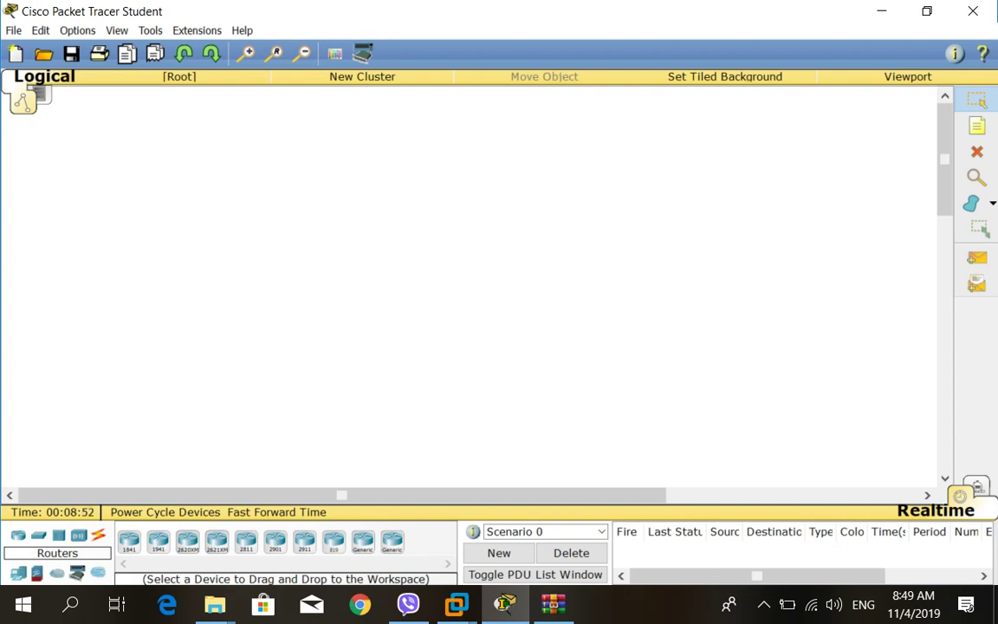
Place a note reading 'Physical Requirement' on the blank logical workspace, discarding a stray empty note.
key("n")
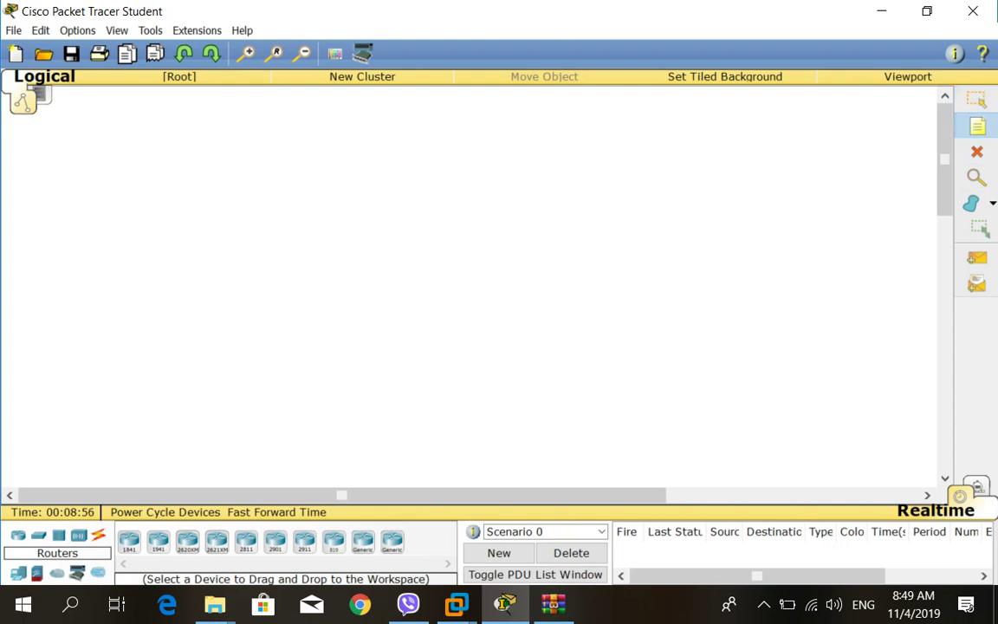
left_click(199, 183)
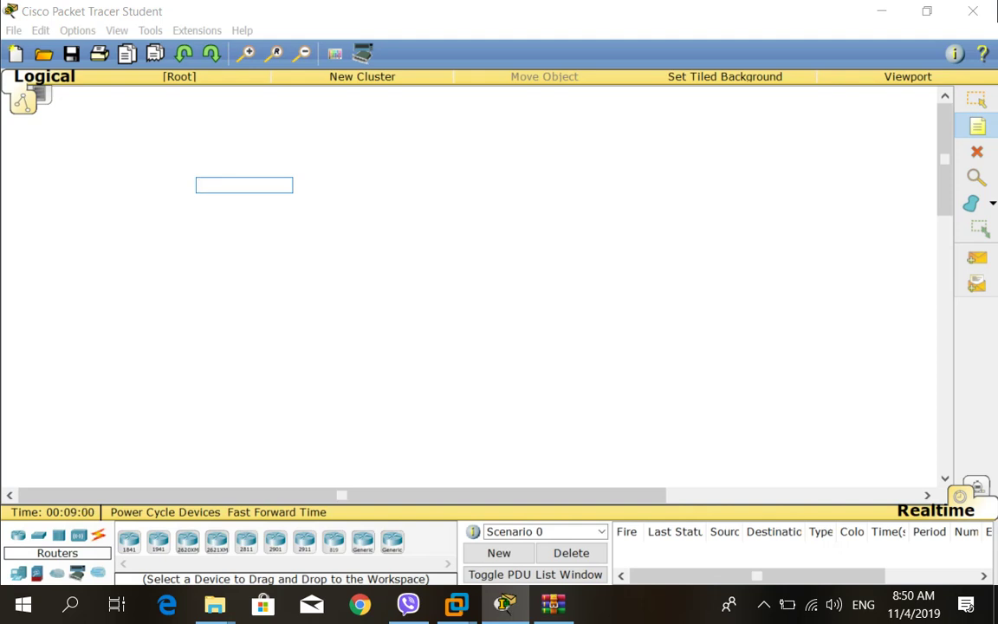
type("Phys")
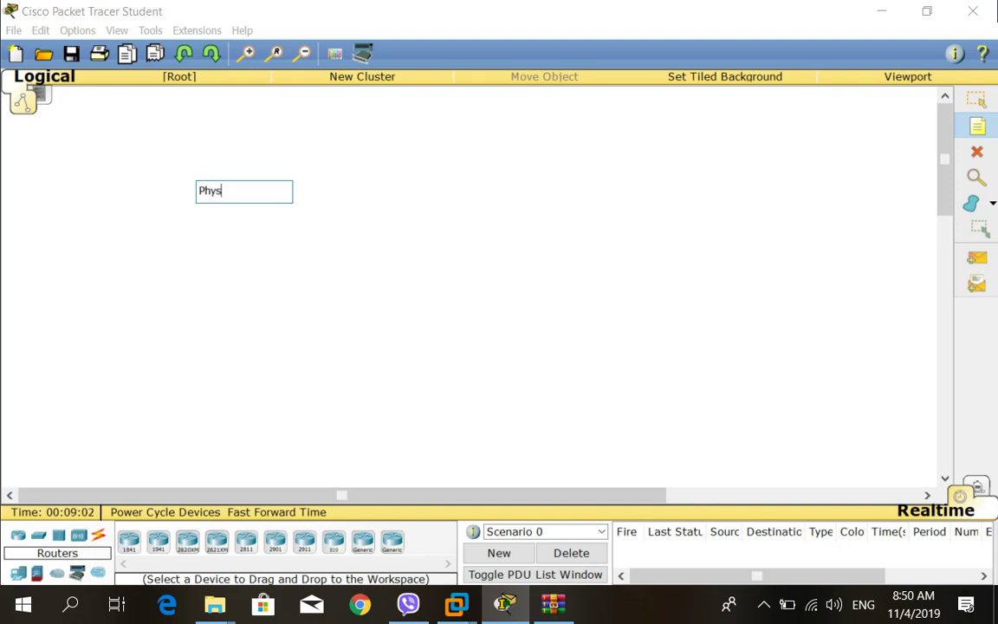
type("ical Requiremen")
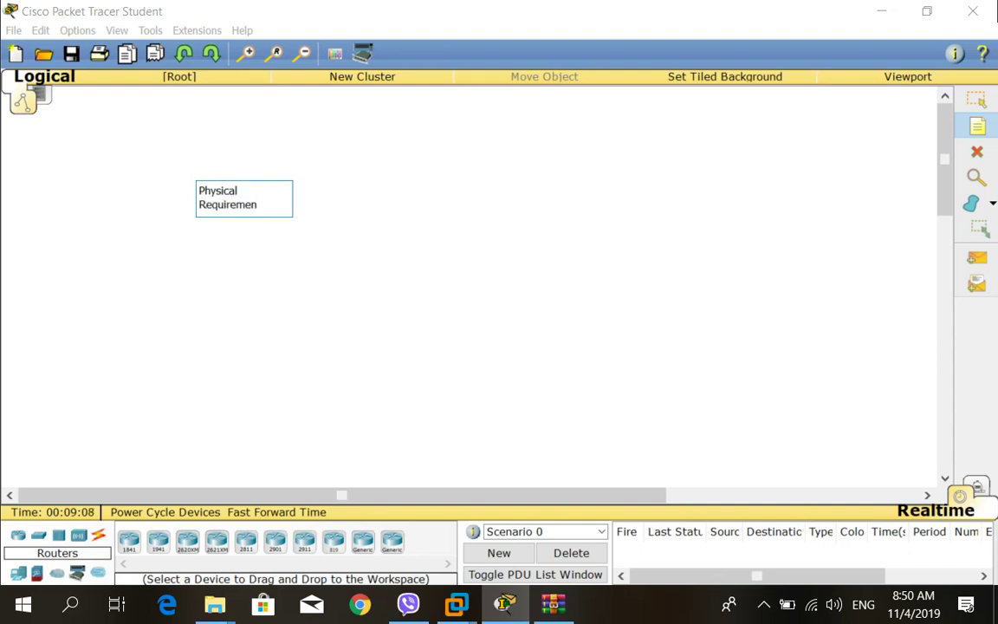
type("t")
left_click(284, 267)
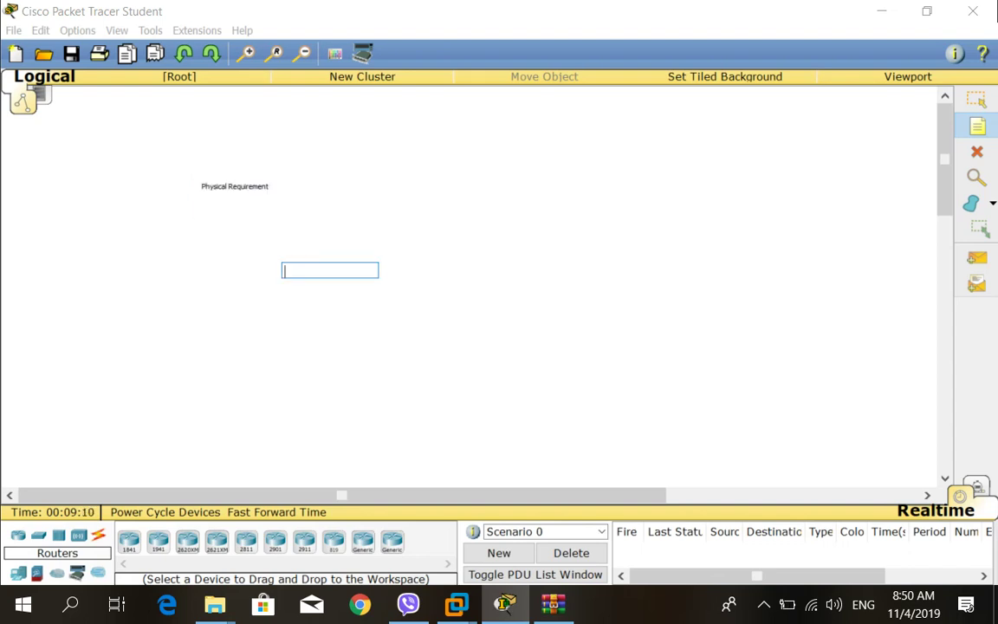
left_click(229, 185)
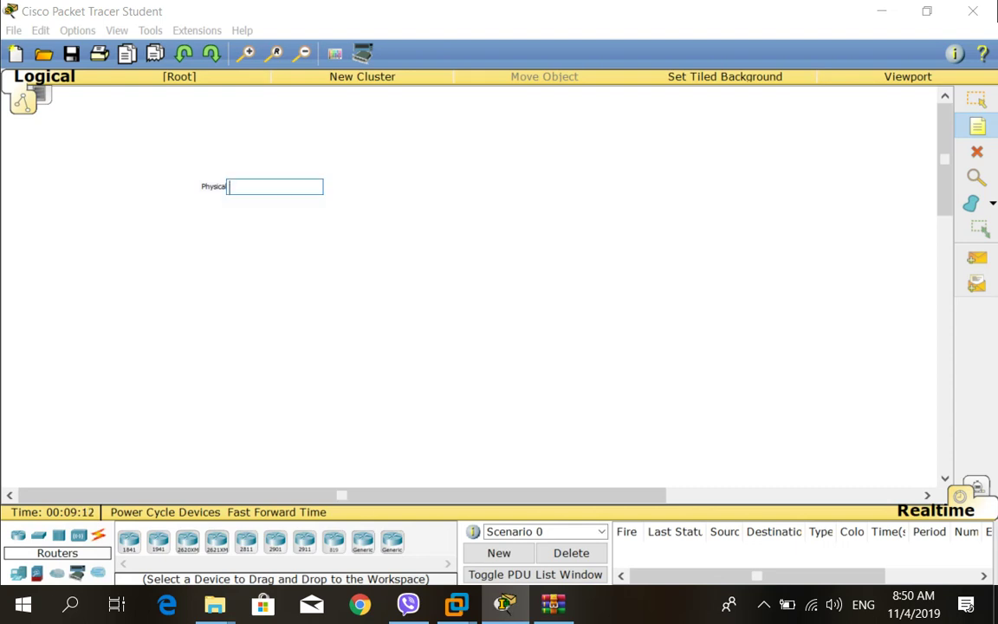
key("Escape")
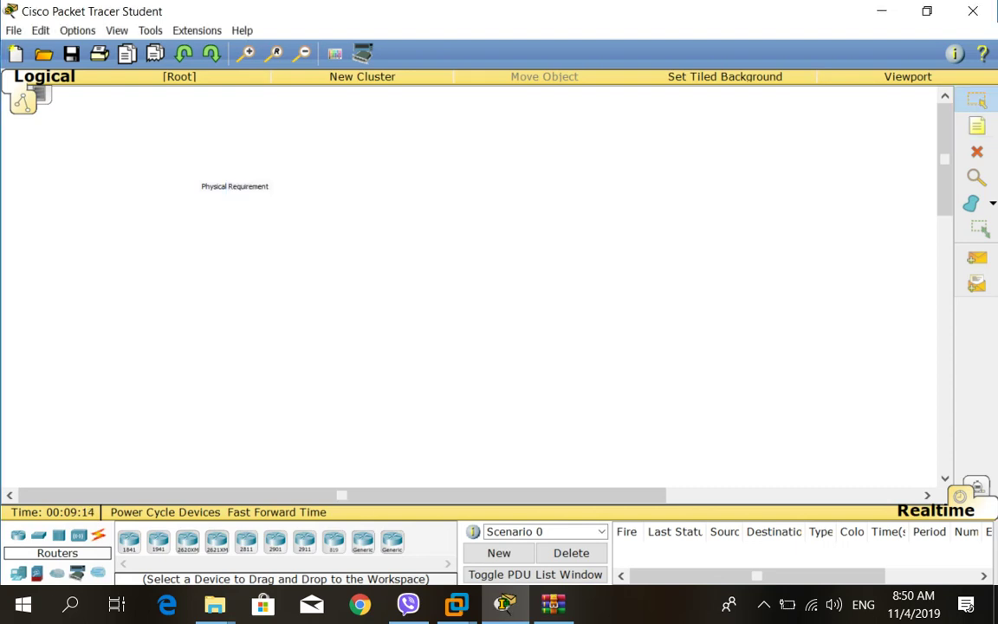
Reopen the Physical Requirement note for editing after shifting the workspace view.
double_click(235, 186)
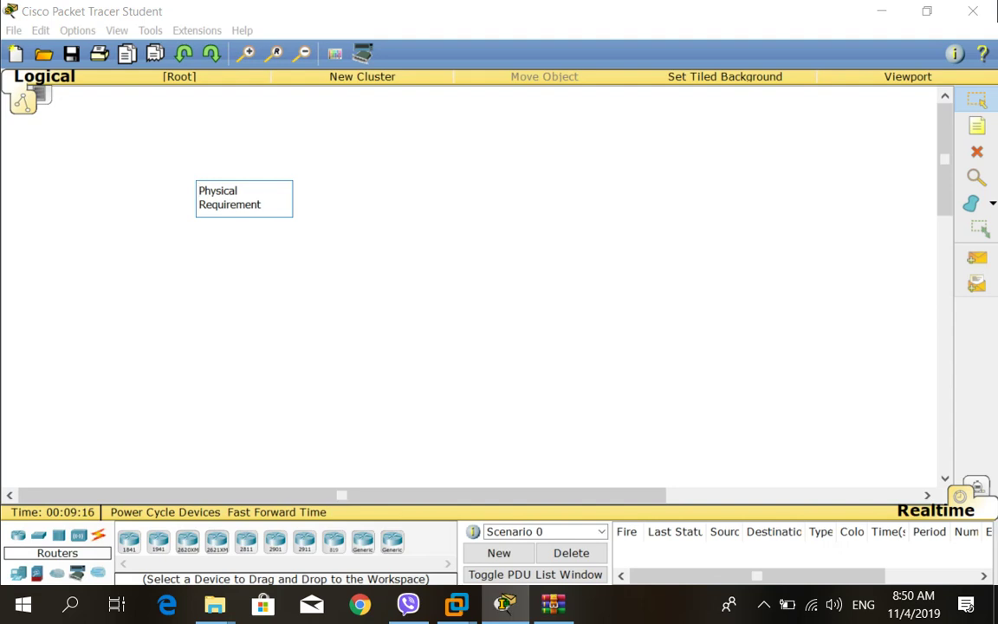
key("ctrl+End")
key("Escape")
scroll(472, 286, "up", 3)
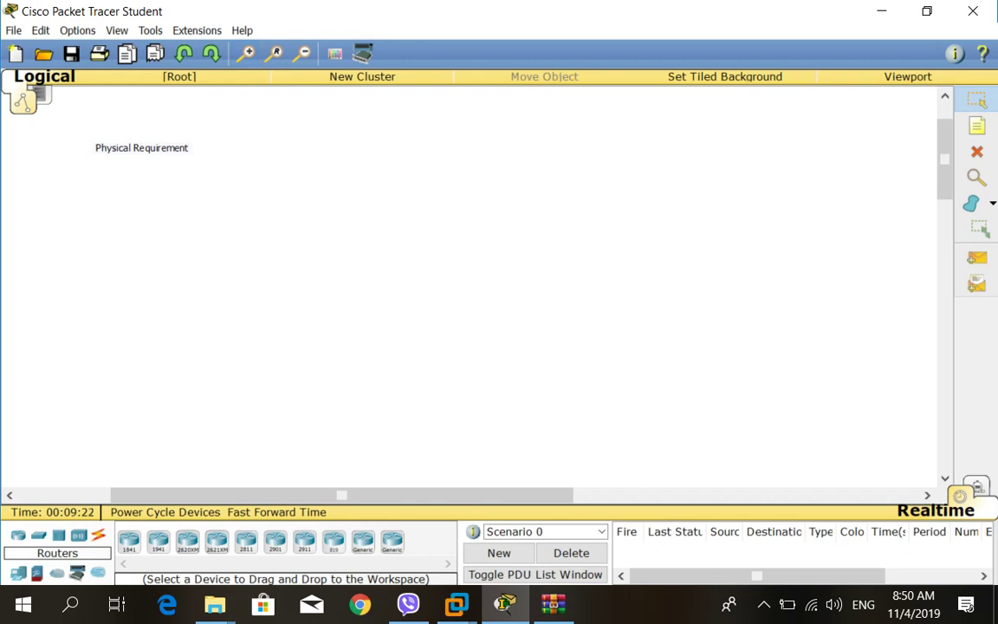
scroll(472, 285, "left", 3)
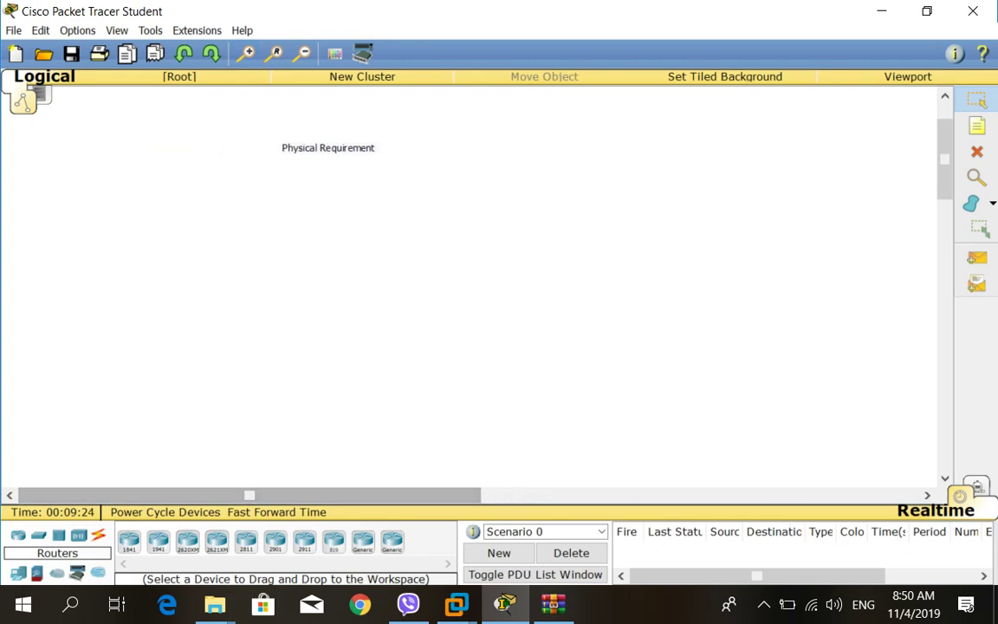
double_click(327, 147)
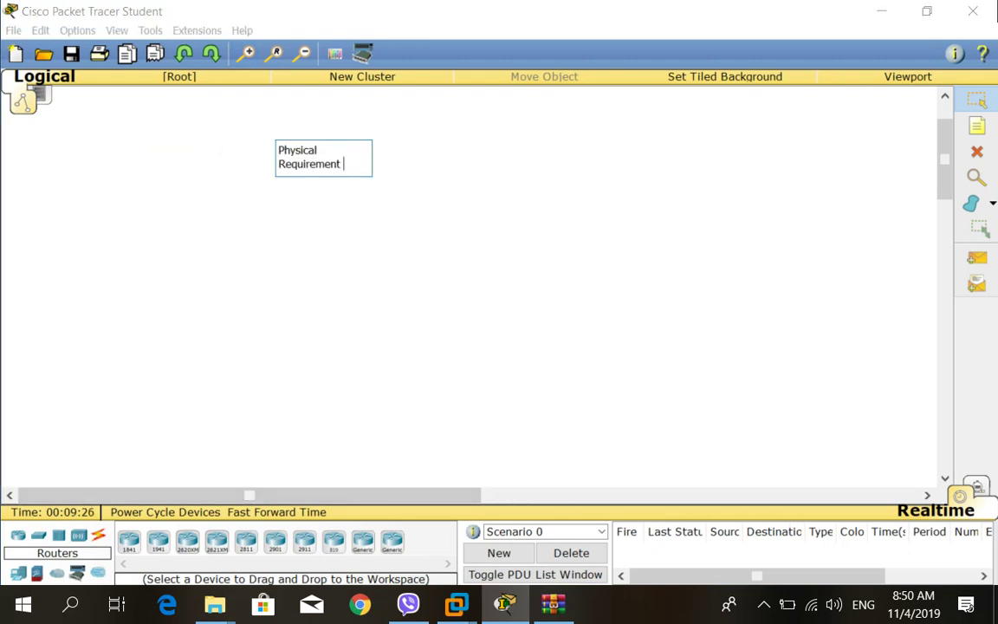
left_click(77, 30)
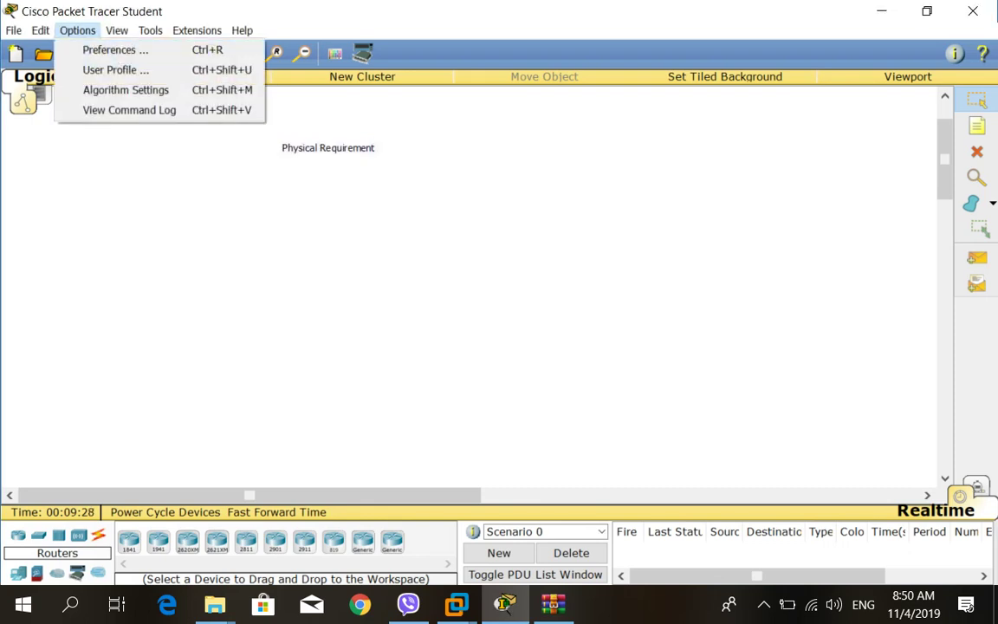
mouse_move(150, 30)
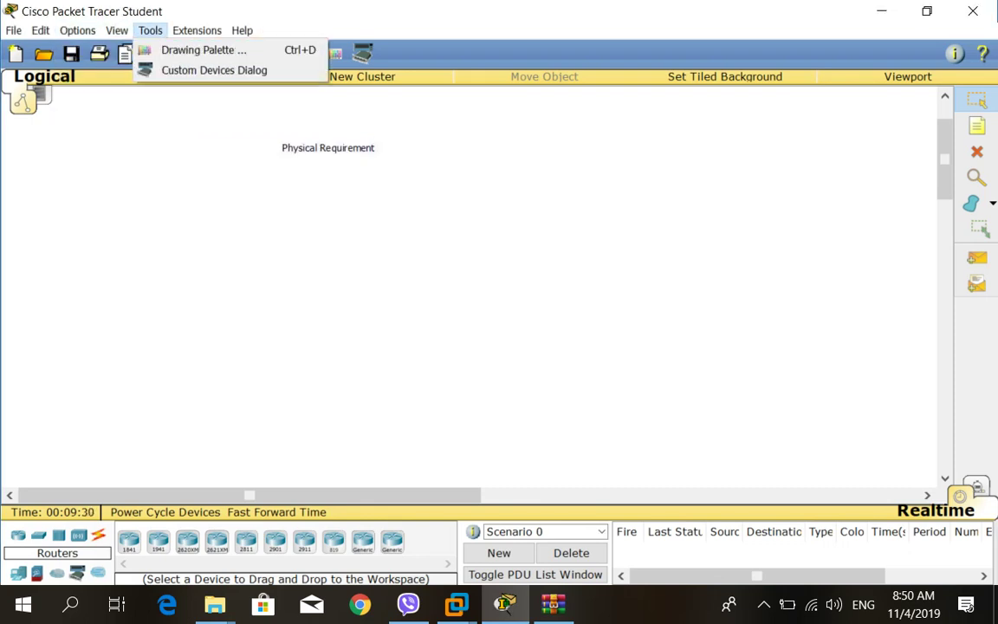
mouse_move(117, 30)
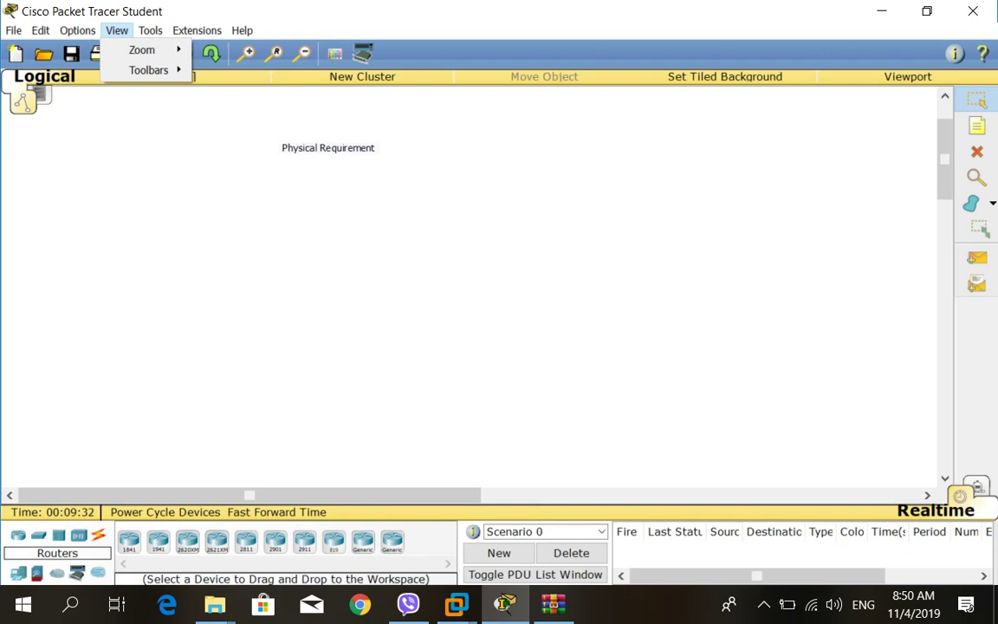
mouse_move(78, 30)
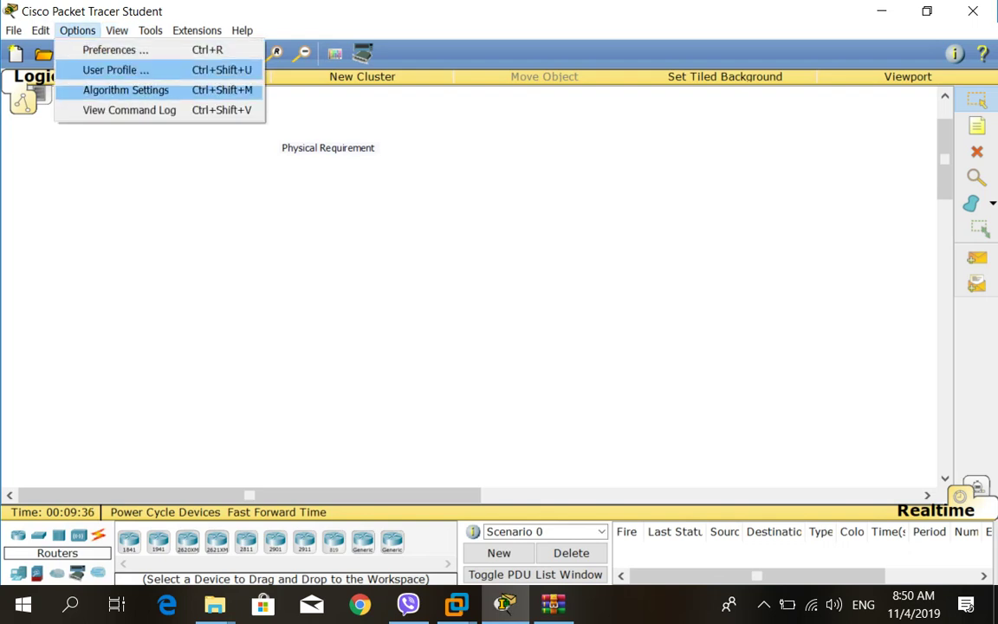
mouse_move(40, 30)
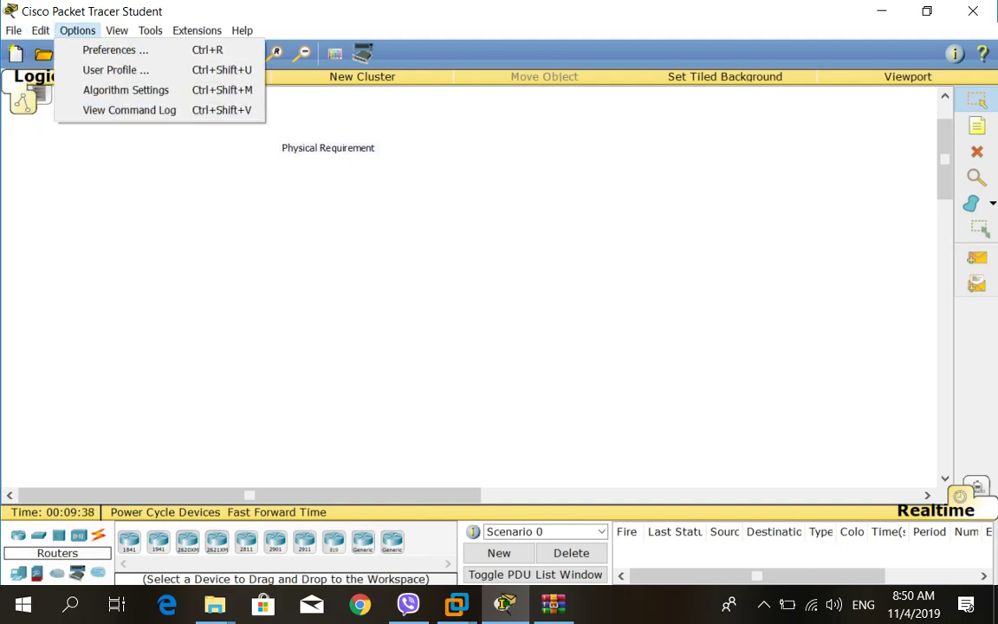
left_click(327, 149)
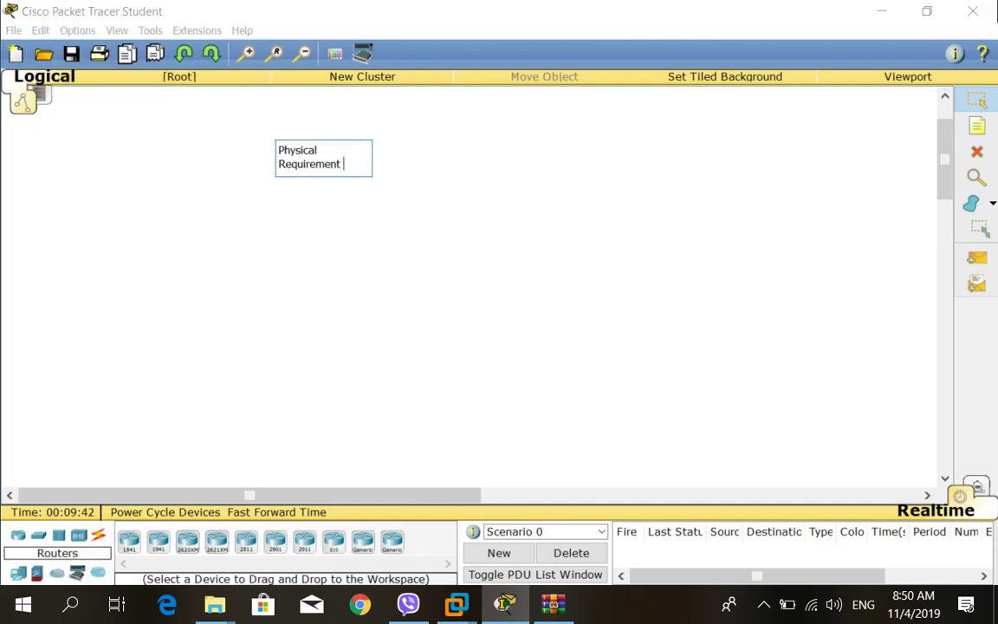
key("ctrl+a")
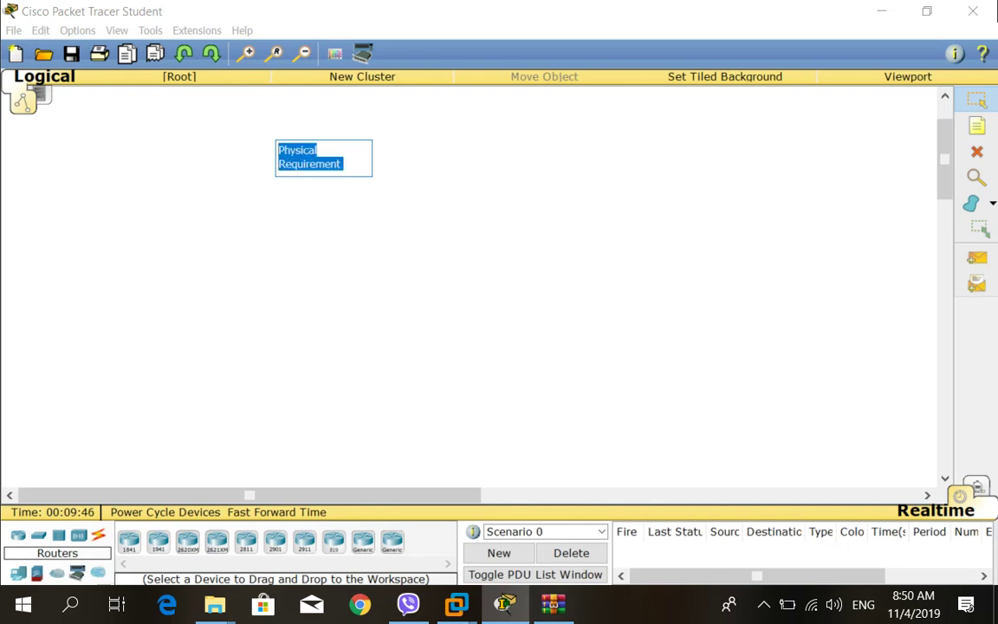
Minimize Packet Tracer, then create a desktop text document named 'network' and open it in Notepad.
left_click(881, 10)
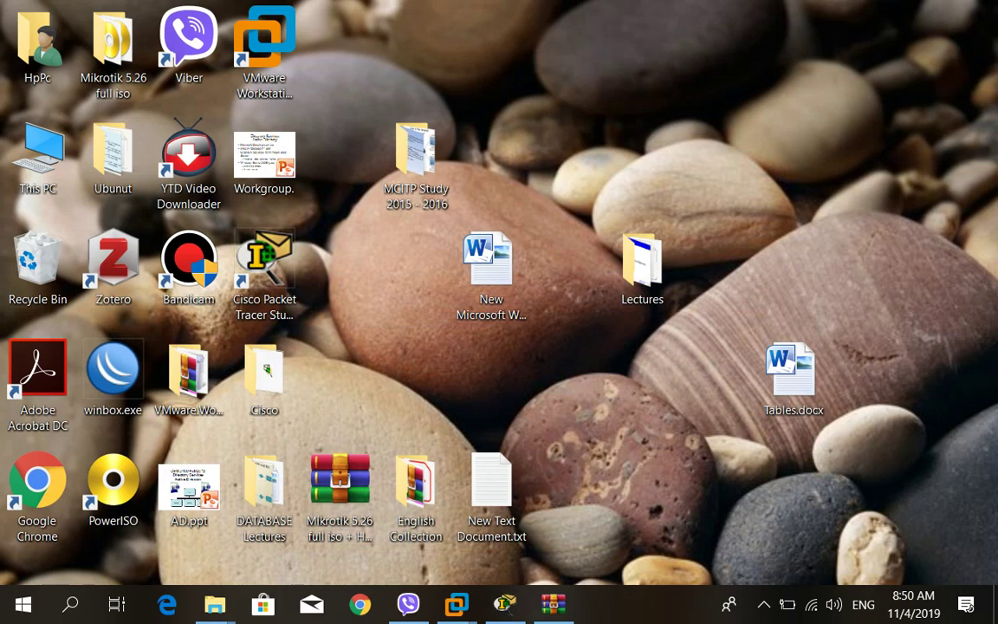
right_click(679, 92)
mouse_move(724, 288)
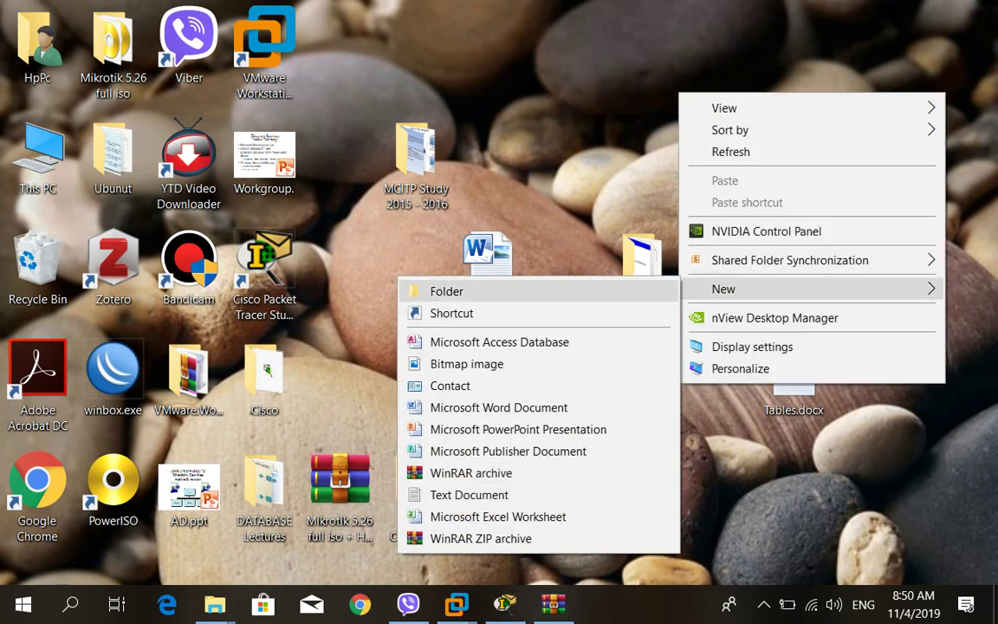
left_click(469, 494)
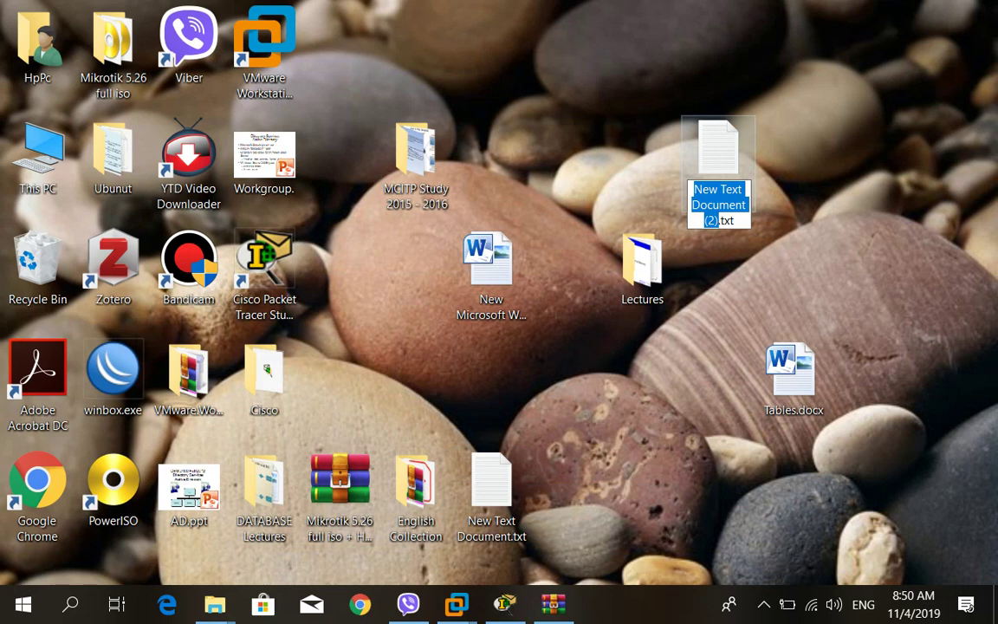
type("network")
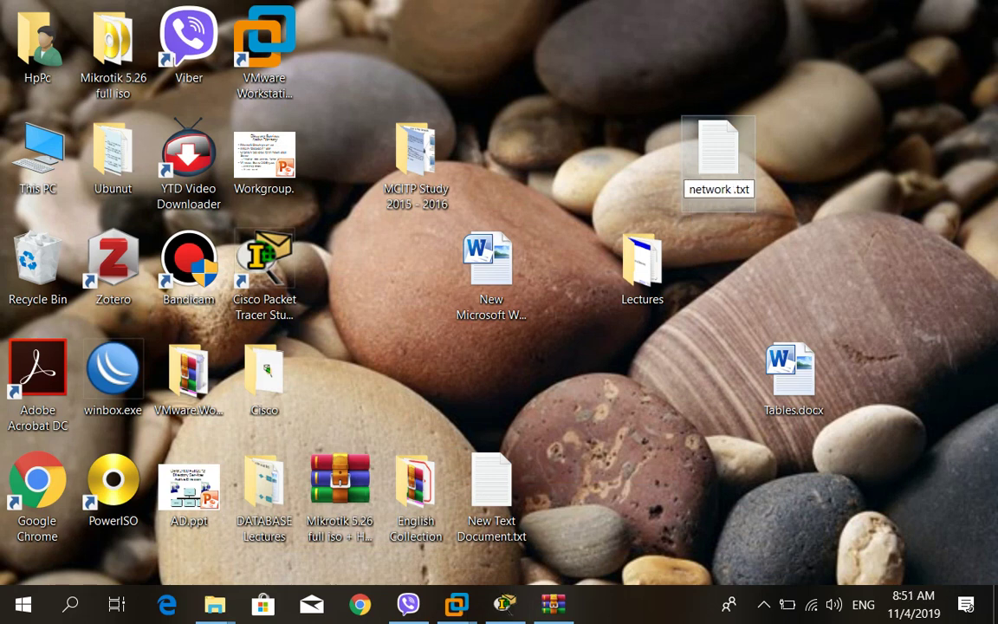
key("Return")
key("Return")
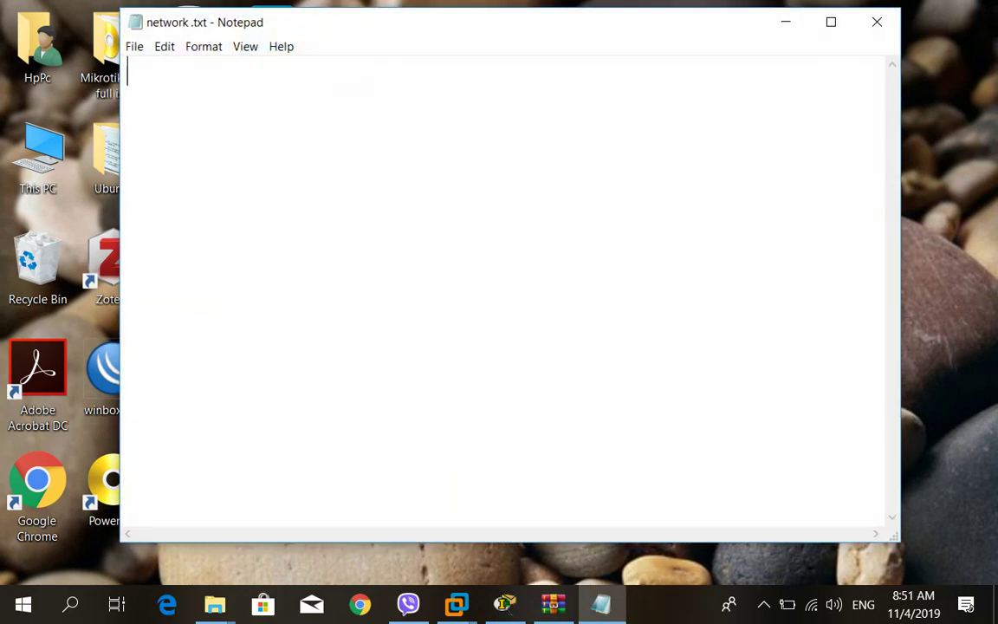
Type the heading 'Physical Requirement' with a '- Network Adapter' line beneath it.
type("Physical Requirement")
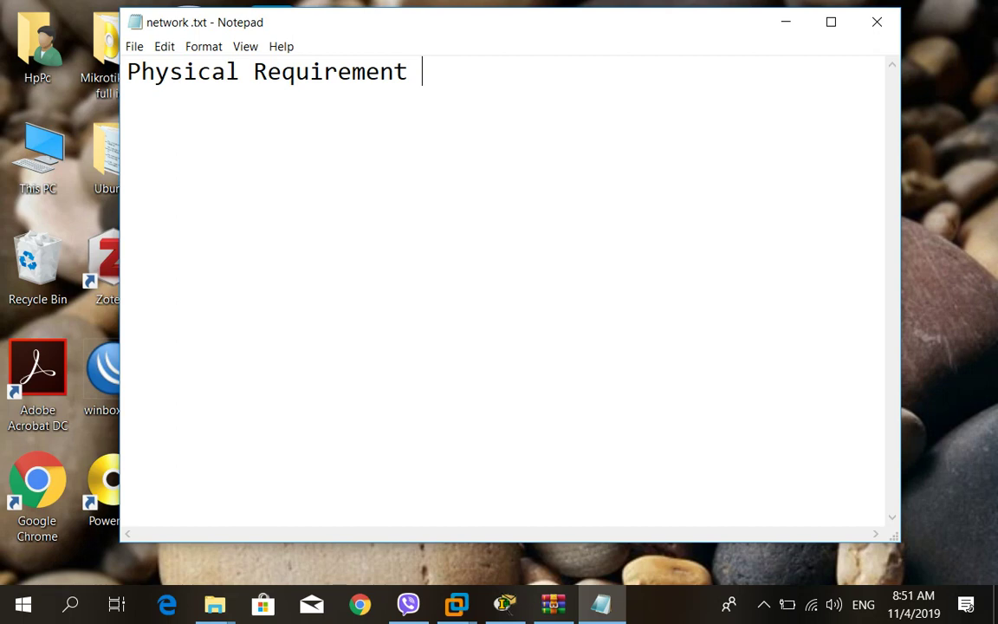
key("Return")
type("- Network")
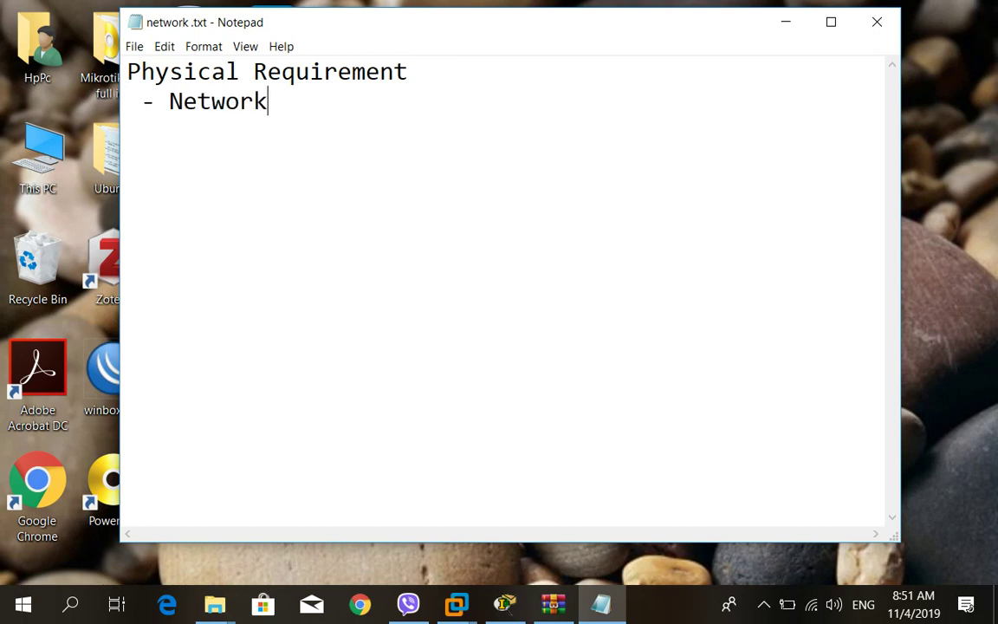
type(" Adapter")
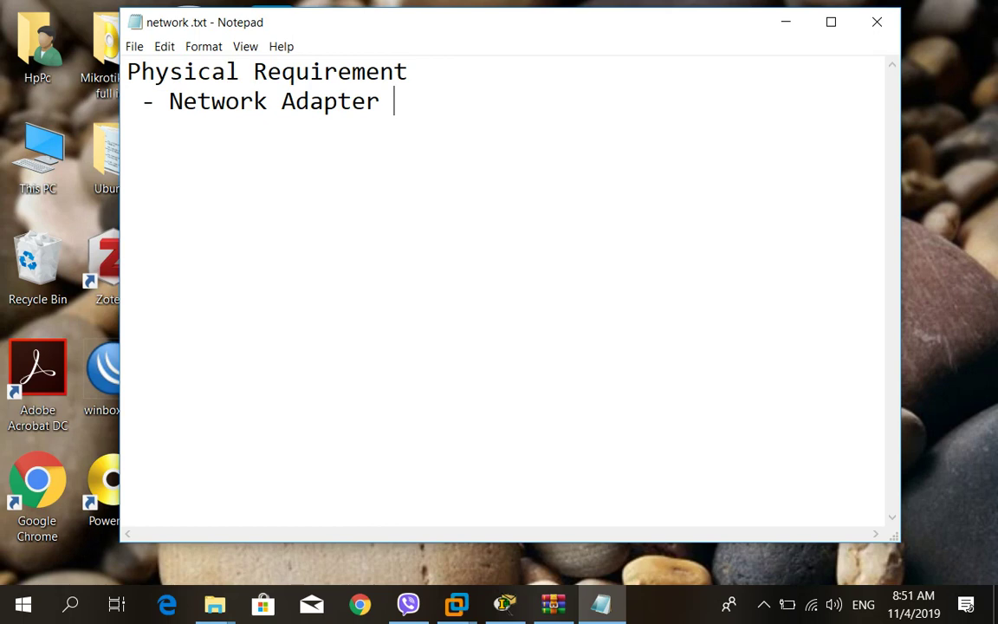
Finish the item as 'Network Adapter (LAN card, WLAN)' and start an indented new line.
type("(LAN")
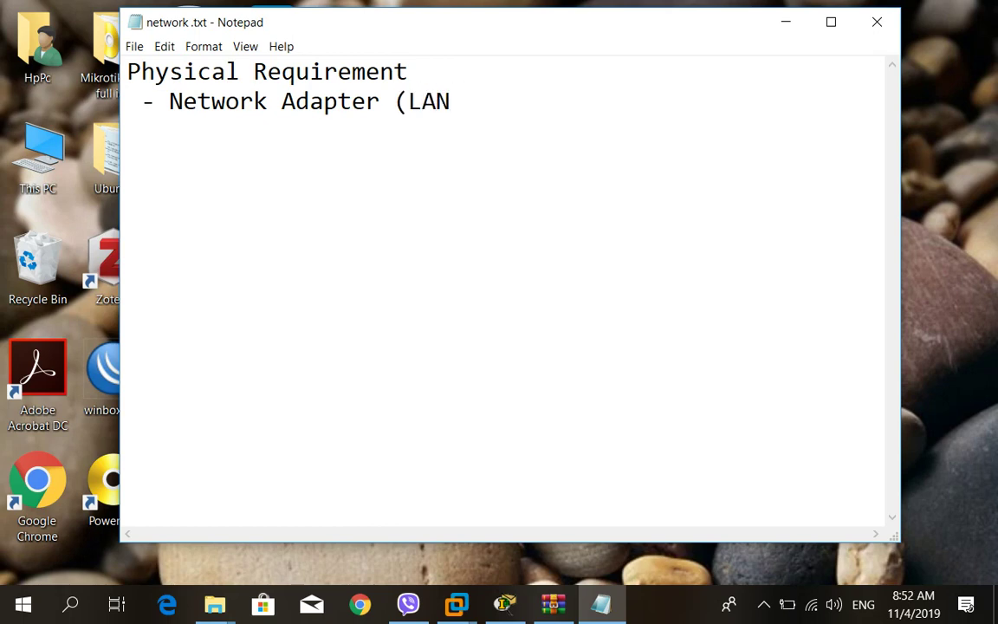
type(" card,")
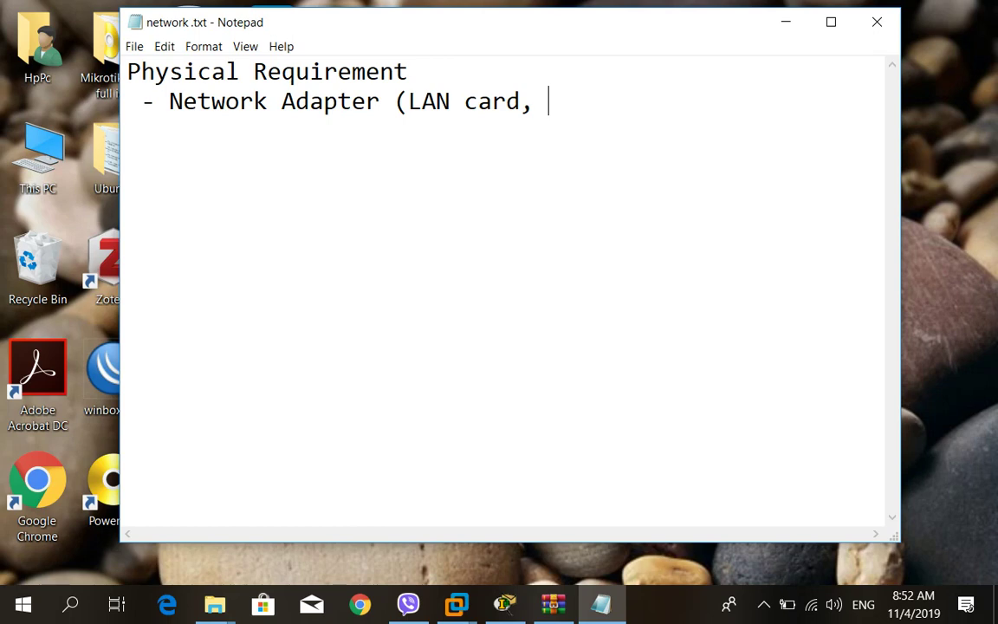
type("Wlan")
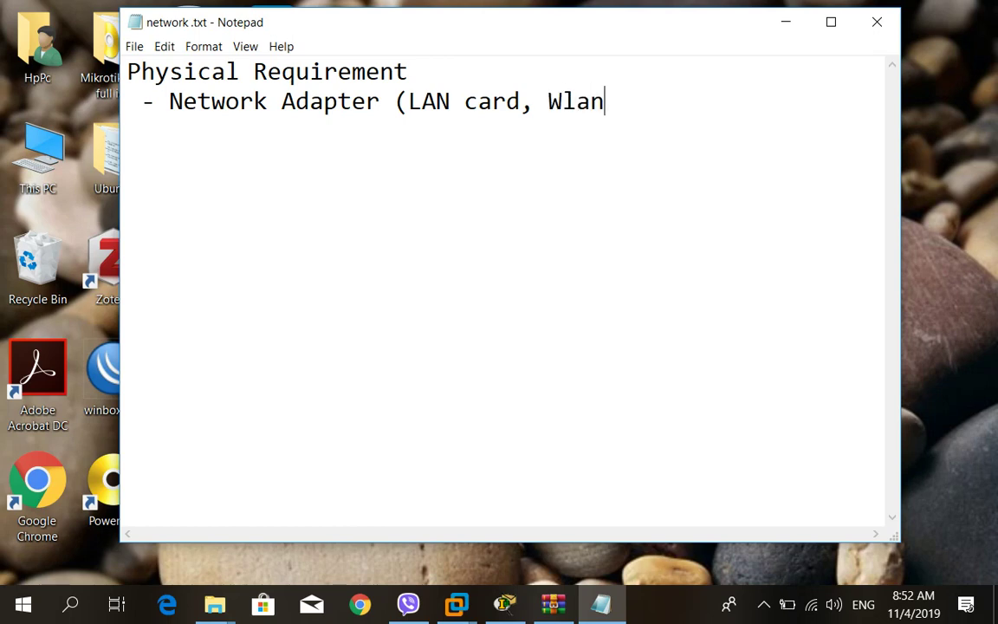
key("BackSpace")
key("BackSpace")
key("BackSpace")
type("LAN)")
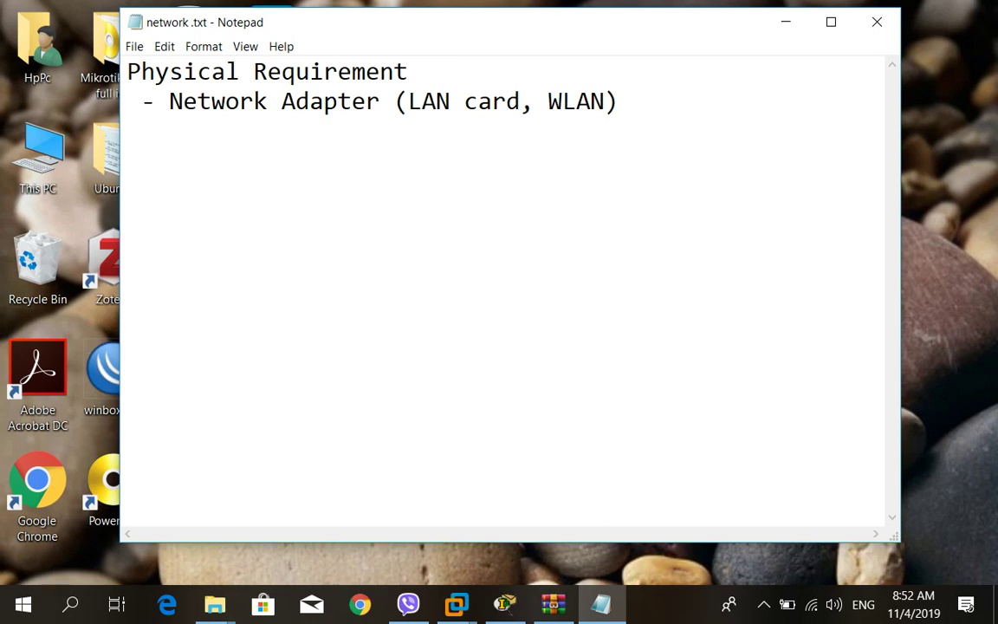
key("Return")
key("BackSpace")
Type a dash to begin the next bullet under Network Adapter.
type("-")
Type 'Connectivity Divece ( Switch, Hub, and Access point or Router)' as the second item.
type("Connectivity ")
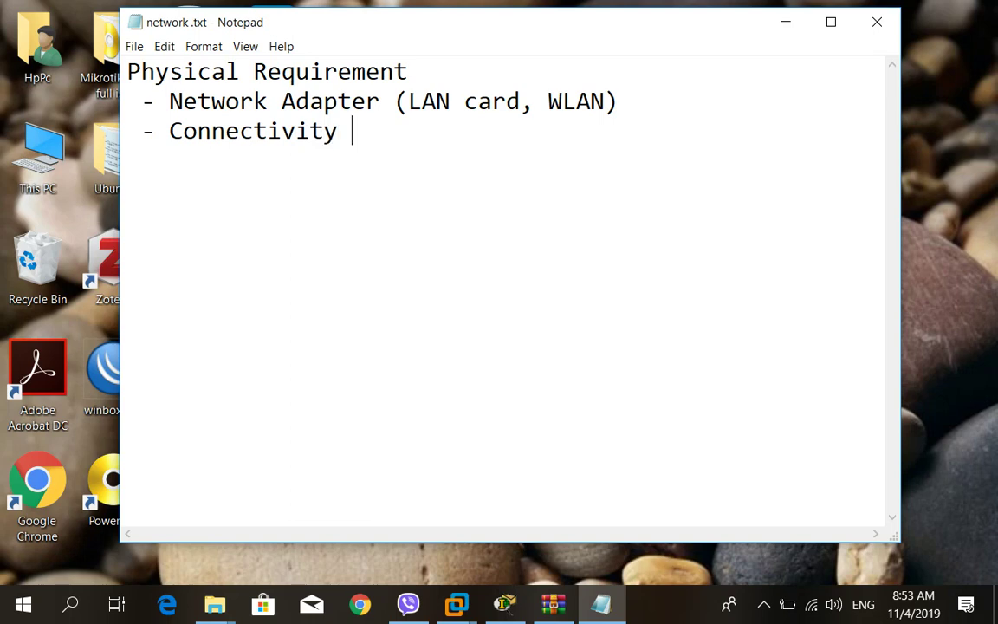
type("Dive")
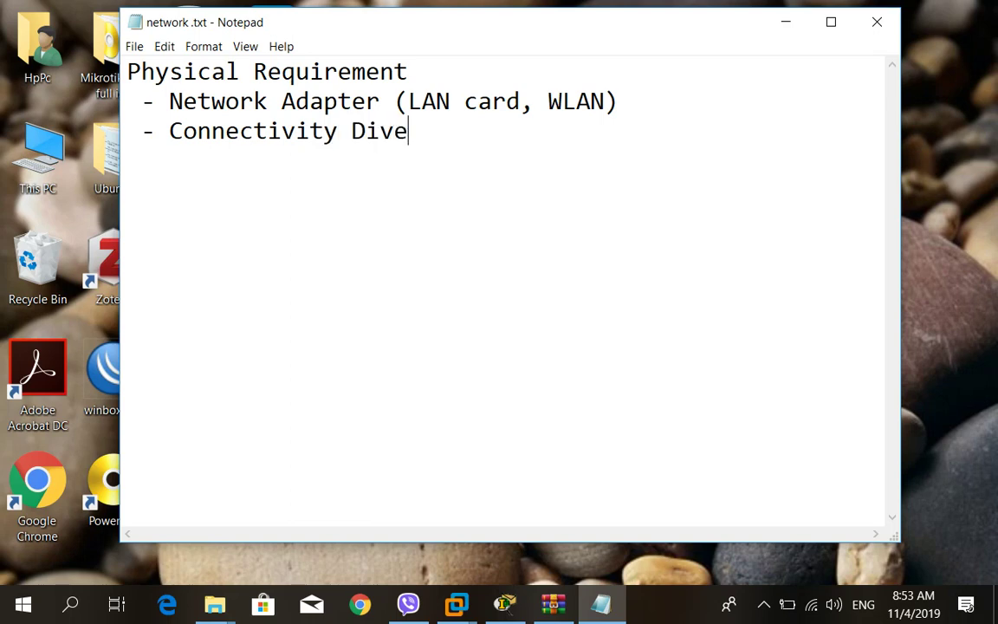
type("ce ( Swit")
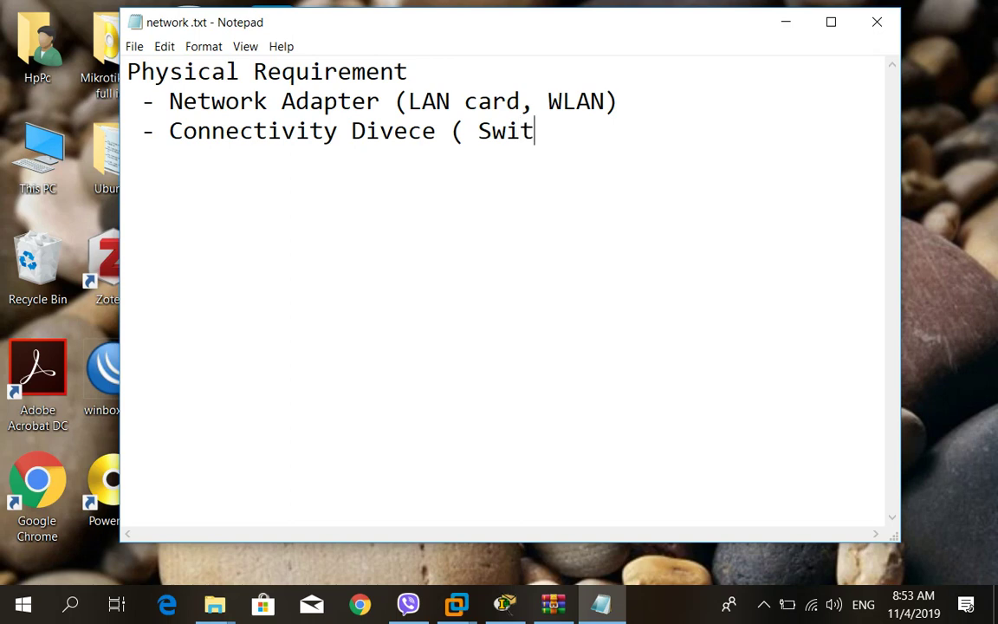
type("ch, Hub")
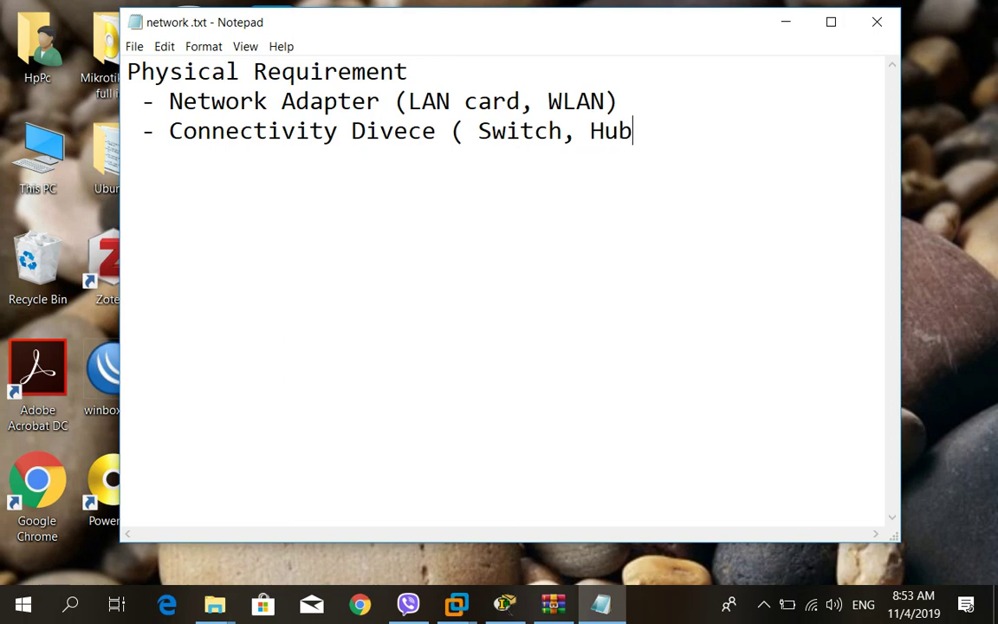
type(",")
type("and")
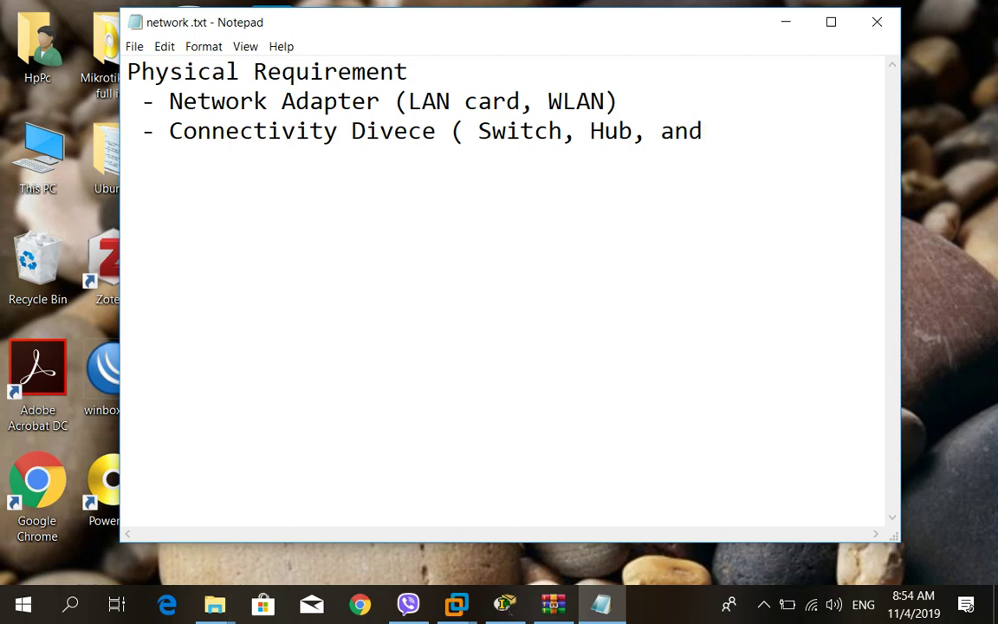
type(" Access point")
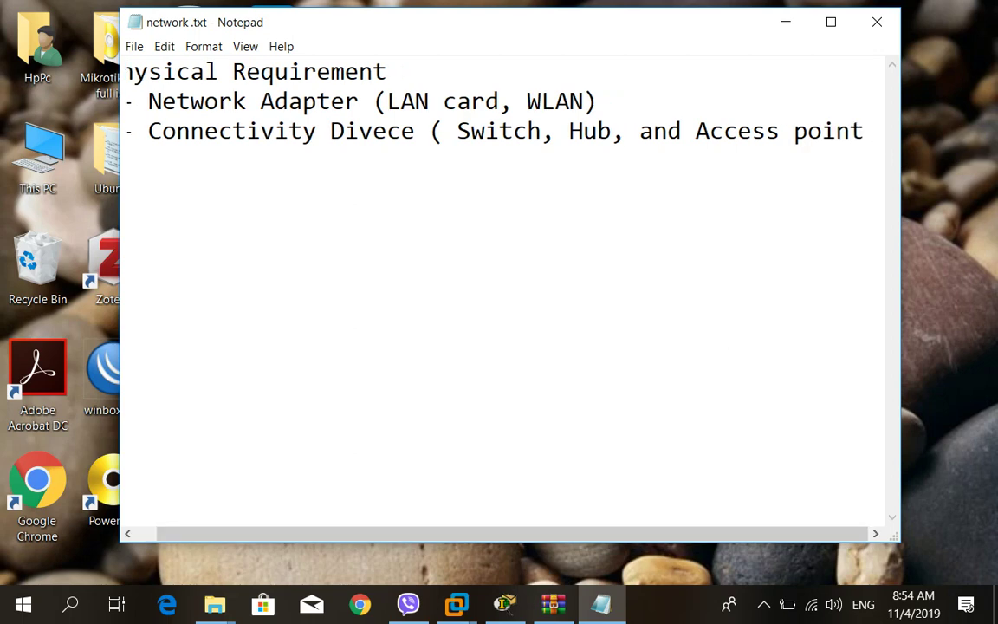
type("o")
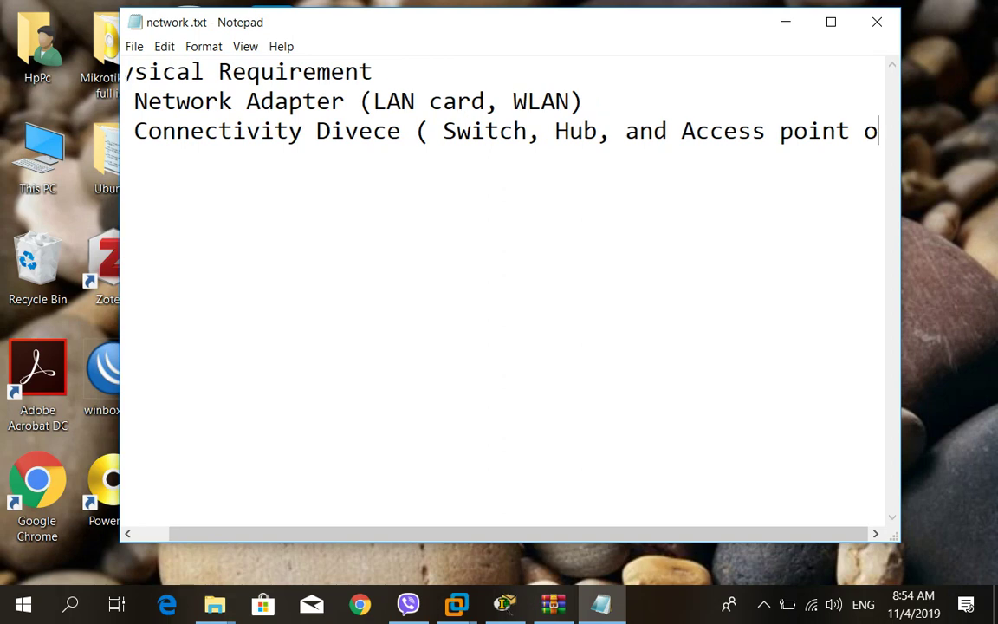
type("r Router")
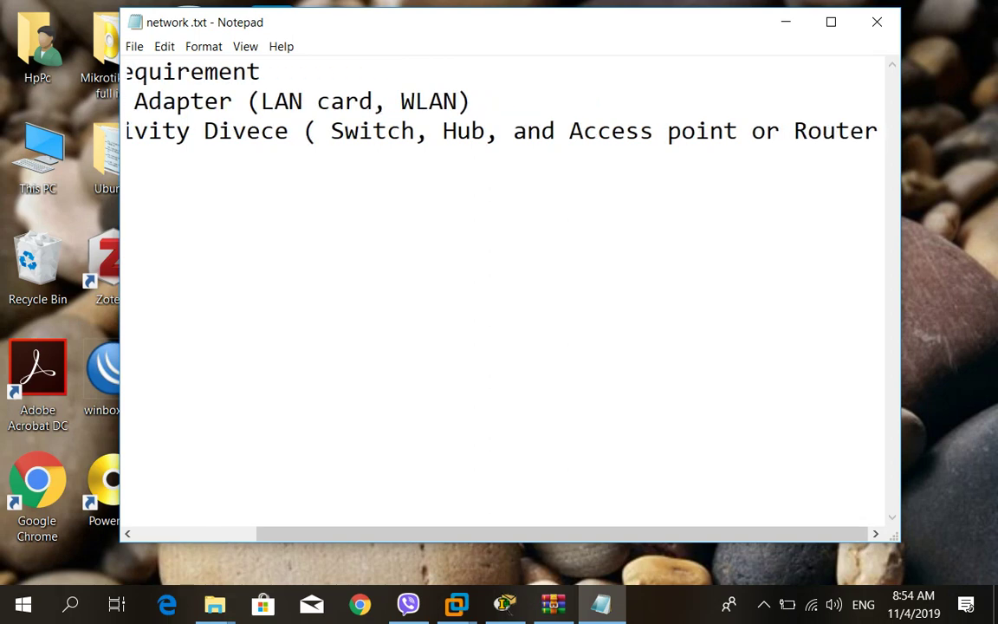
type(")")
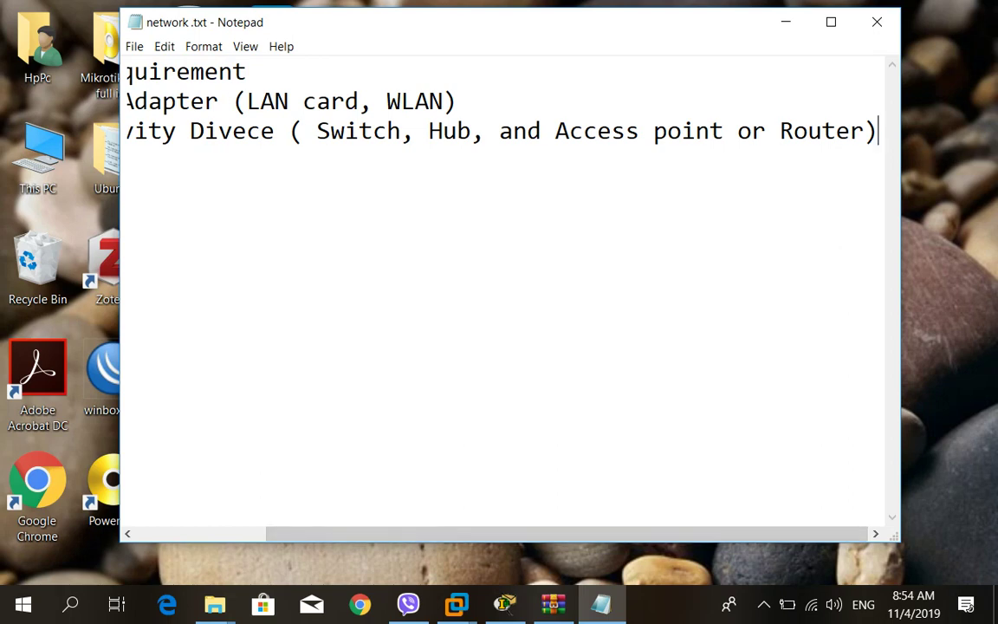
Move the parenthesised examples onto their own line, then add a '- Cable' item.
left_click(289, 131)
key("Return")
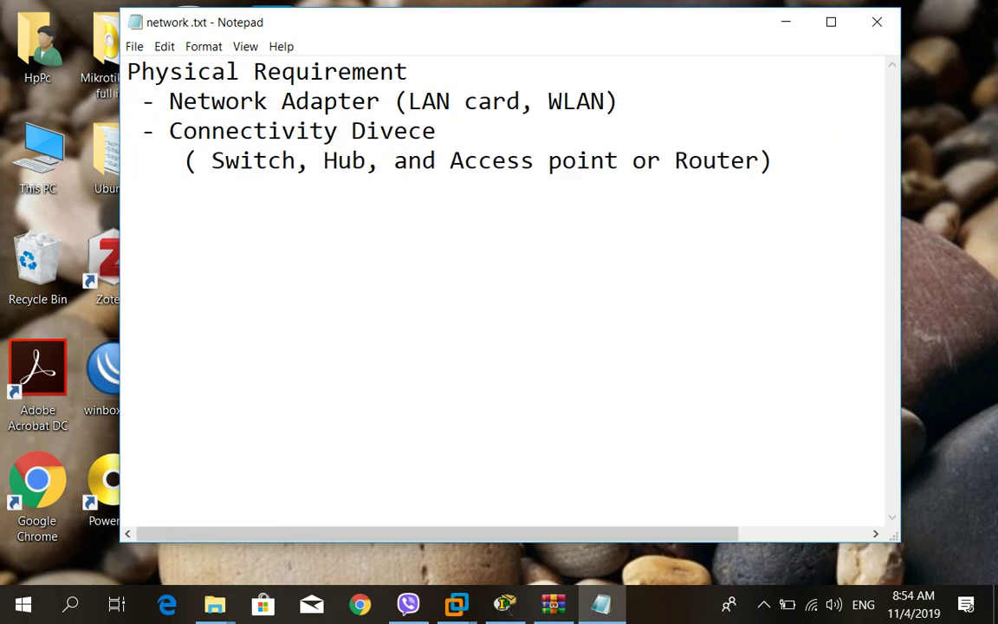
left_click(771, 160)
key("Return")
type("- Cable")
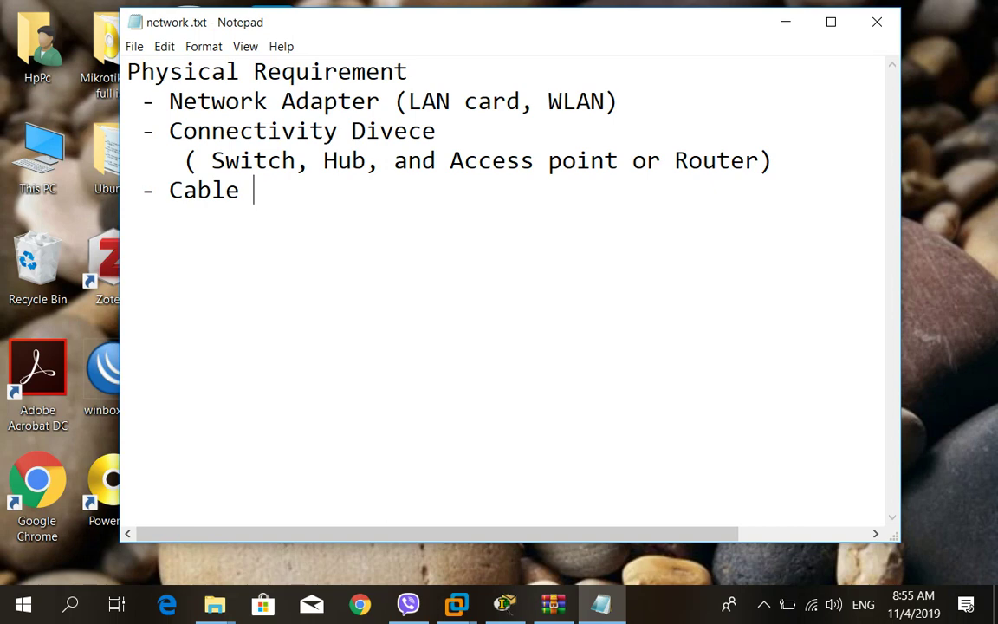
Add a '- Cable connector (RJ45)' line below Cable, correcting the dash indentation.
key("Return")
type("-")
key("BackSpace")
key("BackSpace")
key("BackSpace")
type("-")
key("BackSpace")
key("BackSpace")
key("BackSpace")
type("- Cabl")
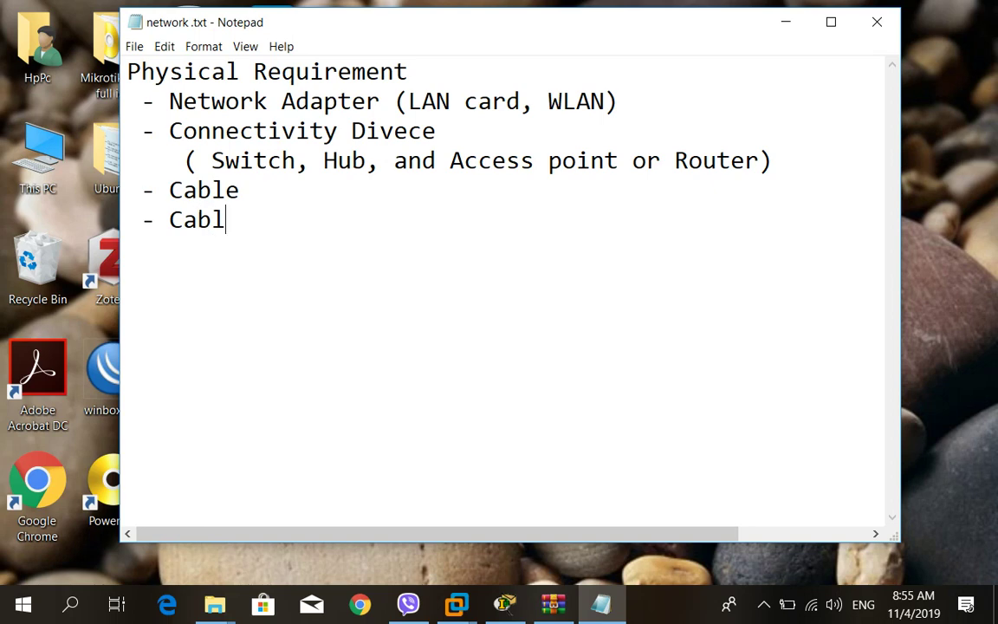
type("e connec")
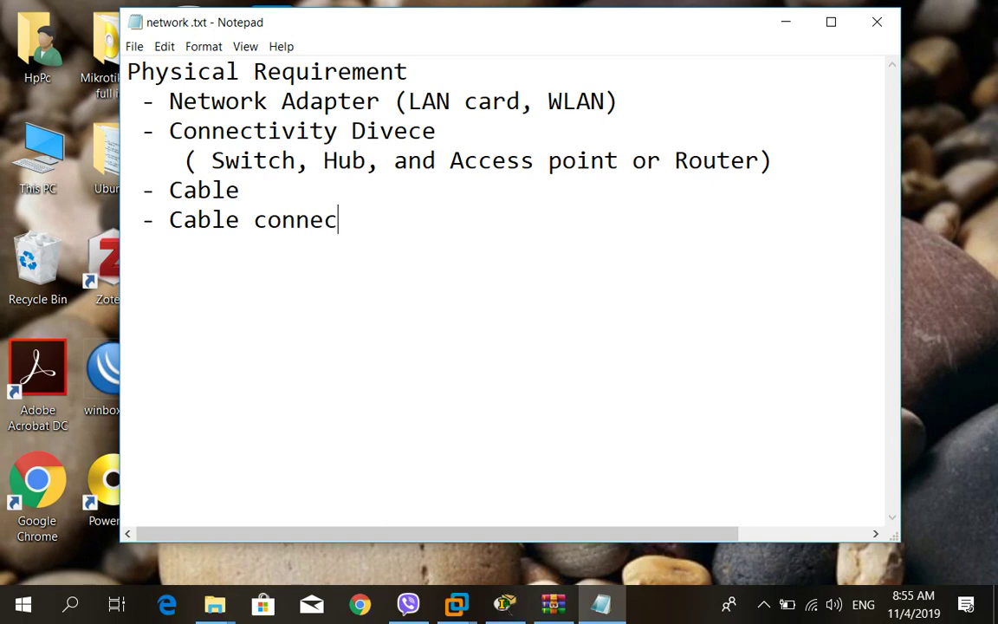
type("tor (RJ4")
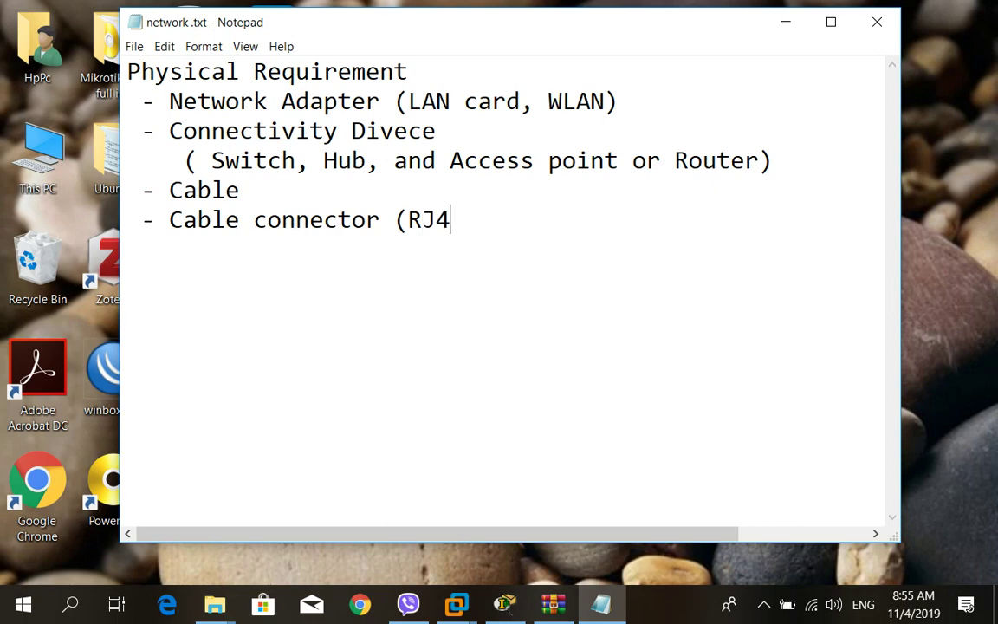
type("5)")
Return to Packet Tracer and close editing of the Physical Requirement note.
key("alt+Tab")
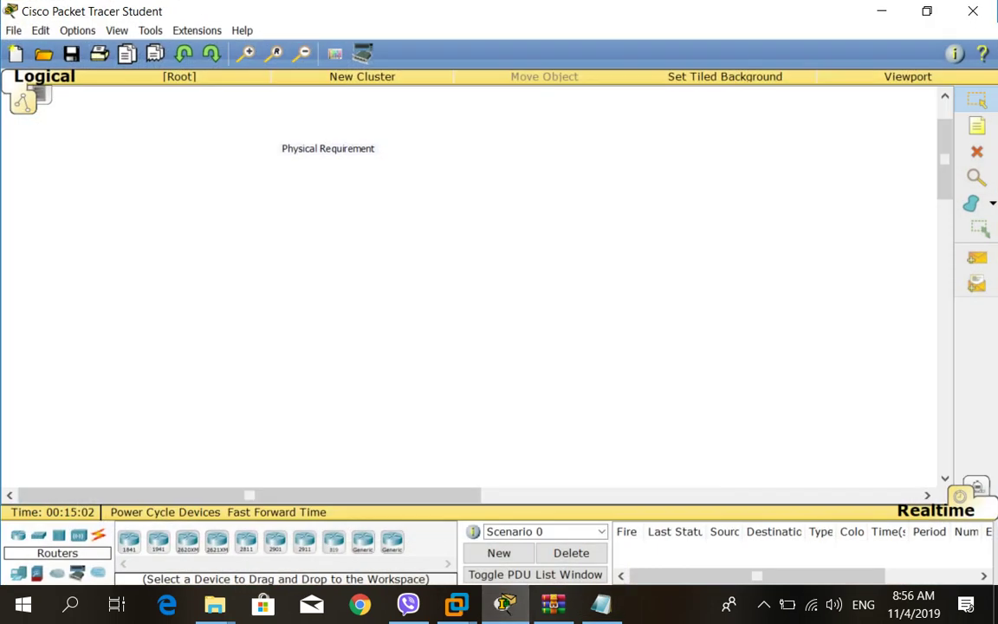
left_click(328, 148)
left_click(318, 150)
key("Escape")
Place PC0, PC1 and Laptop0 from End Devices, nudge PC1, and zoom out twice.
left_click(18, 534)
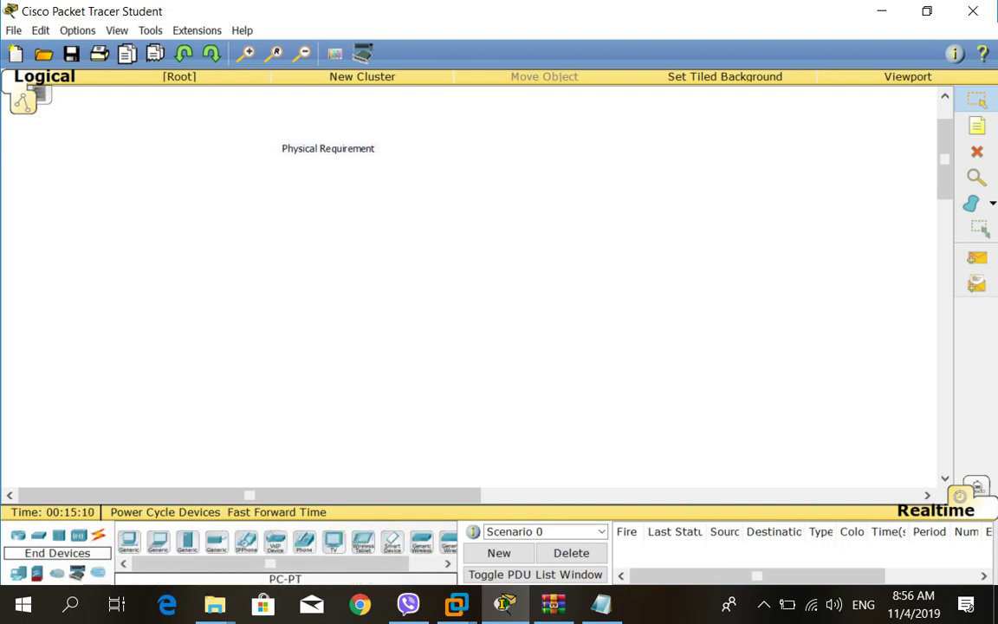
left_click(129, 542)
left_click(561, 243)
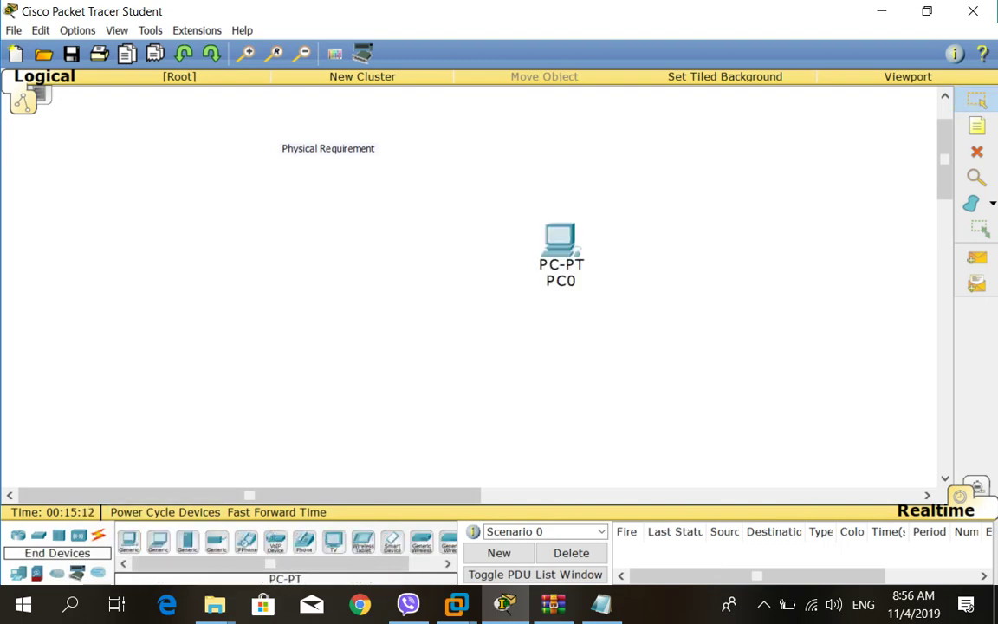
left_click(128, 541)
left_click(323, 372)
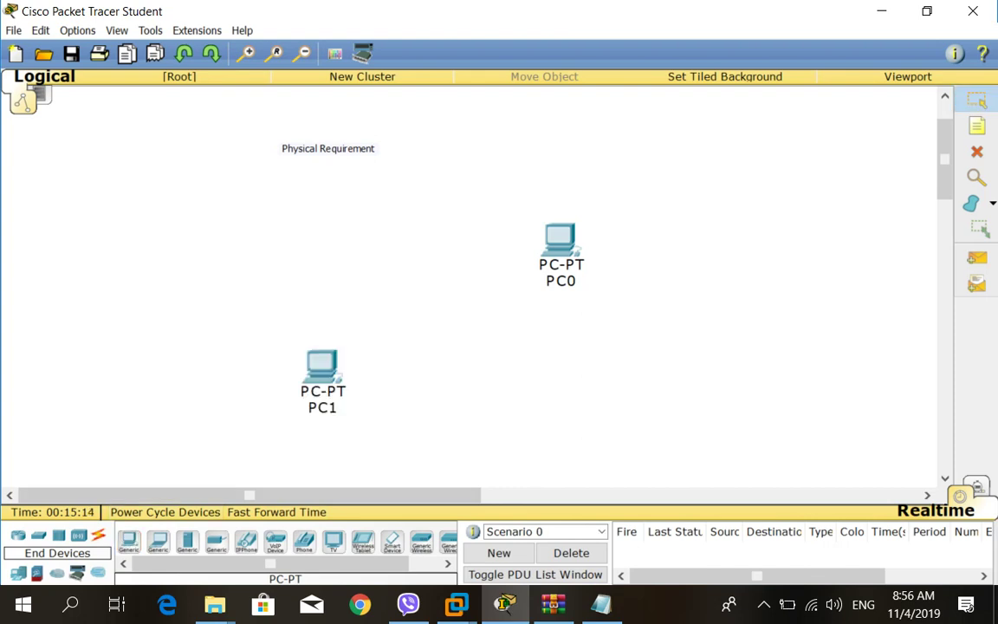
left_click(158, 541)
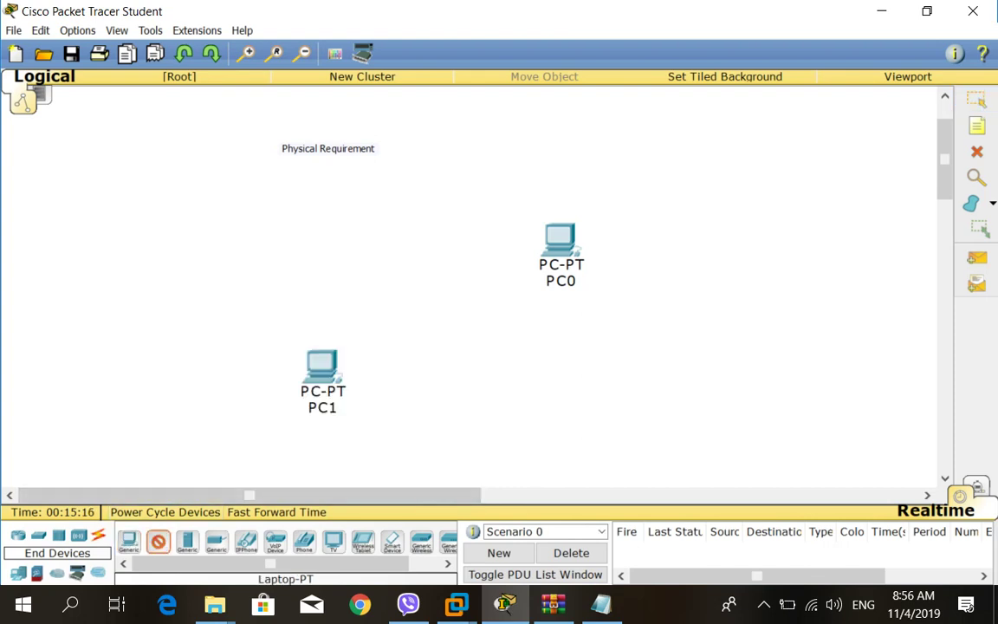
left_click(260, 208)
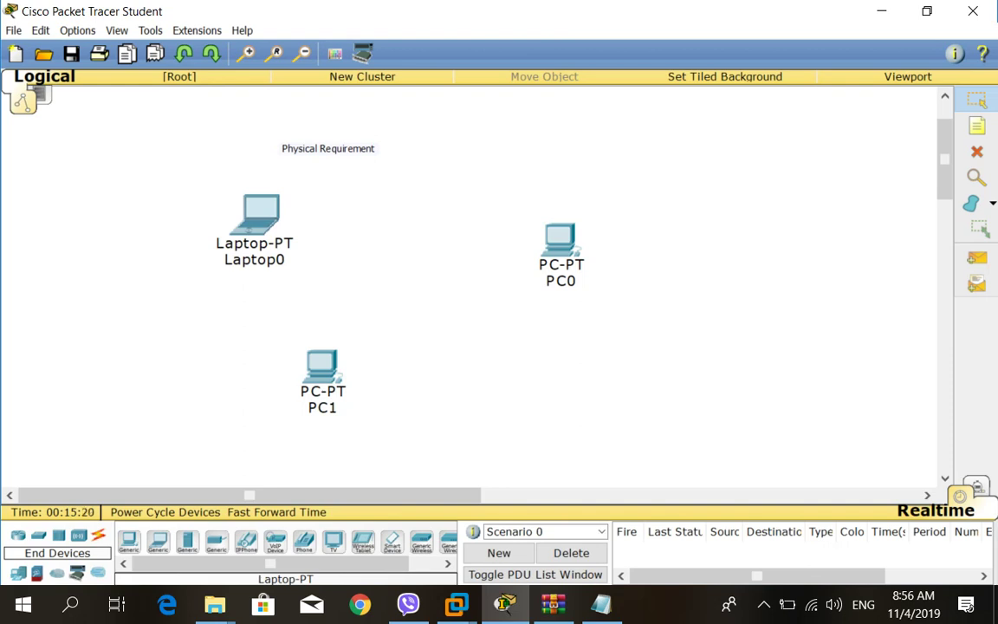
left_click_drag(321, 364, 368, 356)
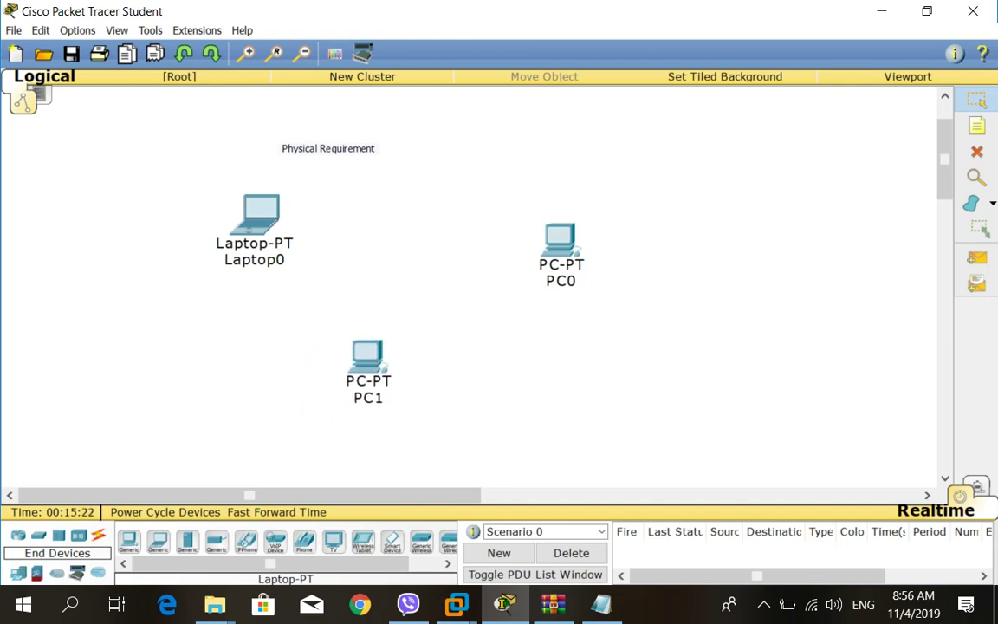
left_click(302, 53)
left_click(302, 53)
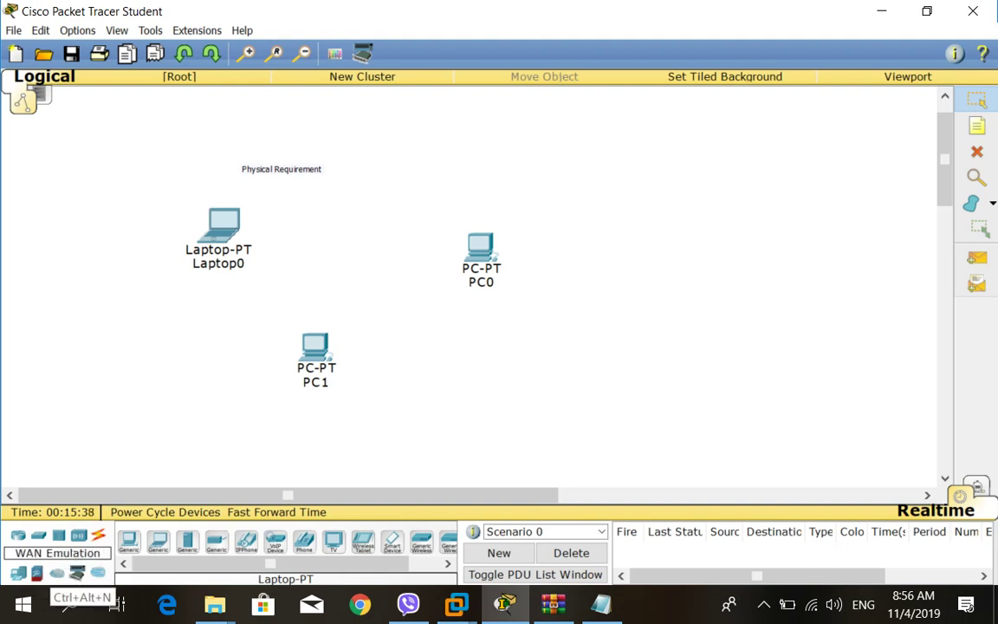
Place a 2960 switch, Switch0, on the canvas between Laptop0 and PC0.
left_click(78, 534)
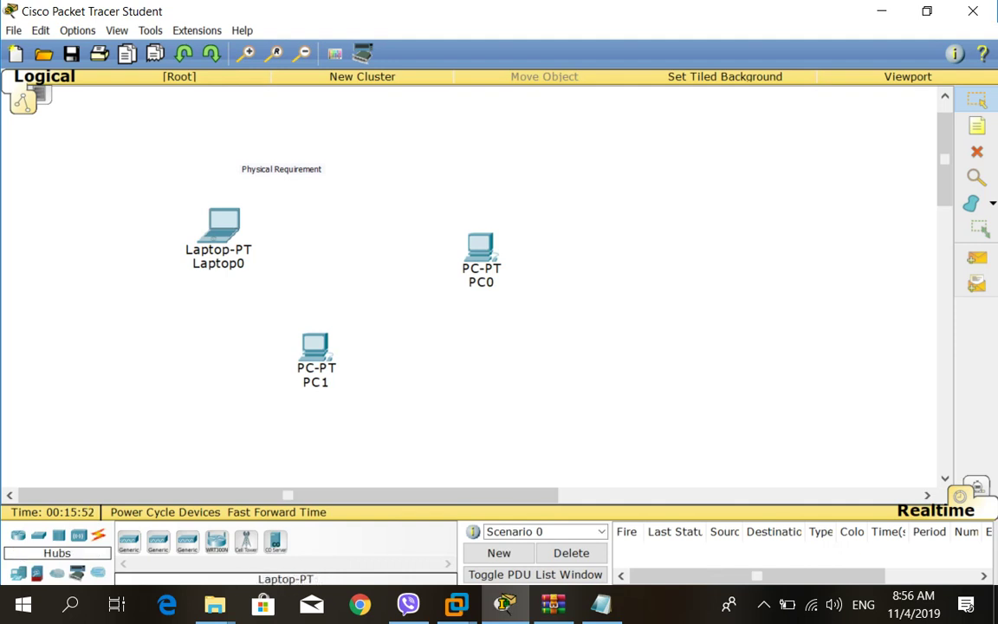
left_click(38, 535)
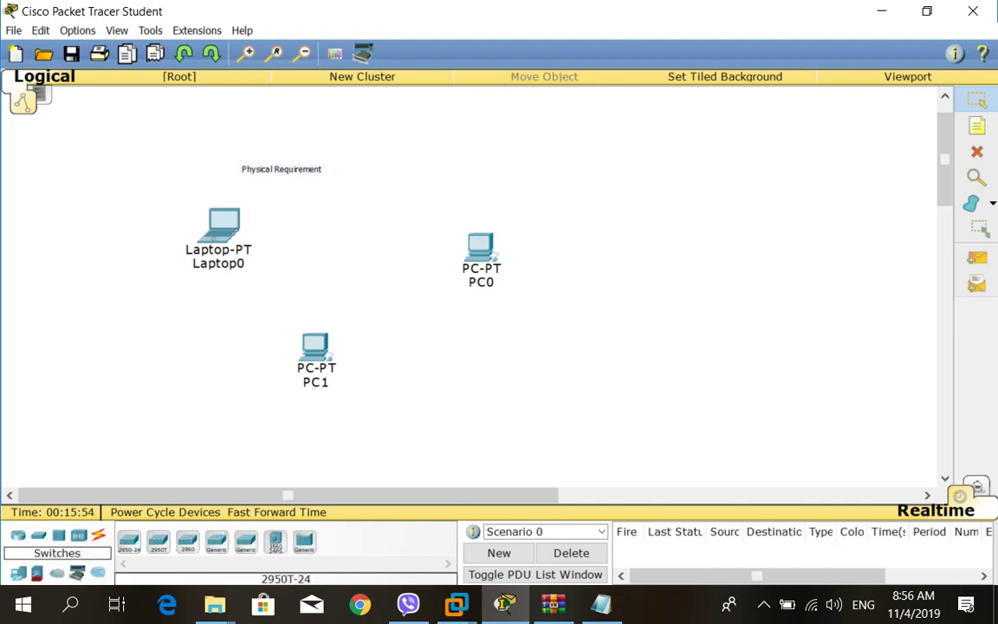
left_click(187, 542)
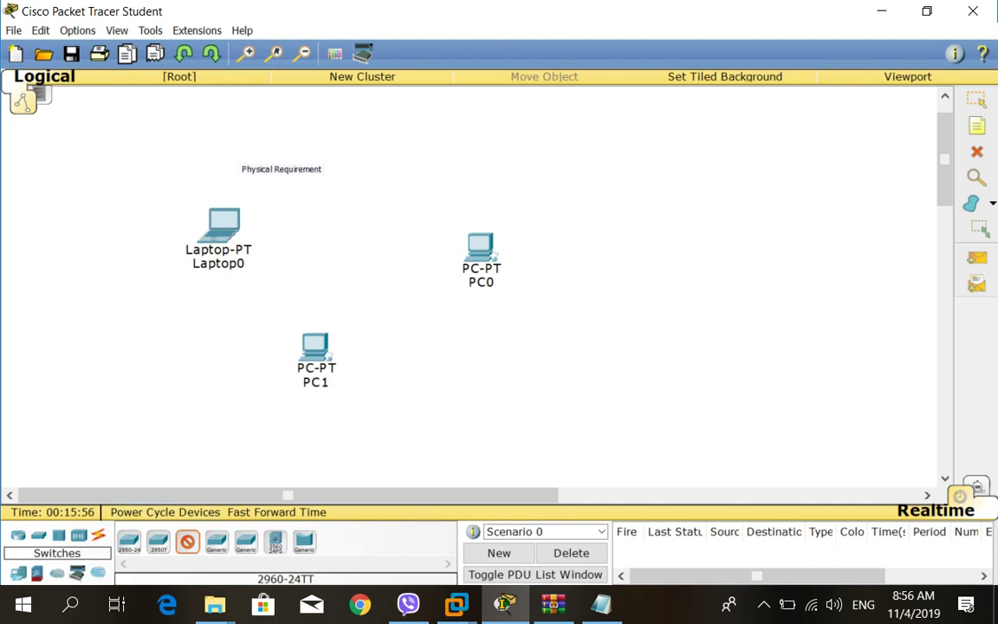
left_click(370, 253)
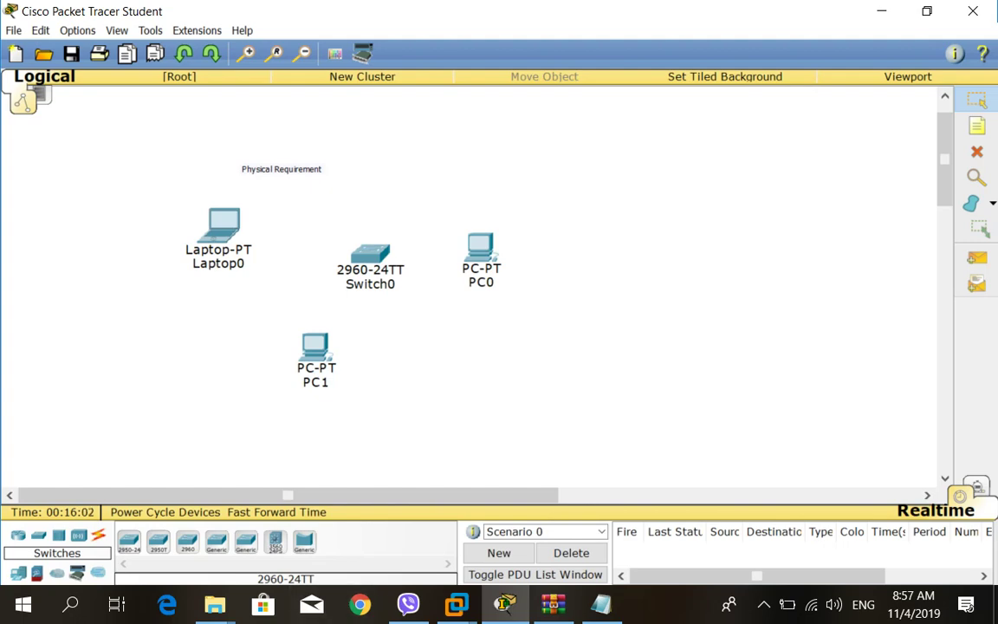
Minimize the network notes and close PC0's device window to show the topology.
key("alt+Tab")
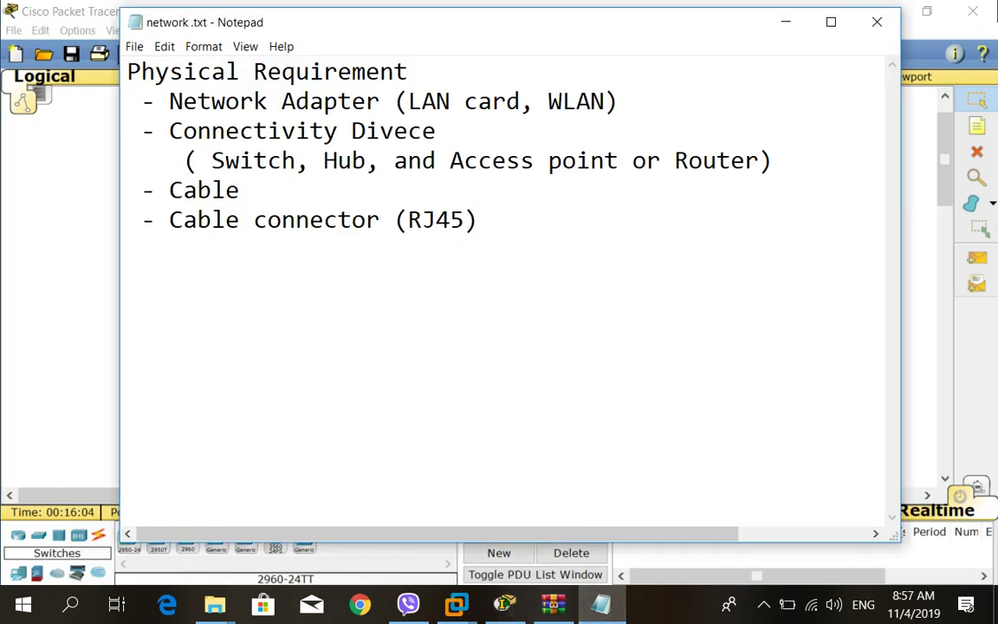
left_click(786, 22)
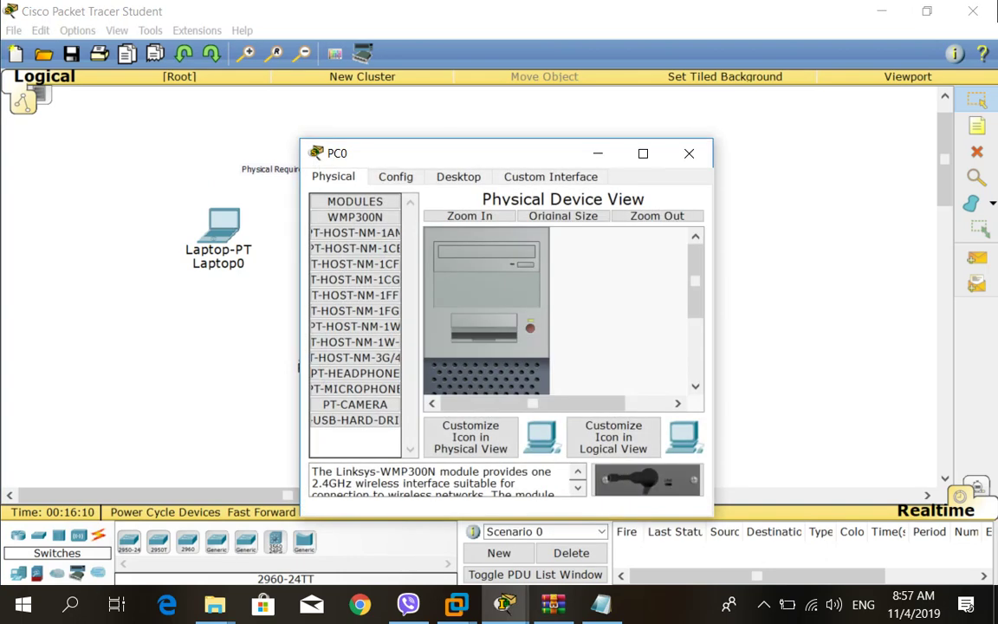
left_click_drag(695, 280, 694, 341)
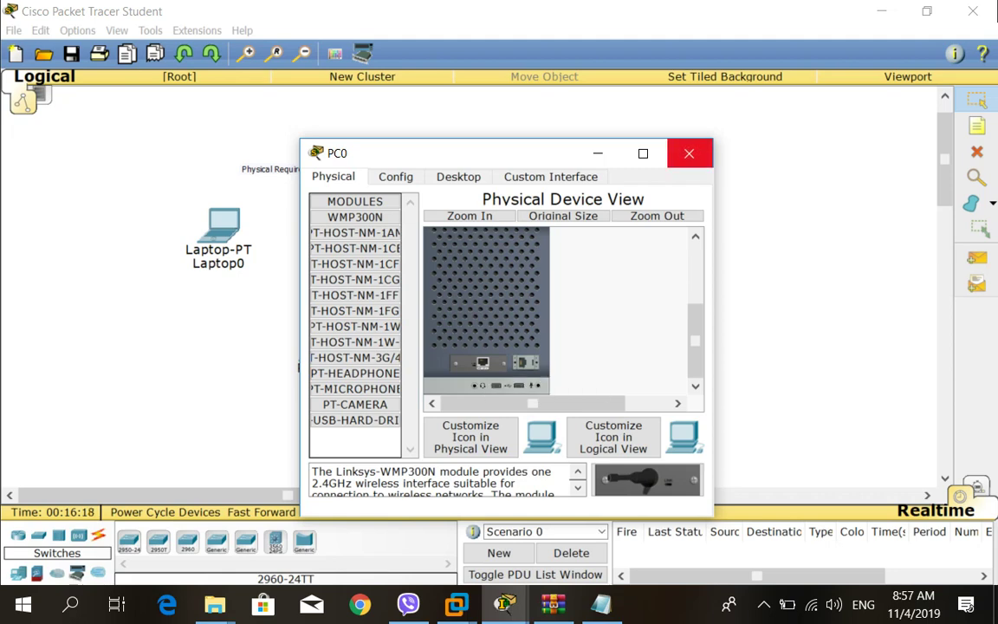
left_click(689, 153)
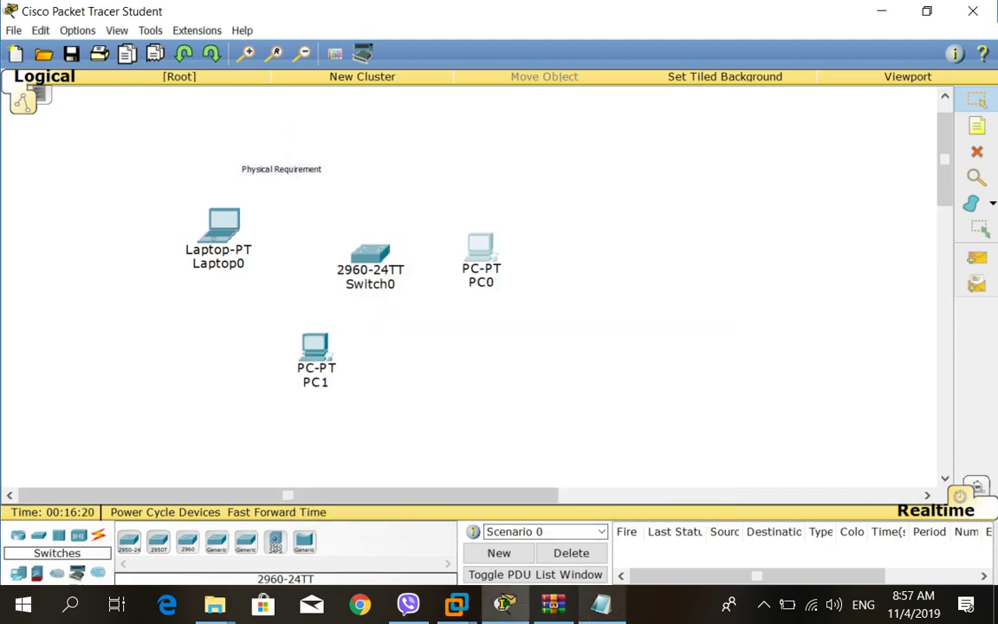
Change 'Divece' to 'Device' in the notes, then minimize Notepad to show the topology.
key("alt+Tab")
key("super+Down")
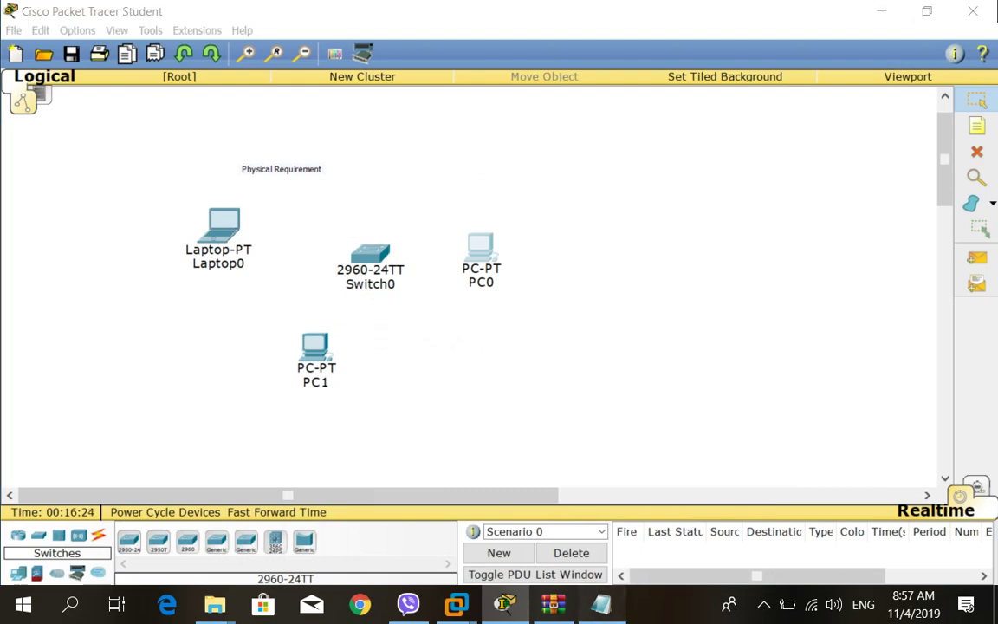
key("alt+Tab")
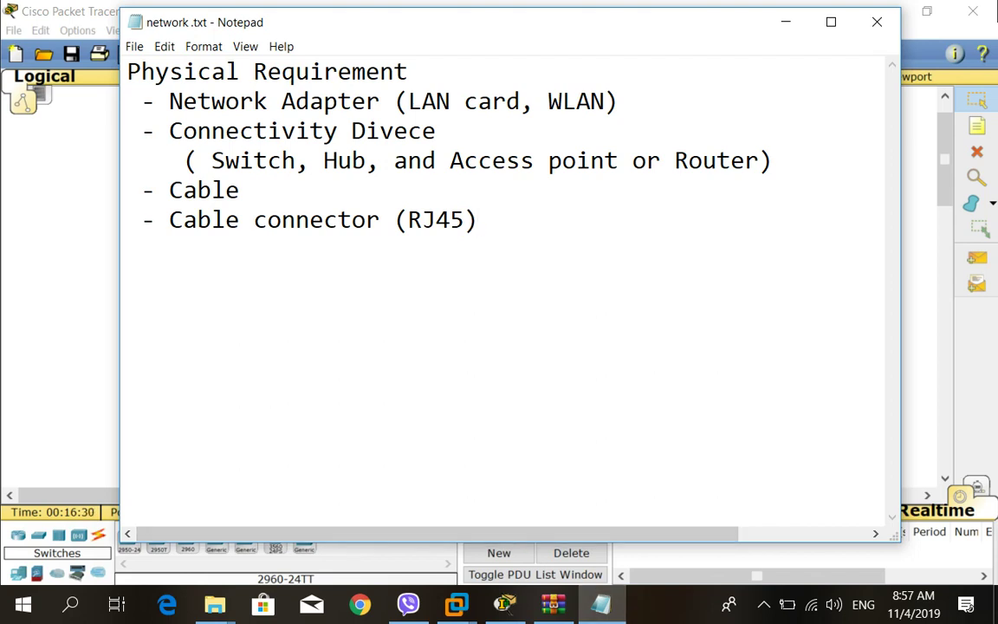
left_click(365, 131)
key("Delete")
key("Delete")
key("Delete")
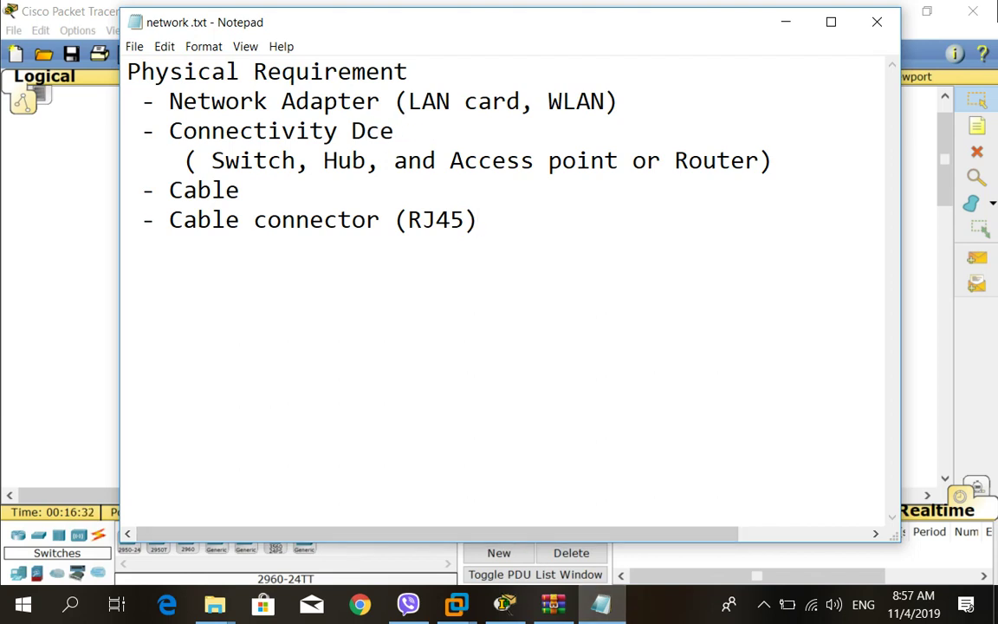
type("evi")
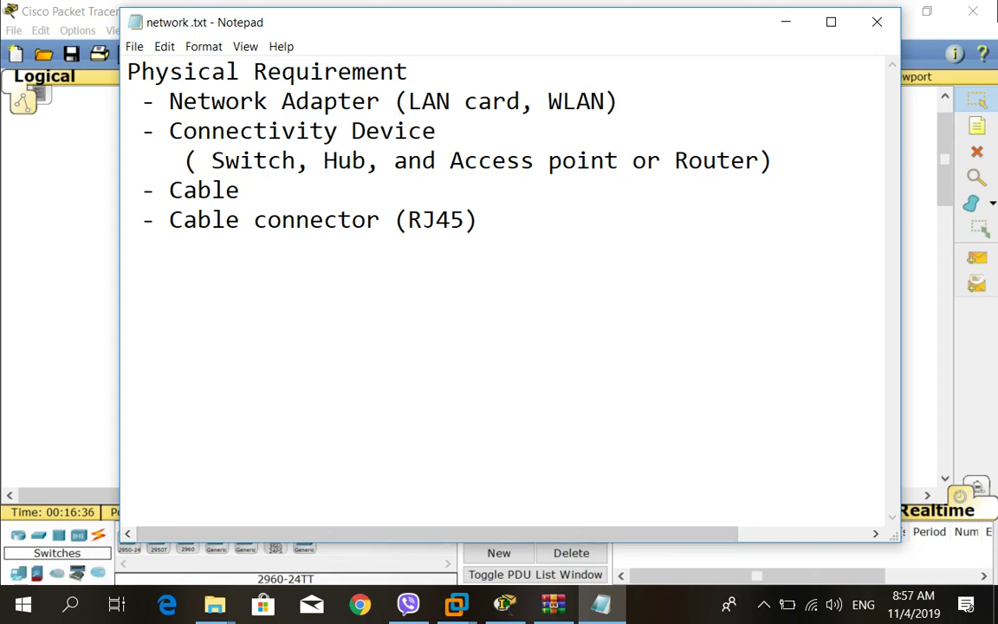
left_click(785, 21)
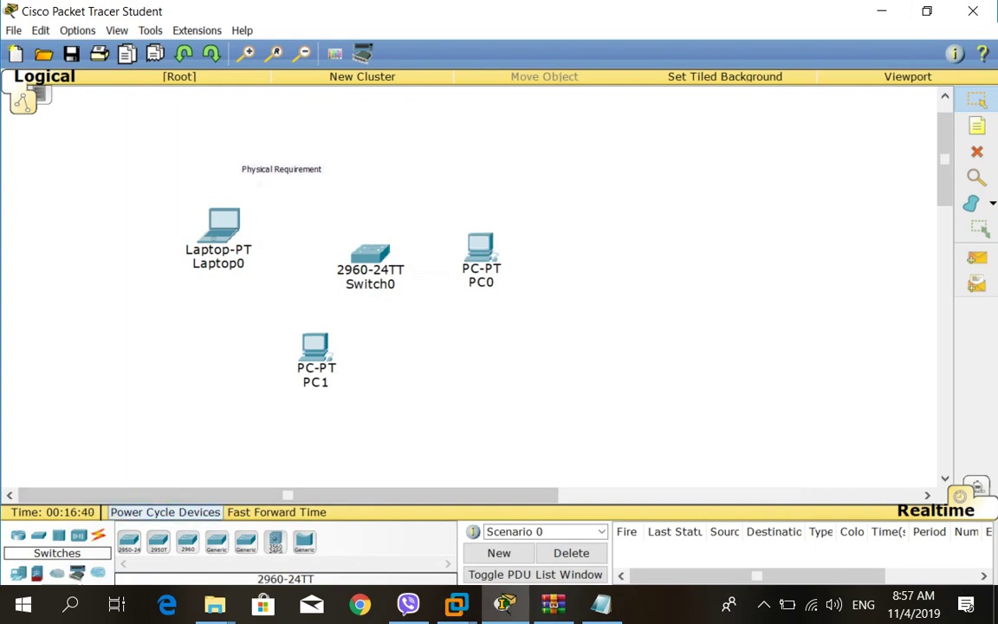
Connect PC0's FastEthernet0 to Switch0 Fa0/11 with a copper straight-through cable.
left_click(97, 534)
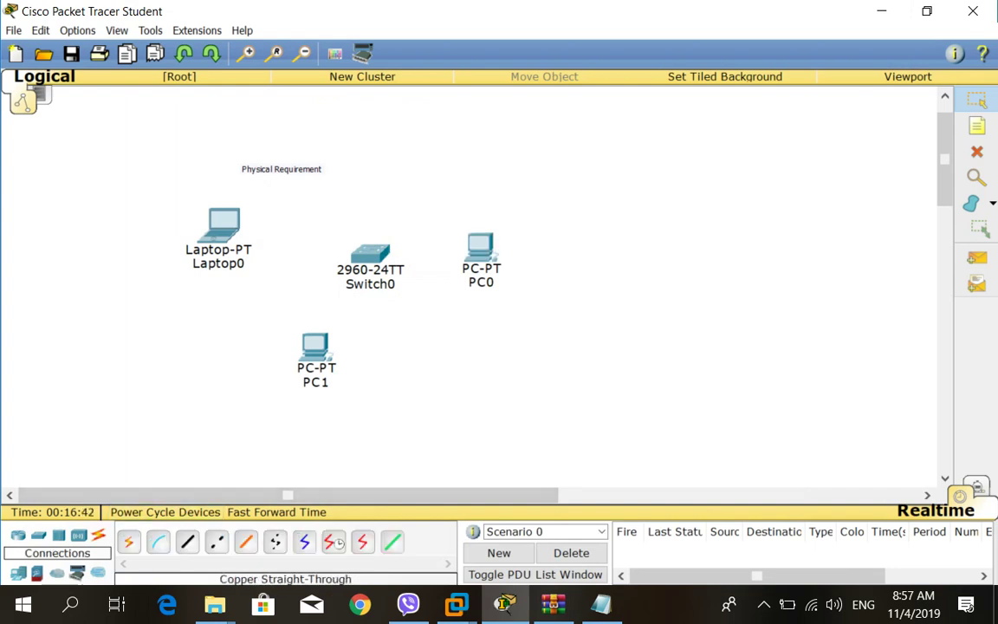
left_click(187, 541)
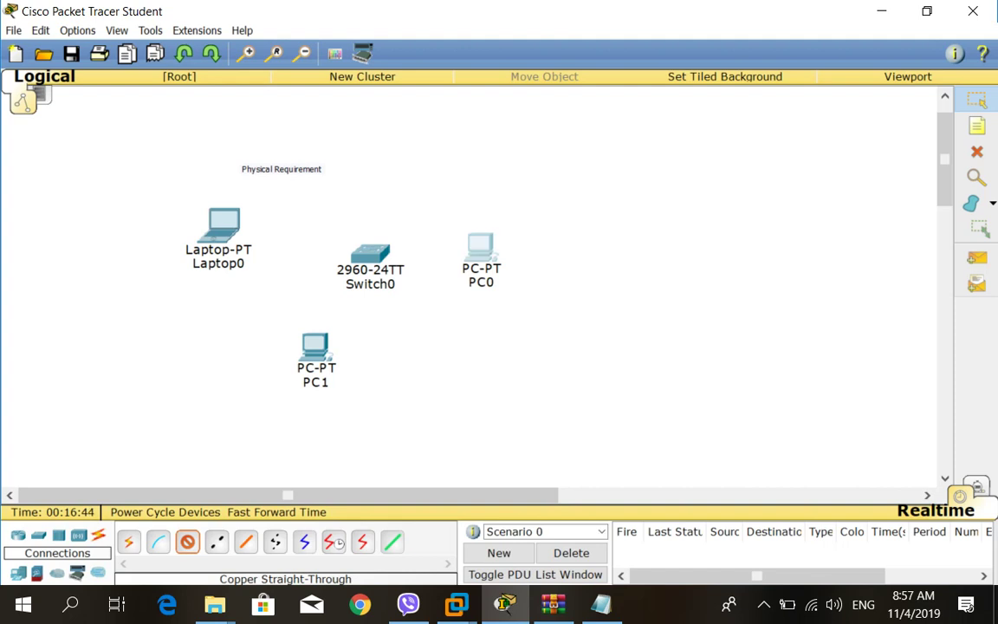
left_click(478, 248)
left_click(530, 277)
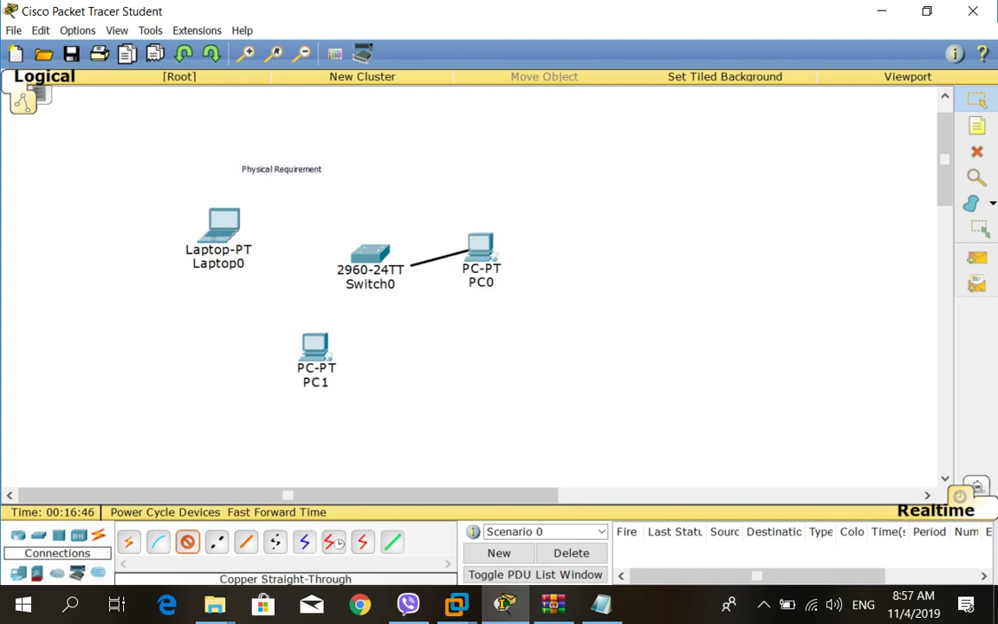
left_click(372, 253)
left_click(437, 231)
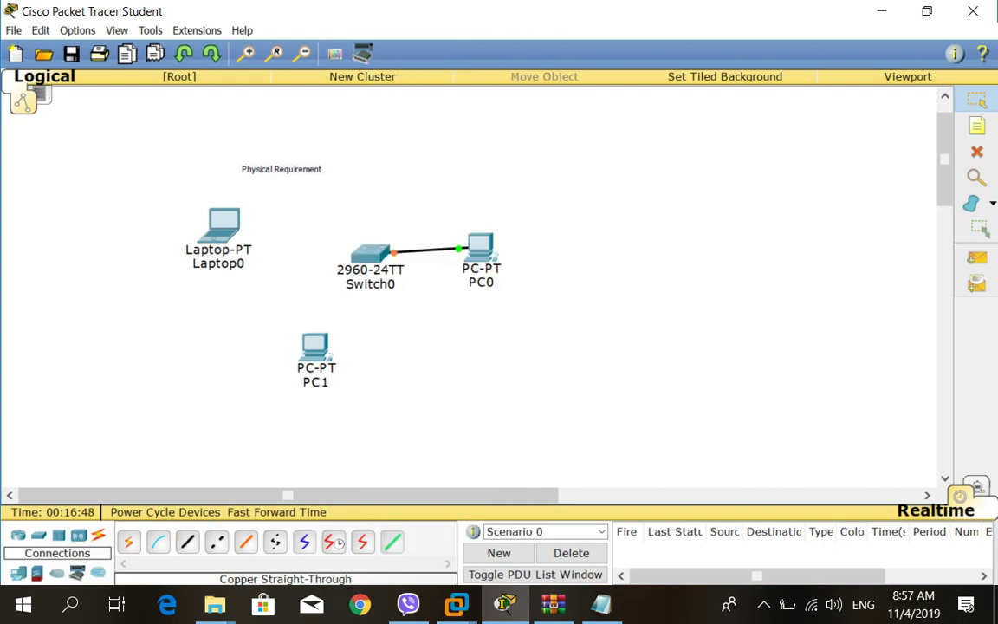
Connect PC1's FastEthernet0 to Switch0 Fa0/10 with a copper straight-through cable.
left_click(187, 541)
left_click(314, 347)
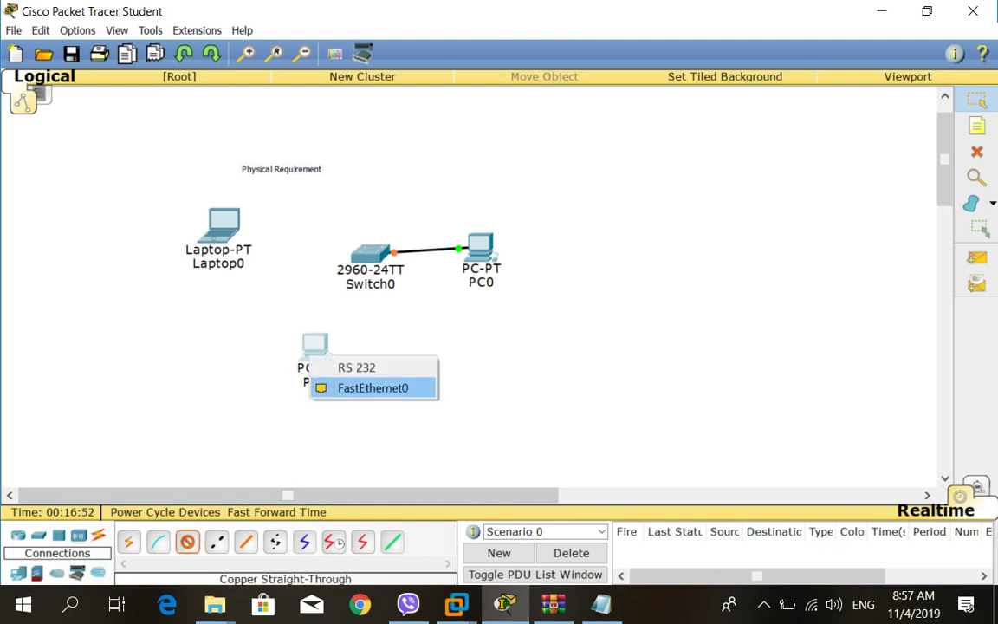
left_click(385, 387)
left_click(364, 264)
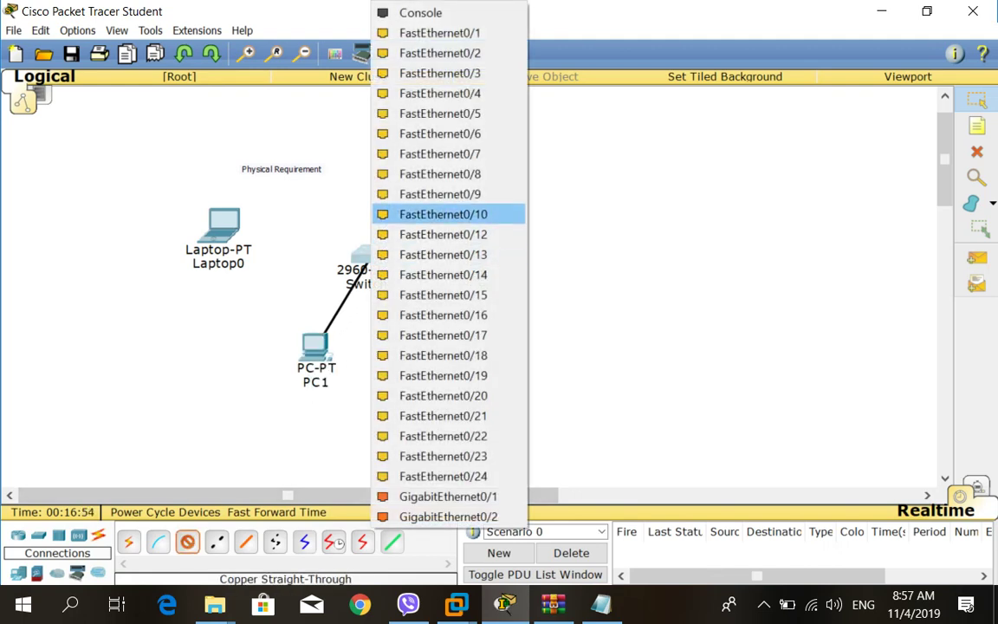
left_click(407, 213)
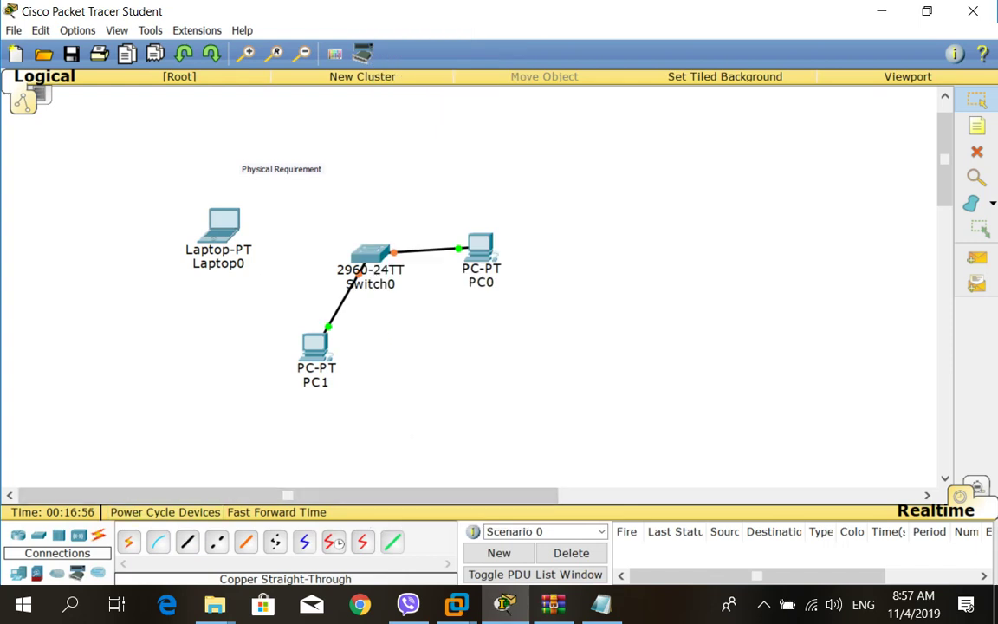
Connect Switch0 Fa0/12 to Laptop0's FastEthernet0 with a copper straight-through cable.
left_click(187, 541)
left_click(369, 254)
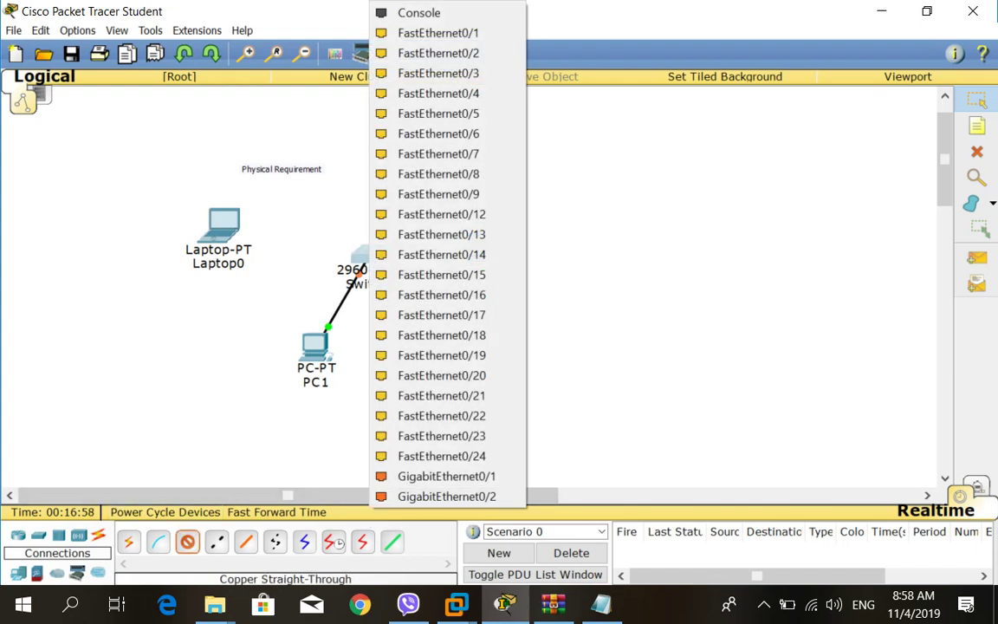
left_click(438, 213)
left_click(224, 223)
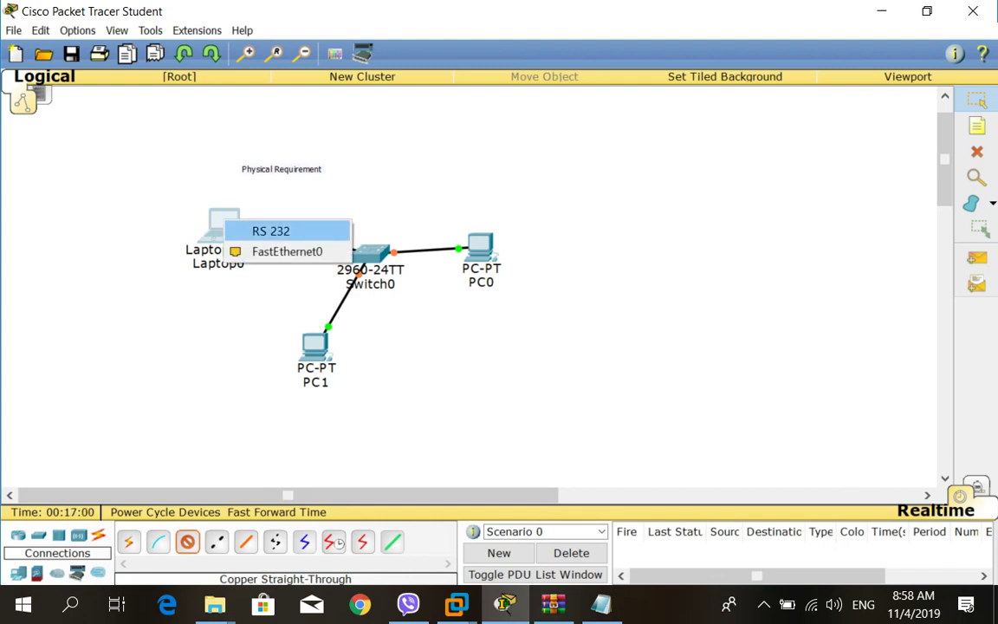
left_click(287, 251)
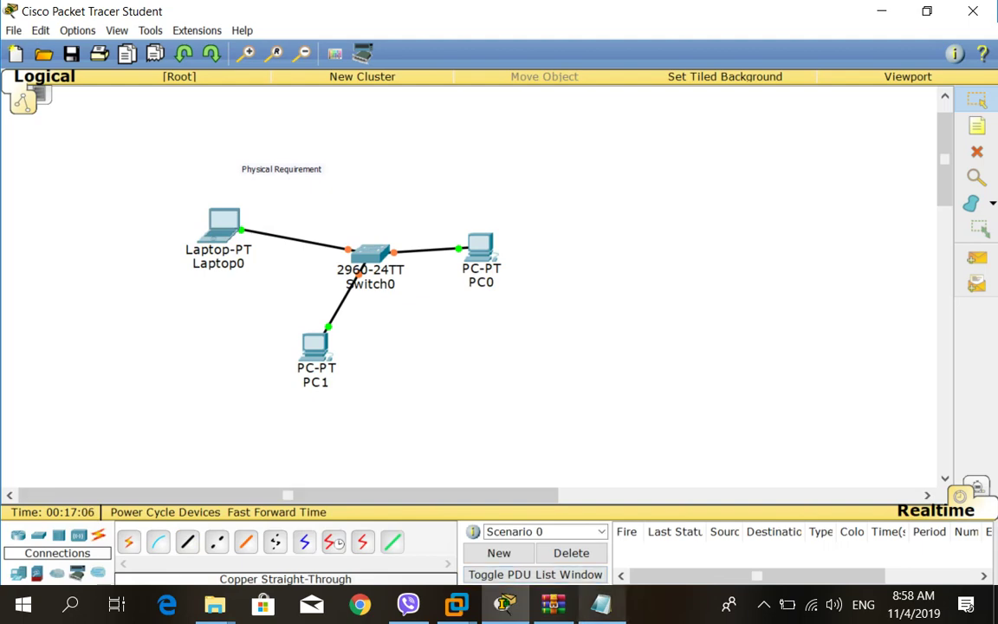
left_click(601, 604)
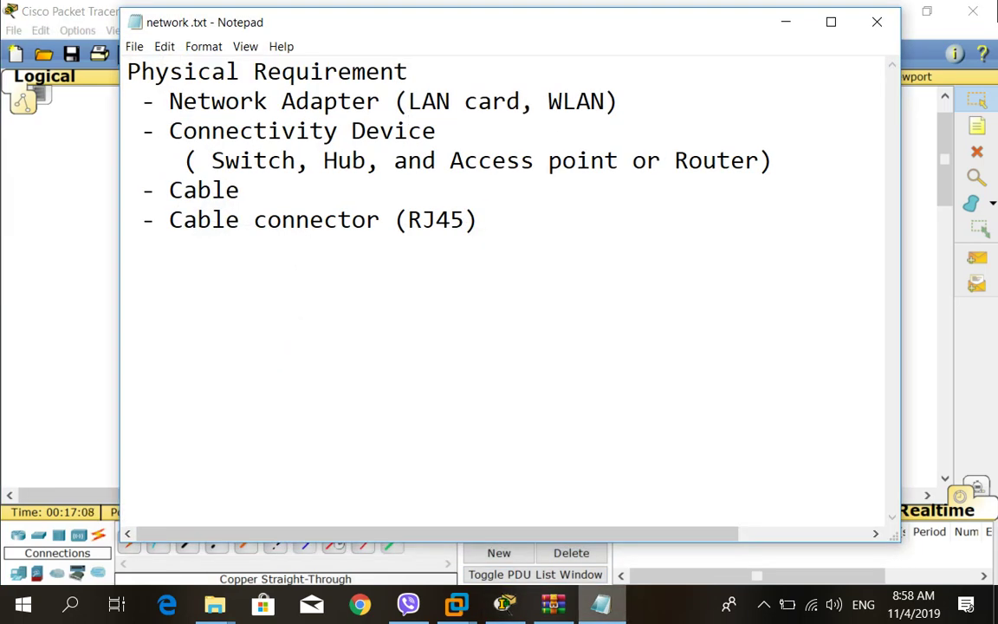
Insert a new empty line after the Cable connector (RJ45) entry in the Notepad network notes.
left_click(505, 603)
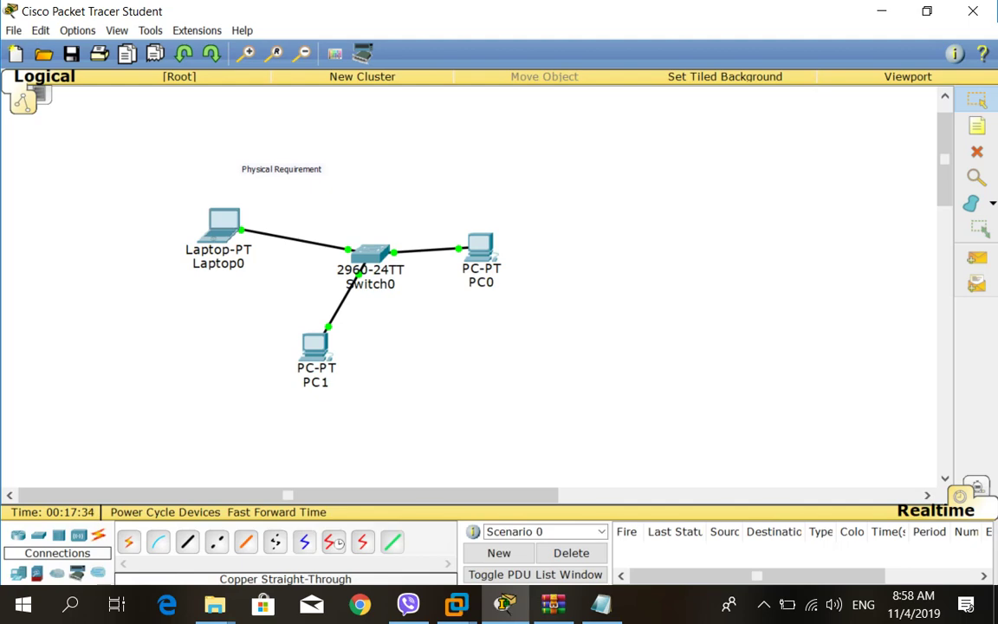
key("alt+Tab")
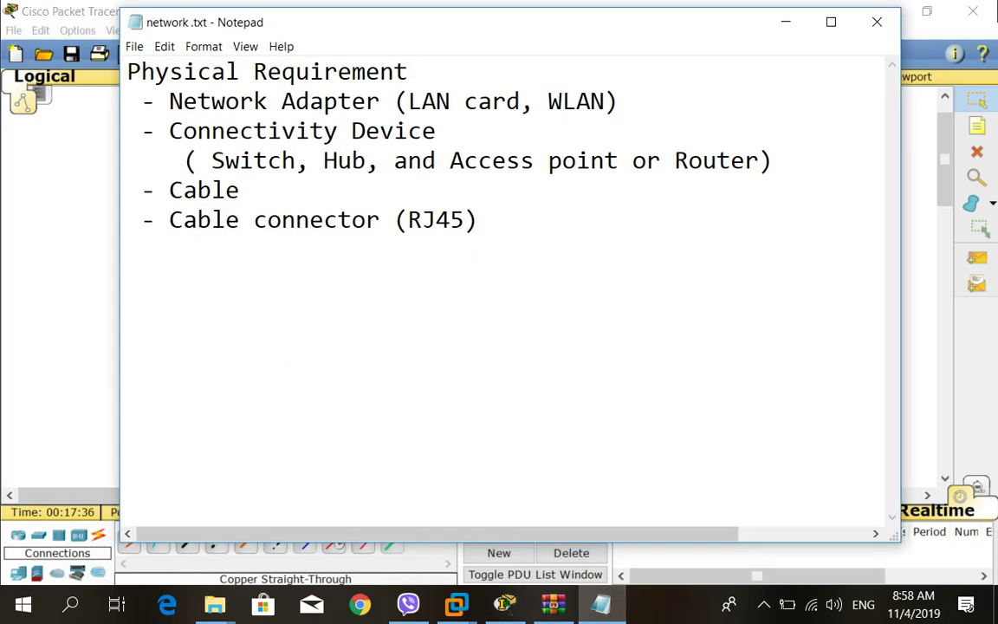
left_click(476, 219)
key("Return")
key("Return")
Write the heading 'Logical Requirement' followed by the item '- IP Address (TCP/IP)'.
type("Logical")
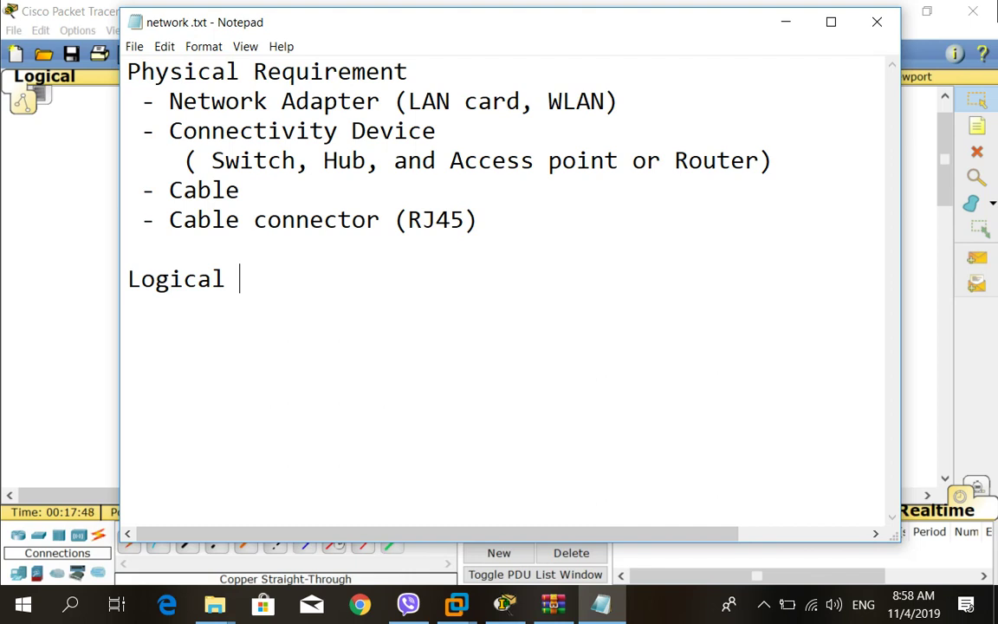
type("Req")
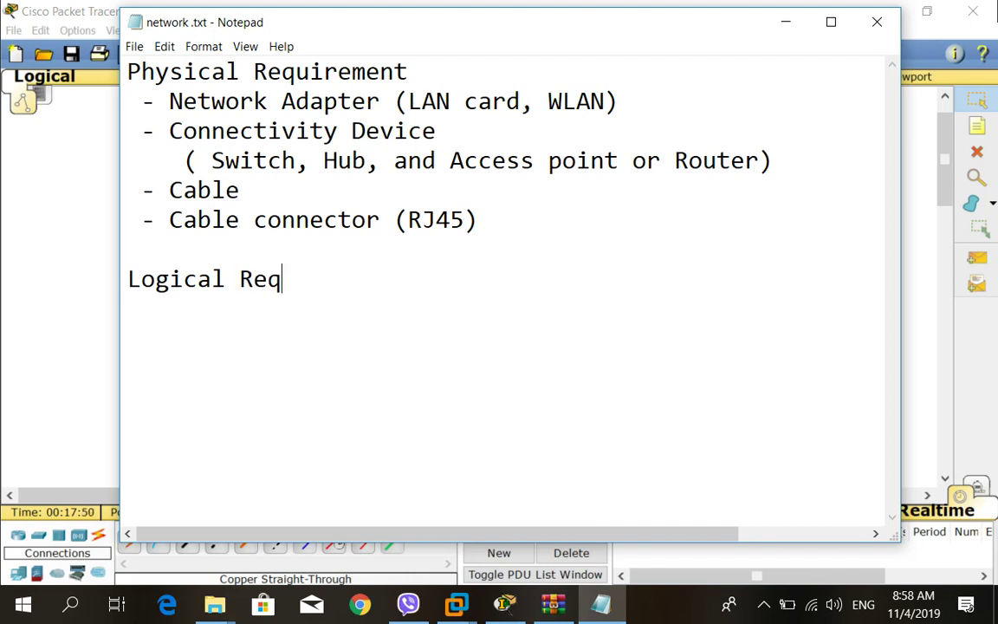
type("uirement")
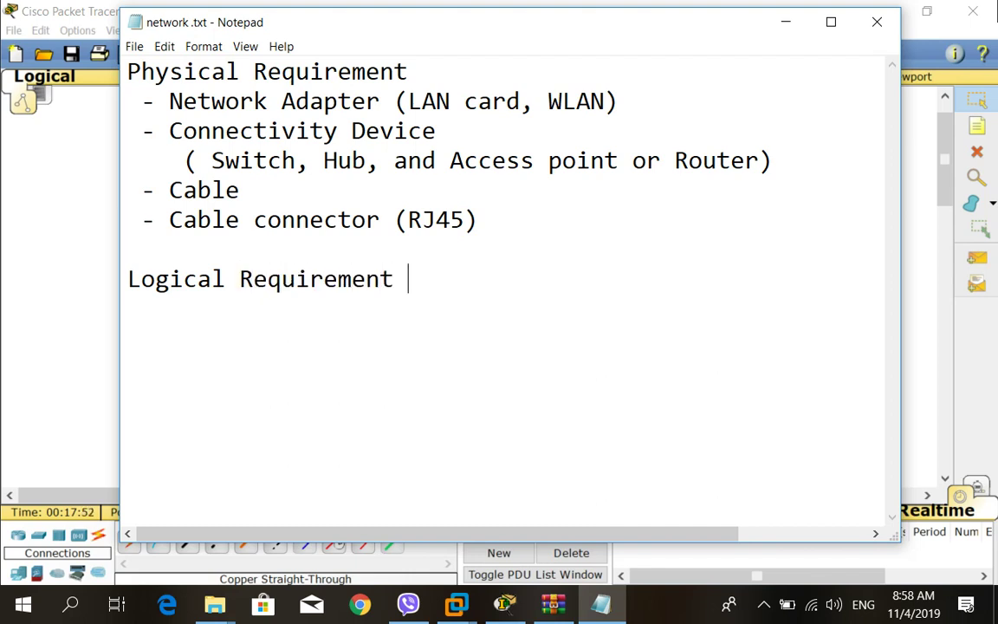
key("Return")
type("- IP a")
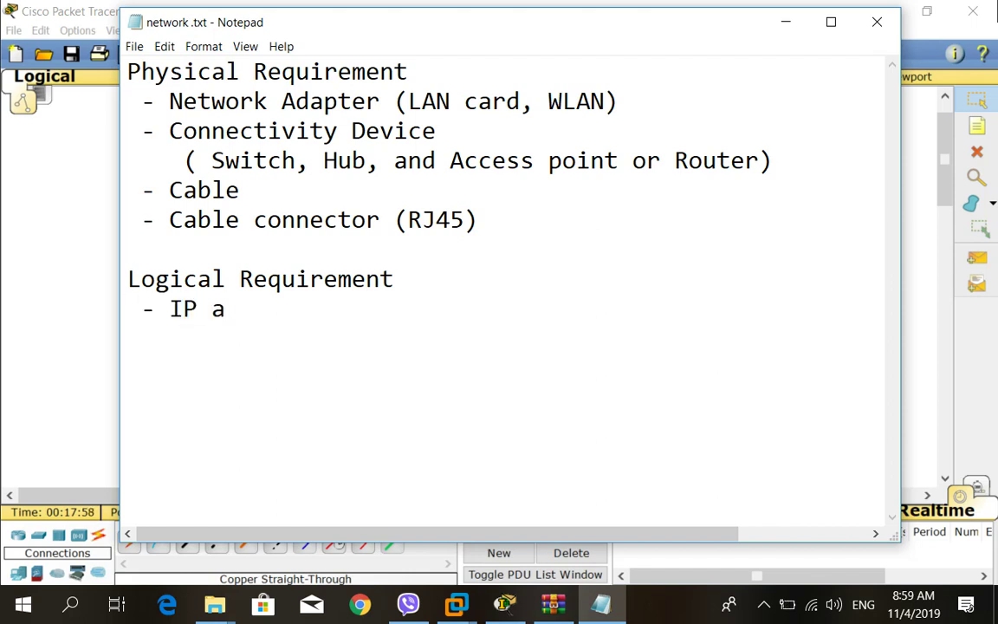
key("BackSpace")
type("Address")
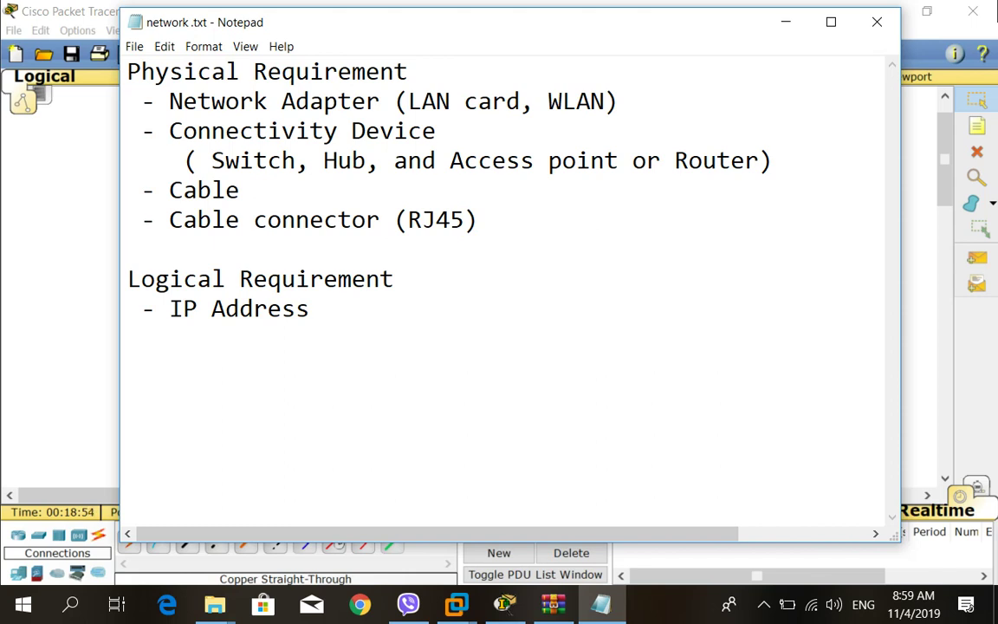
type("(TCP")
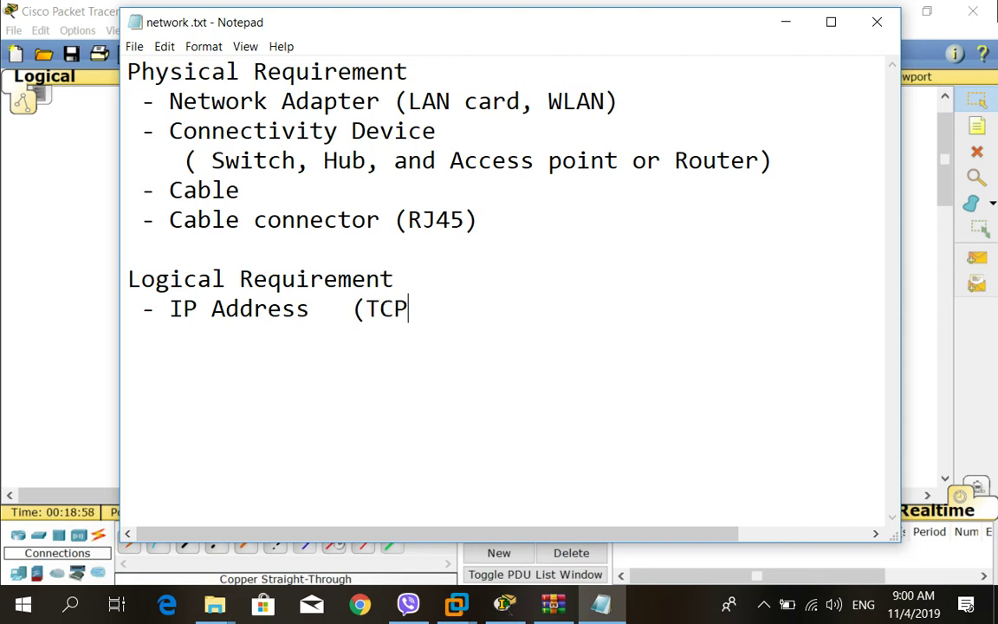
type("/IP")
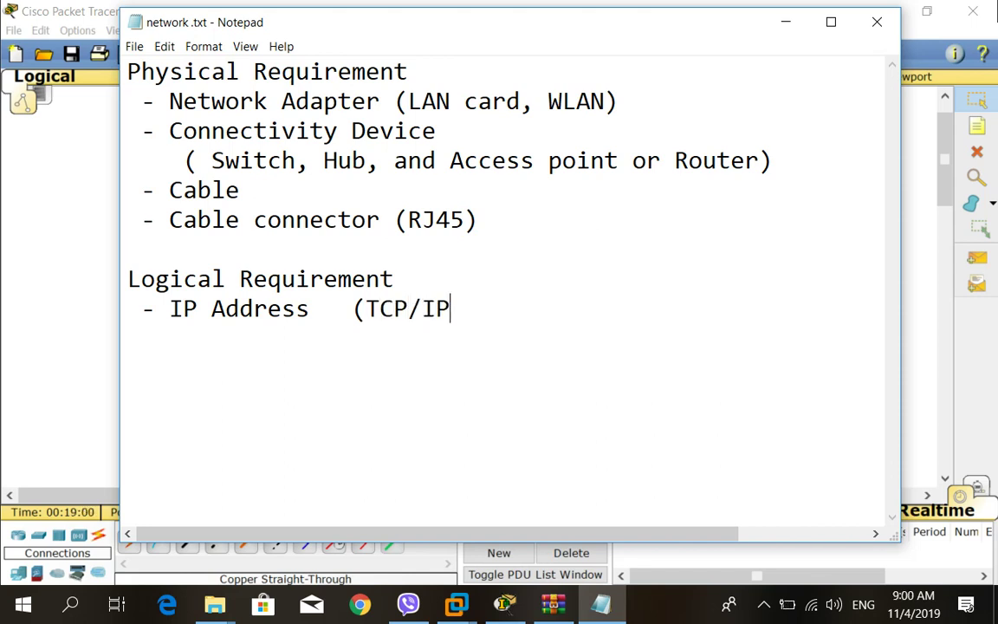
type(")")
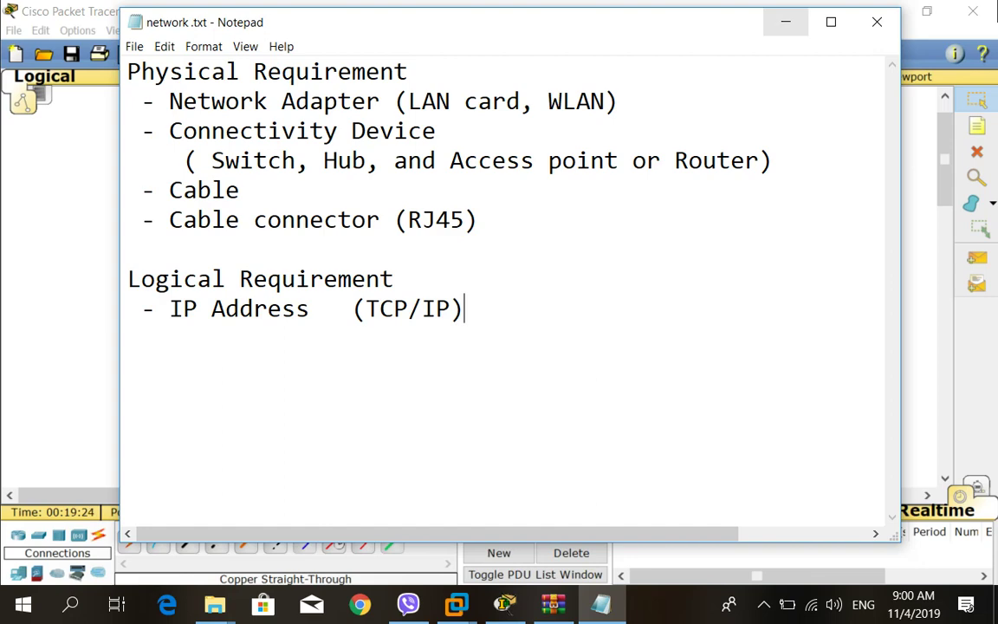
key("alt+Tab")
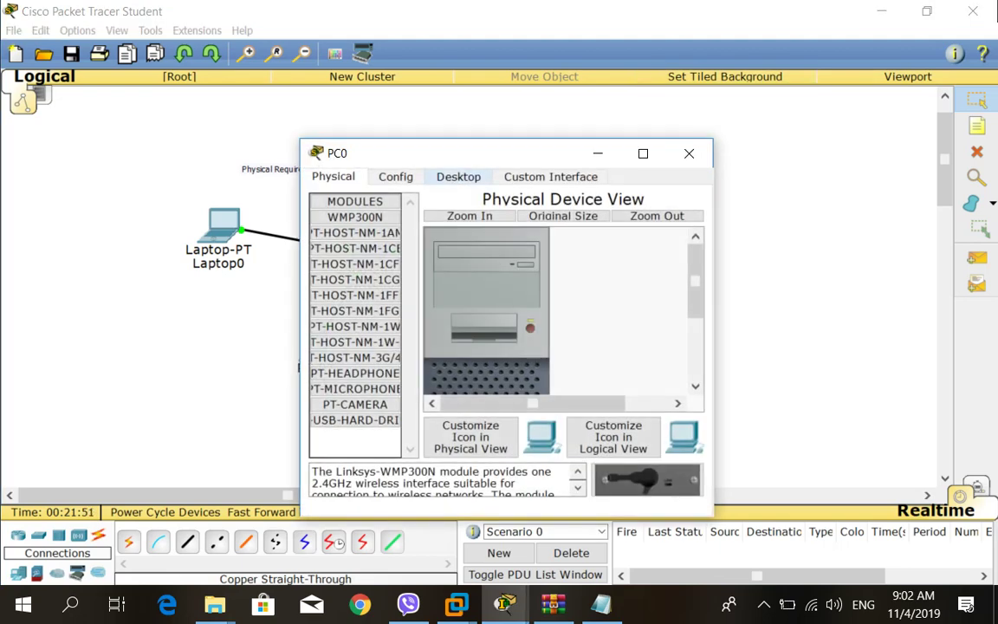
Review PC0's IP Configuration, then close PC0 and minimize Packet Tracer.
left_click(459, 176)
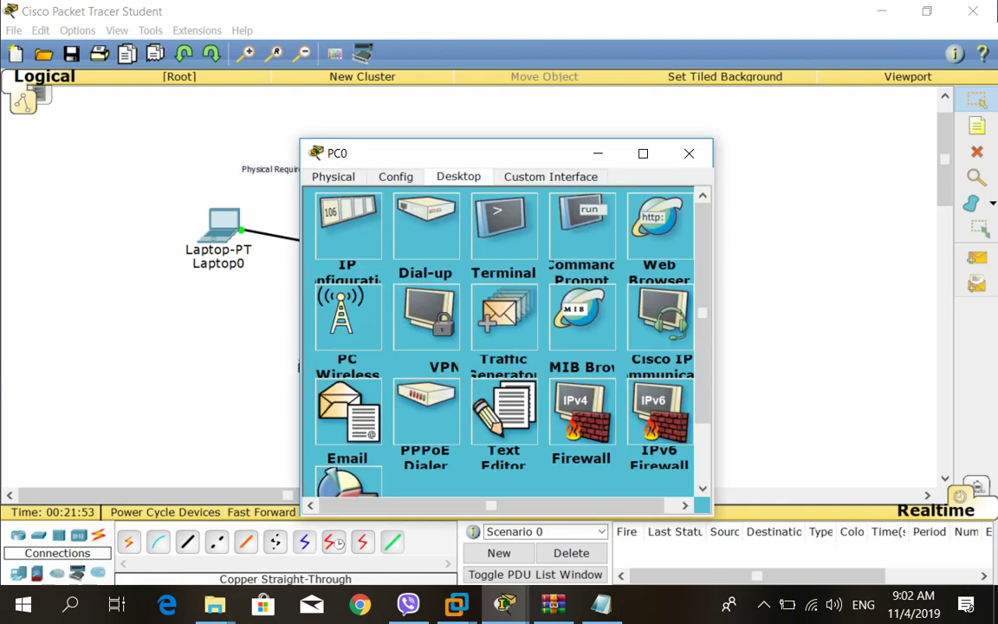
left_click(347, 227)
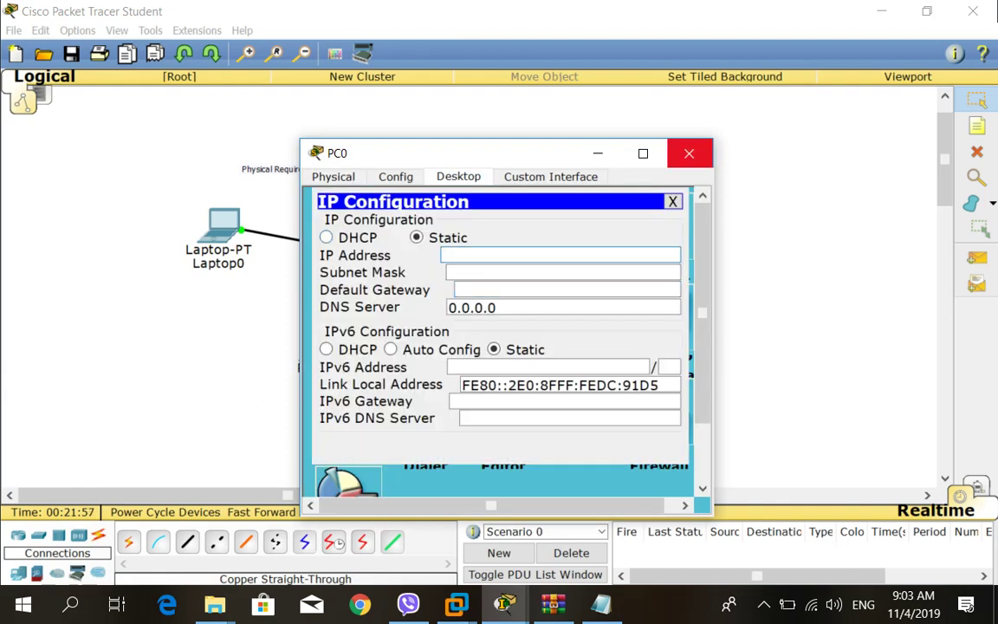
left_click(689, 153)
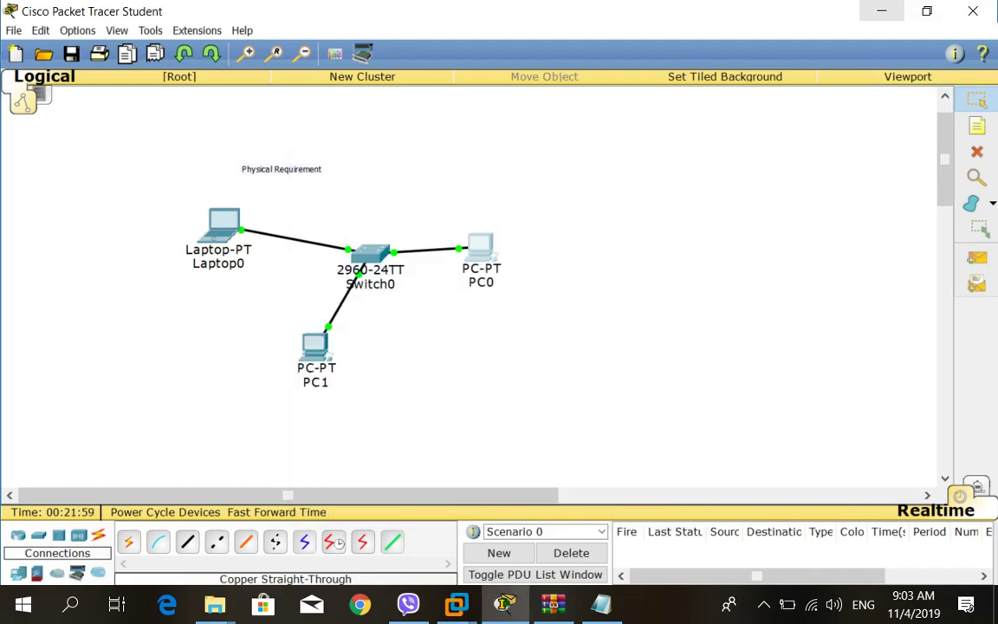
left_click(881, 10)
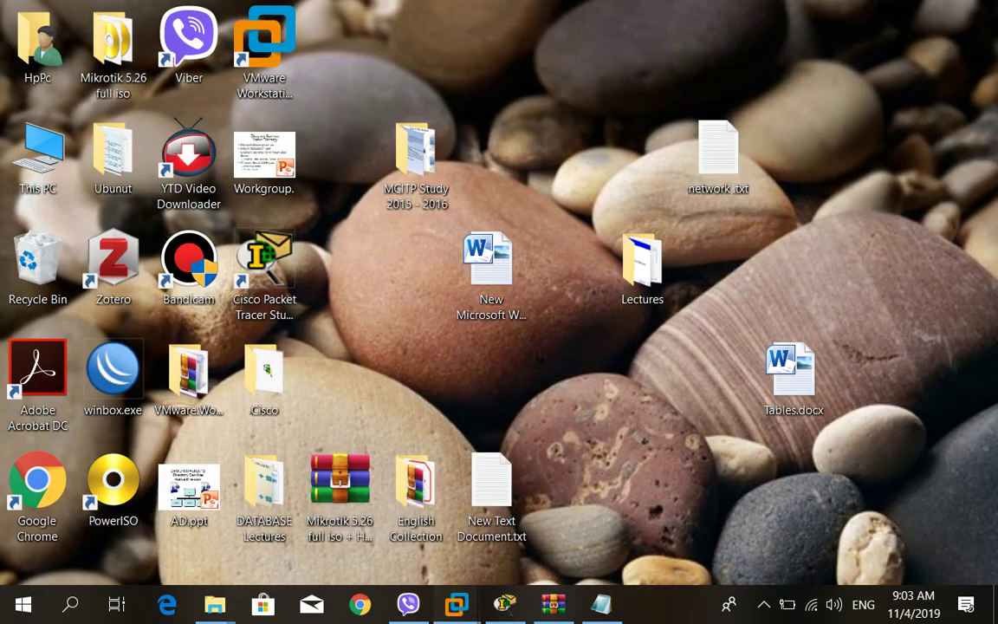
Log off Windows 7 B Copy and Windows 7 B, discarding unsaved Paint and Notepad work.
mouse_move(457, 604)
left_click(457, 472)
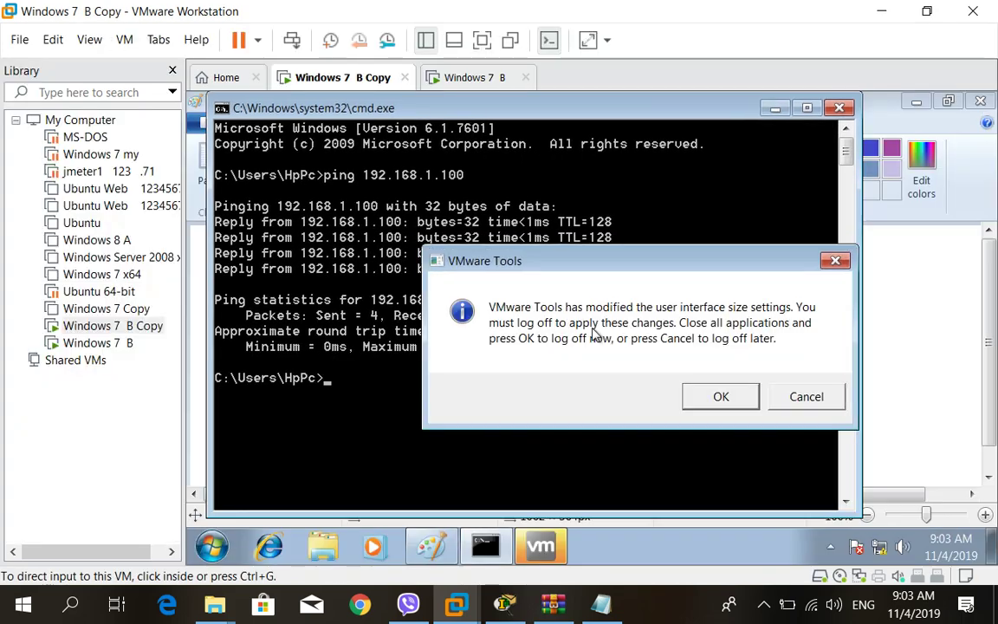
left_click(721, 397)
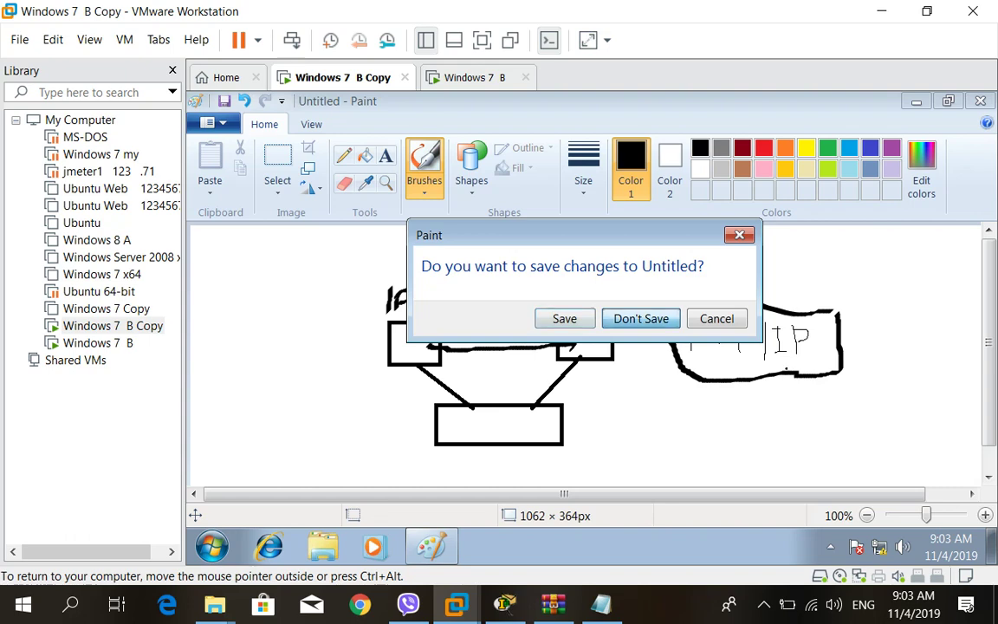
left_click(641, 317)
left_click(474, 77)
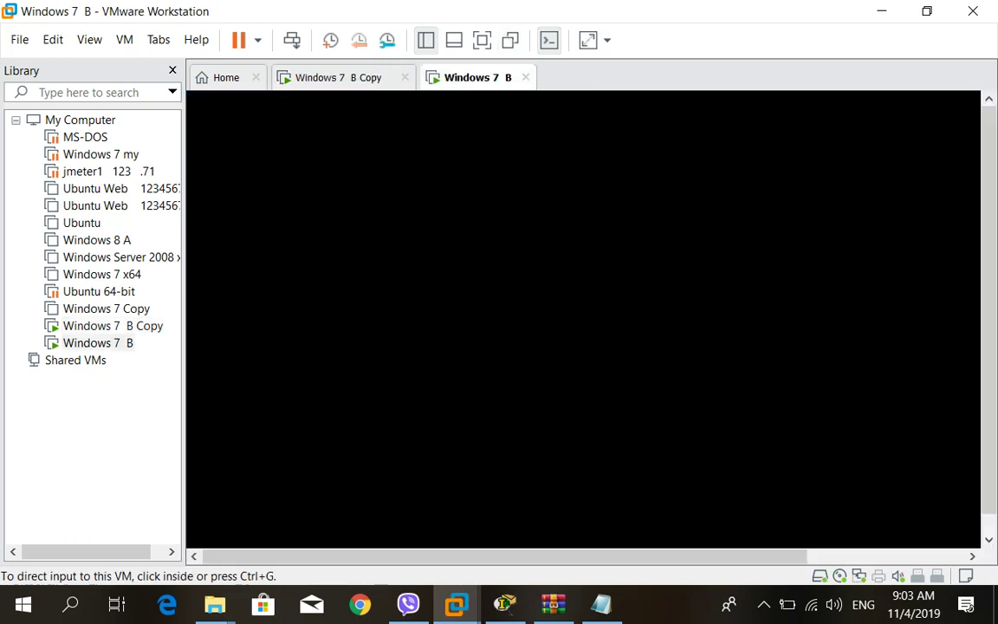
left_click(594, 334)
key("Return")
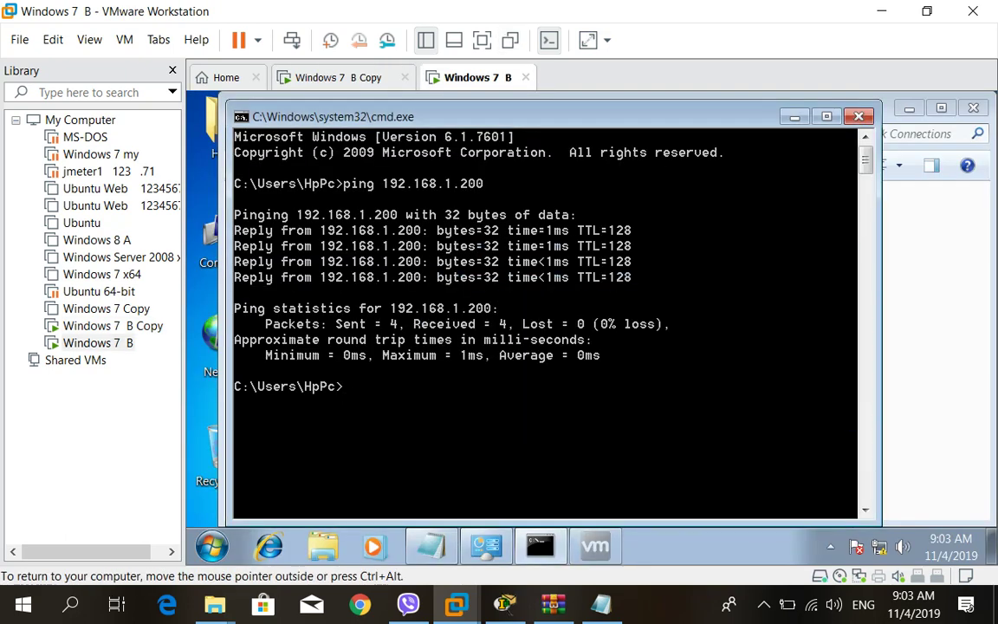
key("n")
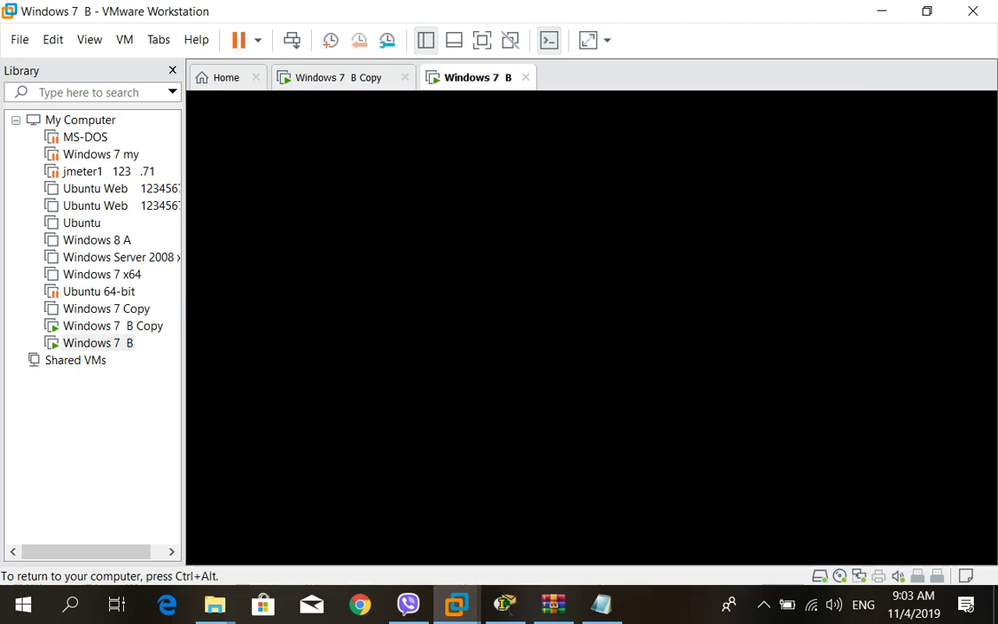
Sign Windows 7 B into its user account with the account password.
key("Right")
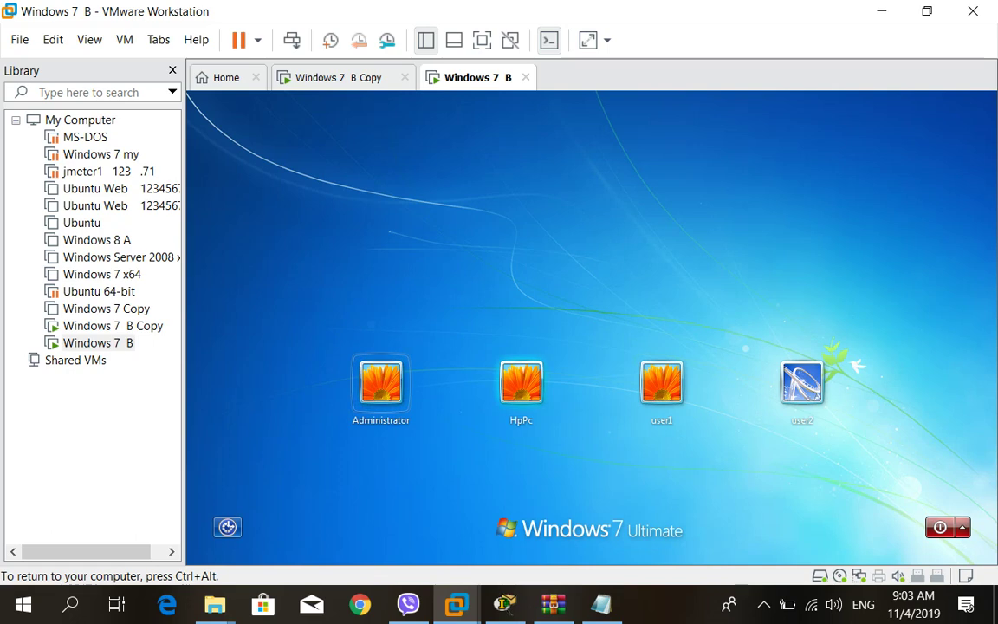
key("Return")
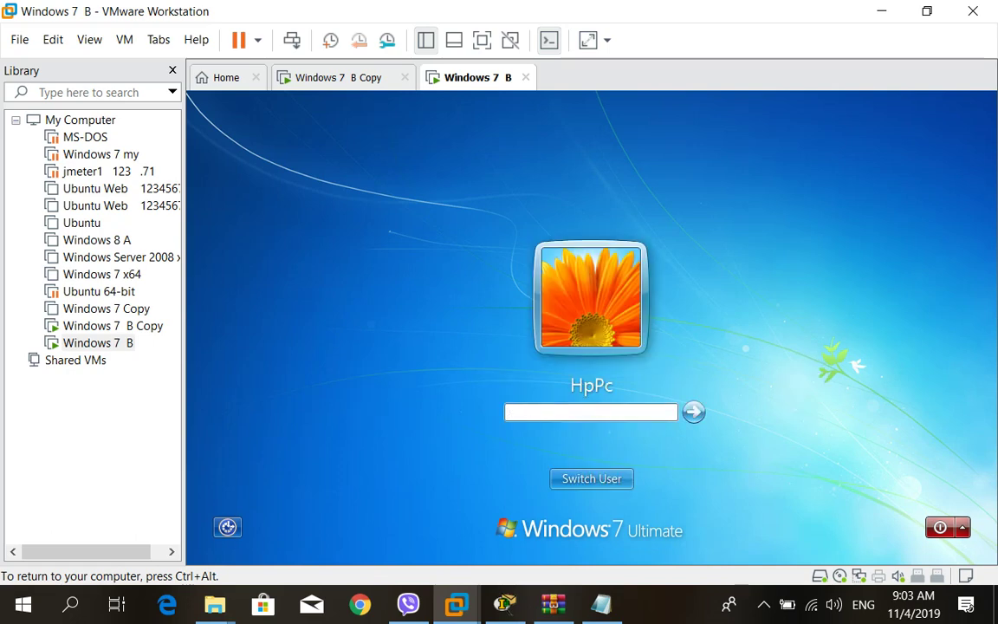
type("•••••")
key("Return")
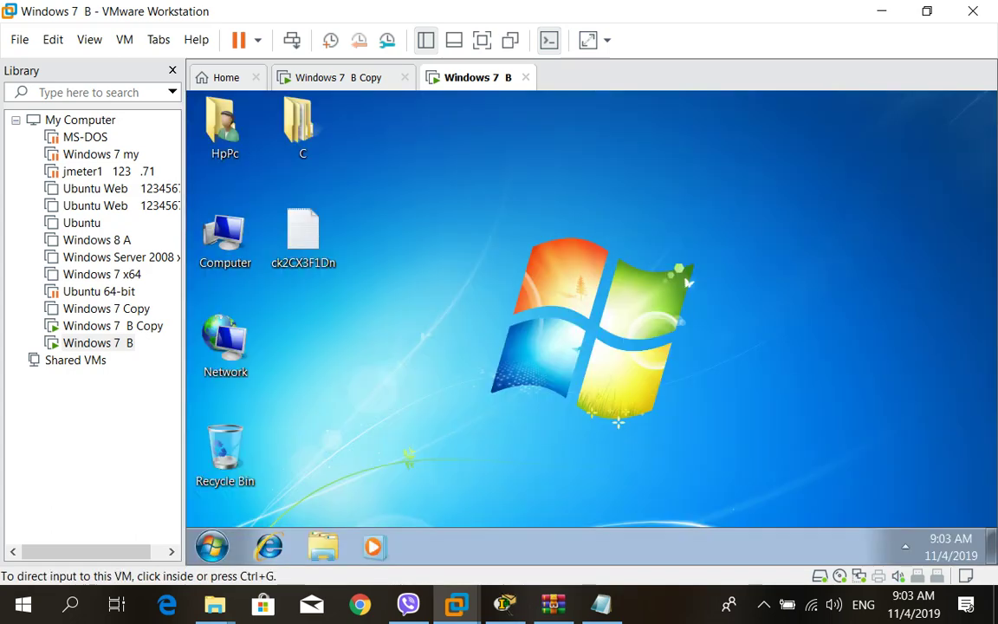
Log the Windows 7 B Copy VM into its user account with the password, then release input.
left_click(338, 77)
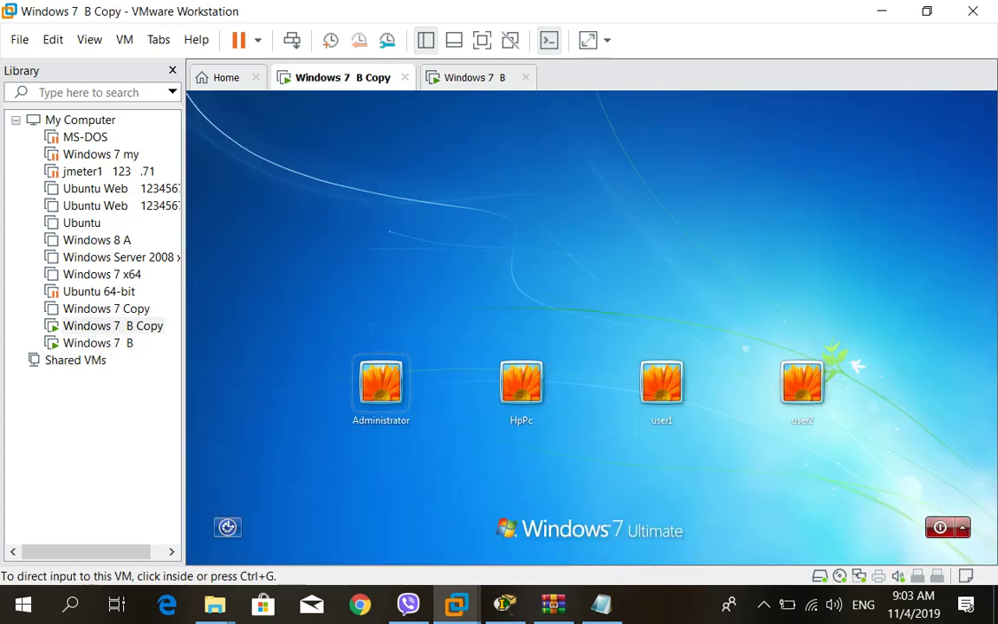
left_click(520, 381)
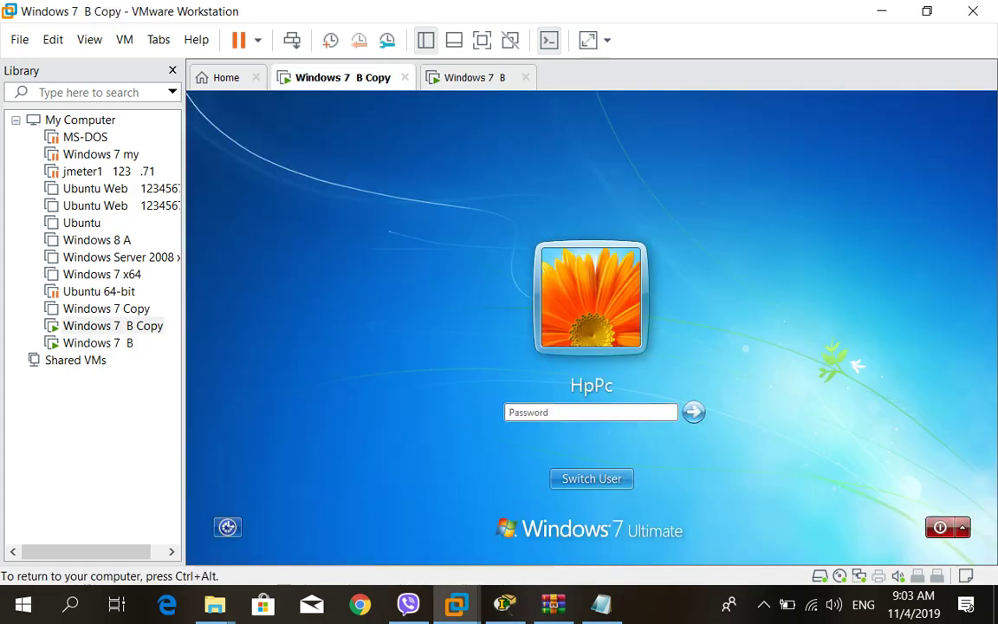
type("12345")
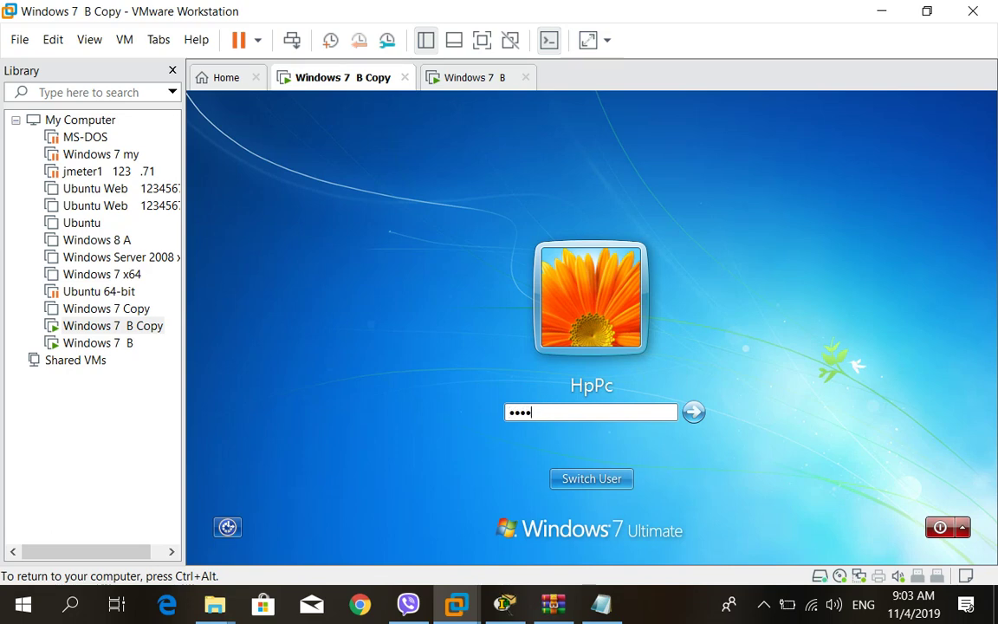
key("Return")
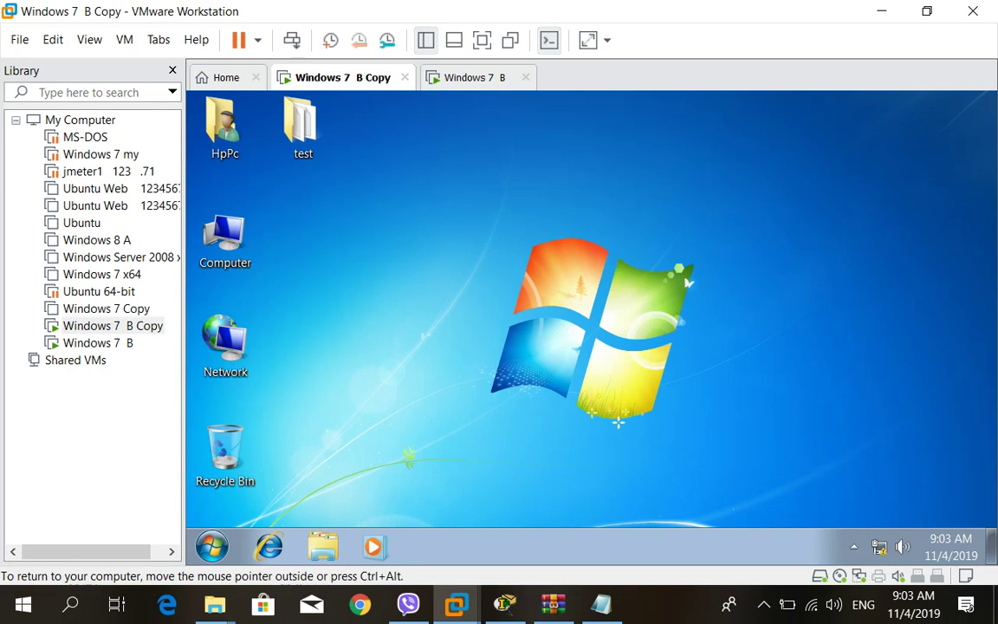
key("ctrl+alt")
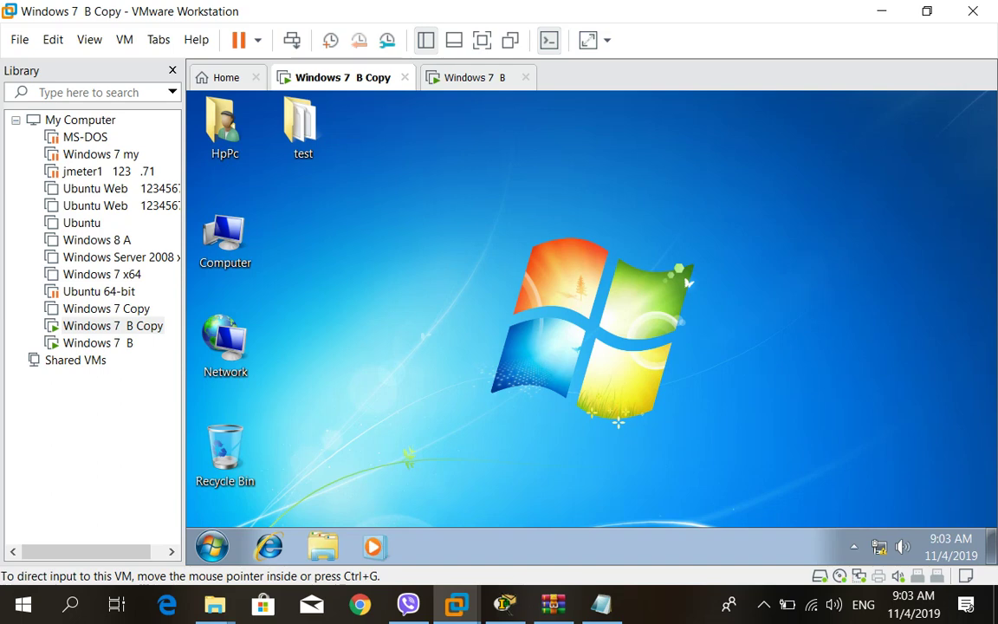
Change the Windows 7 B Copy network adapter from Custom (VMnet3) to Bridged in VM Settings.
right_click(362, 82)
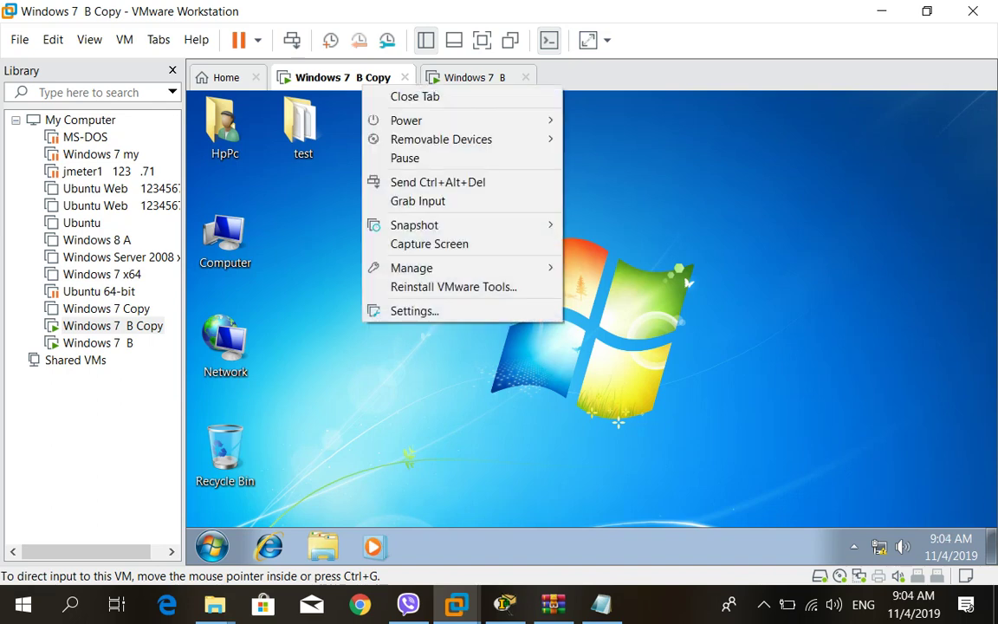
left_click(414, 310)
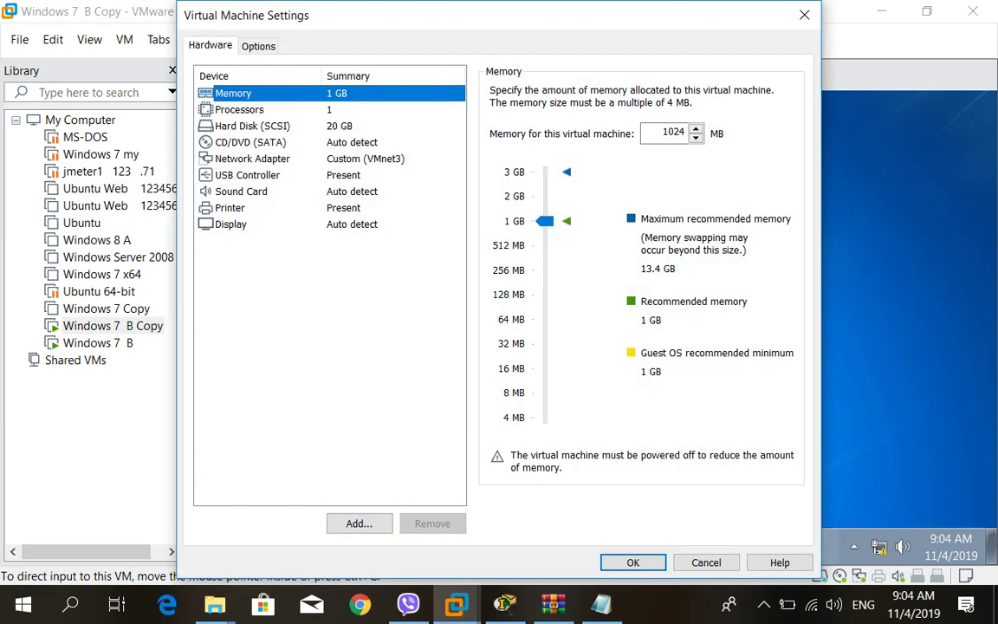
left_click(252, 158)
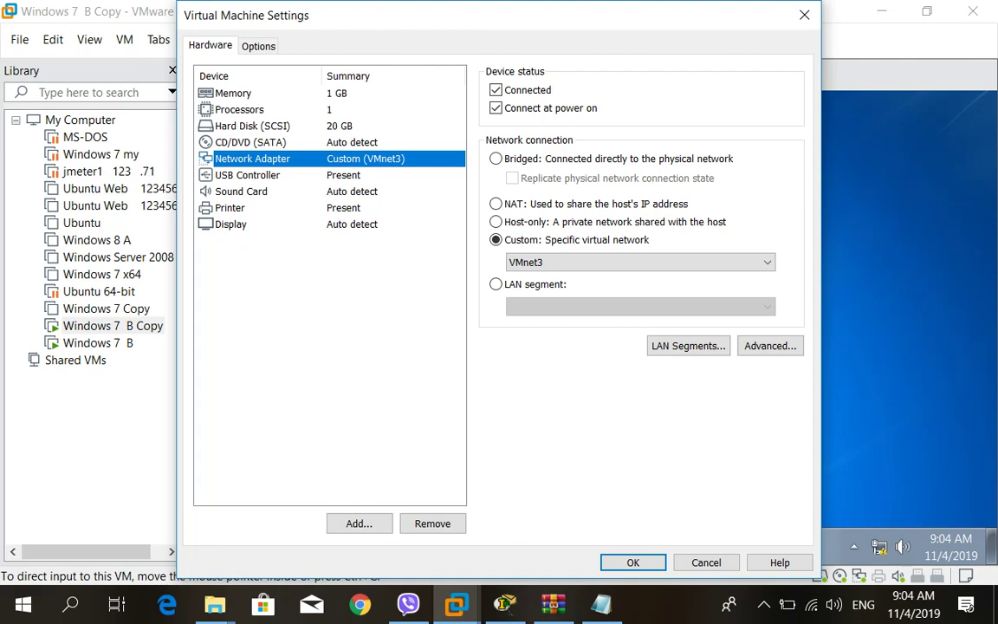
key("super+plus")
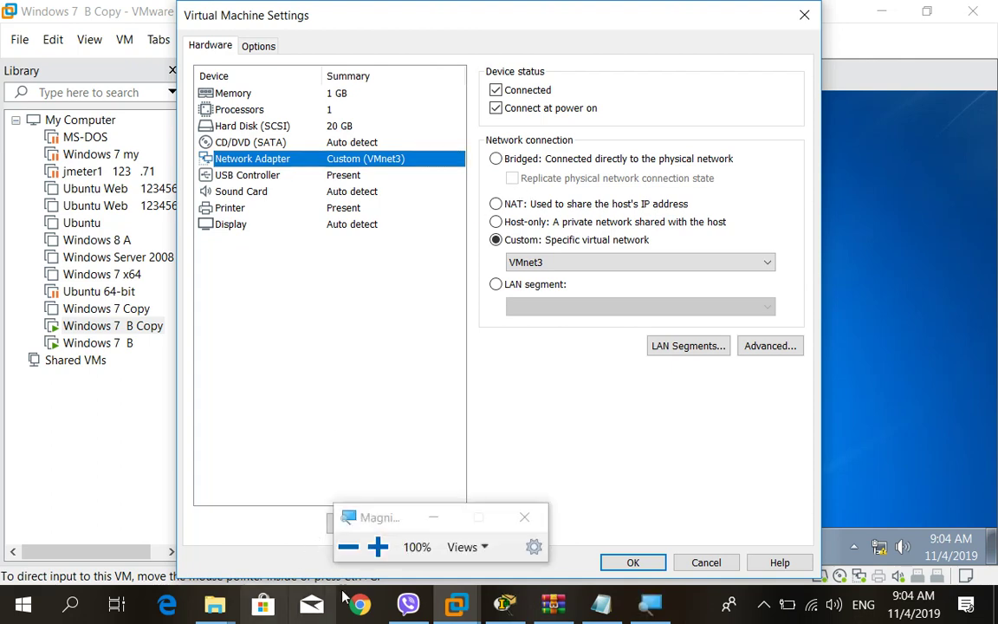
left_click(376, 546)
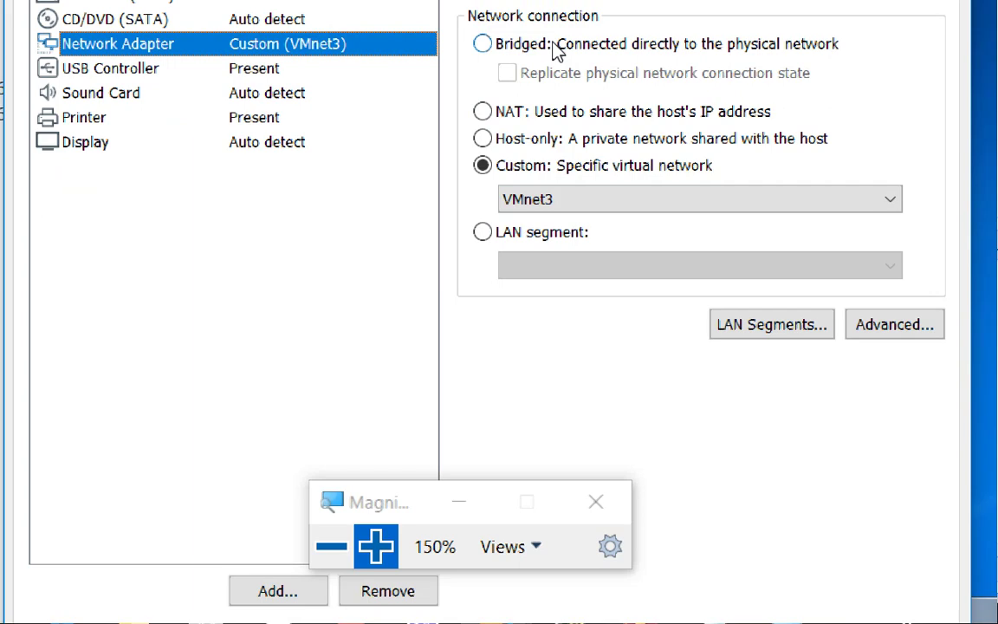
left_click(561, 49)
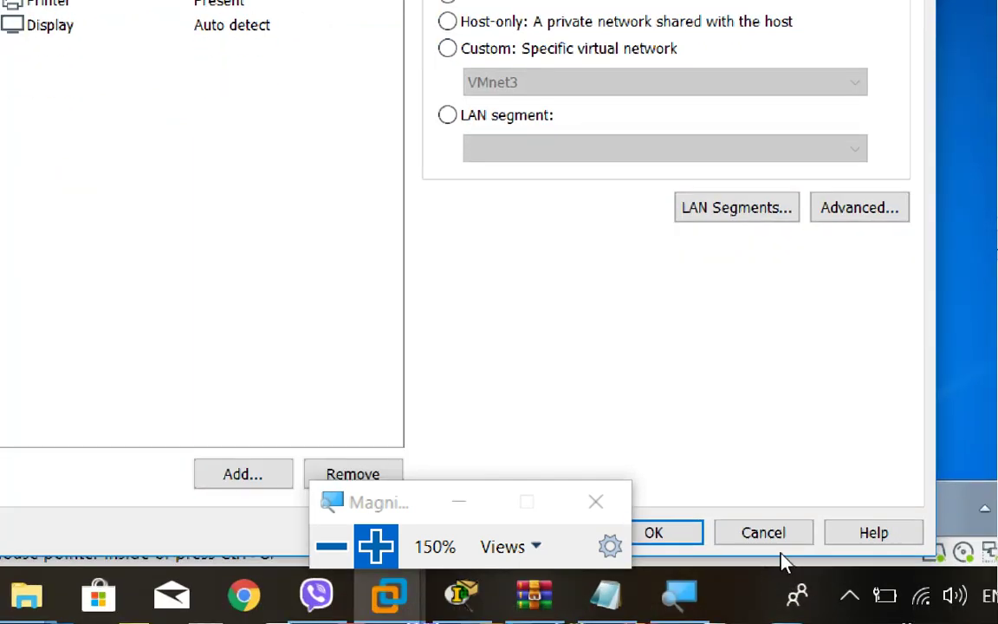
left_click(656, 532)
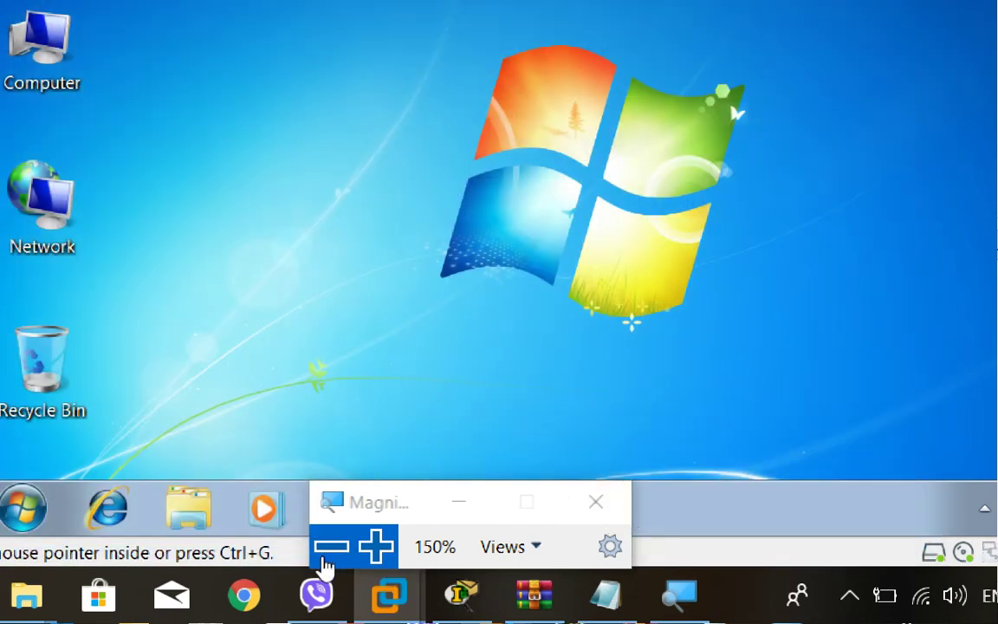
left_click(331, 563)
left_click(508, 541)
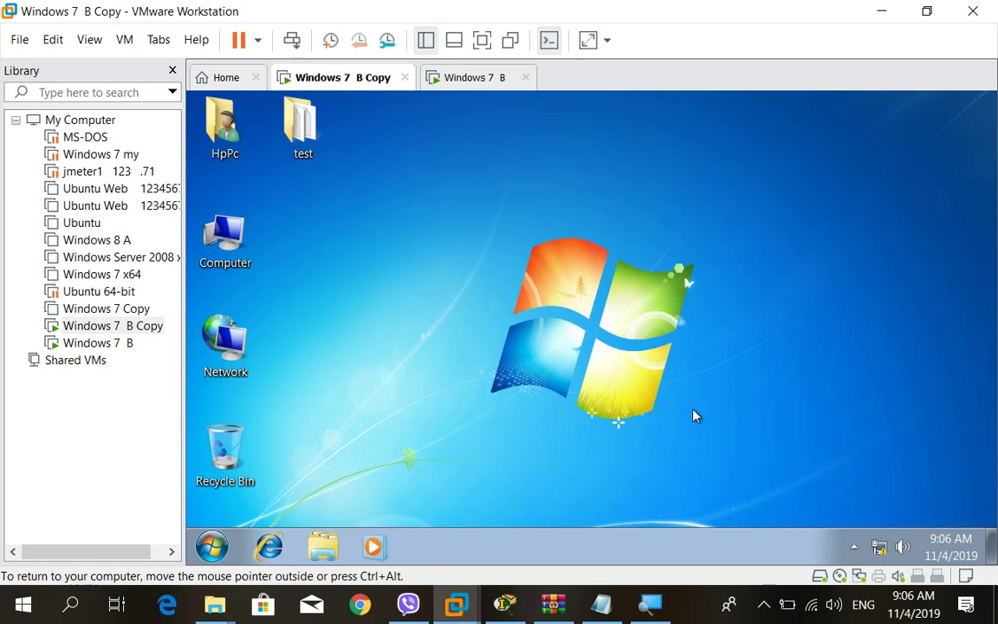
Check the Local Area Connection's current IP details in Network and Sharing Center.
left_click(879, 548)
left_click(827, 507)
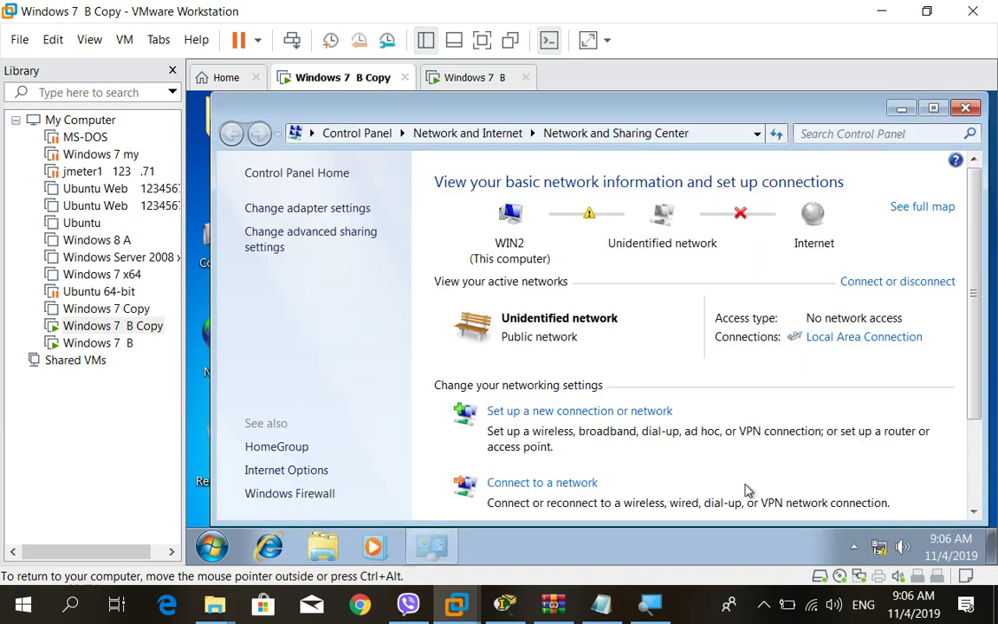
left_click(846, 339)
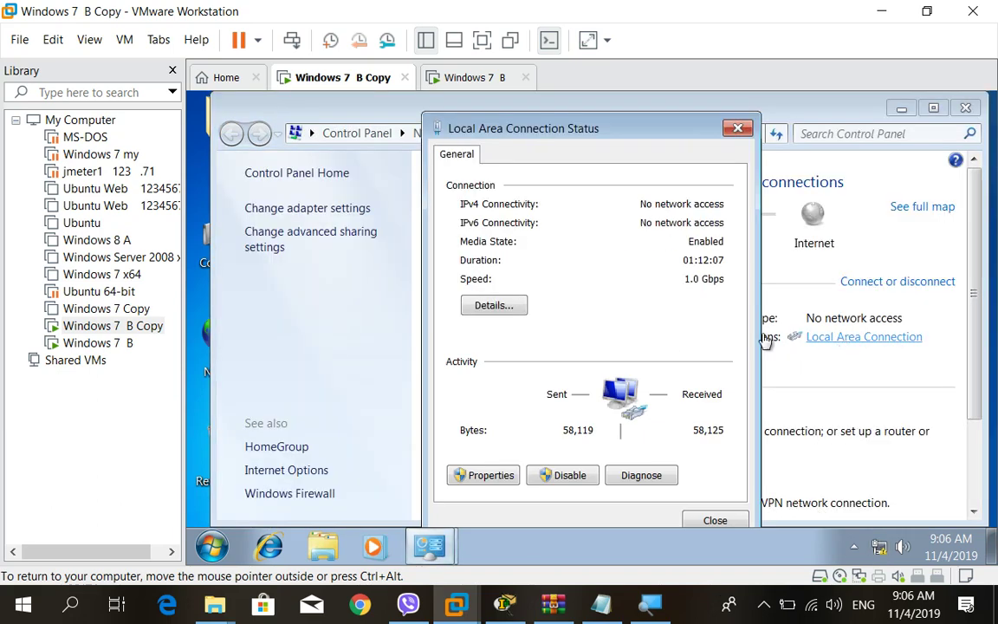
left_click(501, 309)
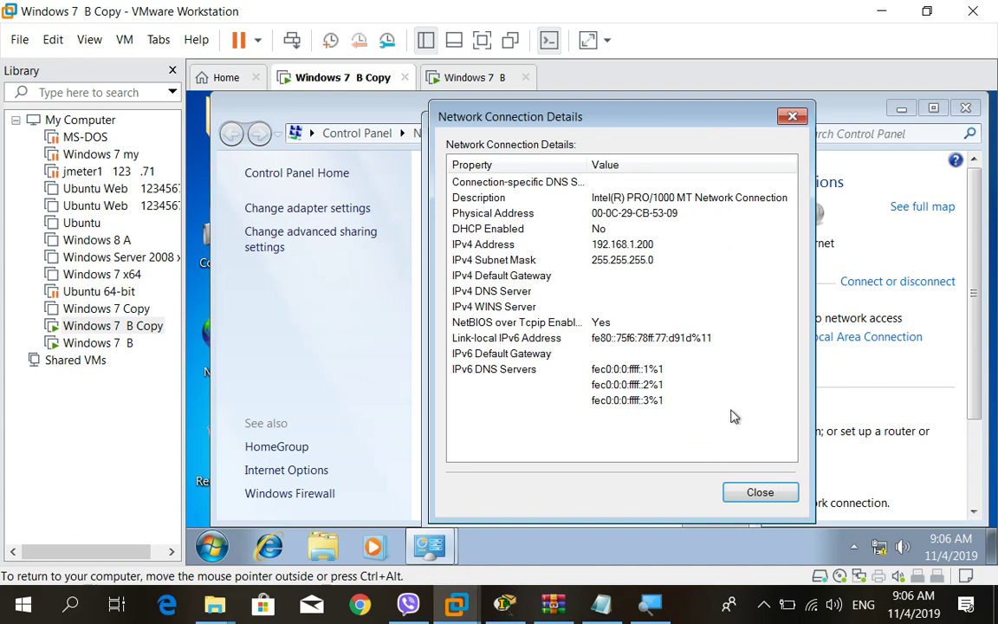
left_click(762, 493)
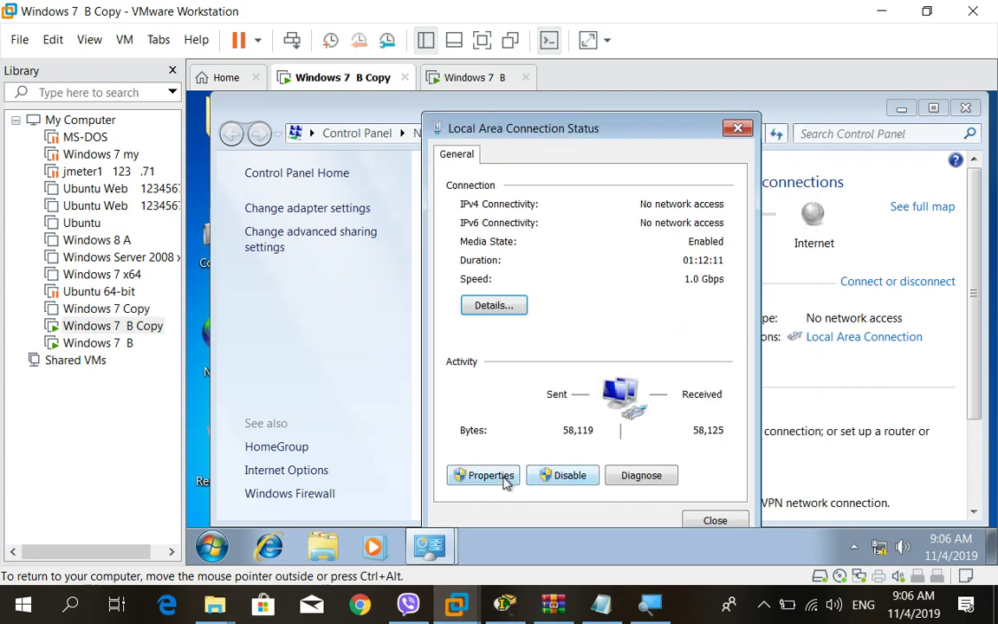
Set IPv4 to obtain both the IP address and DNS servers automatically.
left_click(507, 481)
left_click(609, 325)
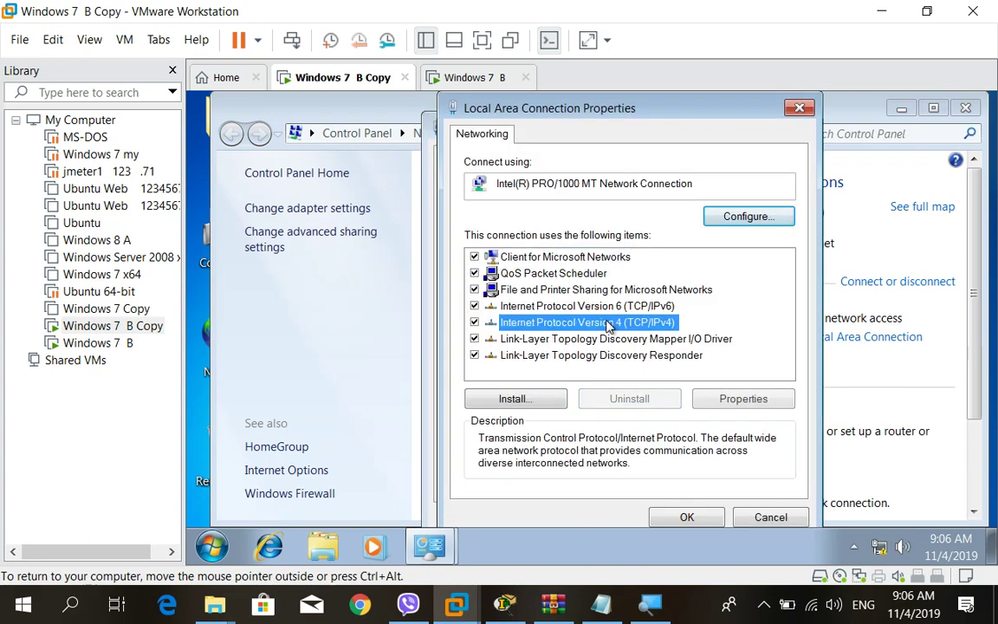
double_click(599, 323)
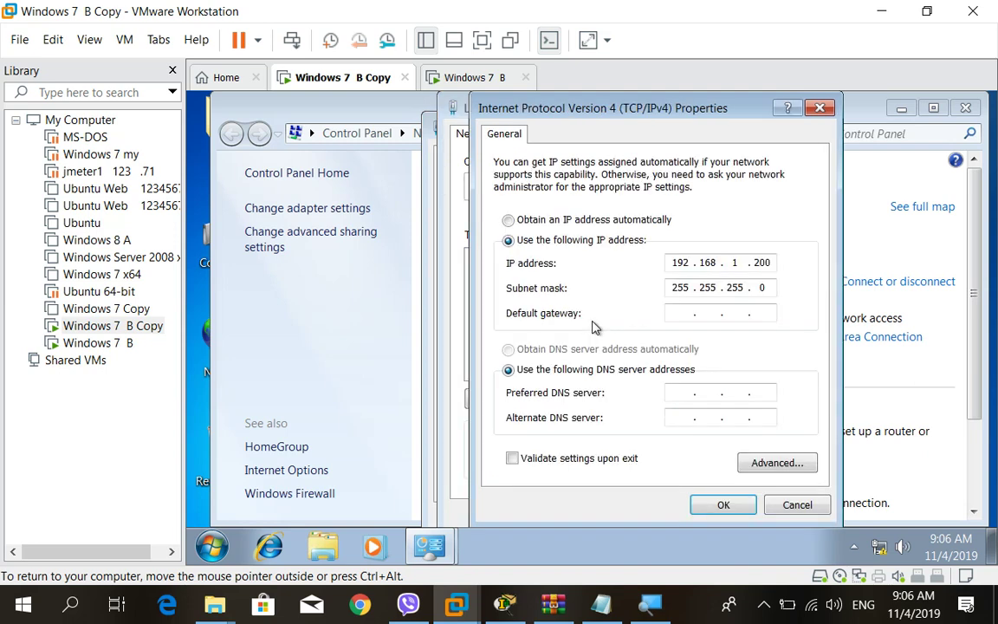
left_click(509, 220)
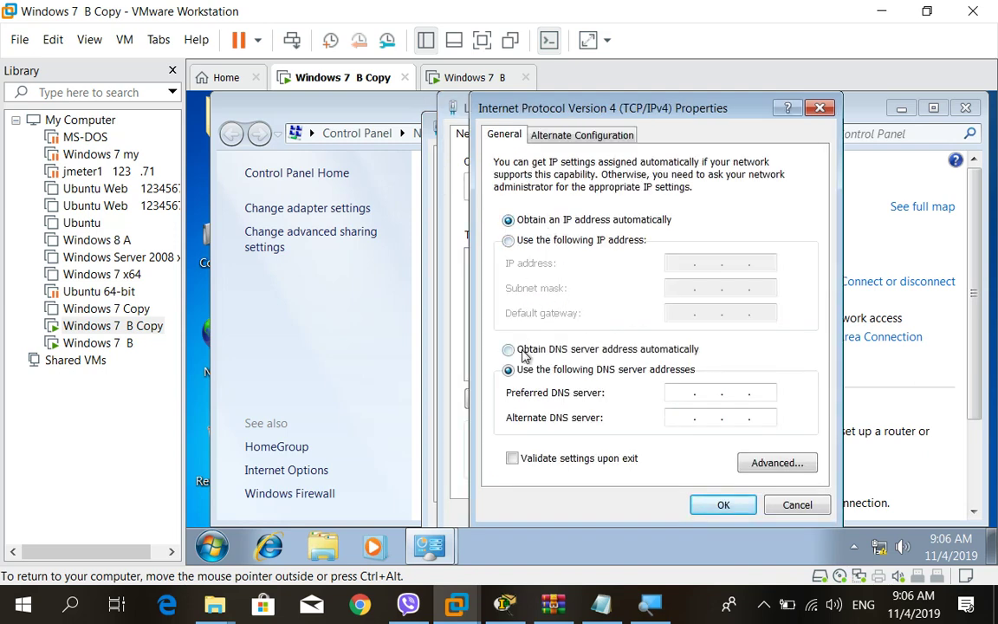
left_click(522, 351)
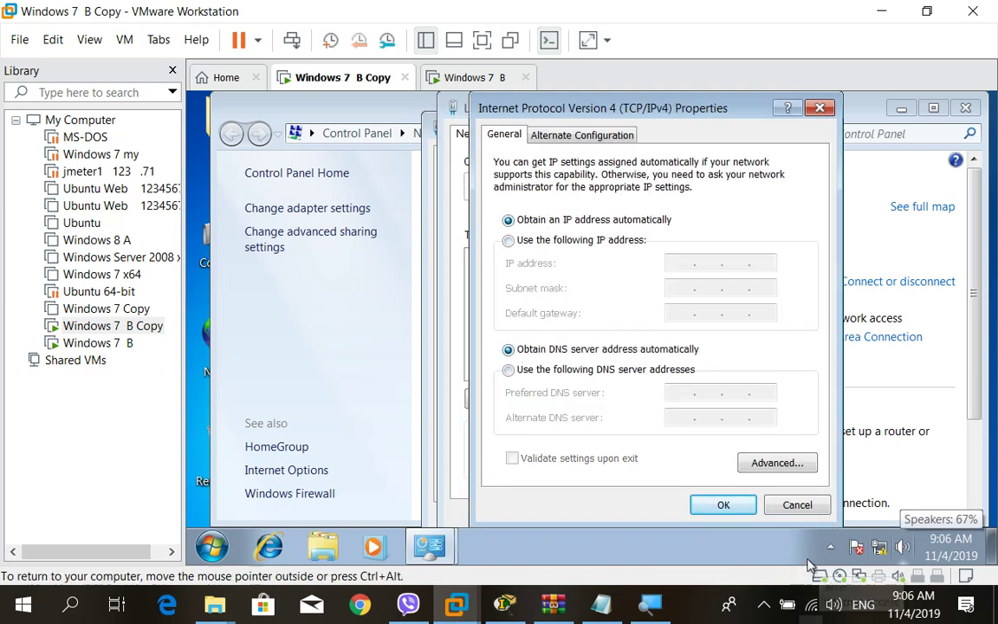
left_click(723, 504)
left_click(685, 514)
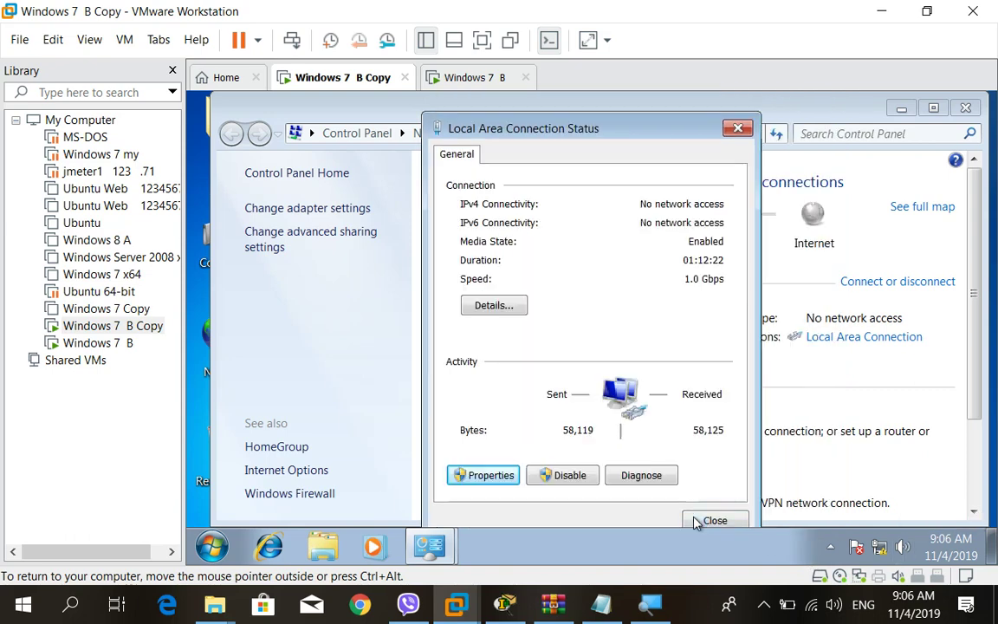
left_click(706, 520)
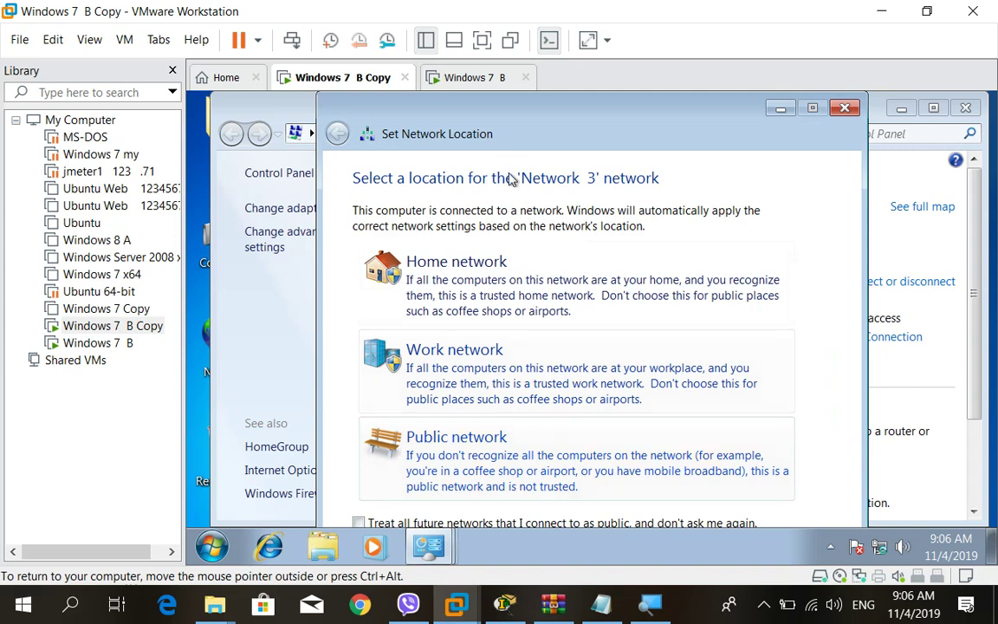
Choose the Public network location and confirm the new DHCP address 192.168.1.5.
left_click(517, 440)
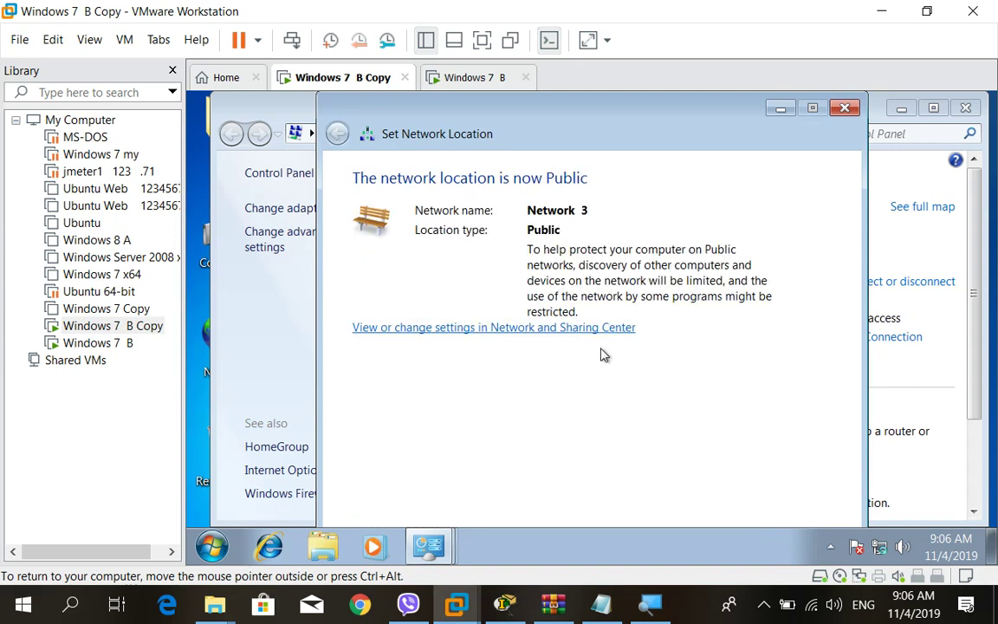
left_click(844, 107)
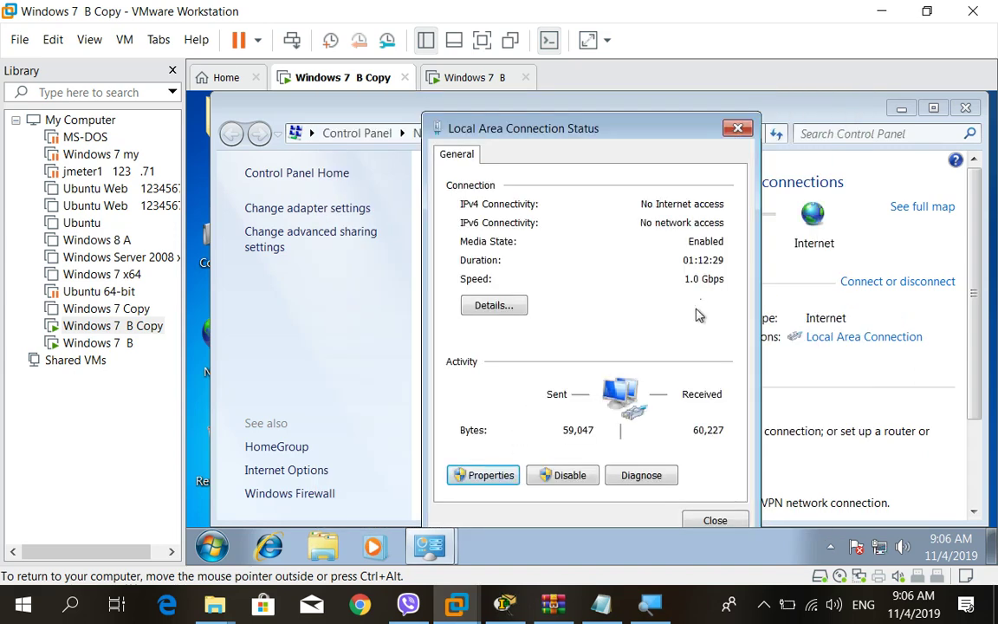
left_click(494, 307)
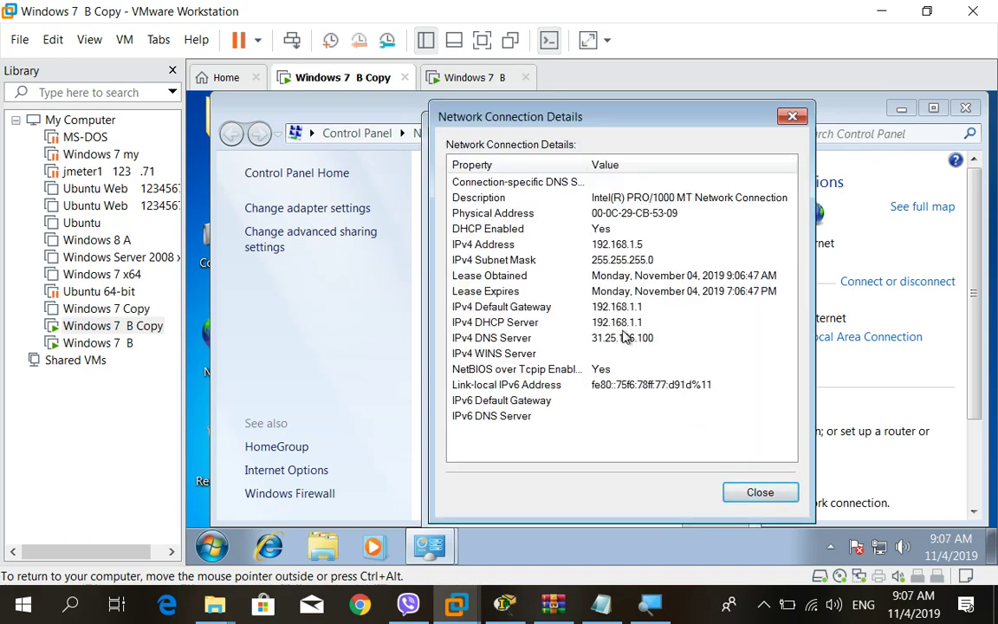
left_click(779, 495)
left_click(712, 519)
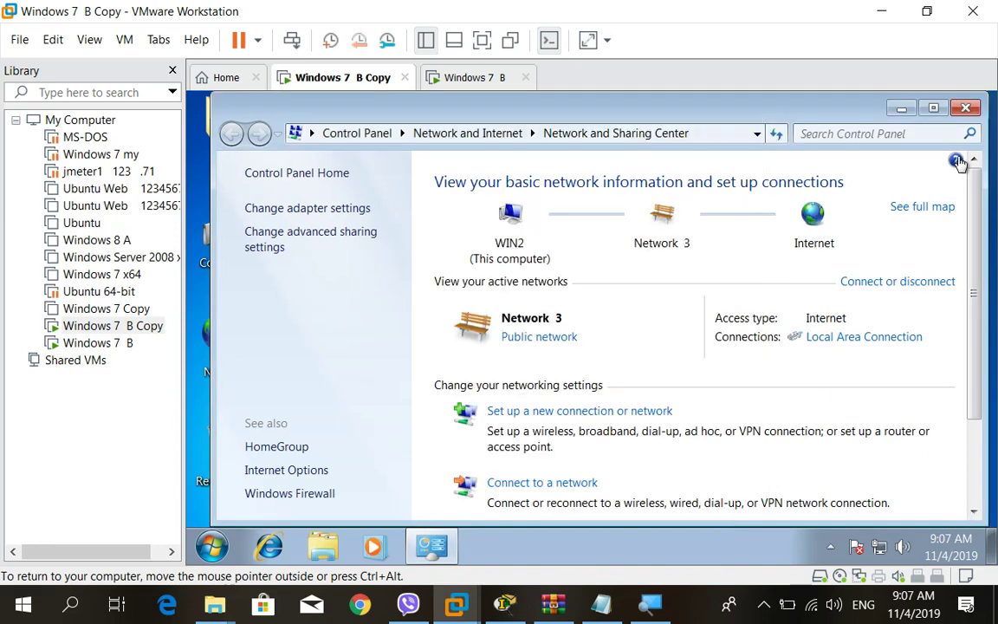
left_click(965, 107)
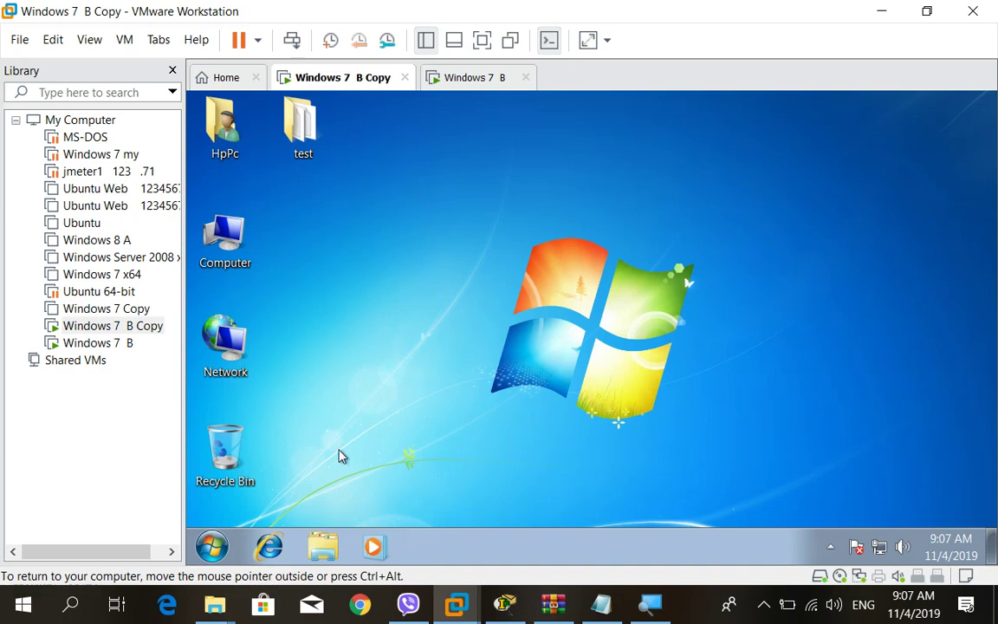
left_click(268, 545)
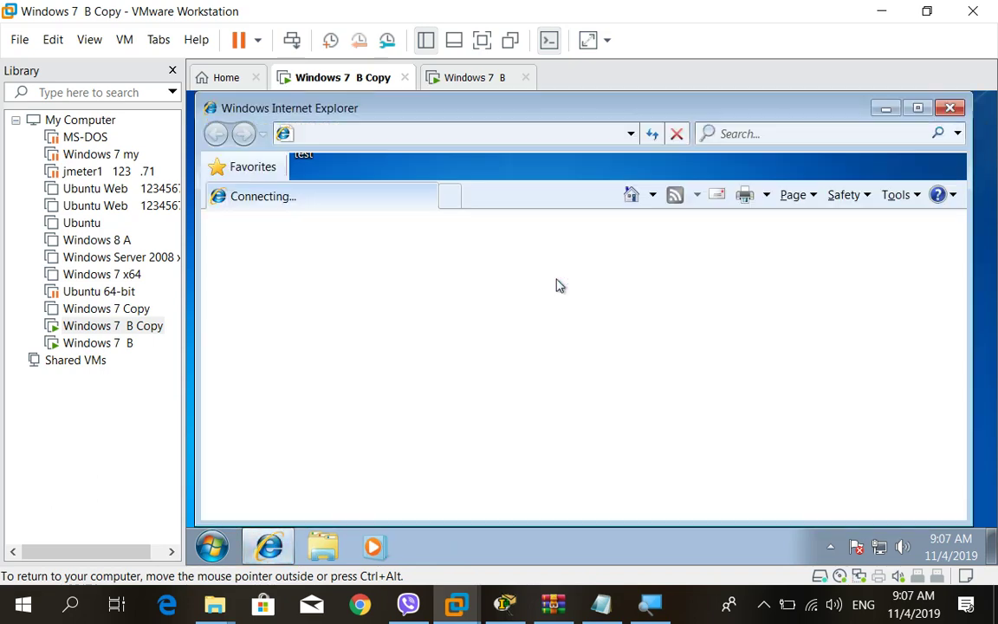
left_click(443, 130)
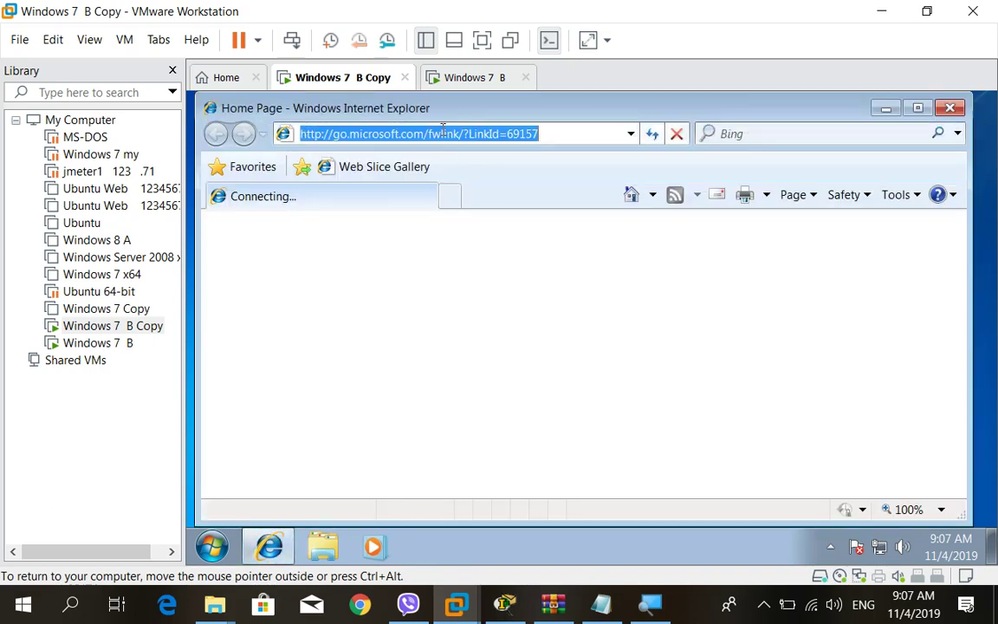
type("g")
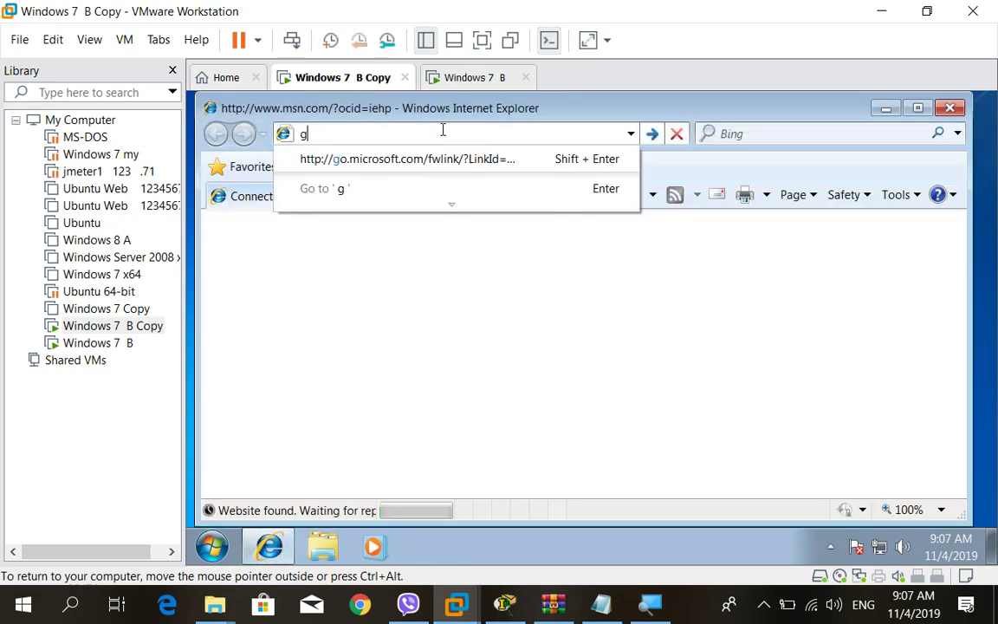
type("oogle")
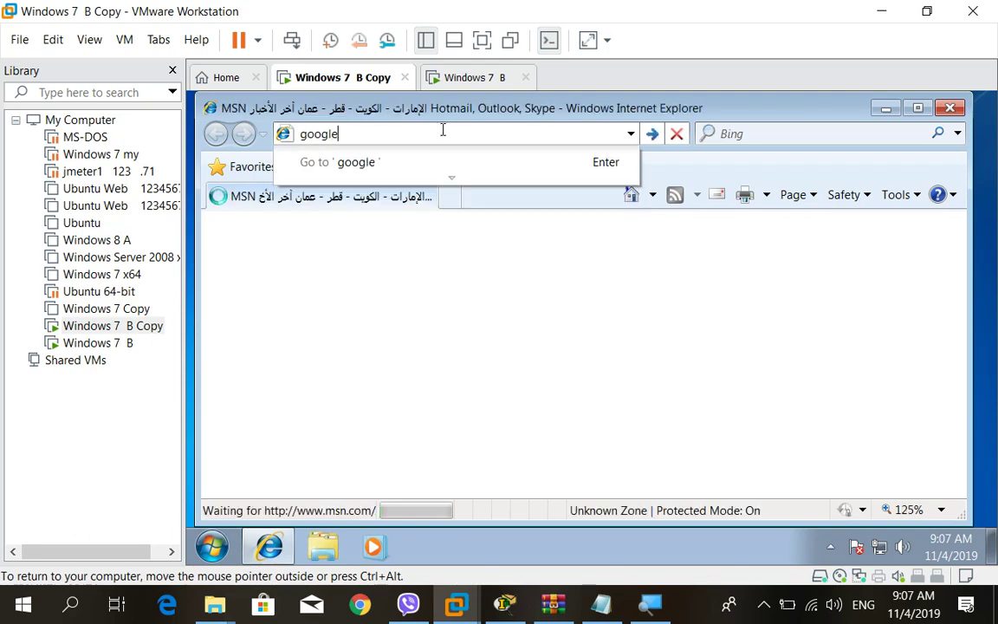
key("Return")
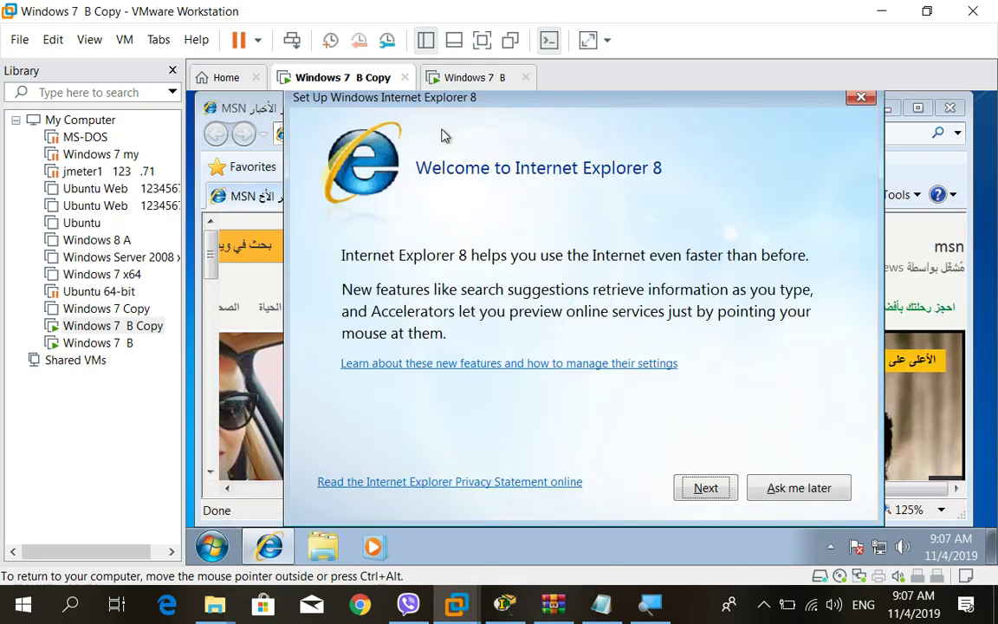
key("Return")
left_click(827, 488)
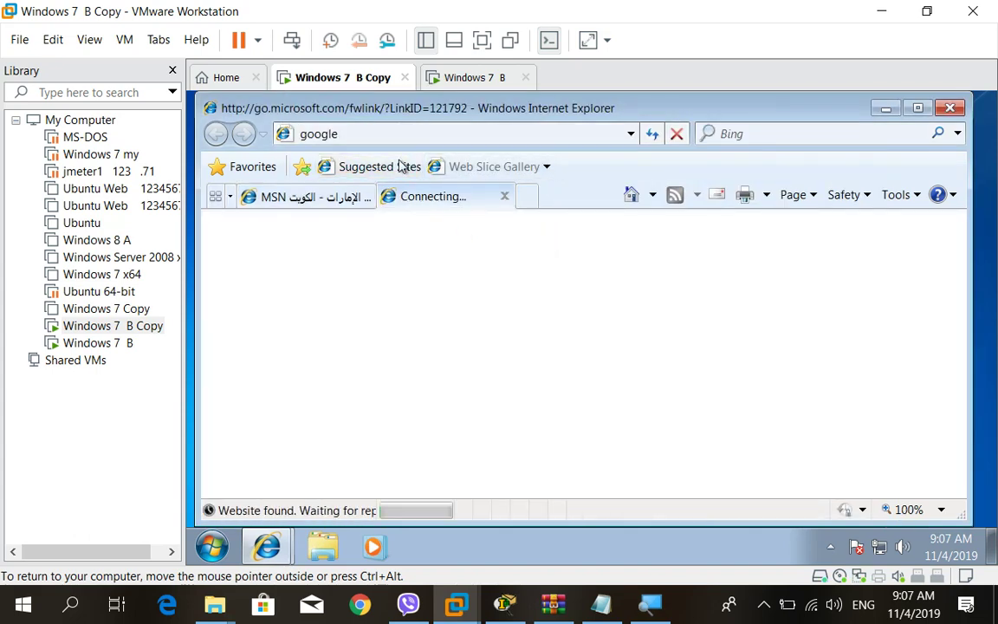
left_click(364, 134)
left_click(322, 198)
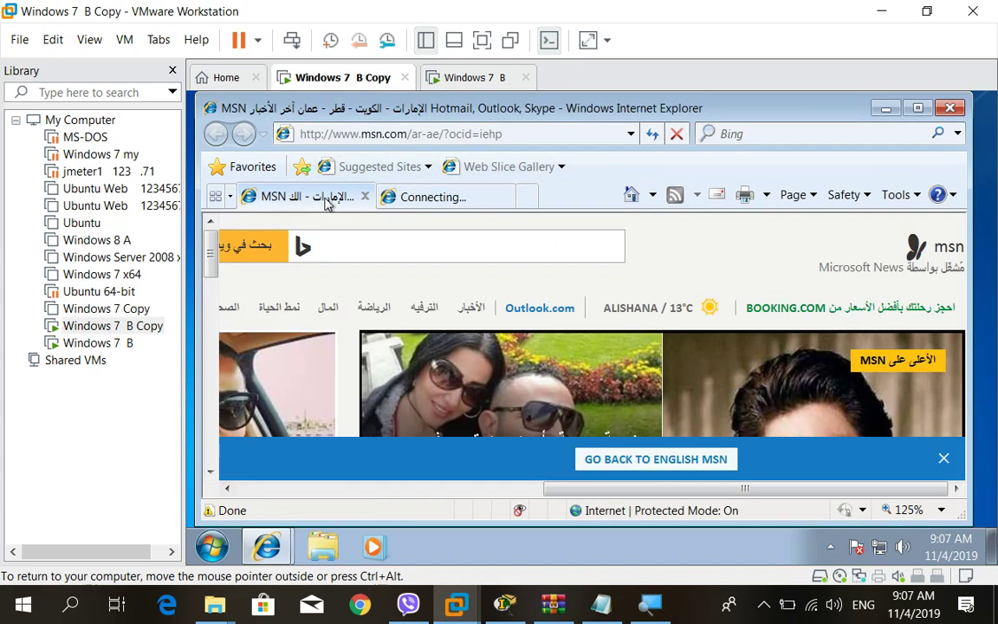
left_click(336, 134)
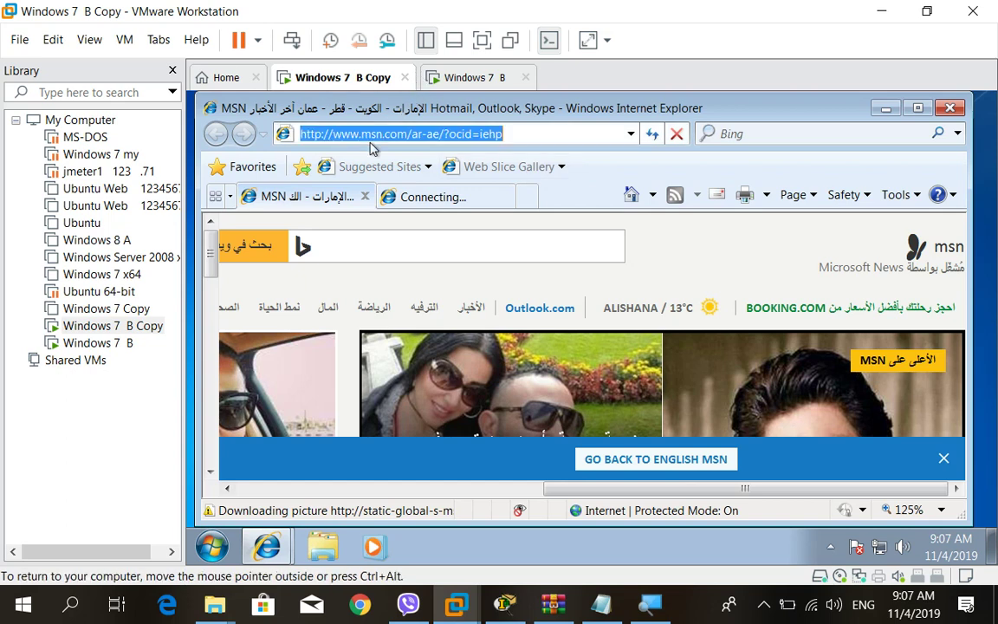
type("g")
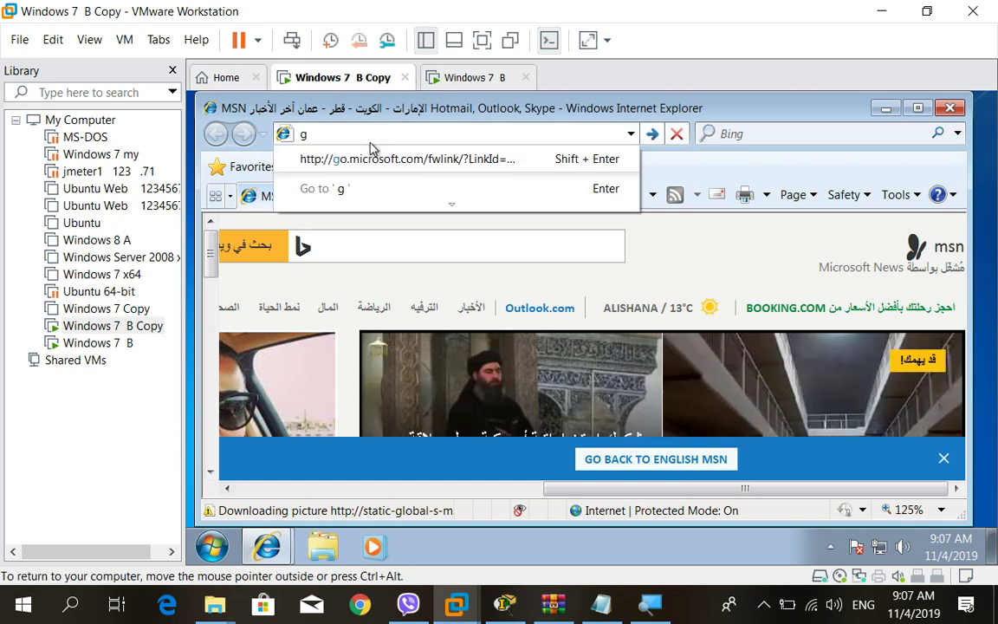
type("oogl")
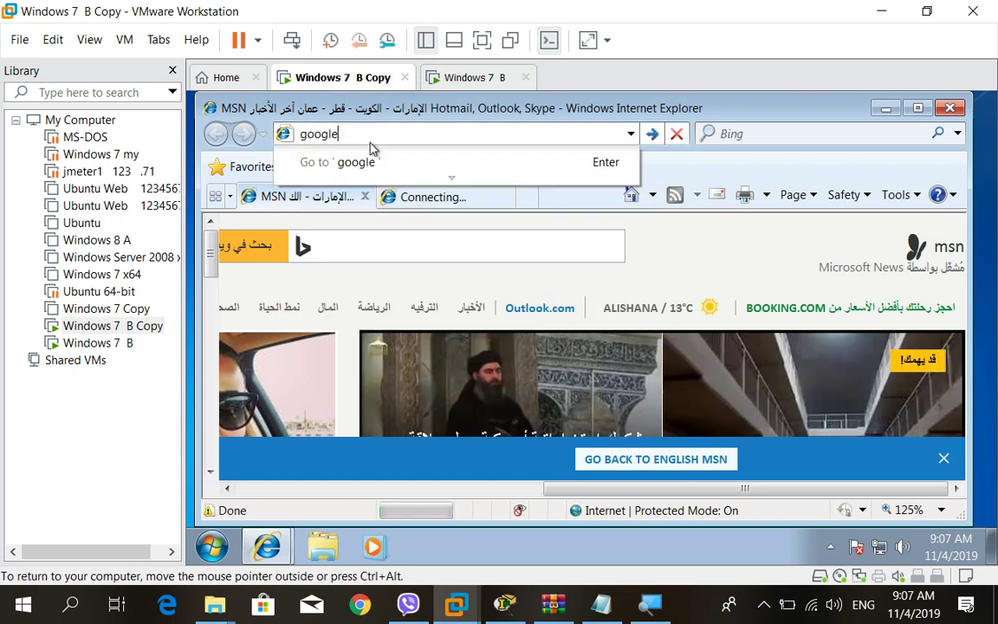
type("e")
key("Return")
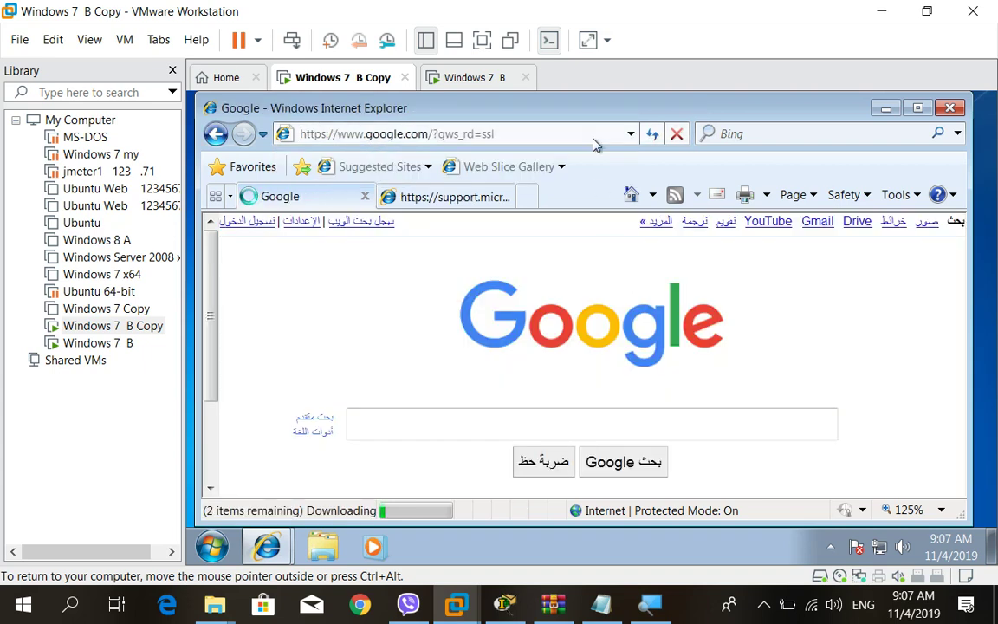
left_click(950, 109)
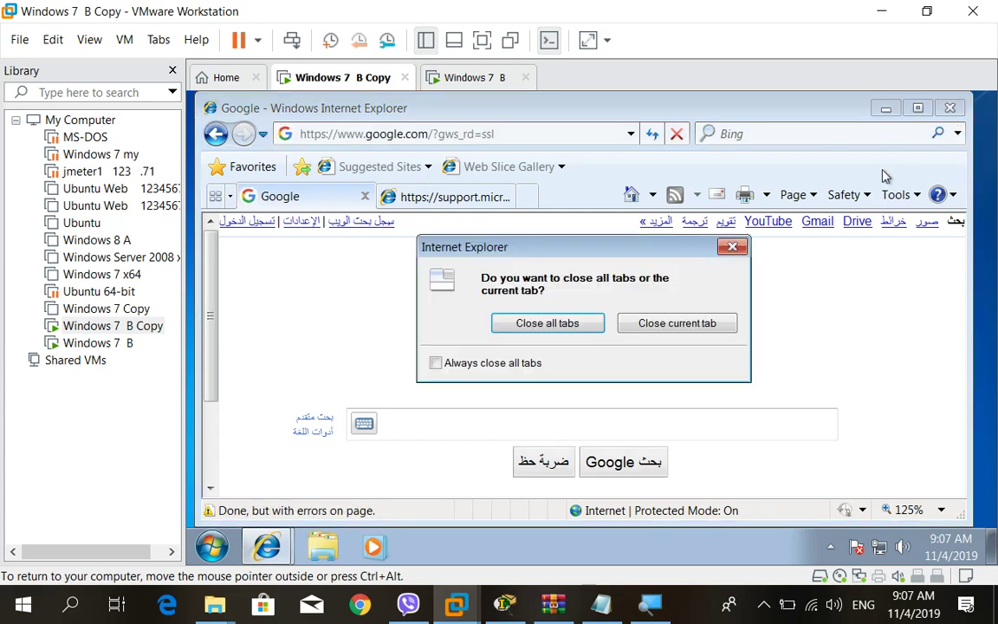
left_click(563, 327)
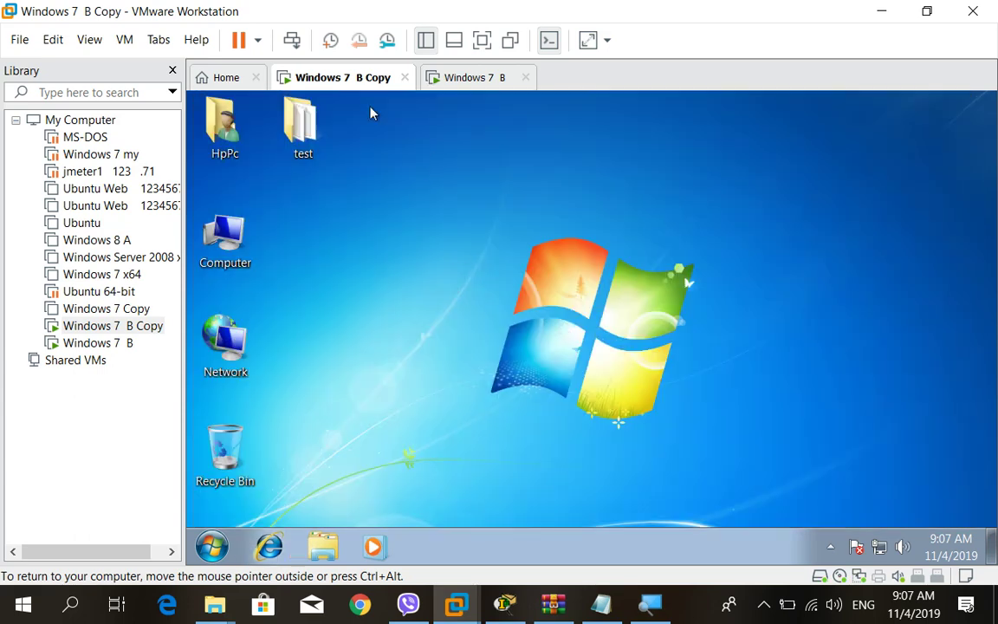
Show the VM's Network Adapter settings, still Bridged, with the screen magnified to 150%.
right_click(337, 77)
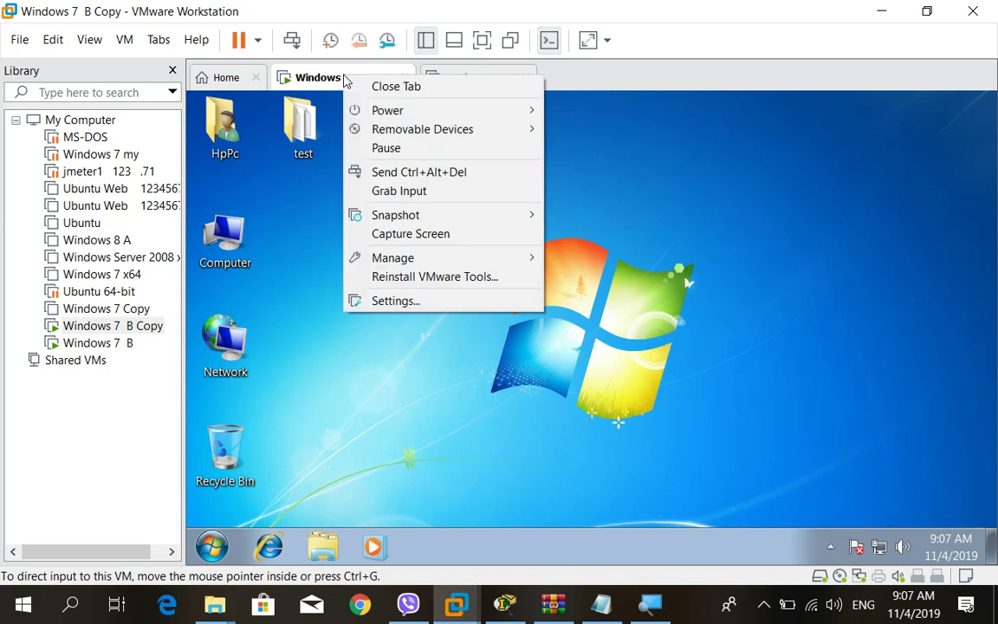
left_click(403, 299)
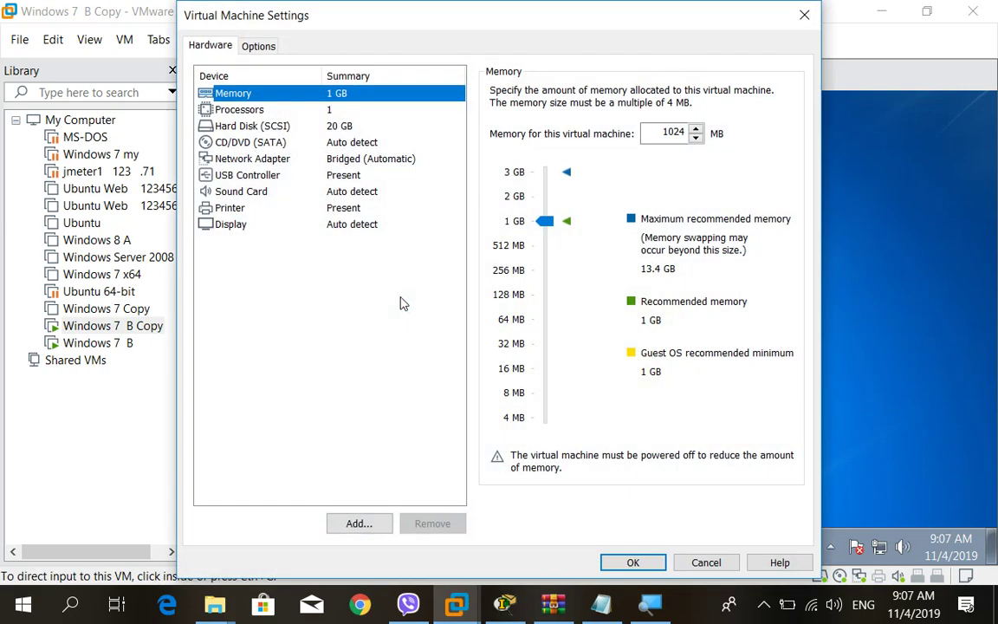
left_click(344, 161)
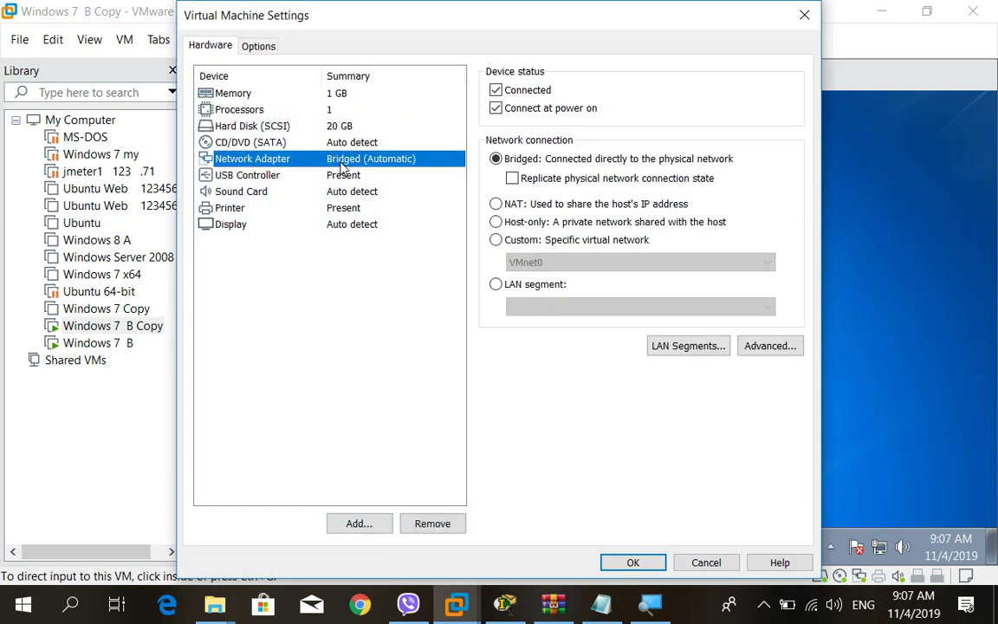
key("super+plus")
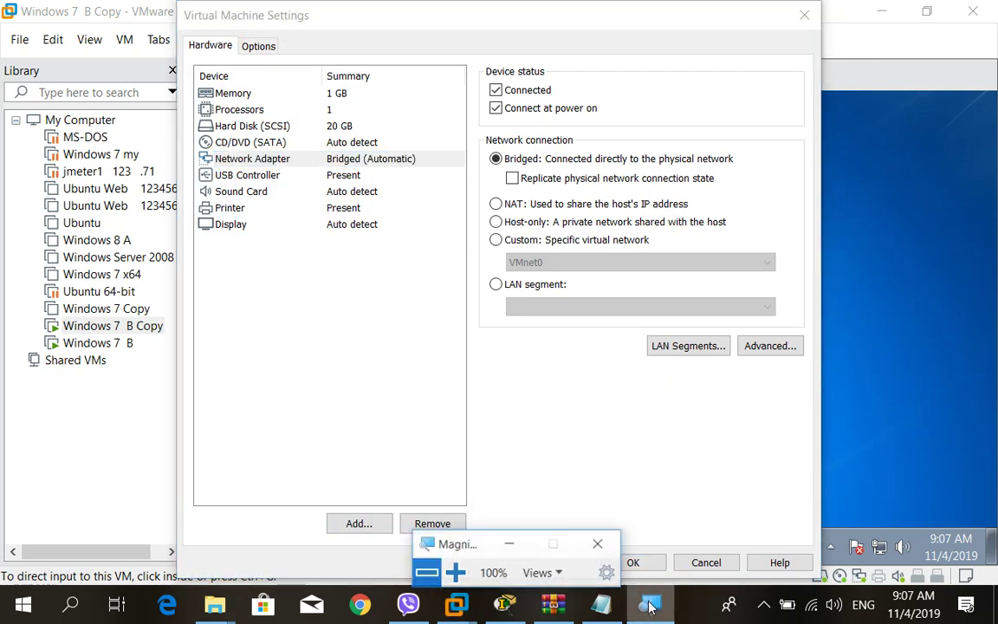
left_click(448, 571)
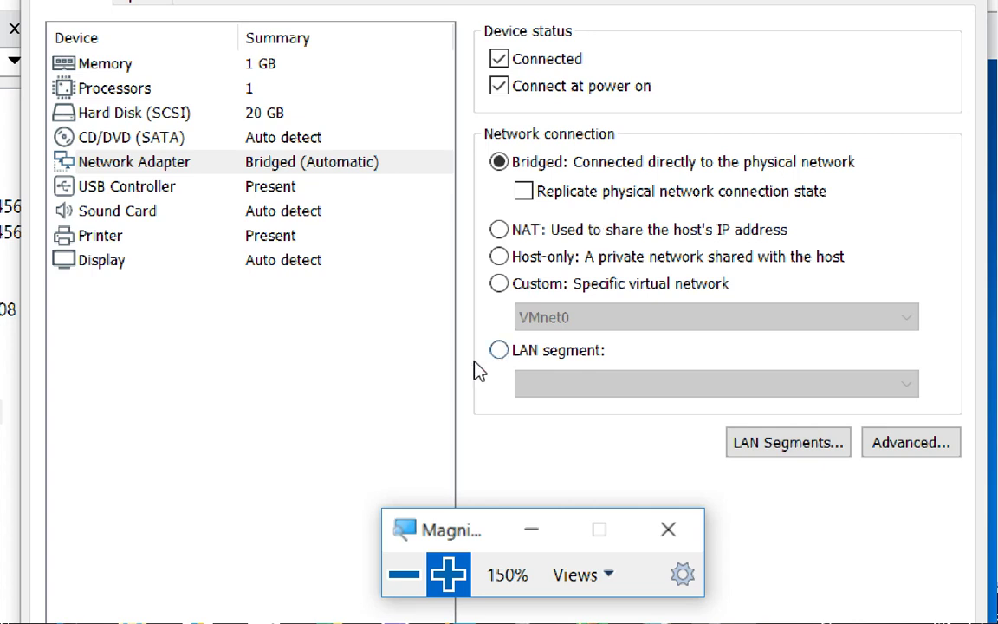
Set the network adapter to Custom: Specific virtual network VMnet3 and confirm with OK.
left_click(500, 286)
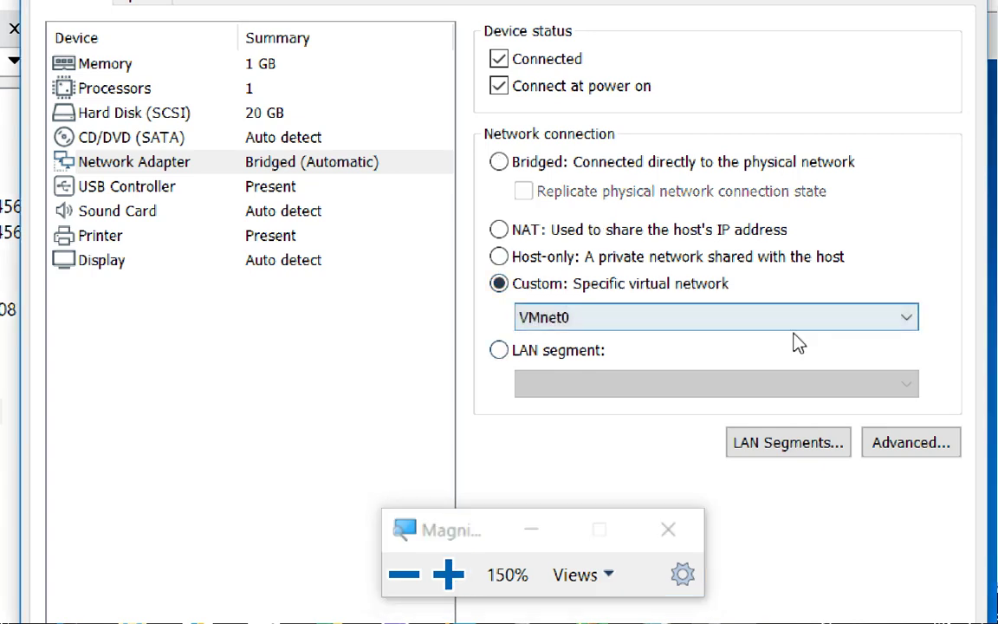
left_click(906, 326)
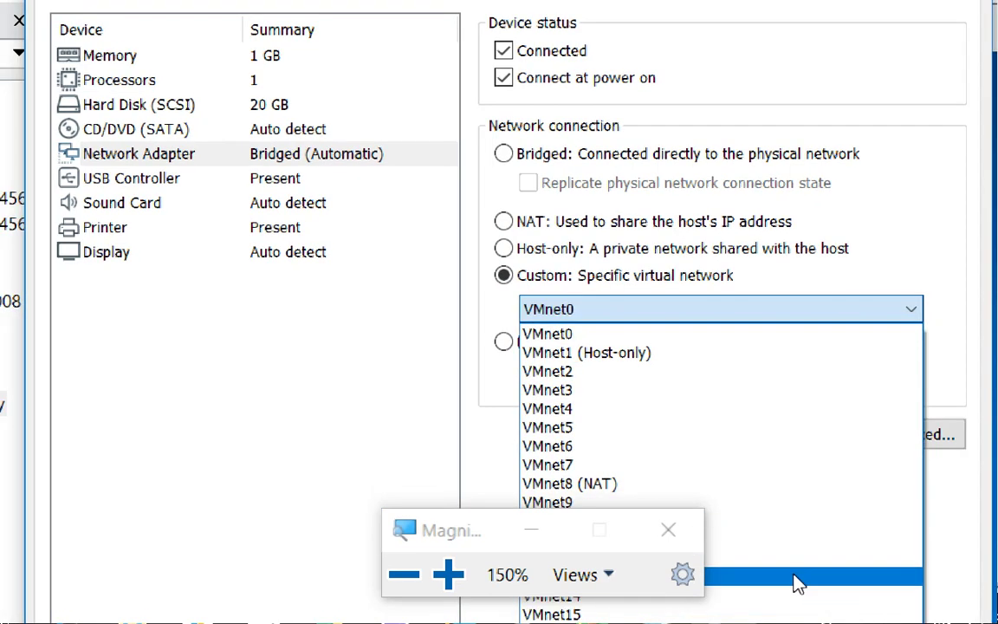
left_click(531, 529)
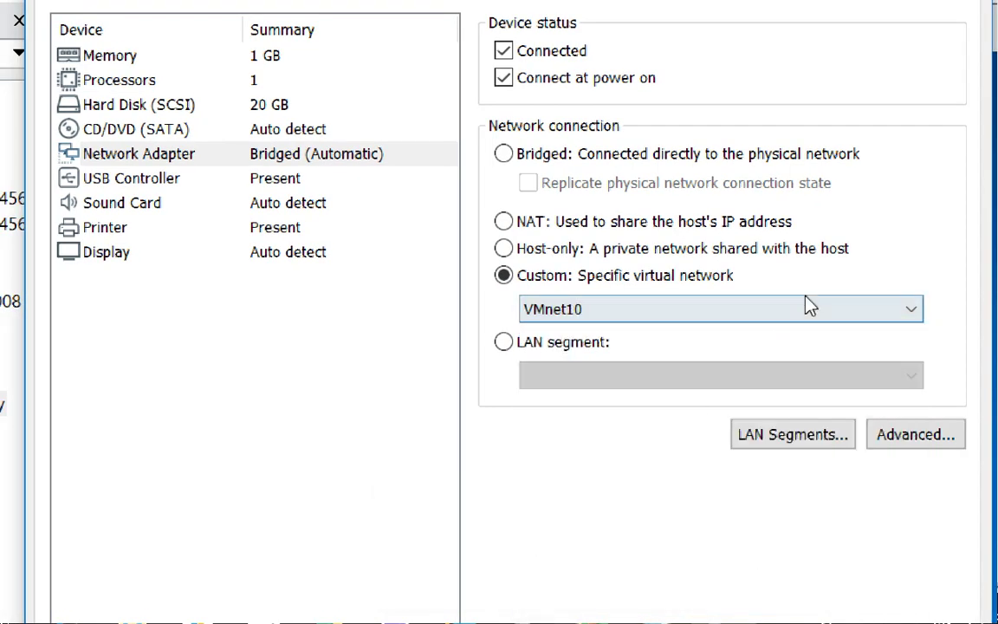
left_click(912, 312)
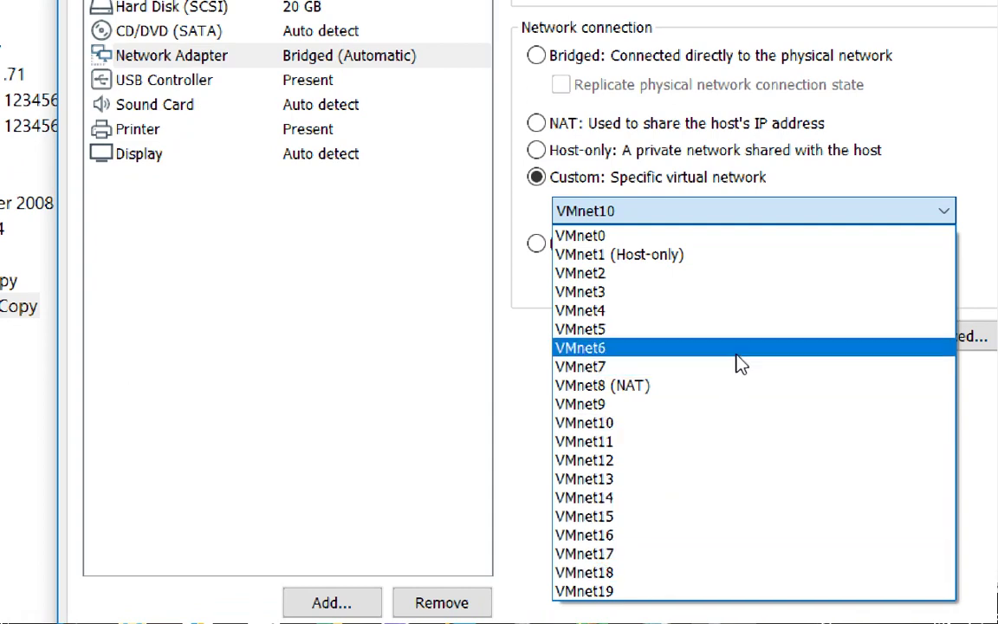
left_click(726, 309)
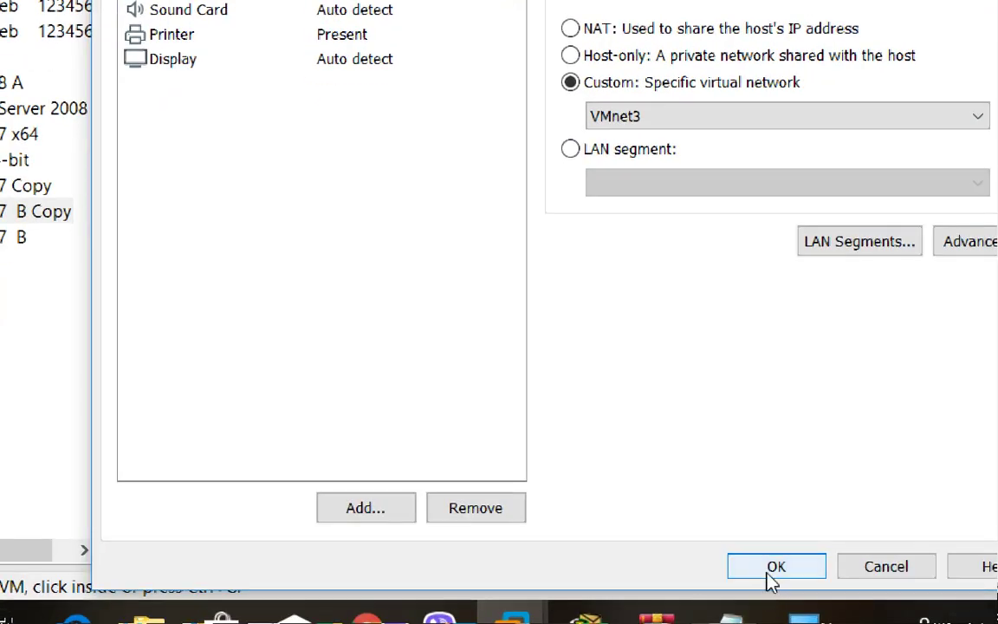
left_click(772, 576)
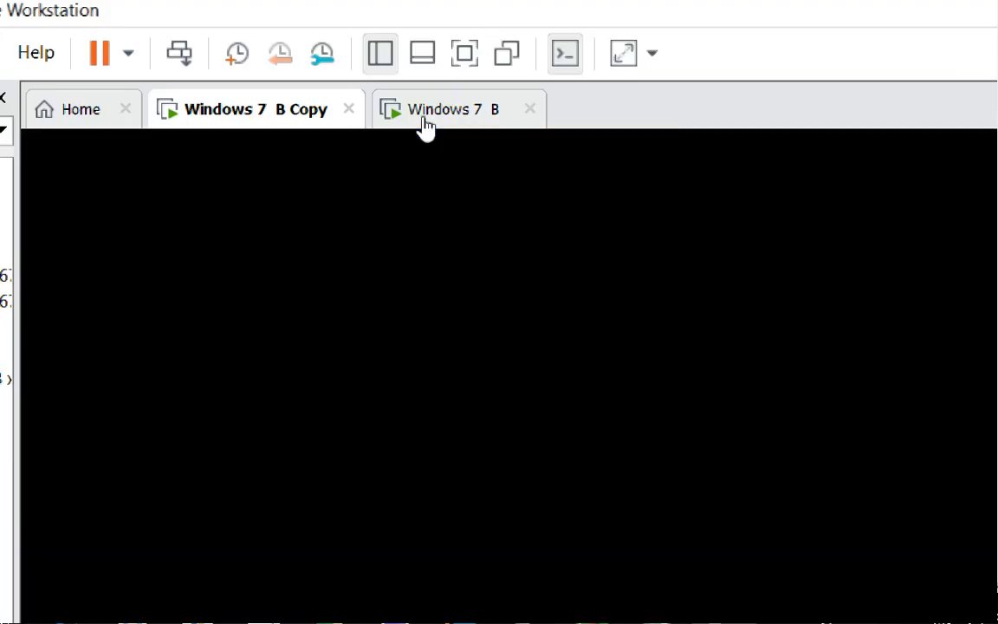
left_click(424, 125)
right_click(424, 127)
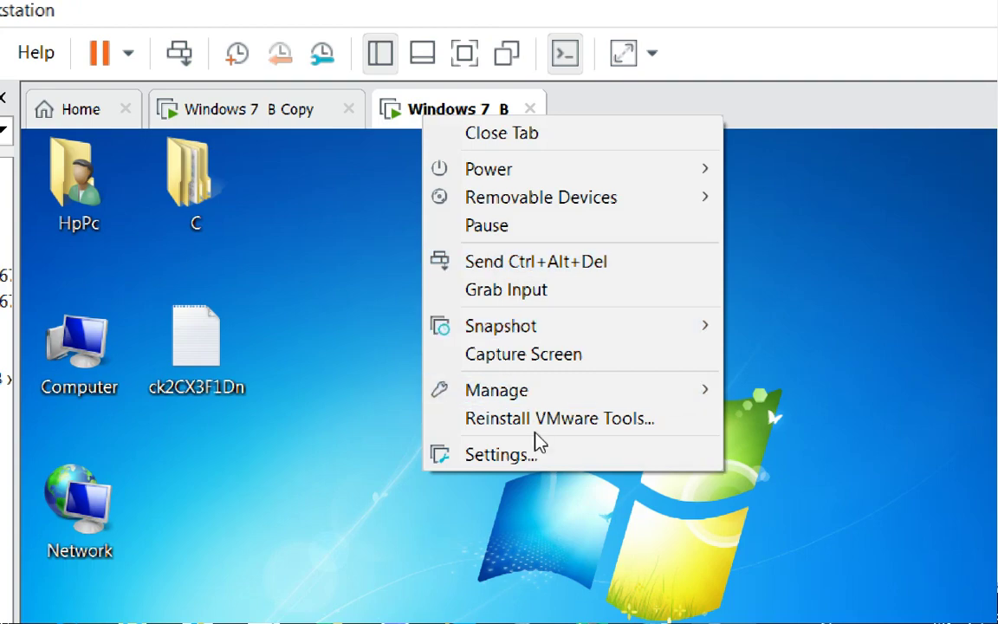
Confirm Windows 7 B's network adapter is on Custom (VMnet3) and close its settings.
left_click(512, 454)
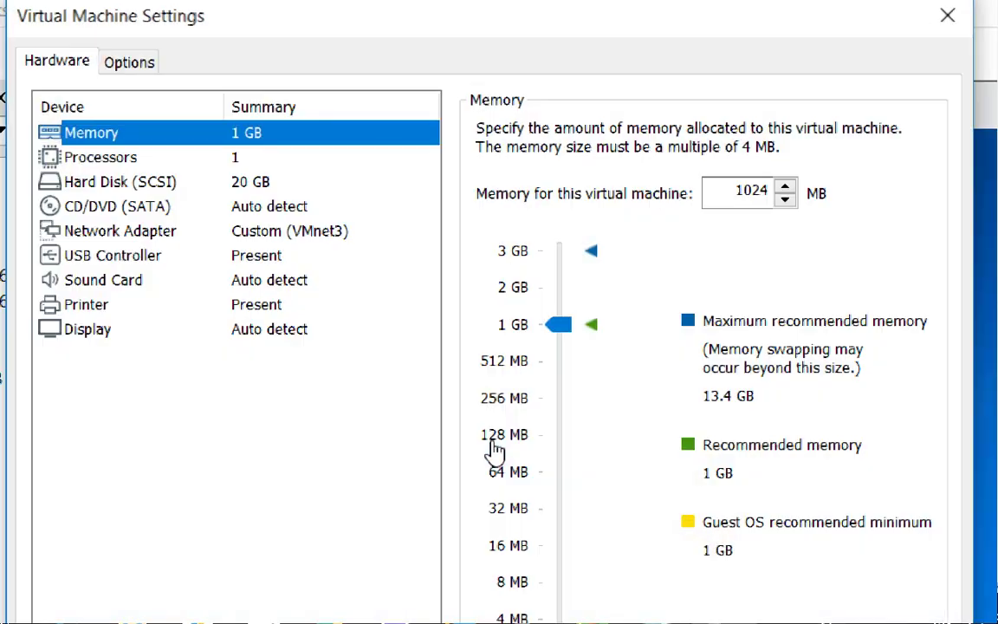
left_click(289, 231)
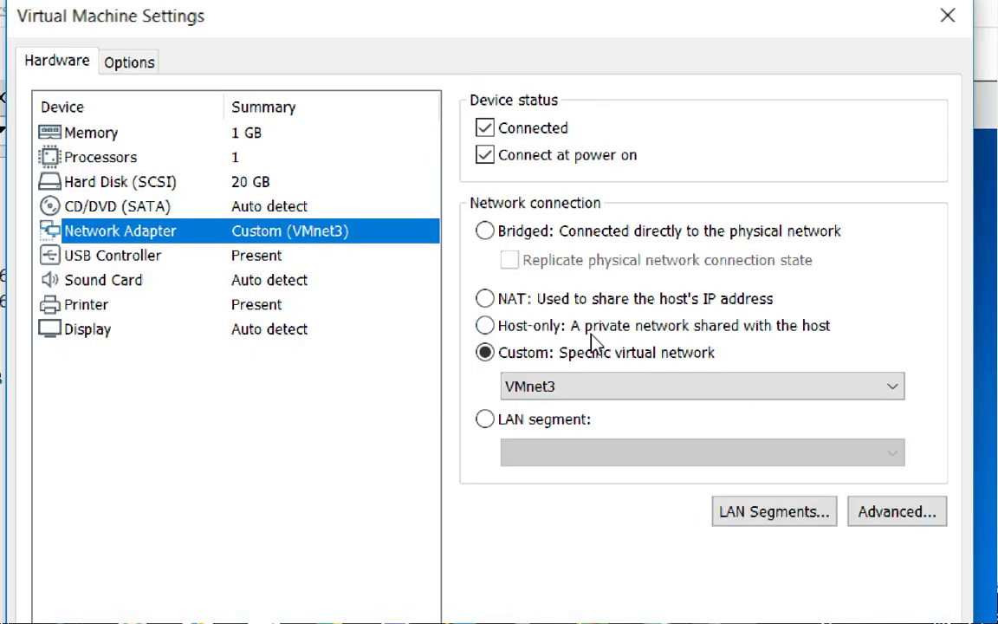
left_click(659, 386)
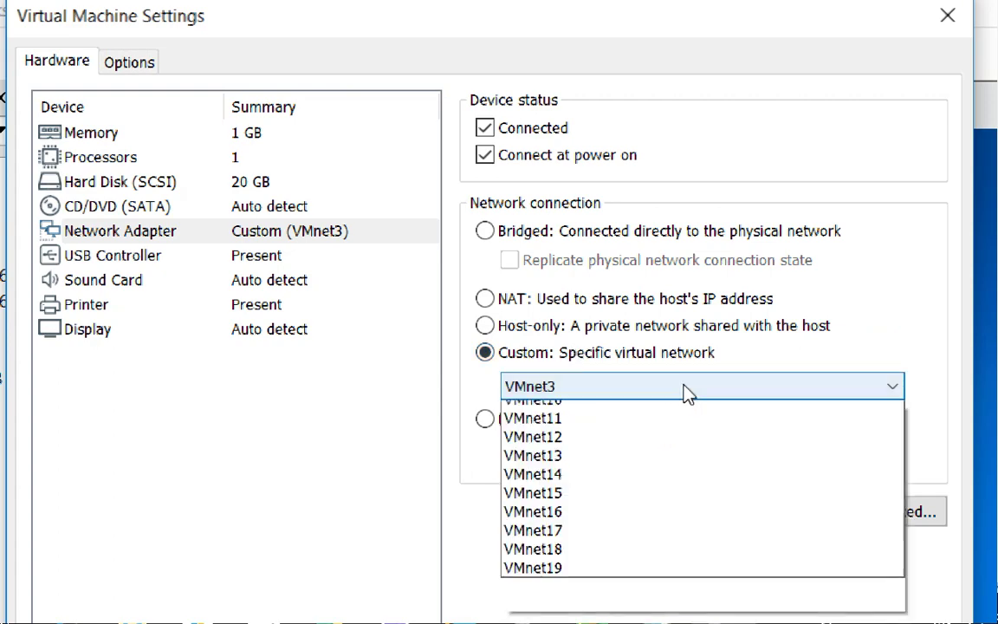
left_click(603, 473)
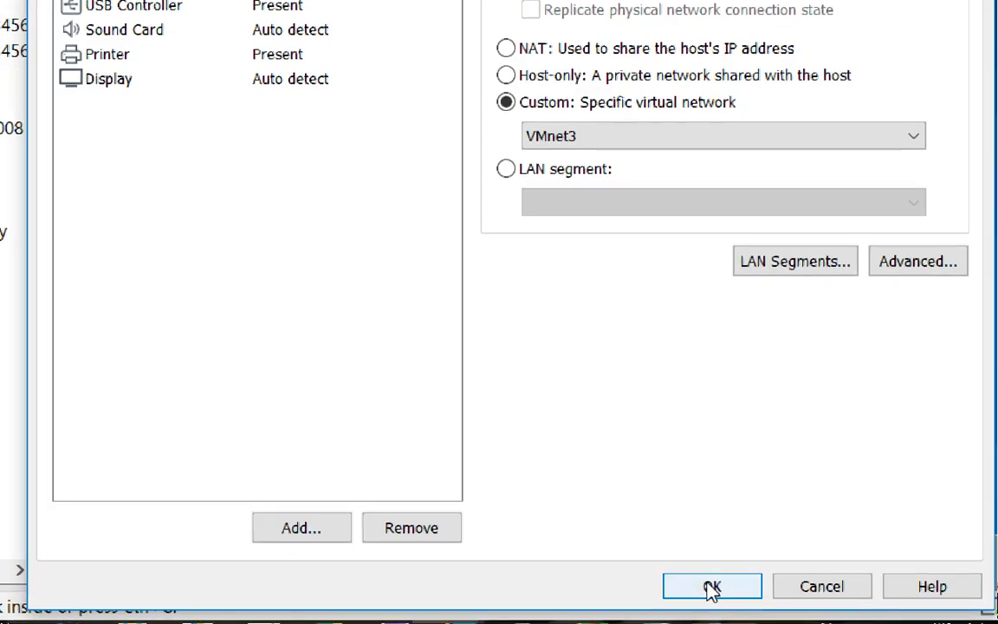
left_click(711, 589)
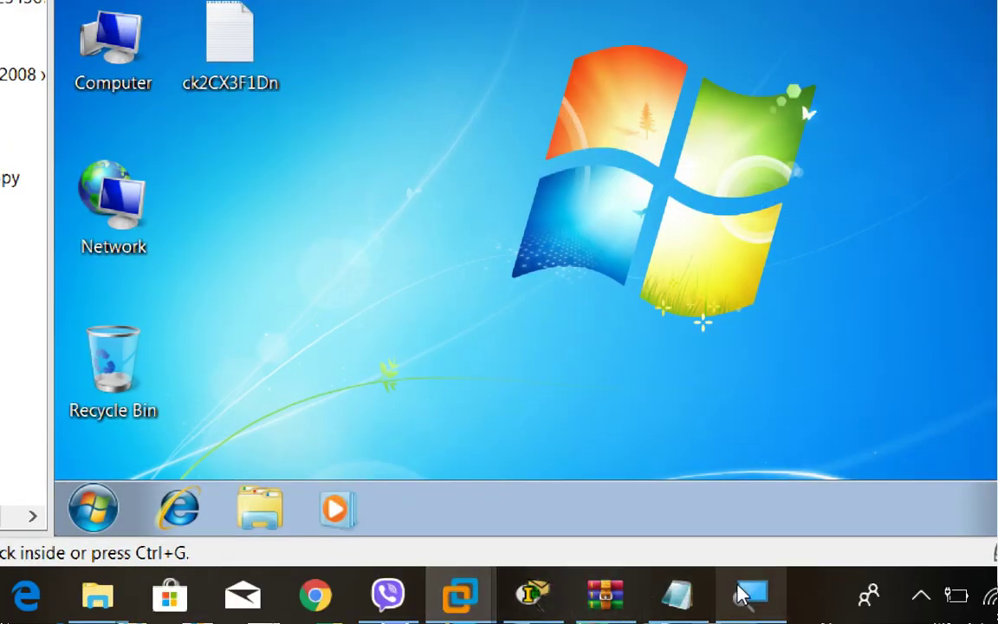
left_click(745, 592)
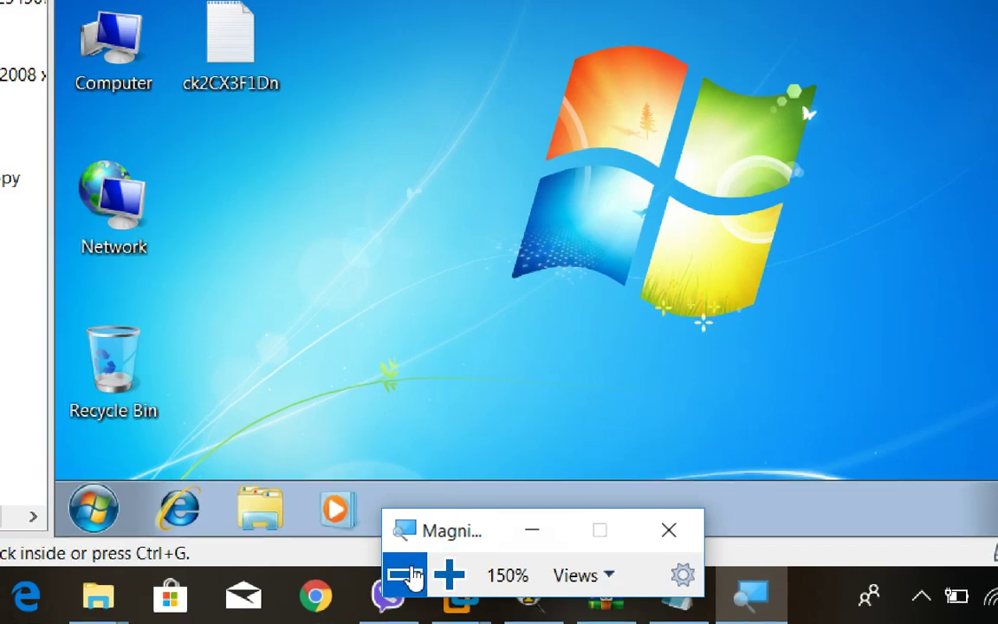
Switch between the machine tabs, ending on the Windows 7 B Copy desktop.
left_click(428, 572)
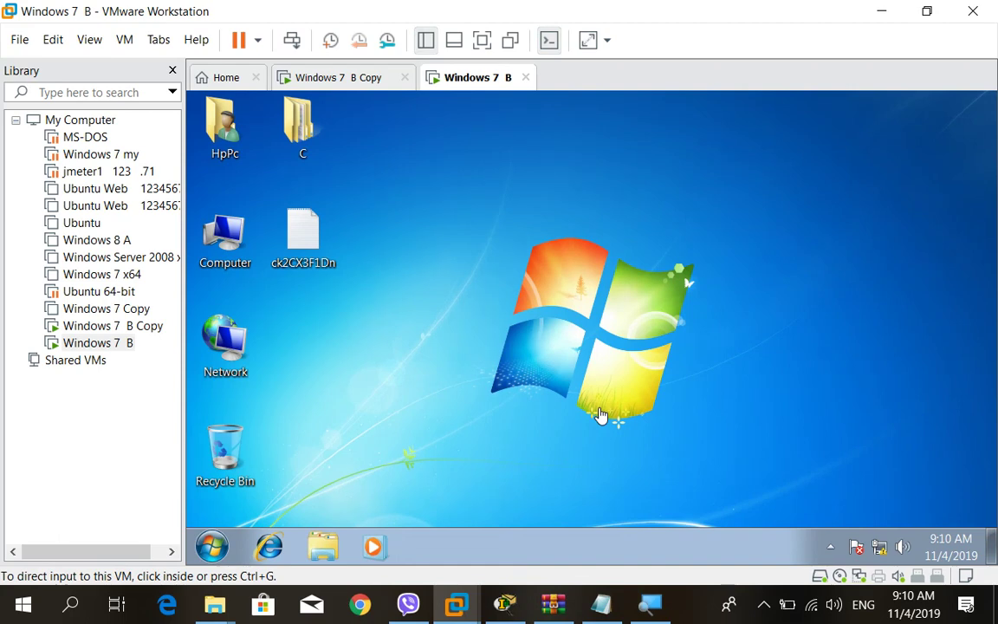
left_click(627, 348)
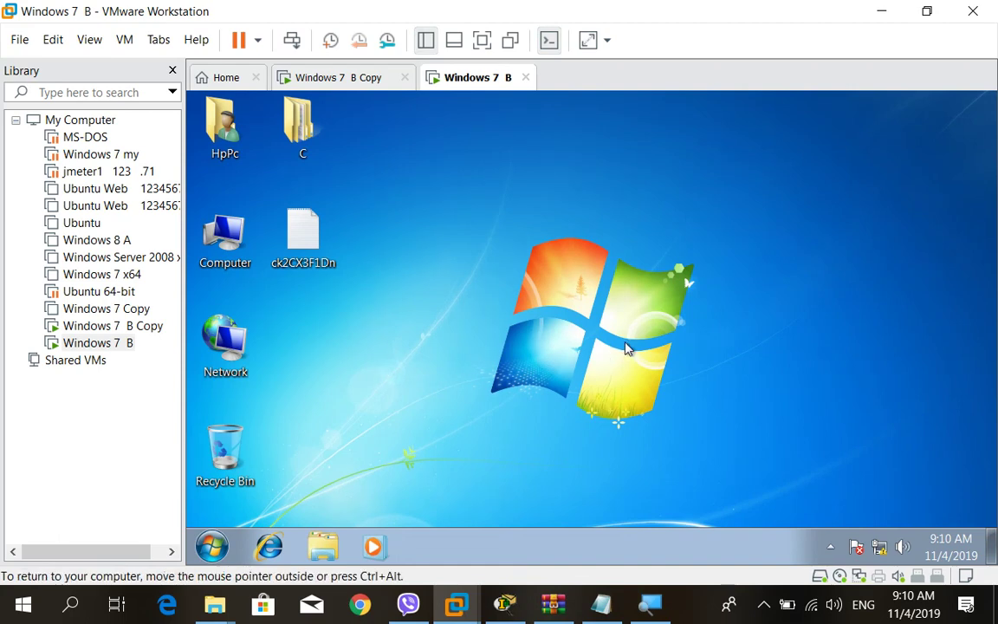
left_click(385, 82)
left_click(457, 85)
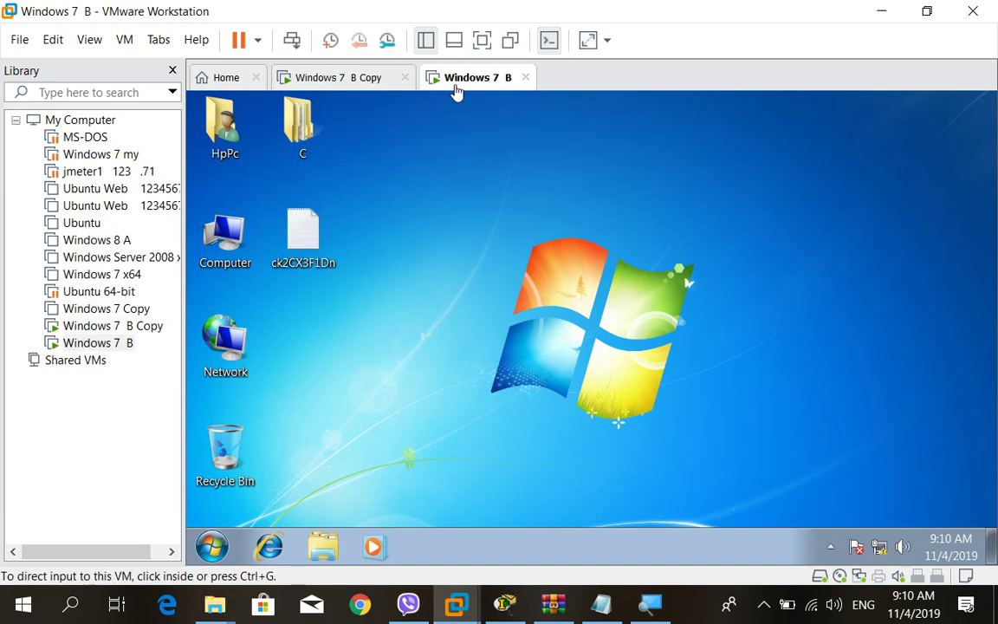
left_click(381, 83)
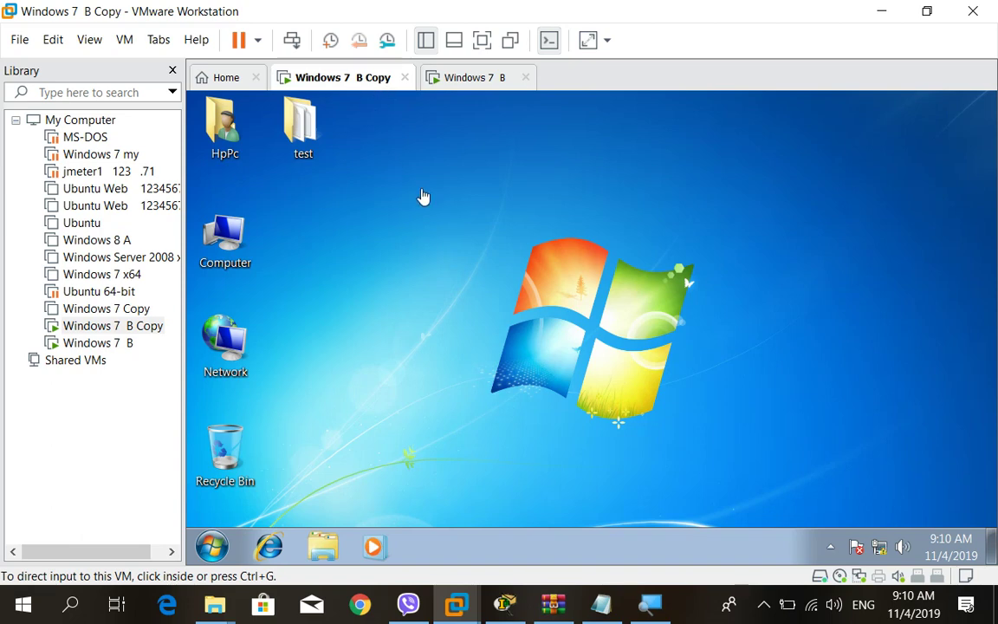
Check the Windows 7 B Copy tray status showing an unidentified network, then bring up the Network icon's menu.
left_click(488, 348)
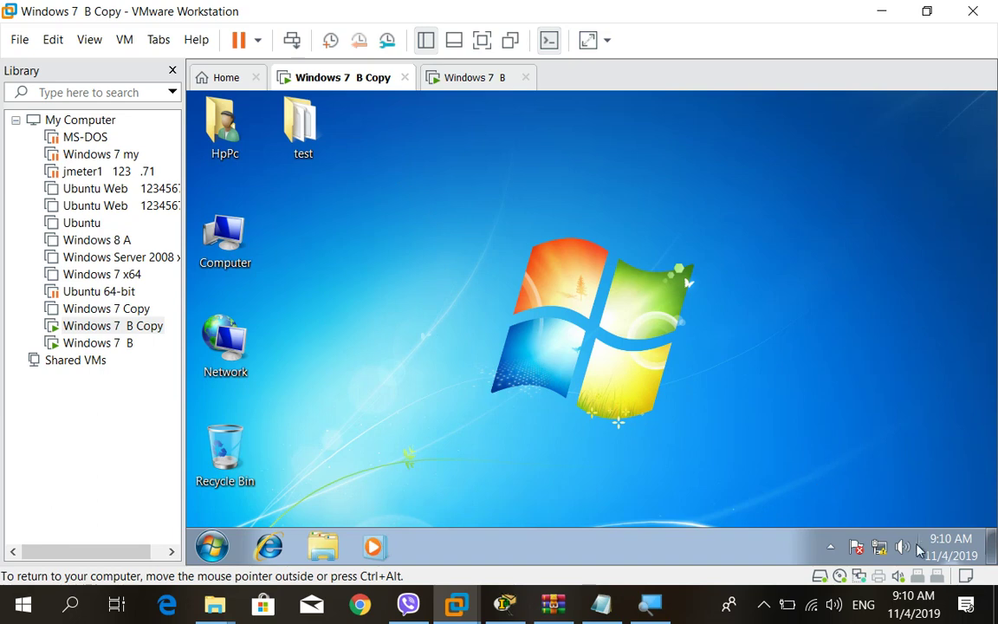
mouse_move(882, 555)
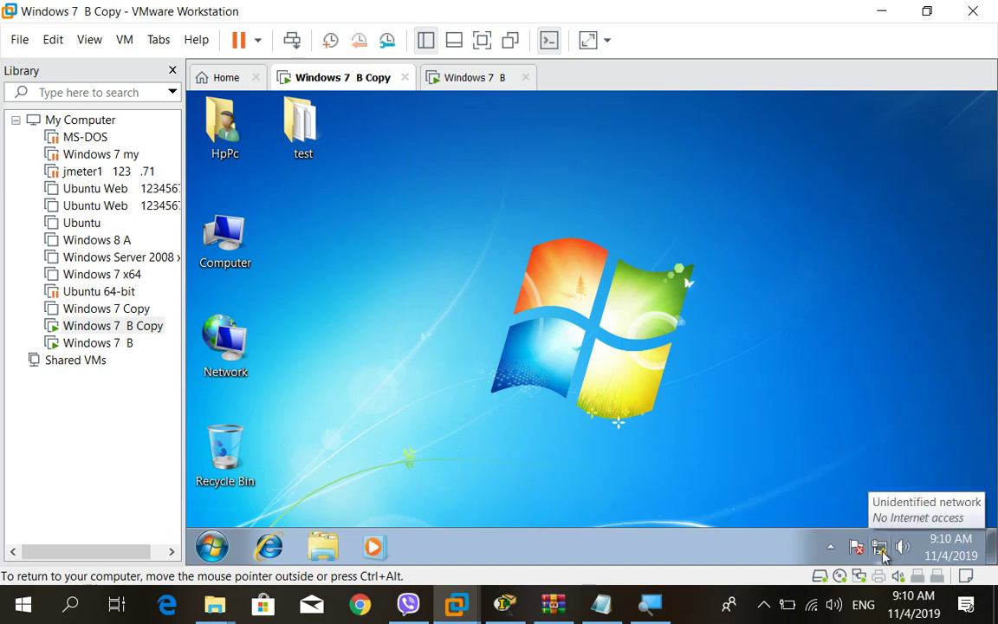
left_click(881, 554)
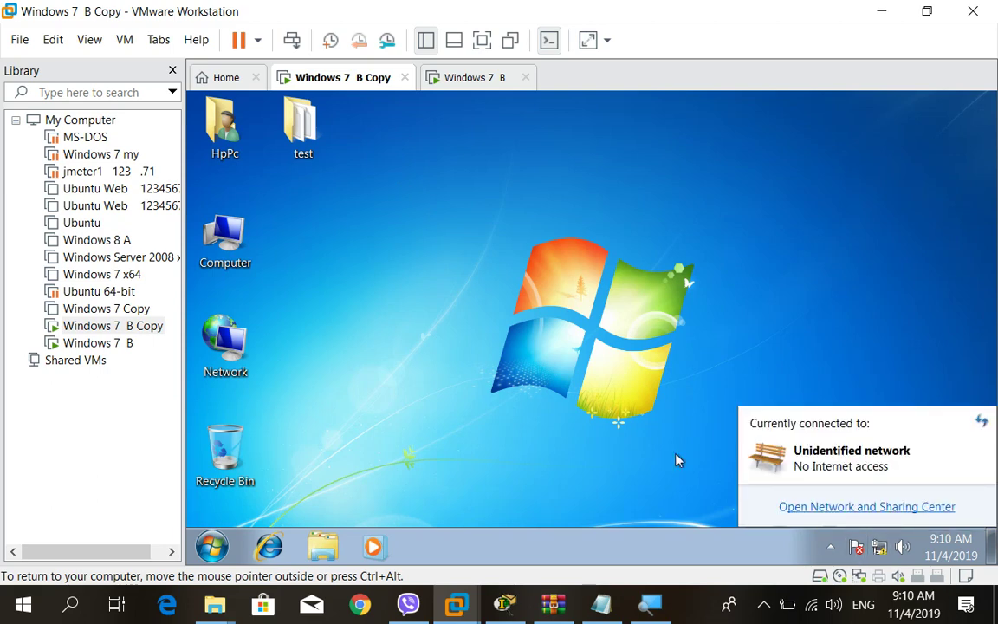
left_click(607, 407)
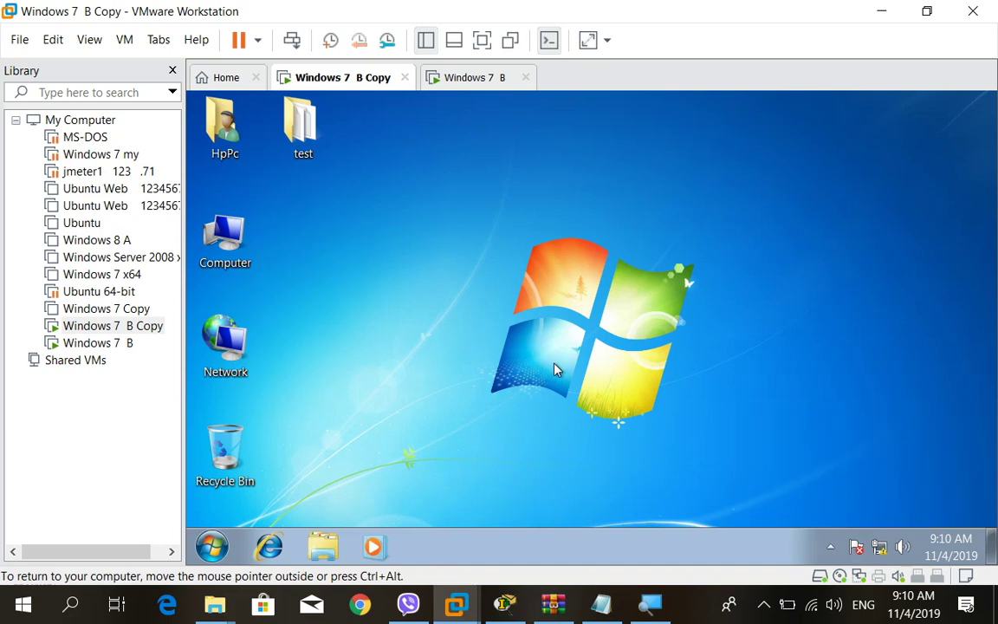
right_click(247, 355)
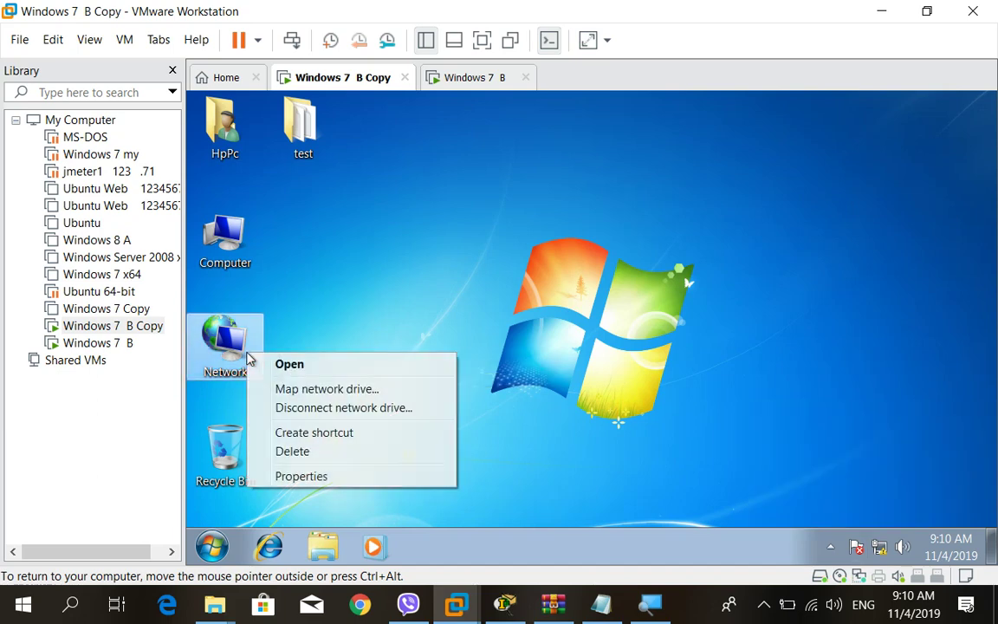
left_click(336, 479)
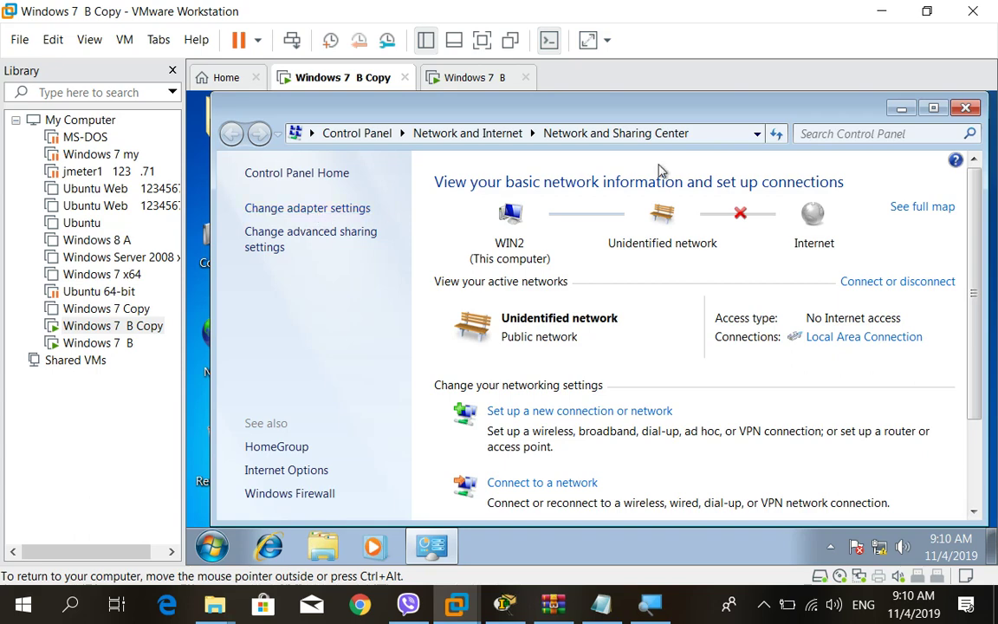
left_click(966, 108)
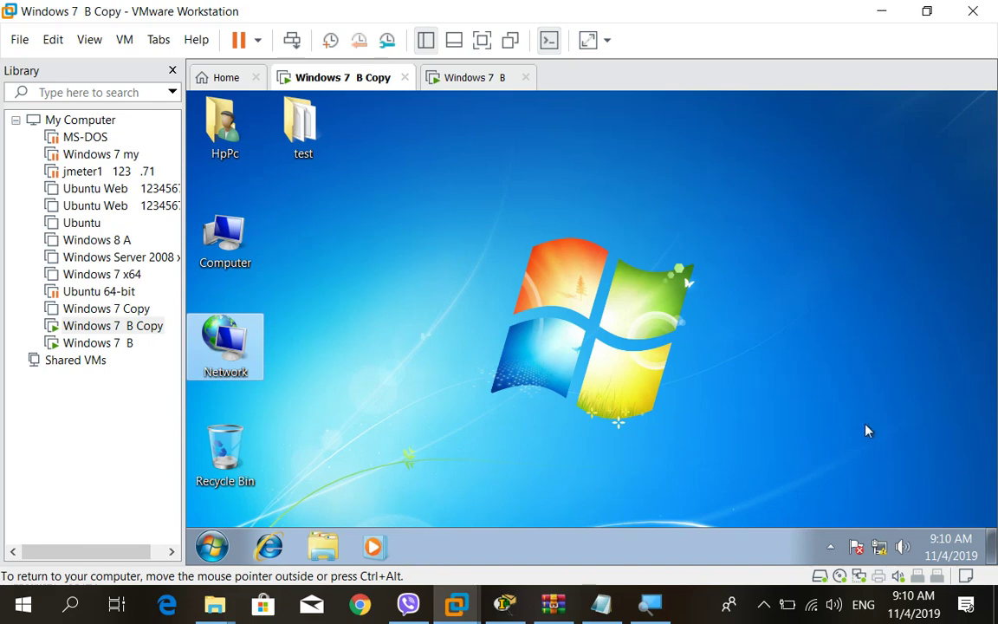
left_click(880, 549)
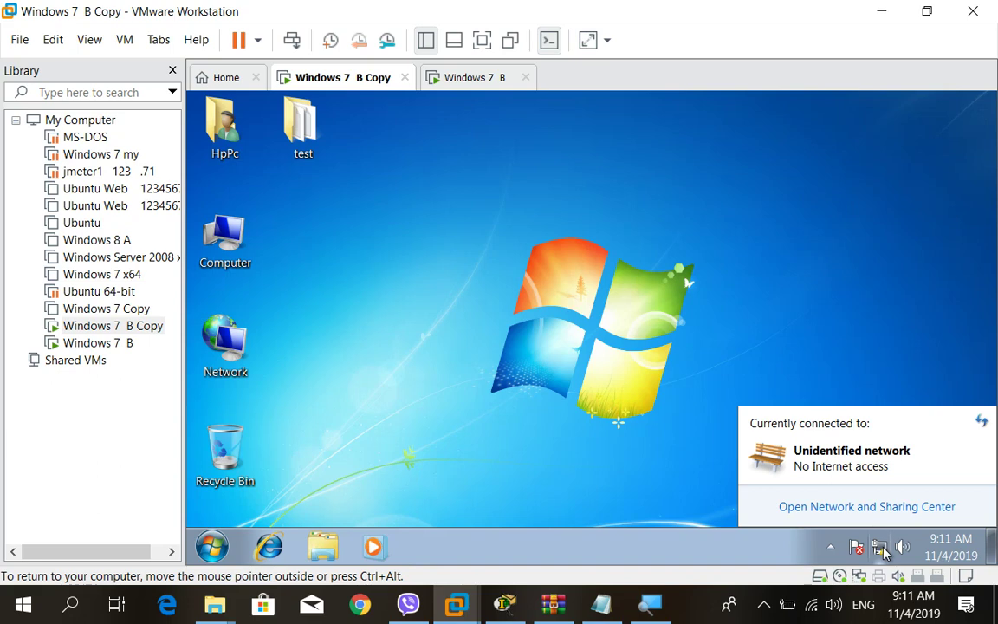
left_click(852, 508)
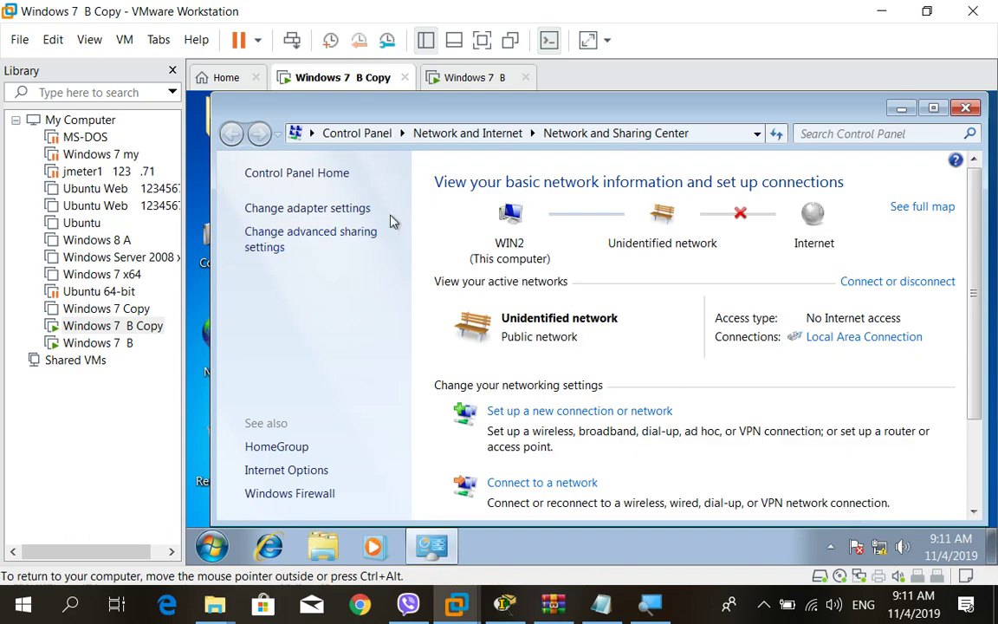
left_click(964, 107)
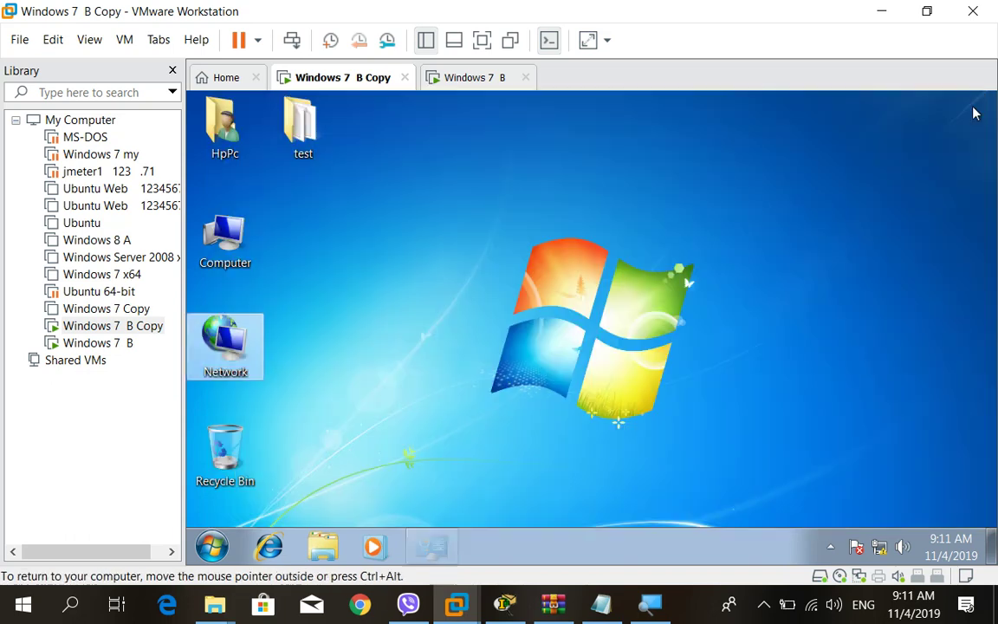
Inspect Local Area Connection's TCP/IPv4 properties in Windows 7 B Copy, then cancel and close Network Connections unchanged.
right_click(234, 345)
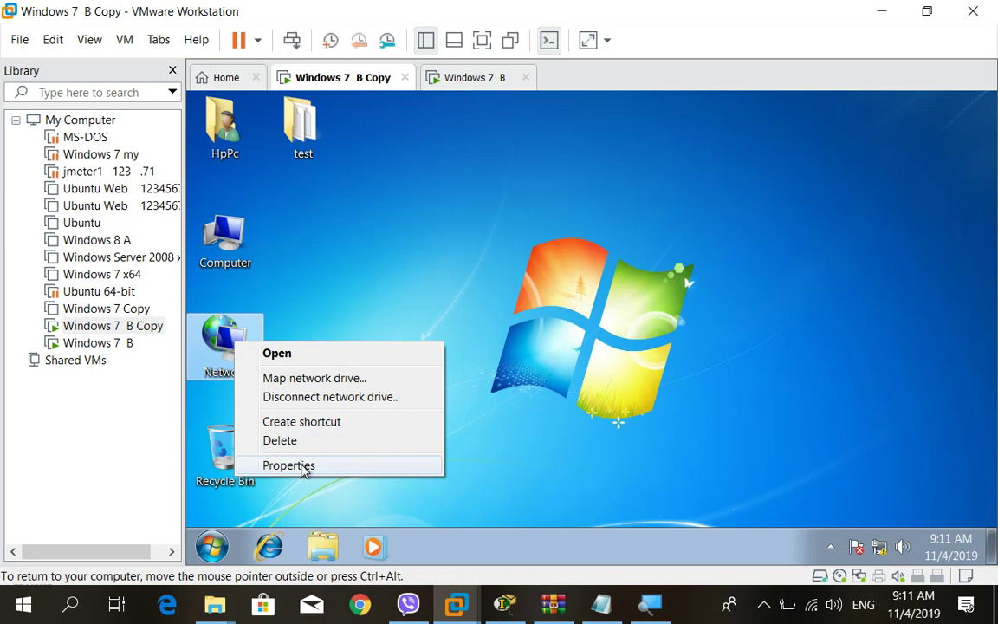
left_click(295, 466)
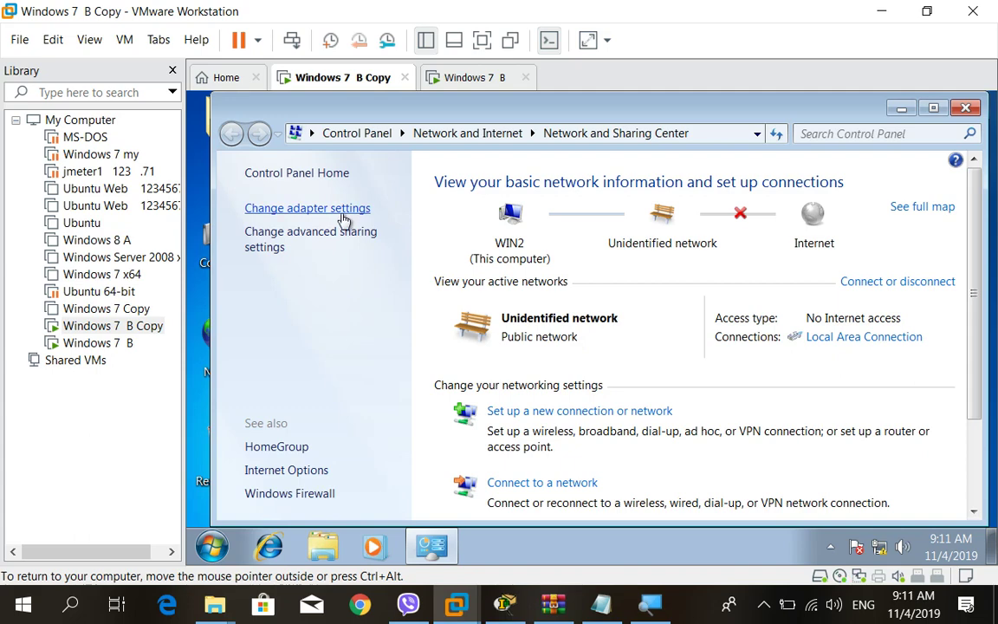
left_click(344, 221)
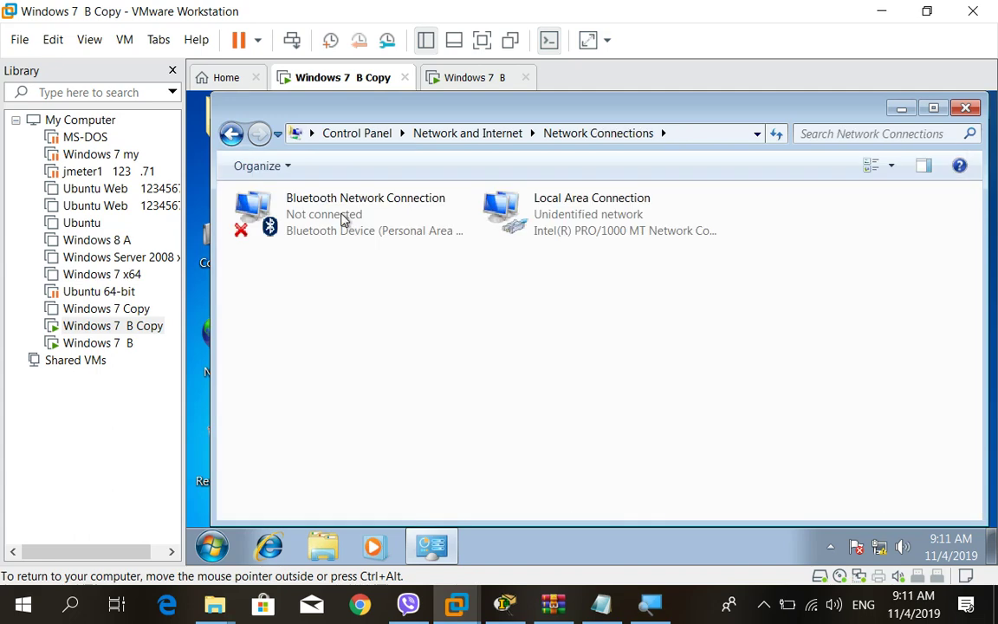
left_click(579, 230)
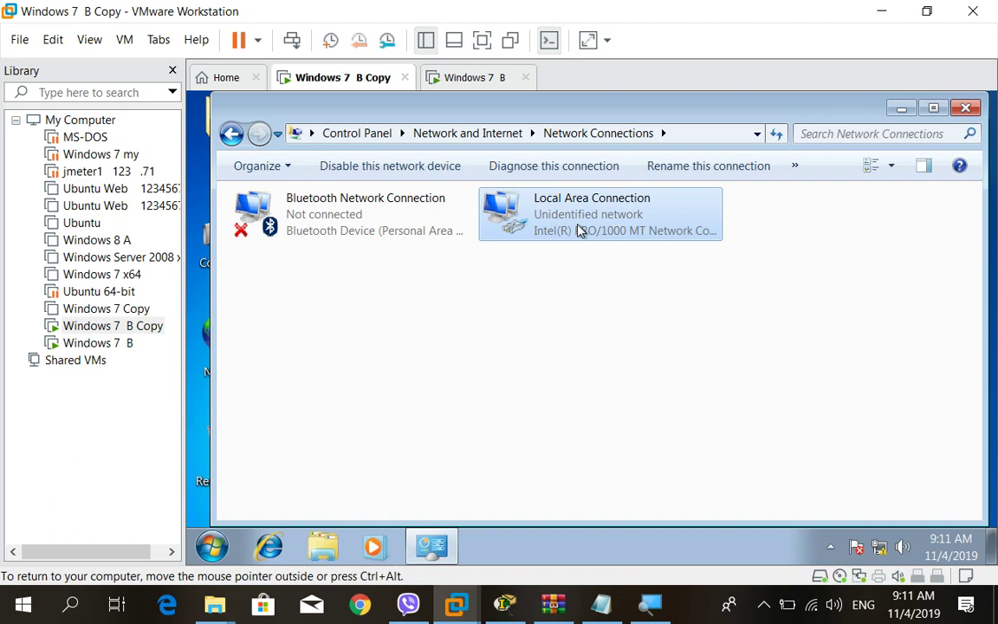
right_click(579, 230)
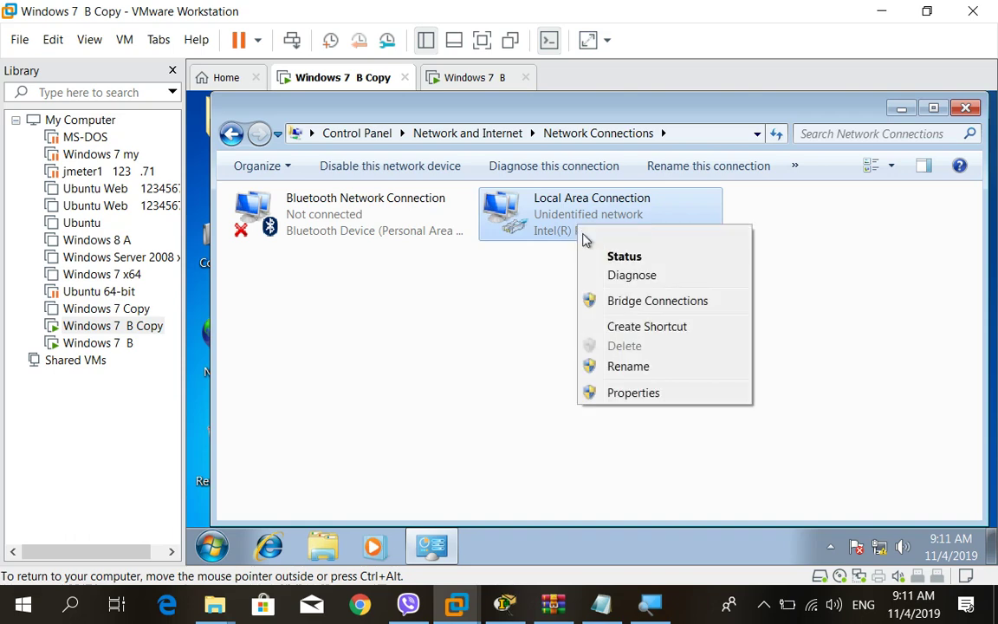
left_click(646, 394)
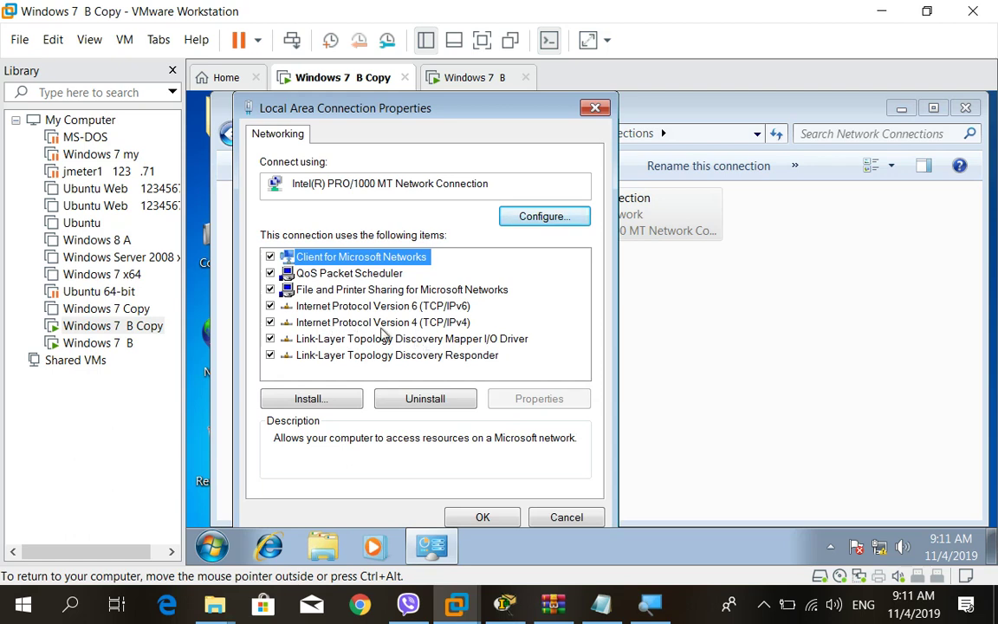
left_click(442, 325)
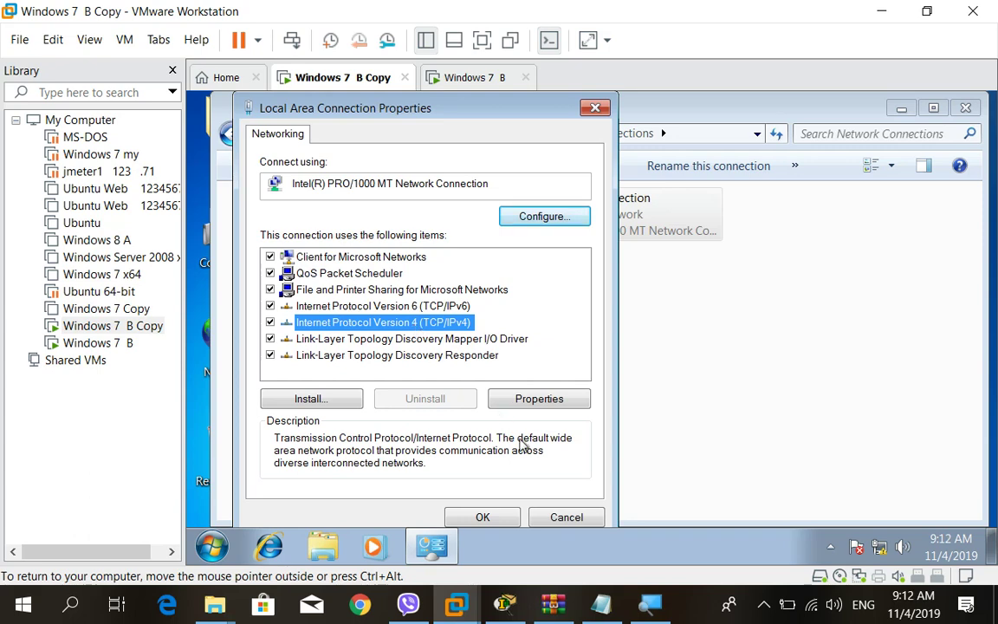
left_click(569, 515)
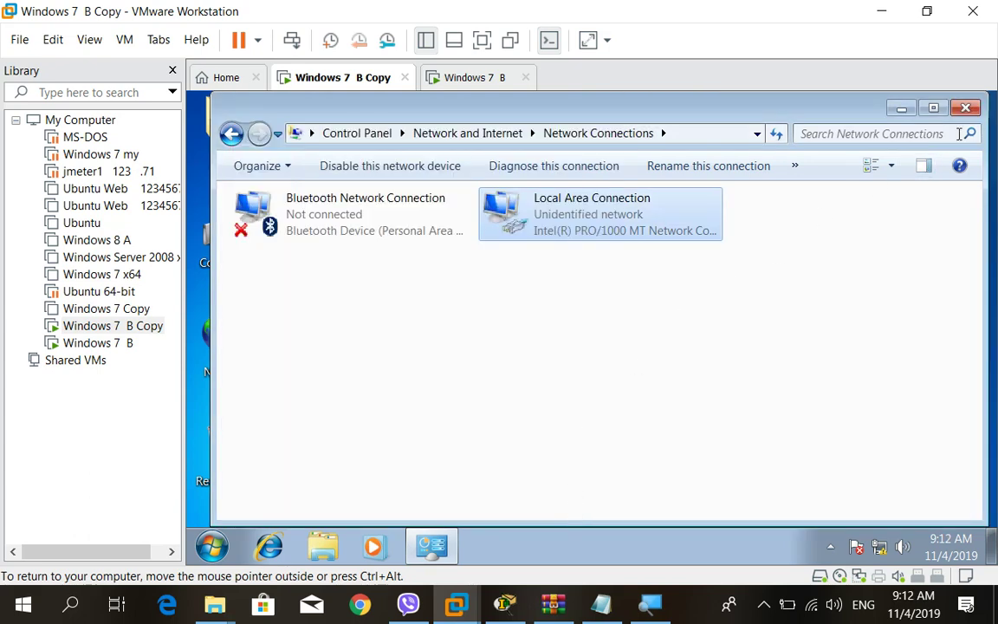
left_click(965, 107)
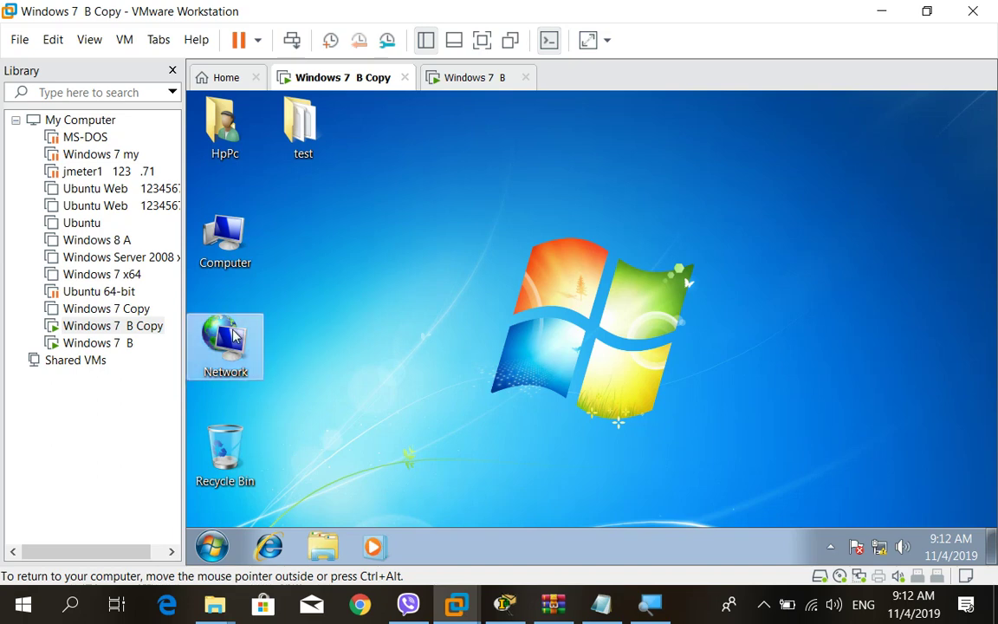
Reopen Network Connections through the Network and Sharing Center and select Local Area Connection.
right_click(234, 332)
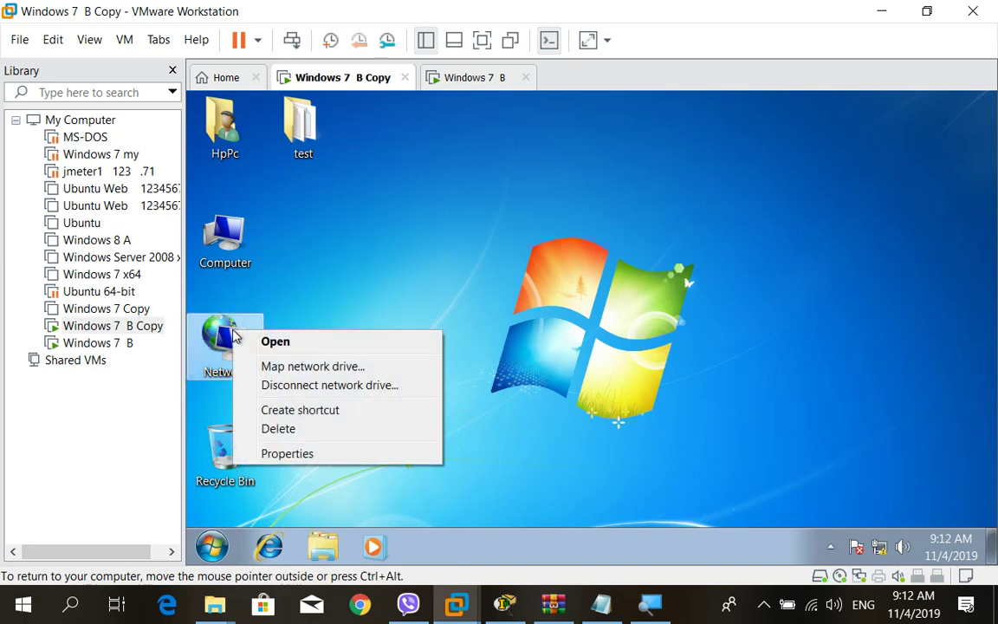
left_click(288, 454)
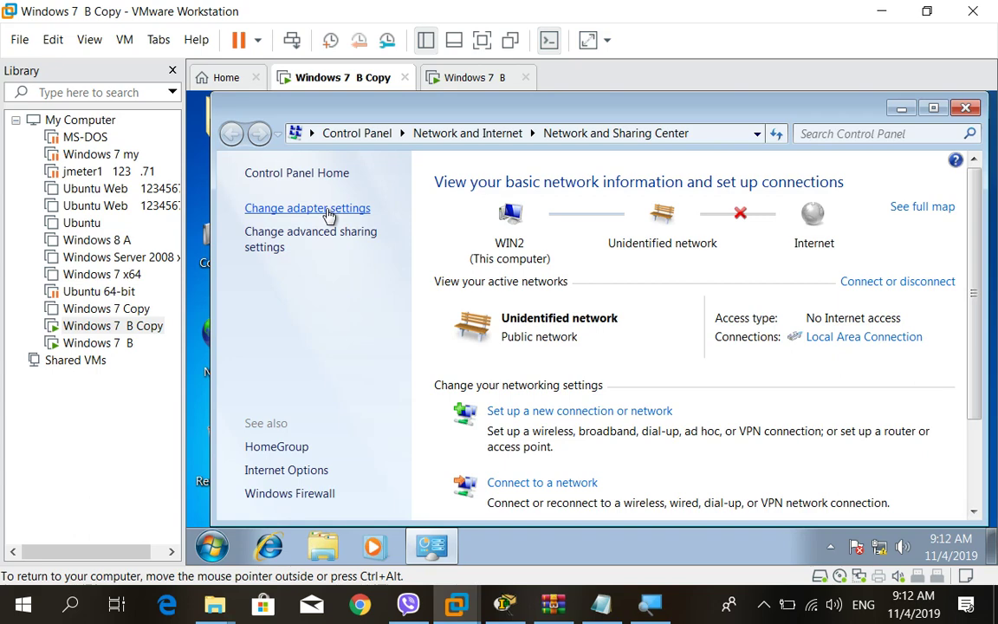
left_click(327, 215)
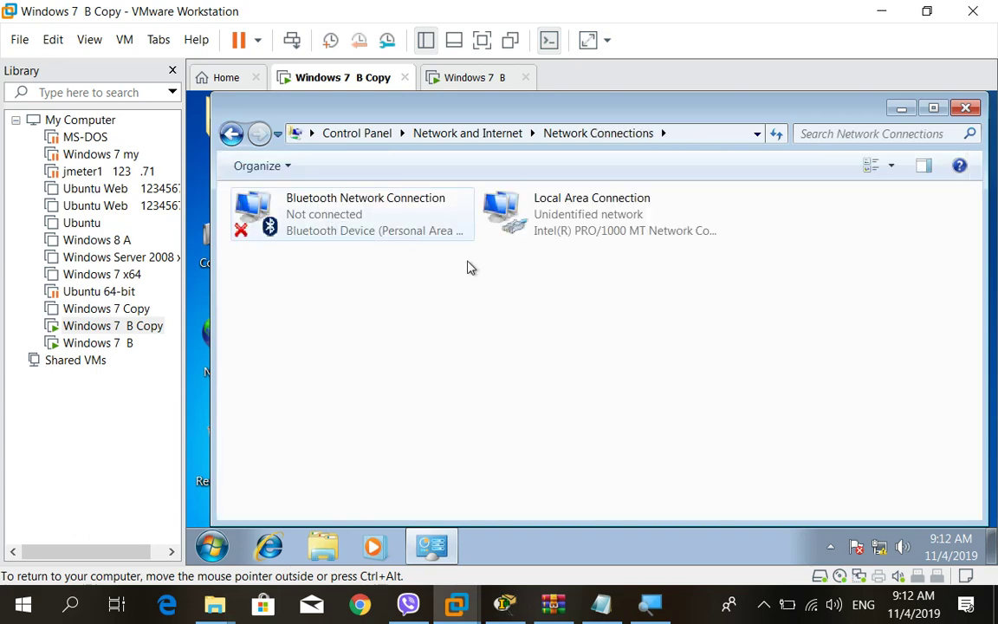
left_click(599, 210)
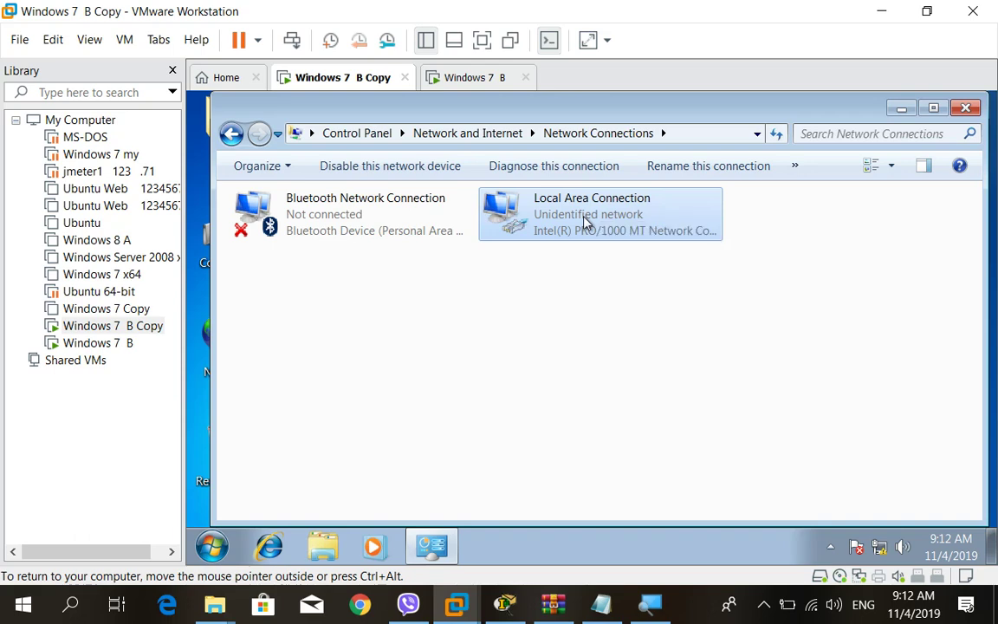
Open the Internet Protocol Version 4 (TCP/IPv4) properties of Windows 7 B Copy's Local Area Connection.
double_click(584, 223)
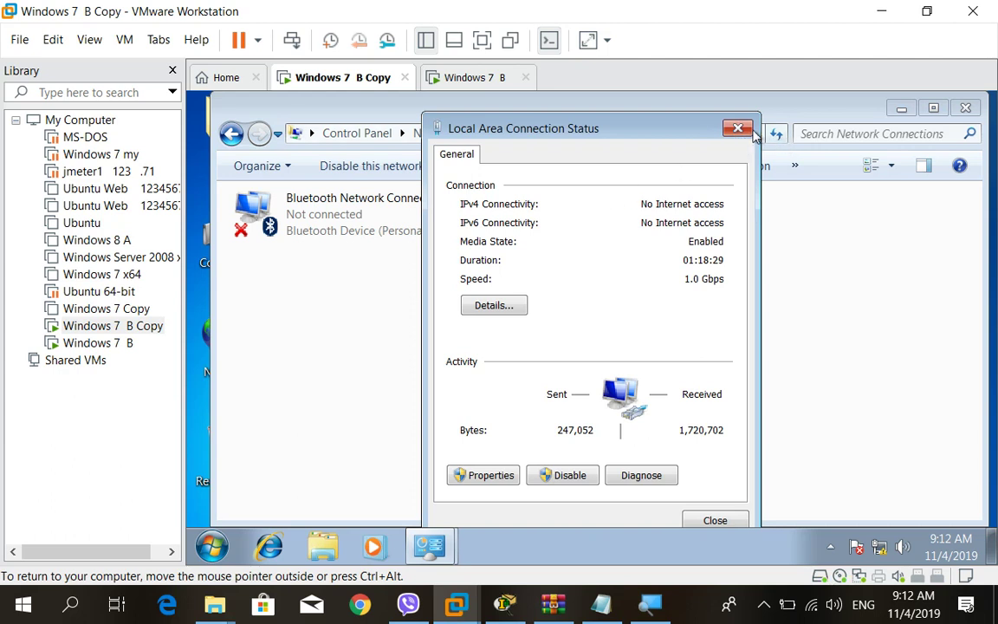
left_click(736, 130)
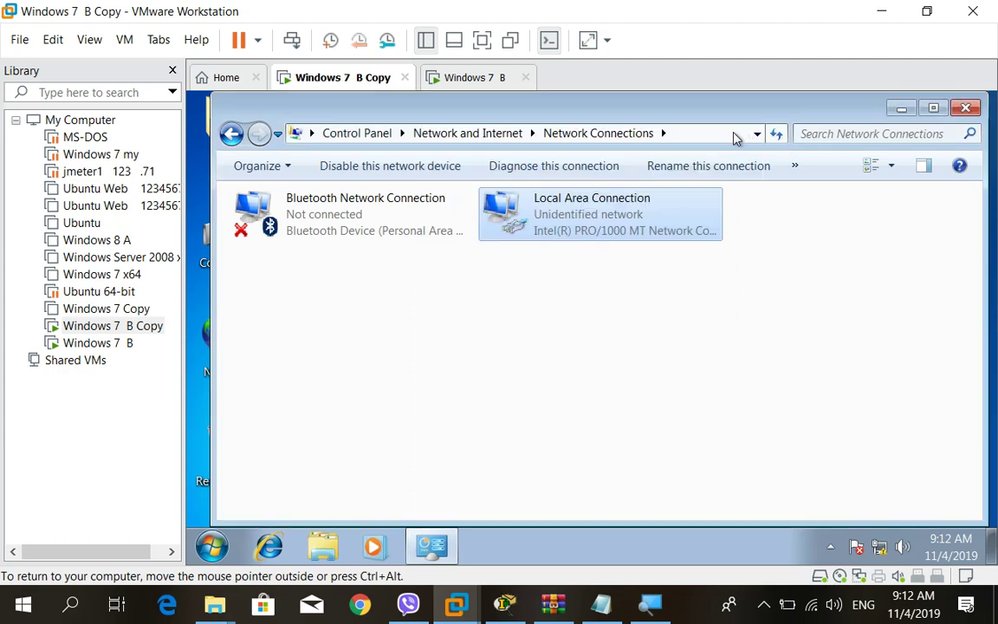
right_click(558, 227)
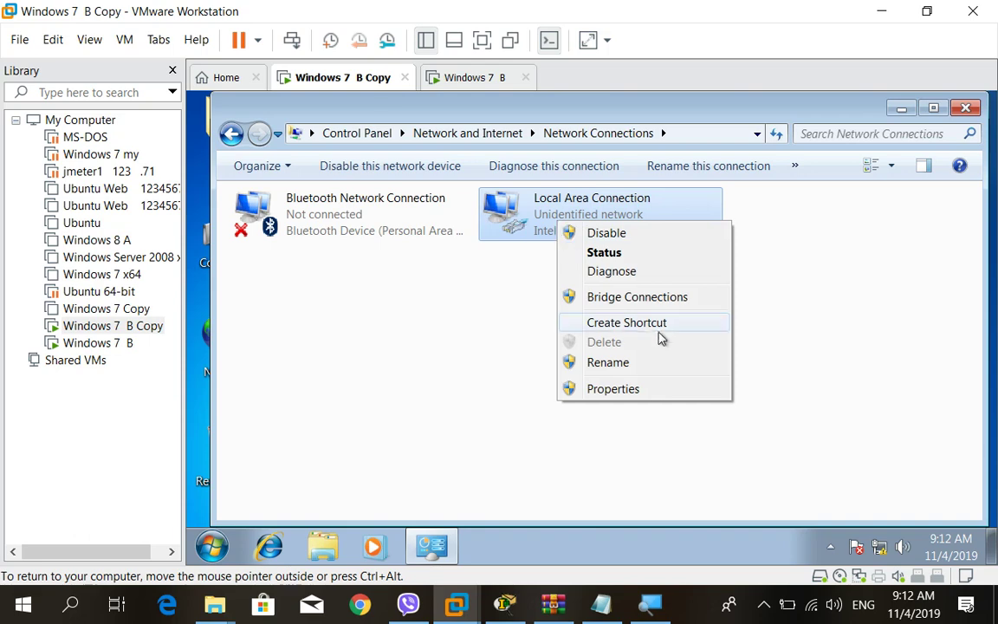
left_click(597, 394)
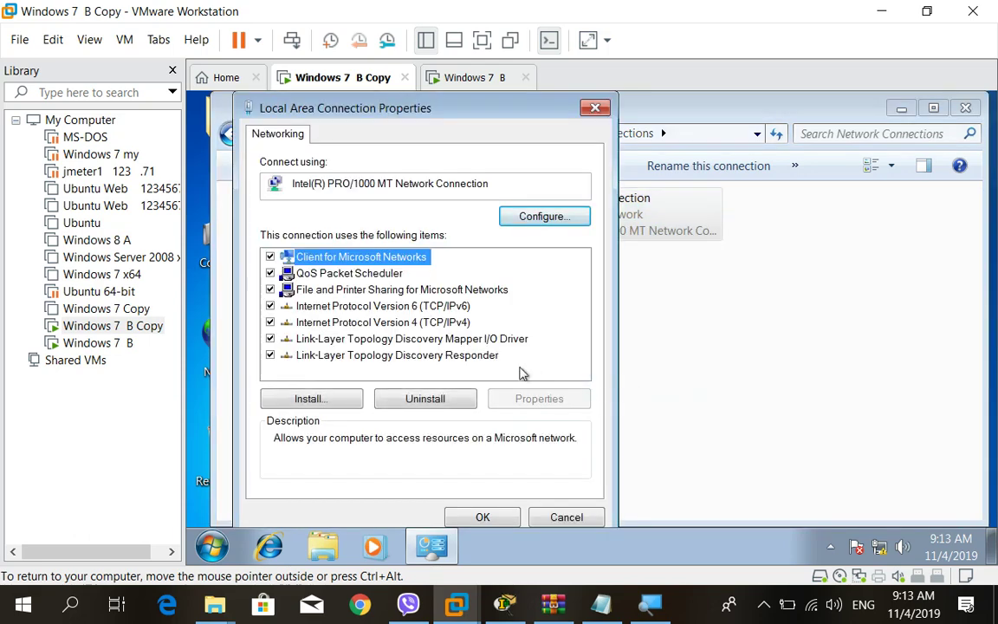
left_click(381, 323)
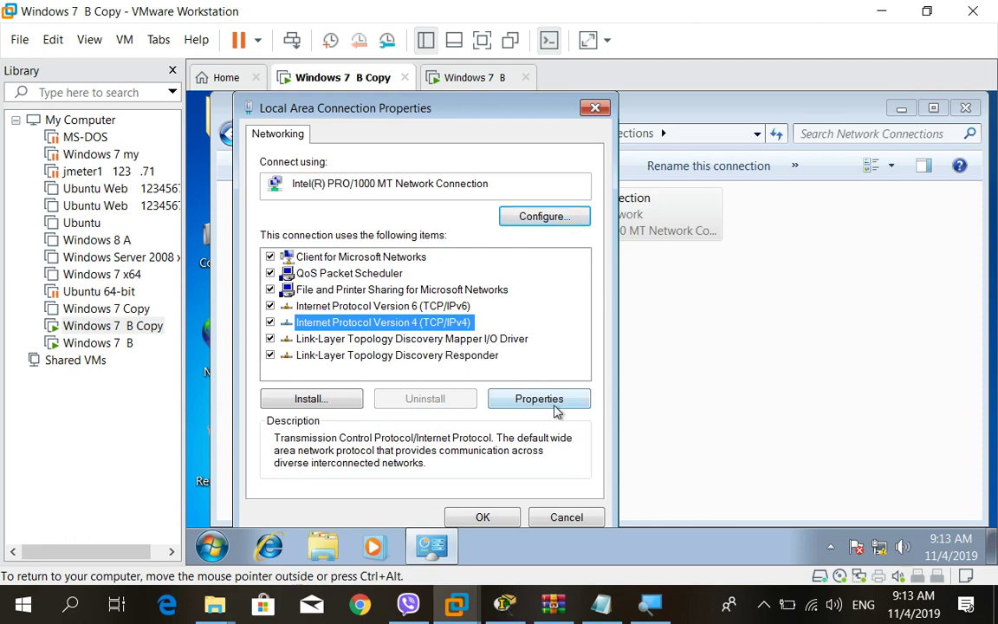
left_click(551, 402)
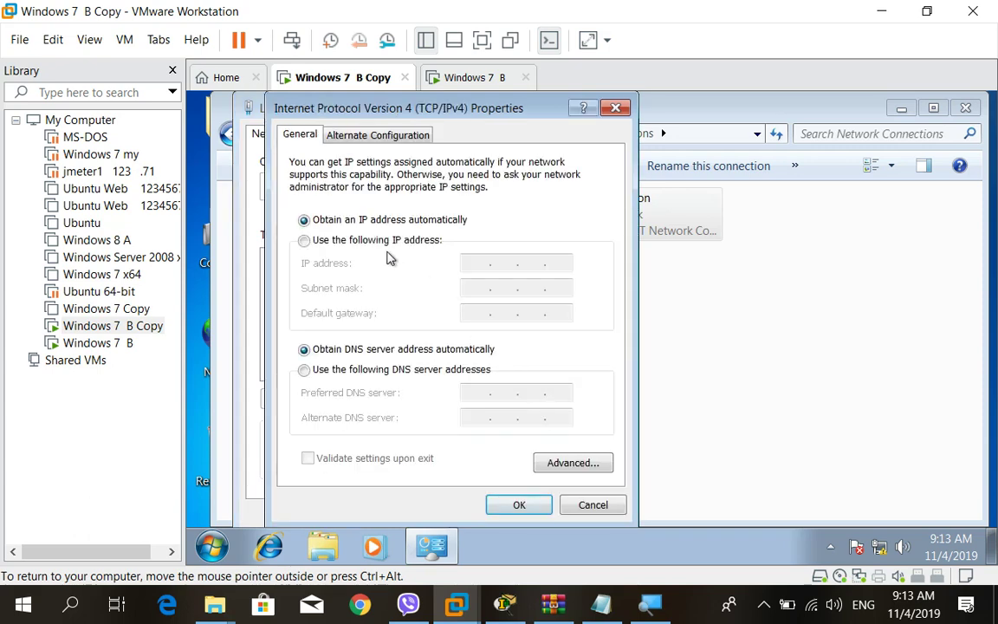
Assign static IP 192.168.1.10 with mask 255.255.255.0, then close the network windows.
left_click(338, 242)
left_click(468, 263)
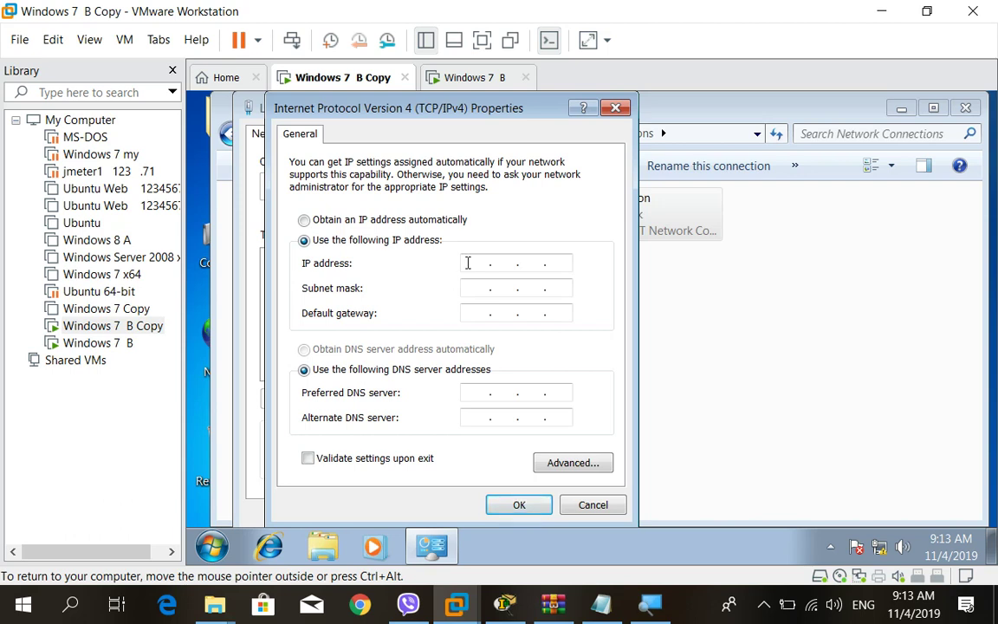
type("192 . 168 . 1 . 10")
left_click(470, 289)
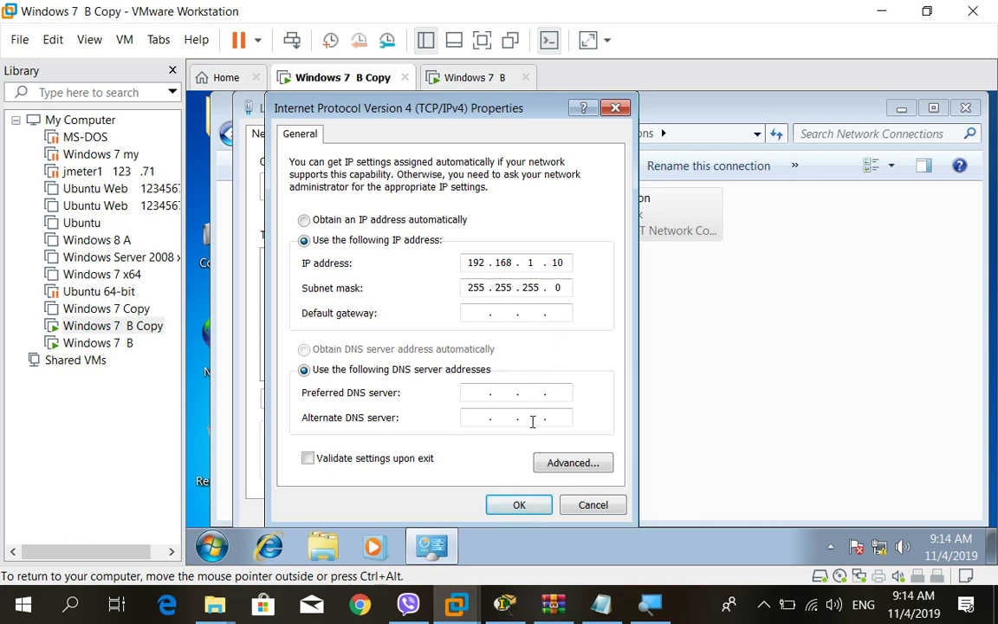
left_click(516, 505)
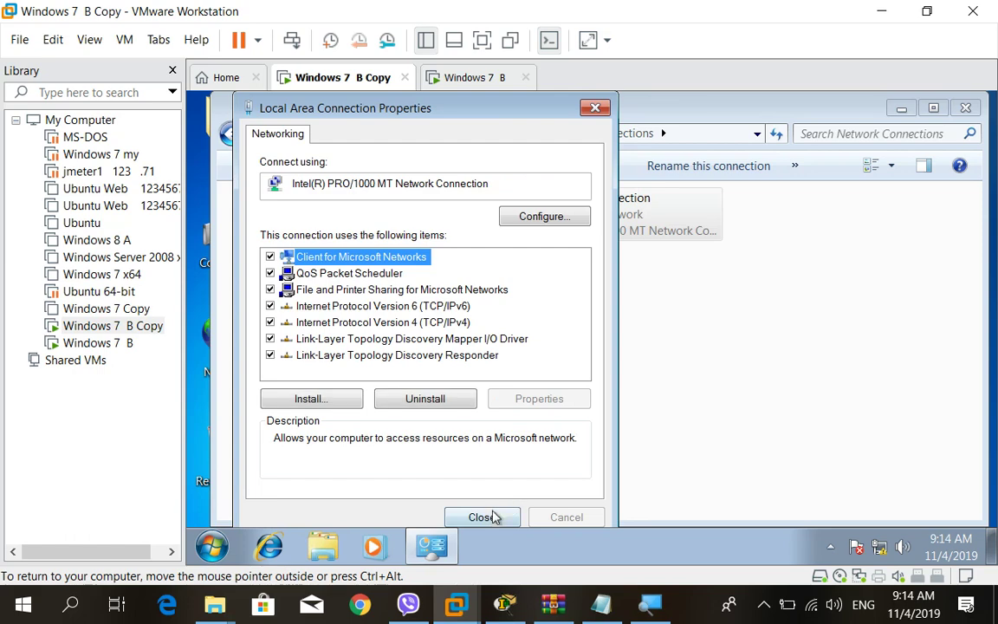
left_click(492, 516)
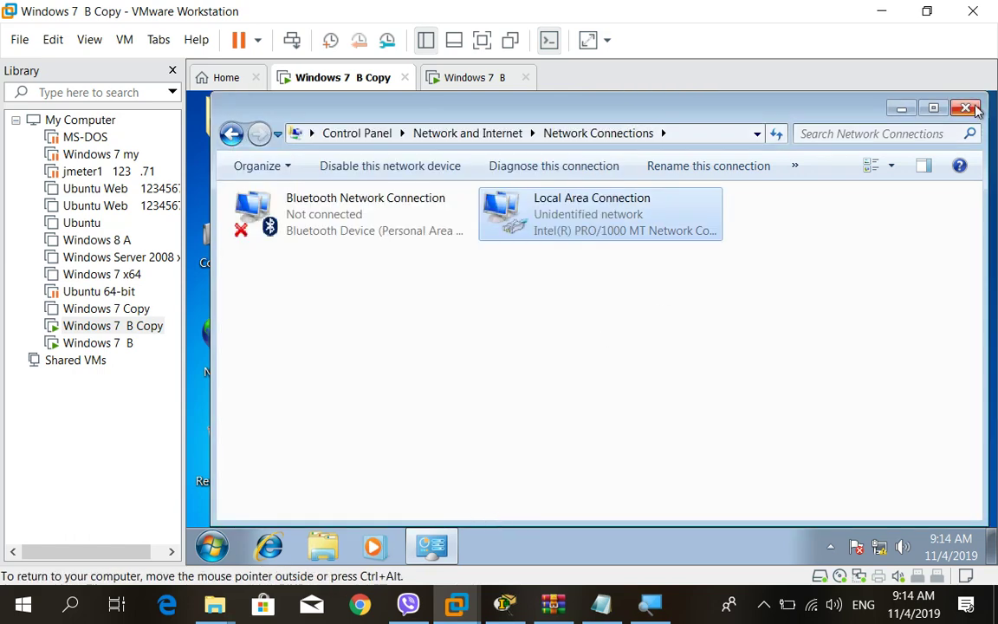
left_click(968, 107)
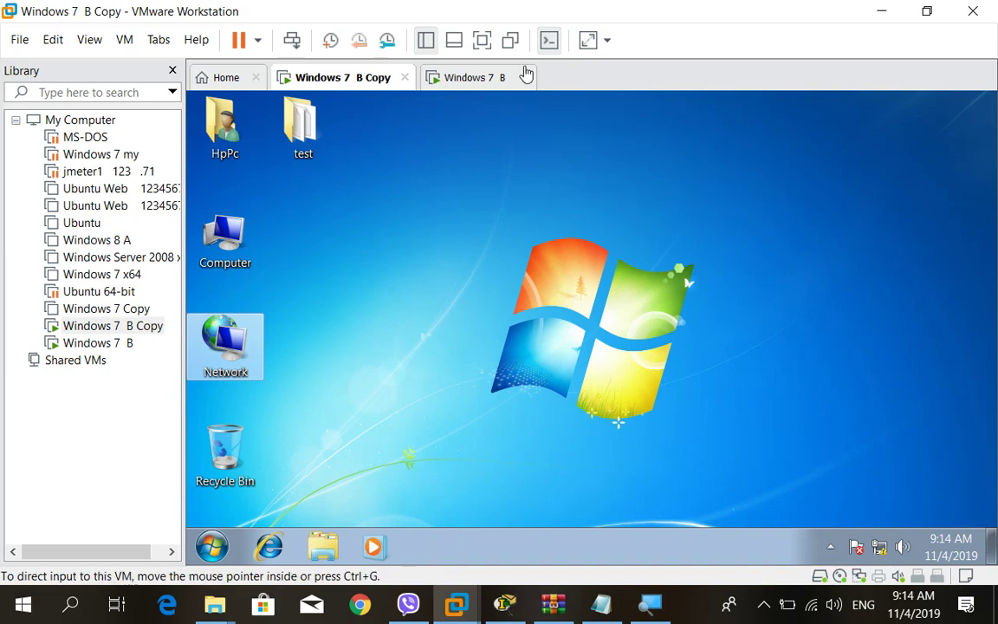
Switch to Windows 7 B and verify in its settings that the adapter remains Custom (VMnet3).
left_click(486, 83)
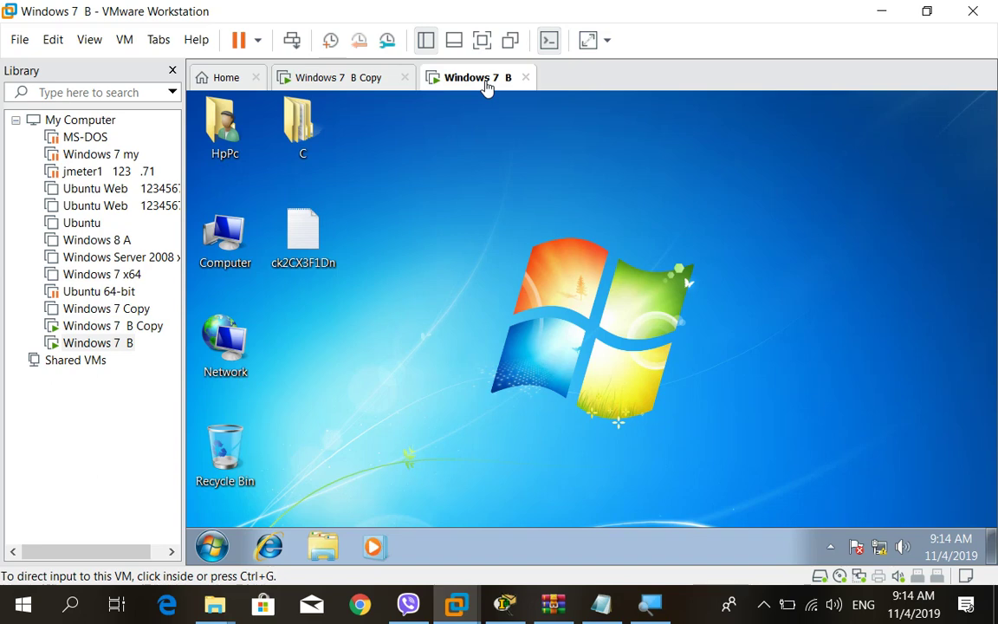
right_click(485, 87)
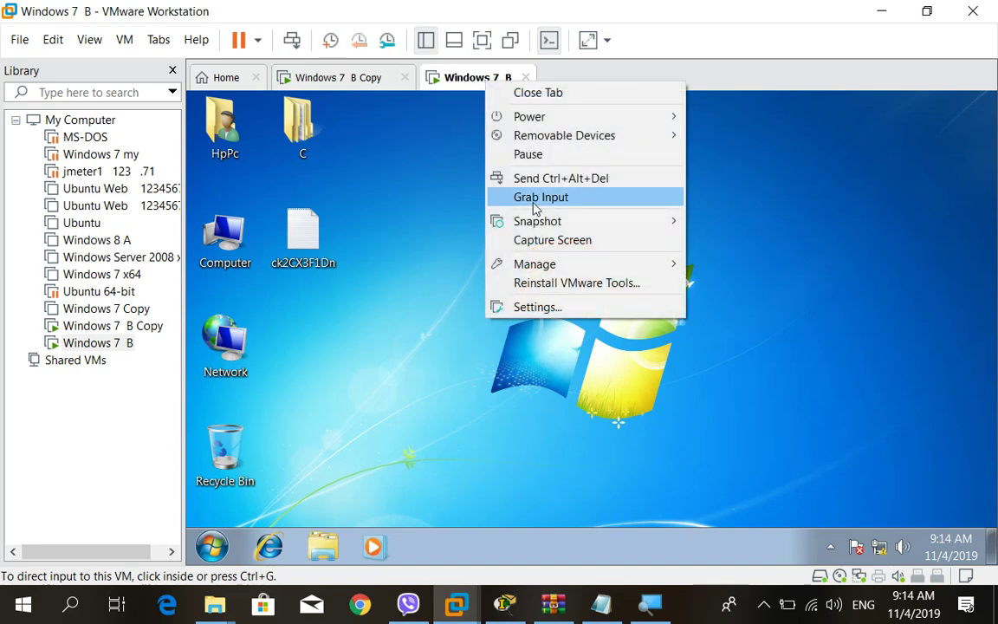
left_click(534, 308)
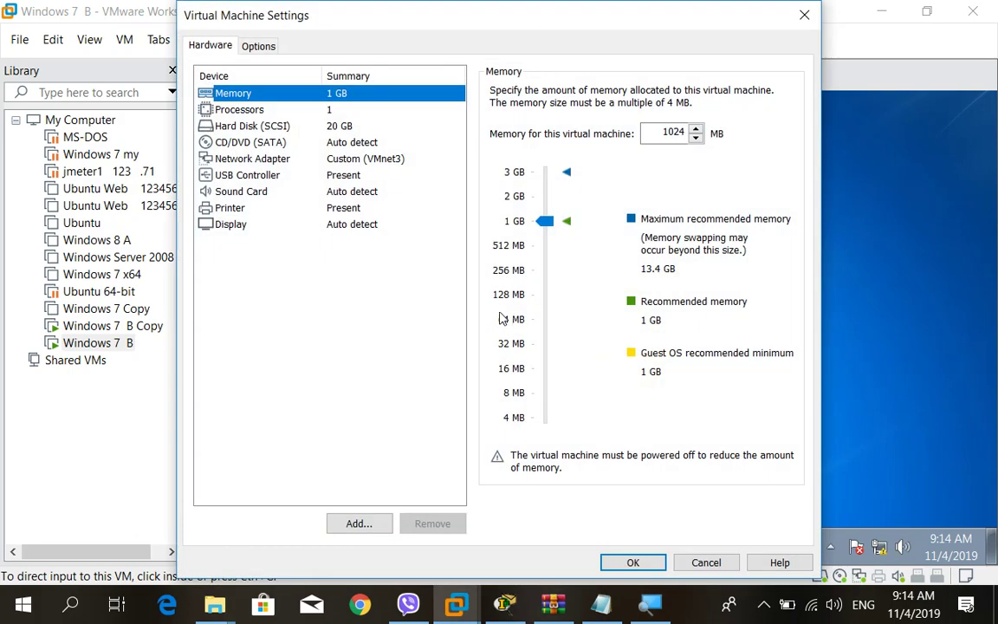
left_click(379, 165)
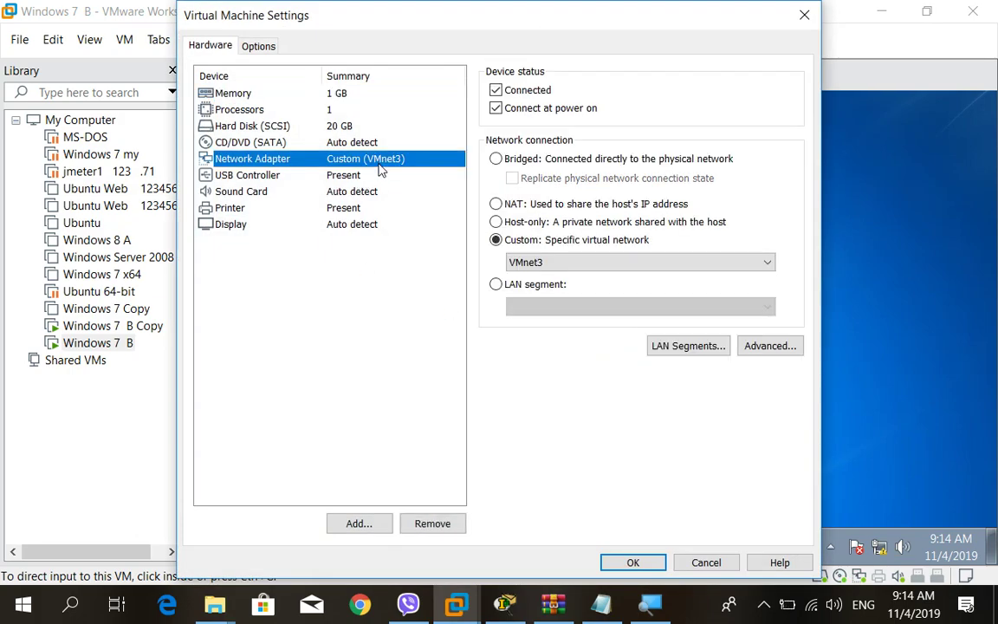
left_click(703, 561)
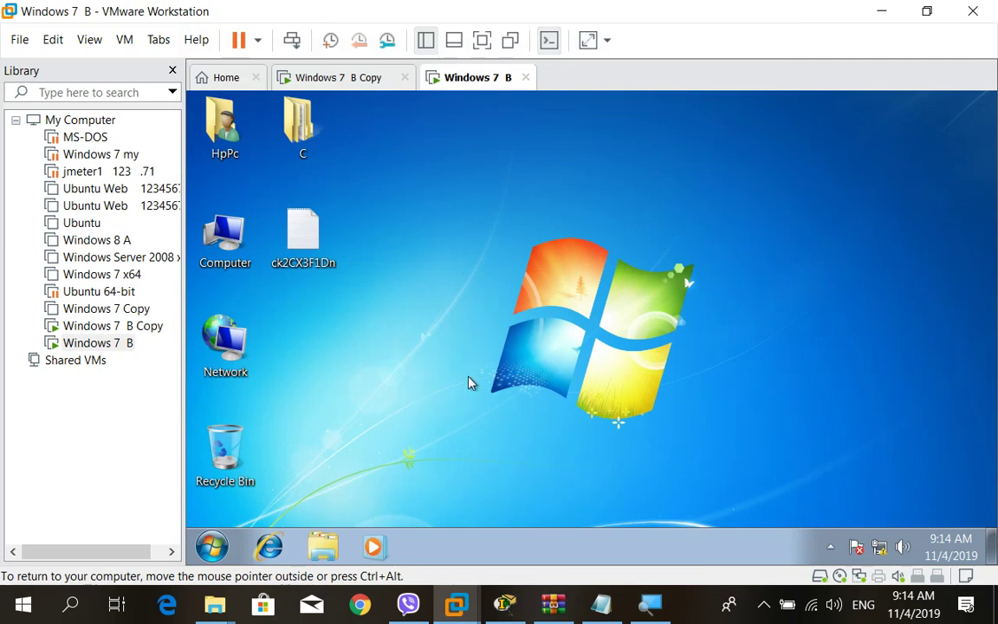
Open Windows 7 B's Local Area Connection properties and select Internet Protocol Version 4 (TCP/IPv4).
right_click(226, 336)
left_click(303, 456)
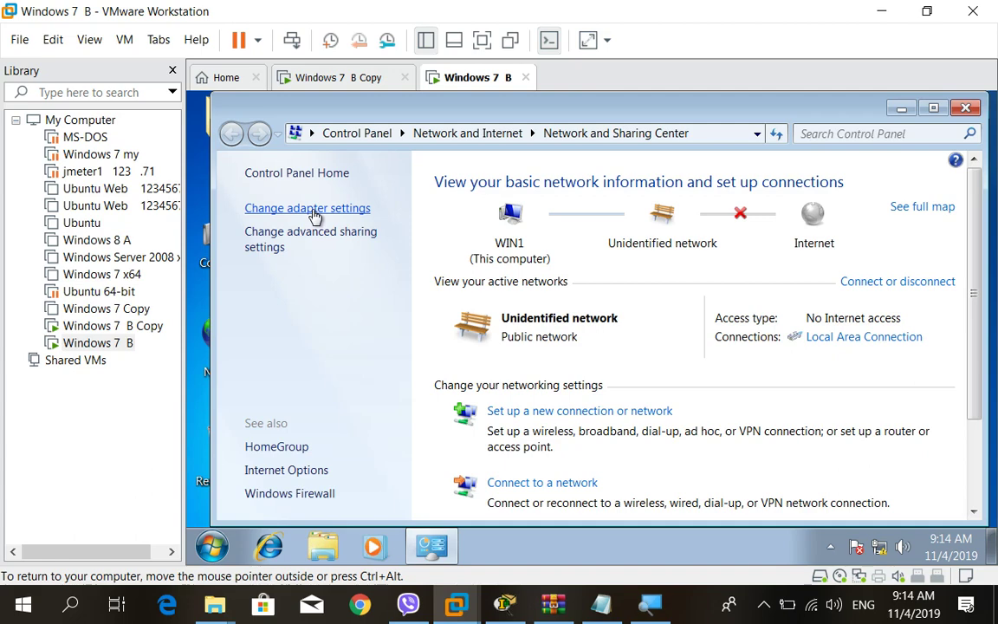
left_click(314, 216)
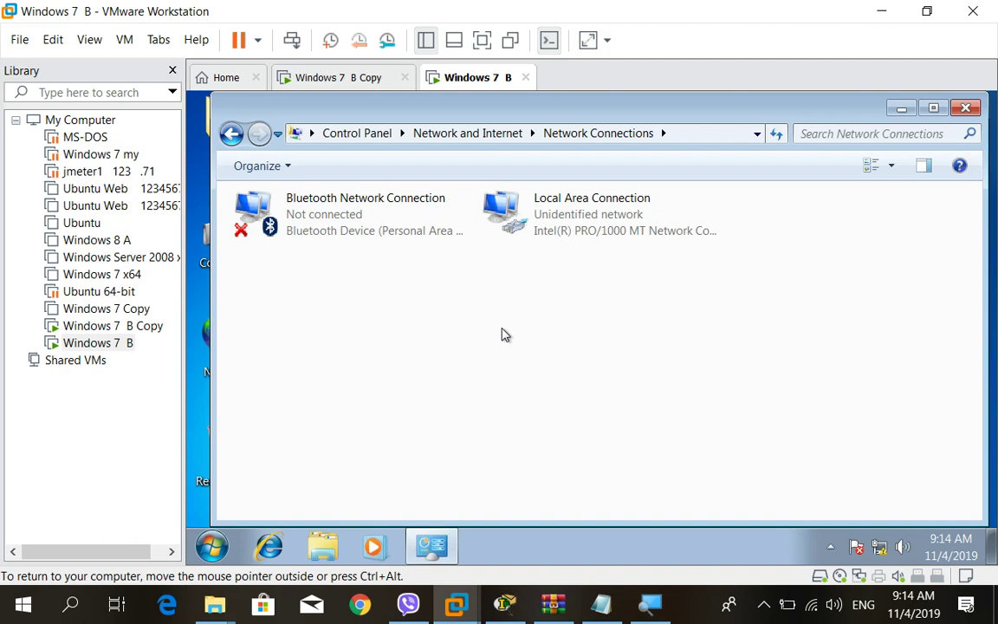
left_click(616, 216)
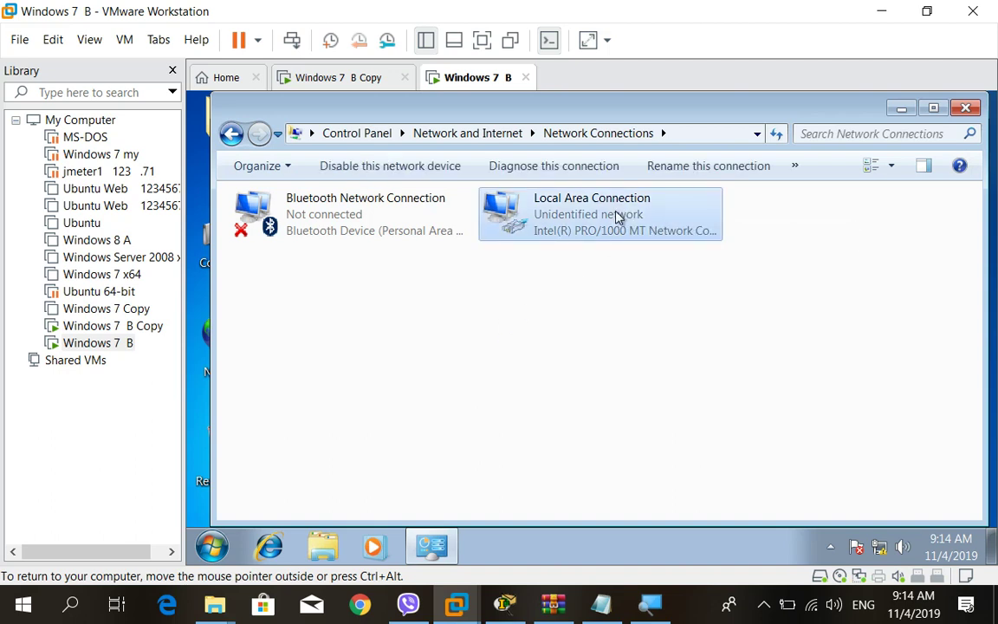
right_click(616, 217)
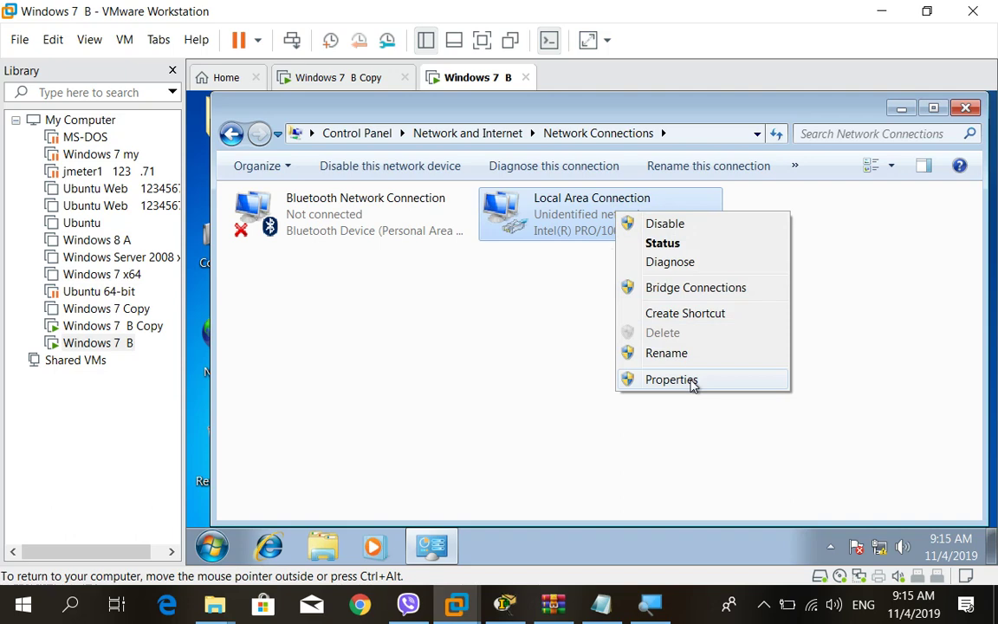
left_click(692, 384)
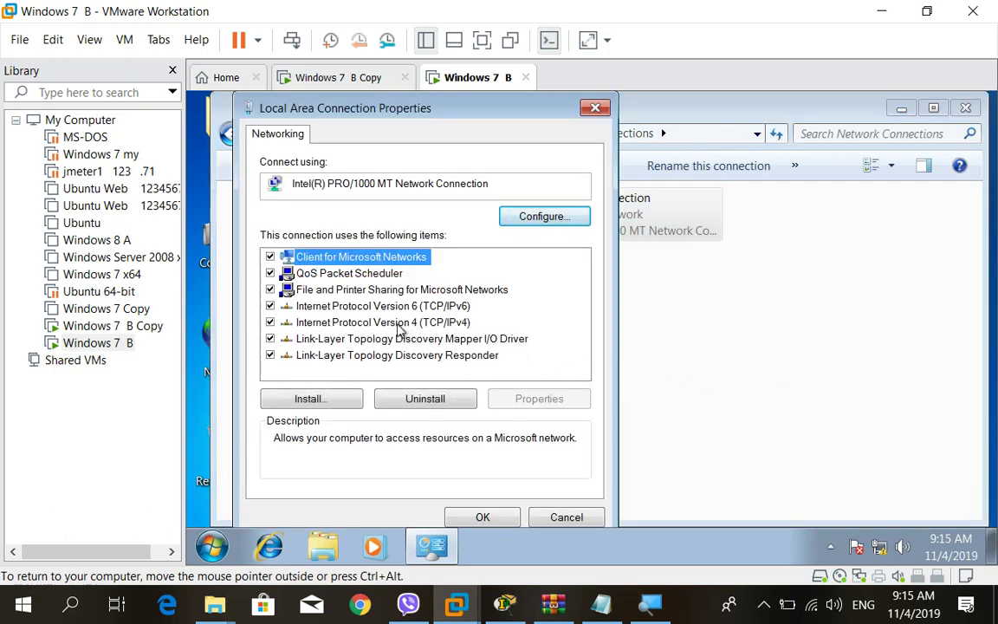
left_click(391, 324)
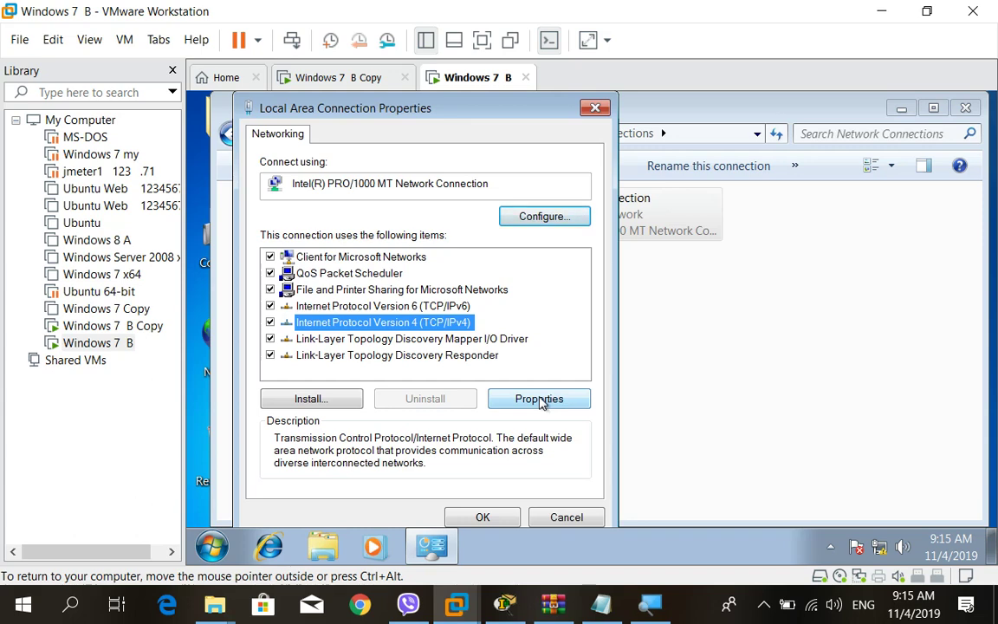
Replace the old IP 192.168.1.100 with static 192.168.1.11, mask 255.255.255.0, and confirm.
left_click(539, 400)
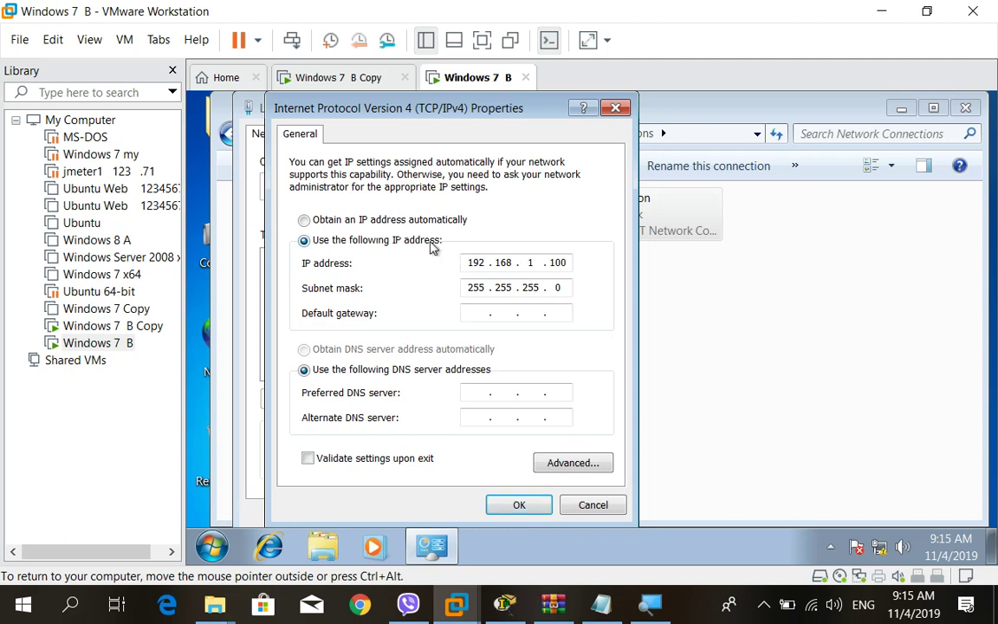
left_click(570, 265)
key("BackSpace")
key("BackSpace")
key("BackSpace")
key("BackSpace")
key("BackSpace")
key("BackSpace")
key("BackSpace")
key("BackSpace")
key("BackSpace")
key("BackSpace")
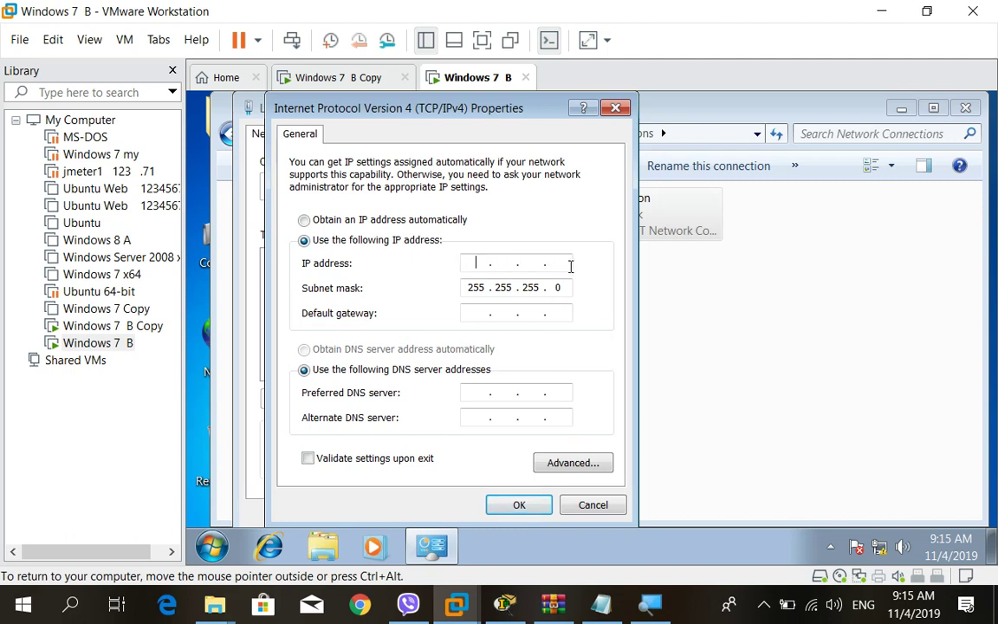
left_click(563, 287)
key("BackSpace")
key("BackSpace")
key("BackSpace")
key("BackSpace")
key("BackSpace")
key("BackSpace")
key("BackSpace")
key("BackSpace")
key("BackSpace")
key("BackSpace")
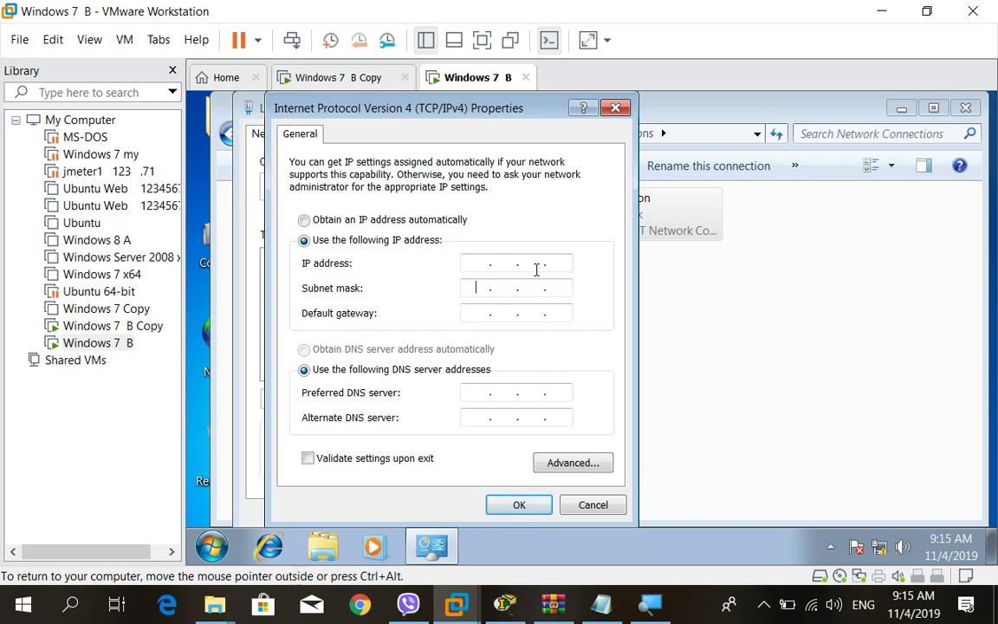
left_click(474, 265)
type("192 . 168 . 1 . 11")
left_click(478, 292)
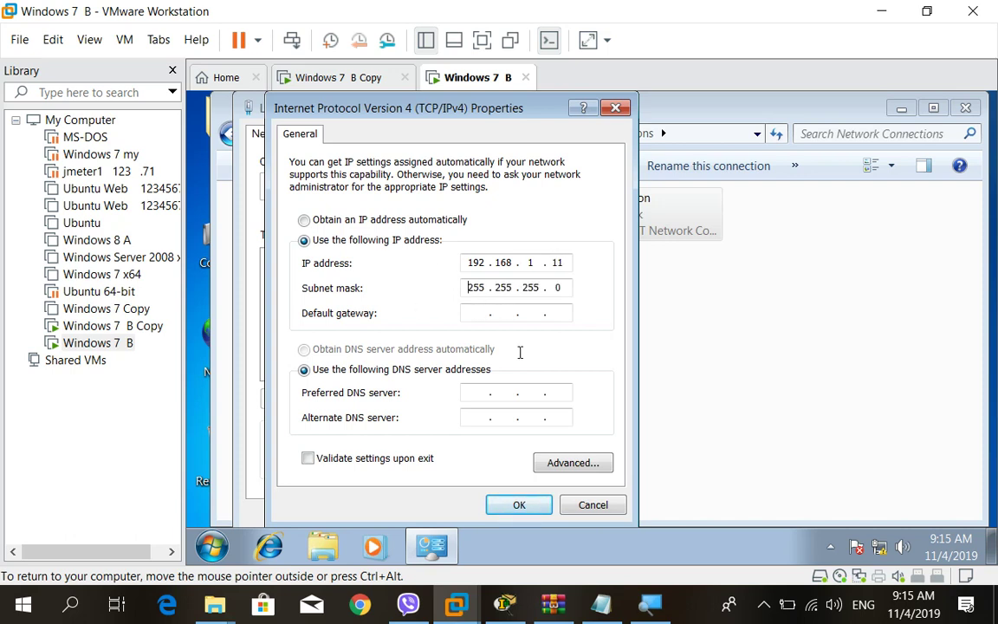
left_click(519, 502)
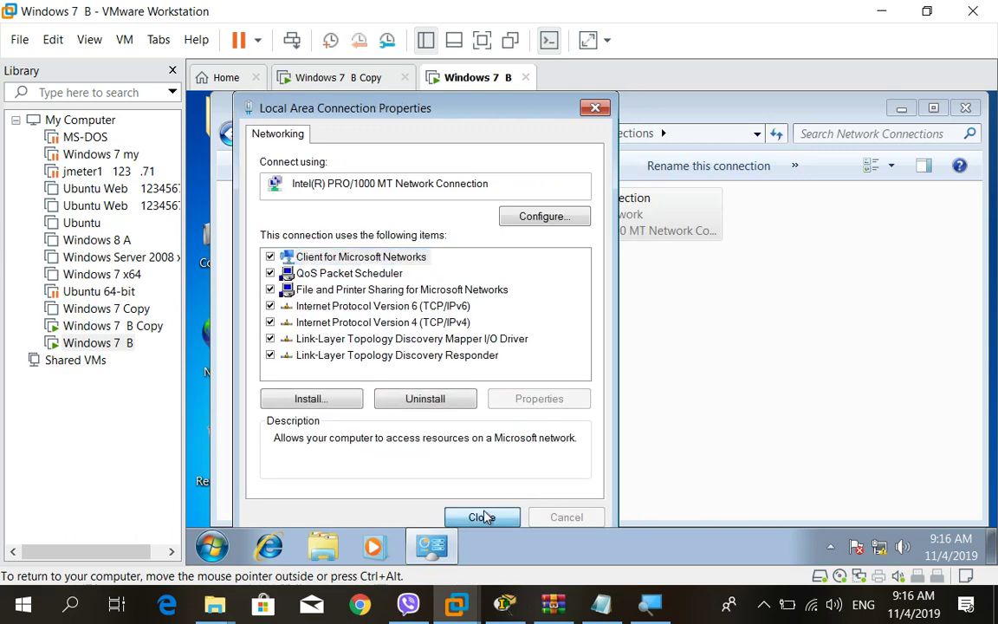
left_click(490, 517)
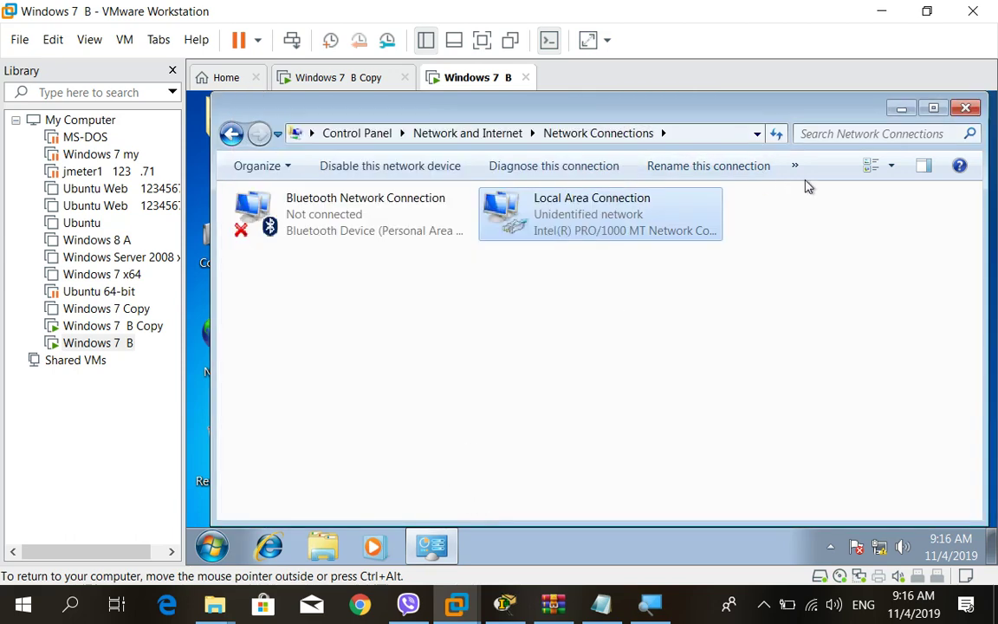
Close the Network Connections window in the Windows 7 B VM.
left_click(965, 108)
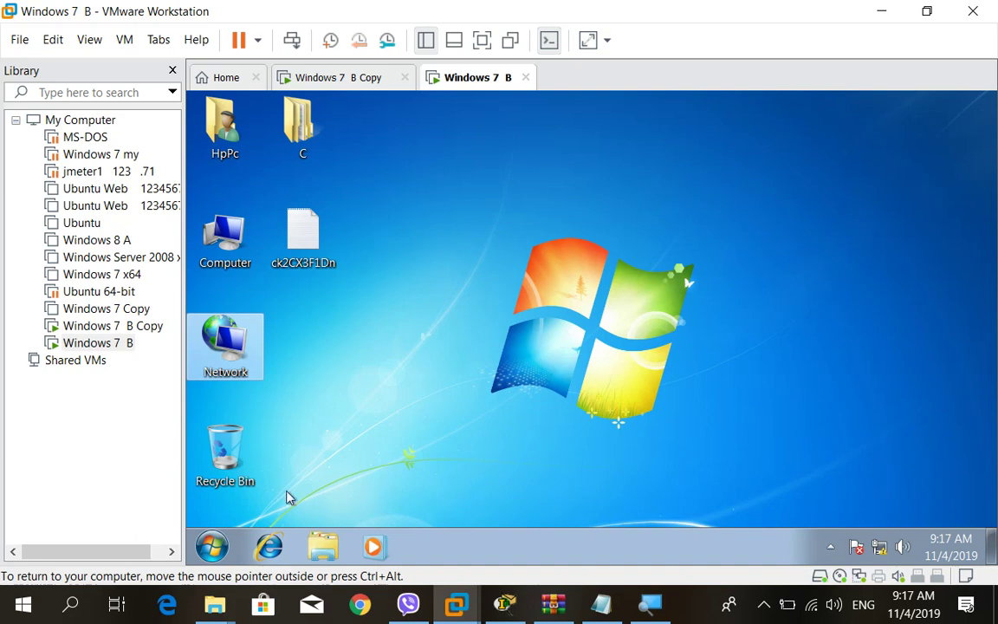
Search the Start menu for 'fire' and open Windows Firewall from Control Panel.
left_click(215, 545)
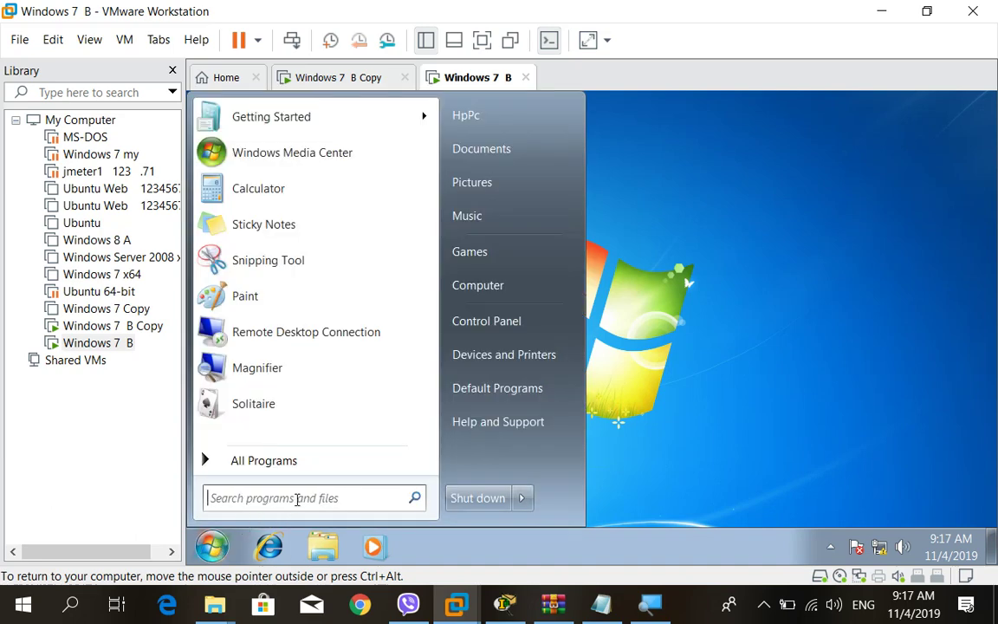
left_click(298, 499)
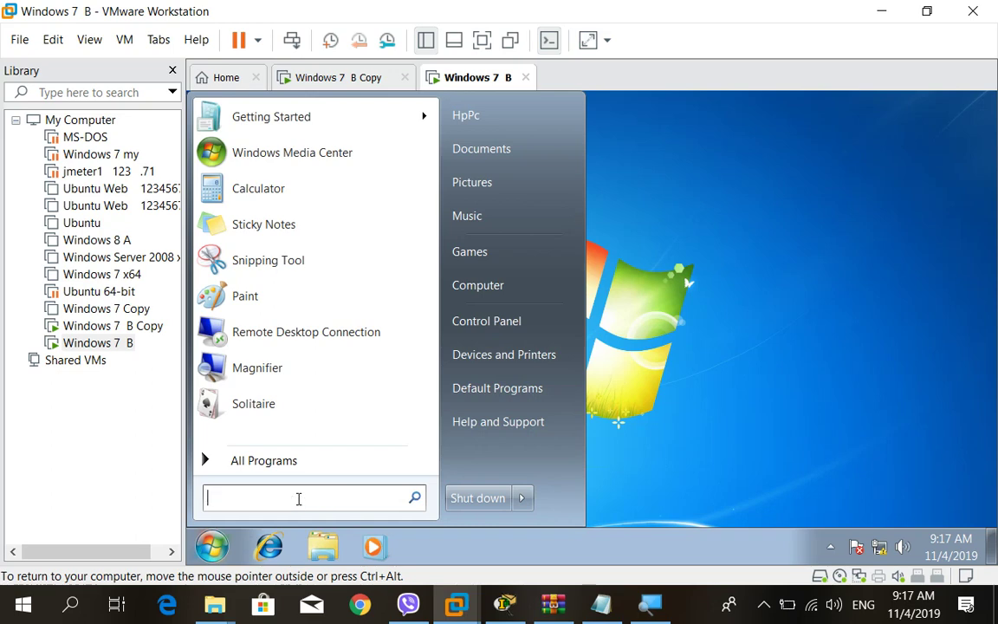
left_click(784, 256)
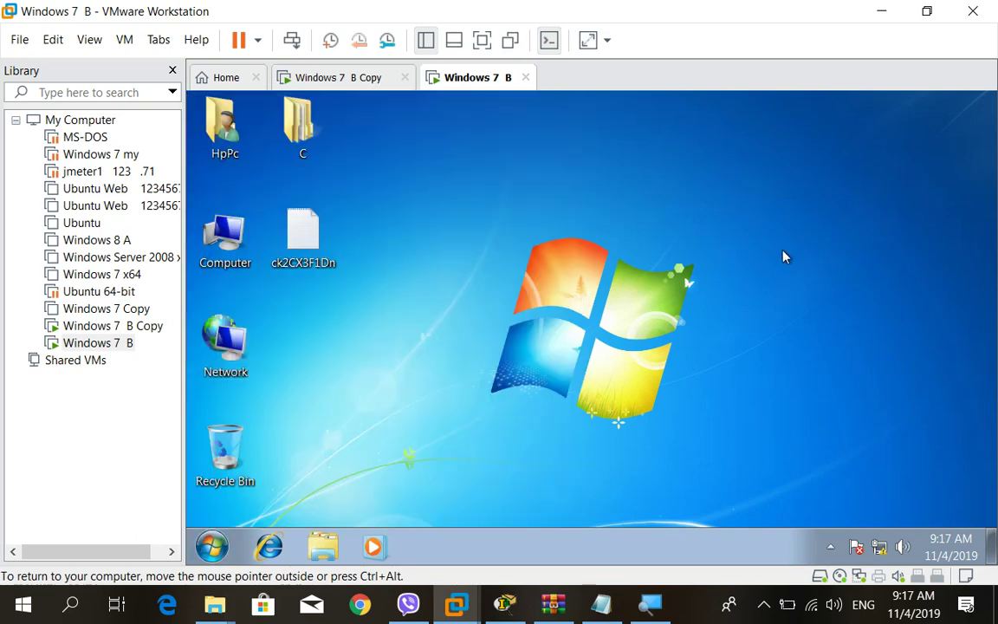
left_click(211, 545)
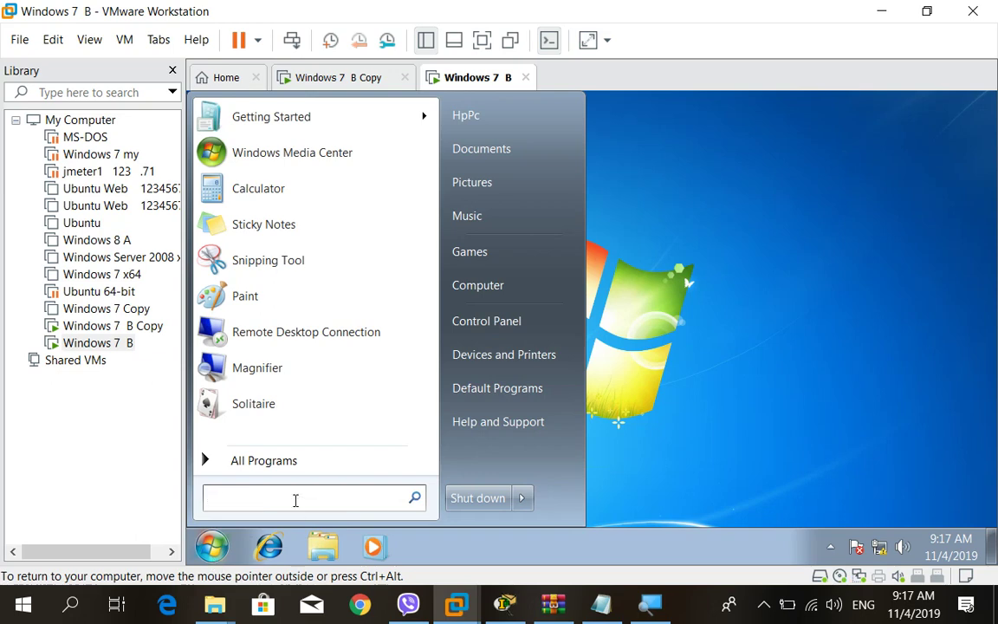
type("fire")
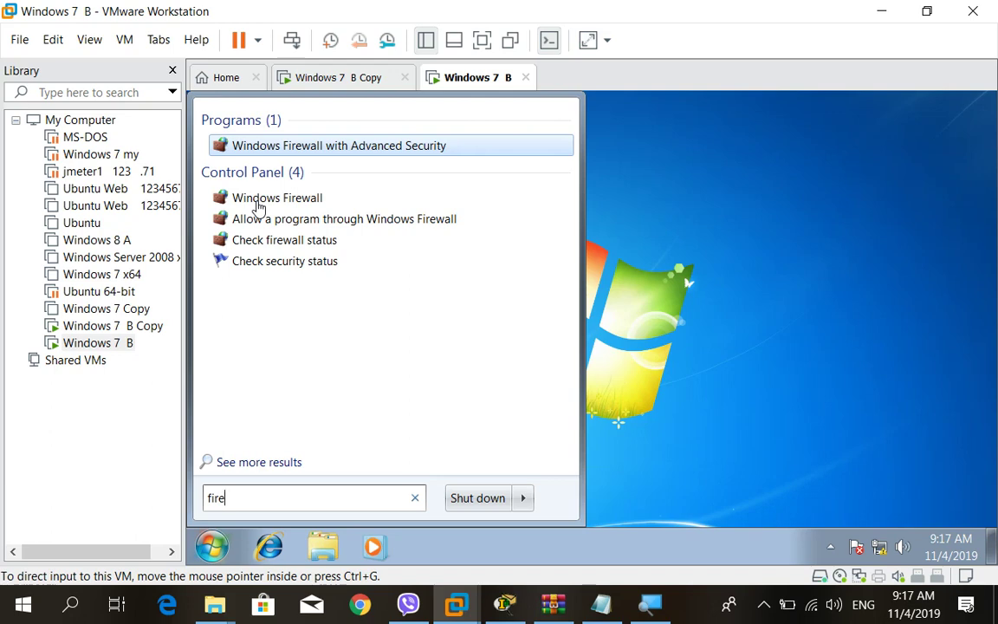
left_click(257, 205)
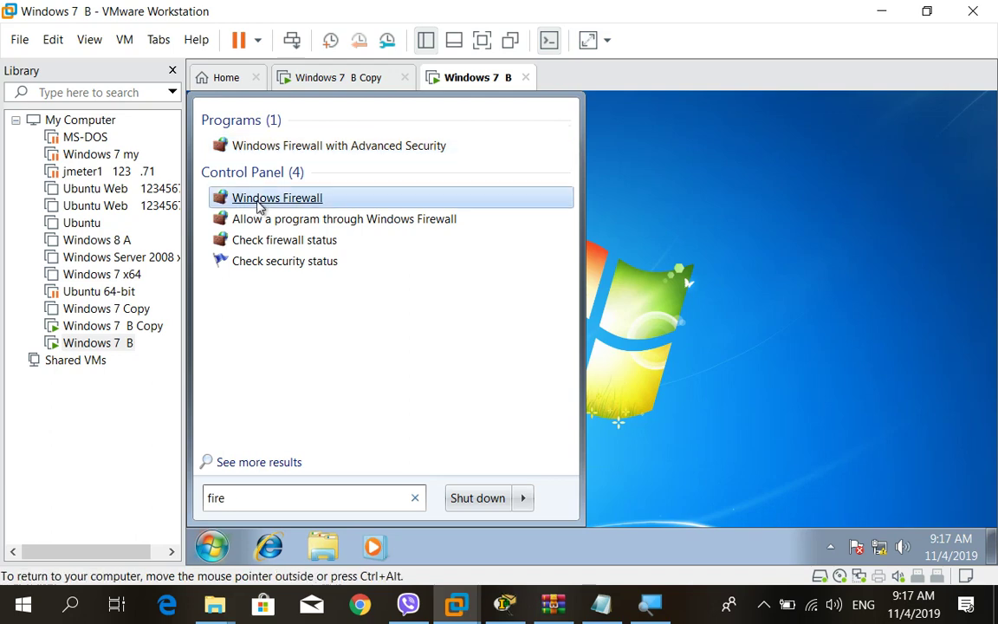
left_click(257, 202)
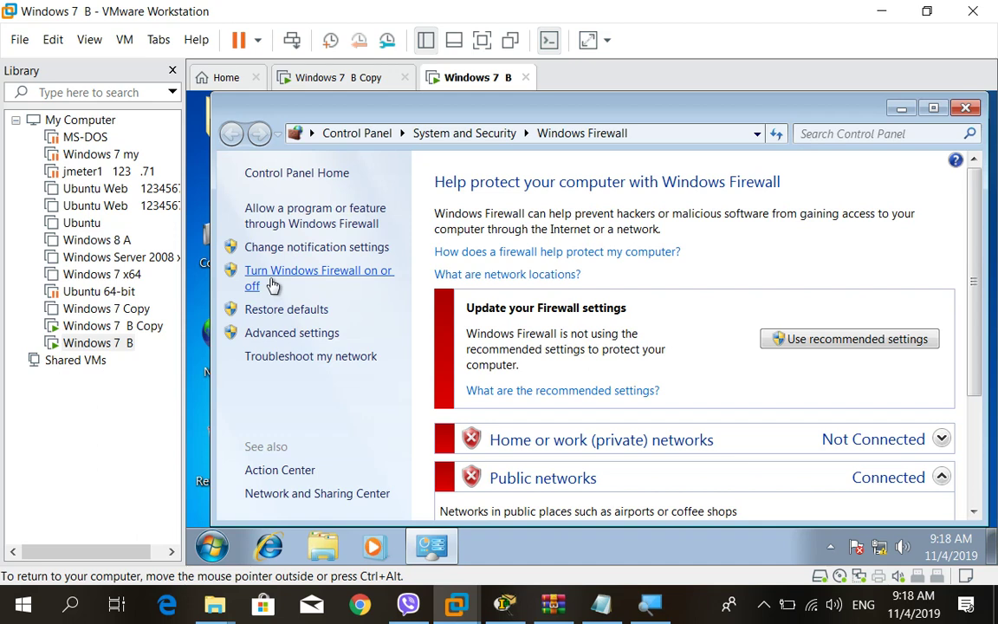
Magnify the screen to 150% and open the 'Turn Windows Firewall on or off' page.
left_click(650, 607)
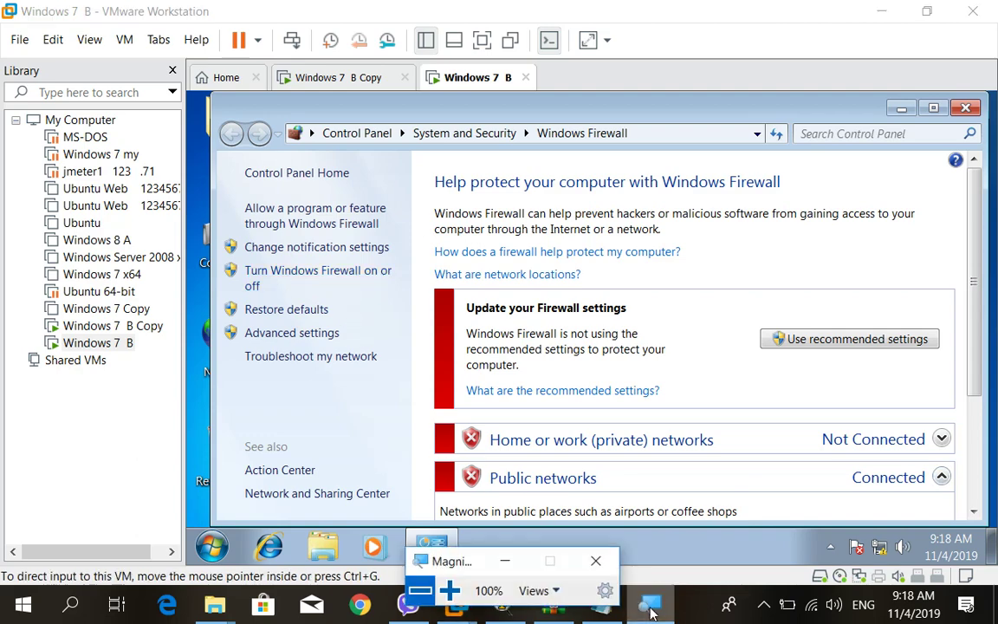
left_click(449, 591)
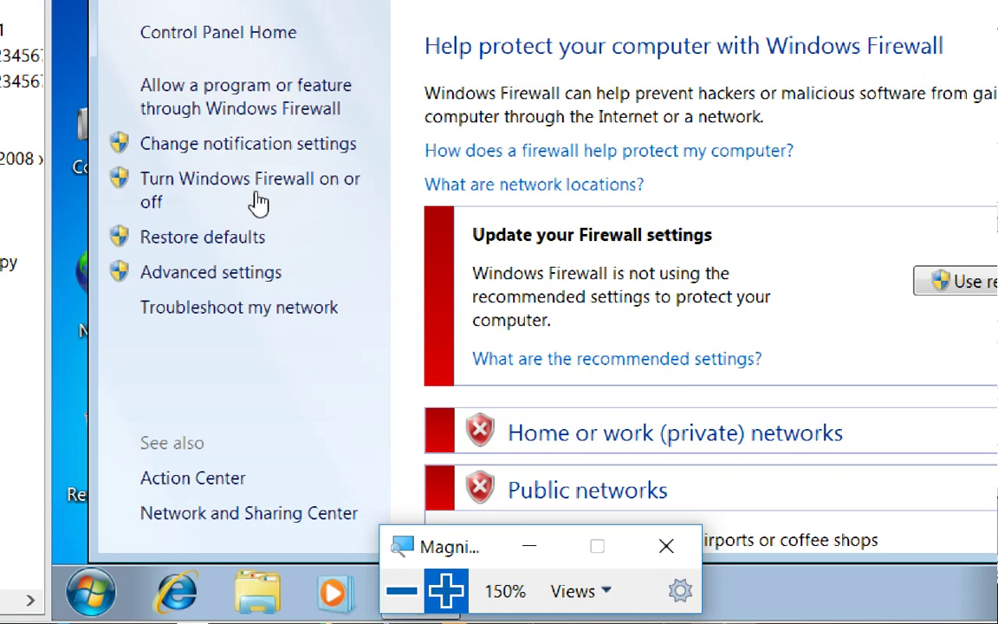
left_click(310, 236)
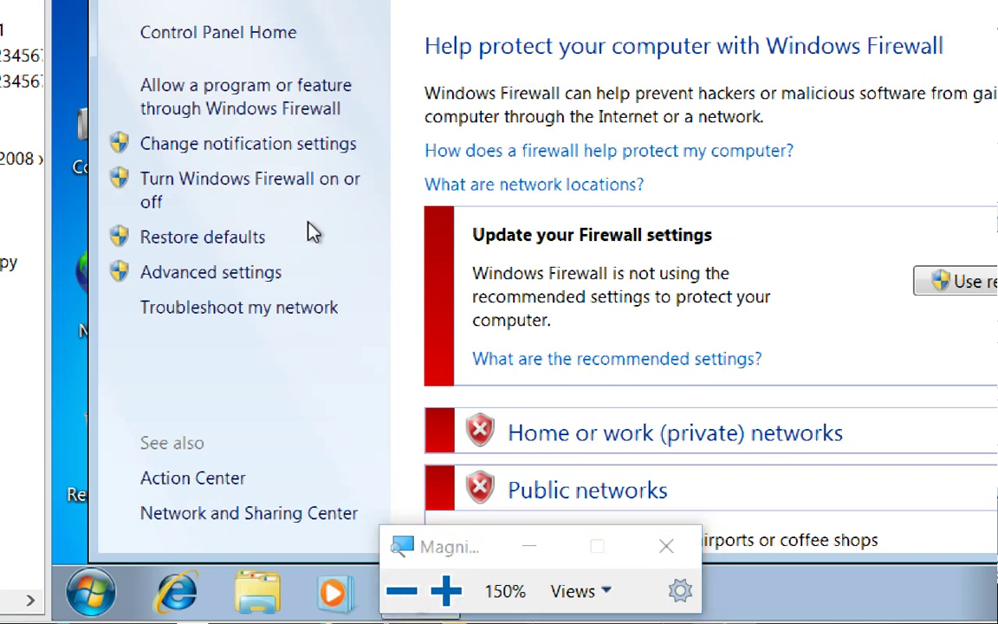
left_click(259, 195)
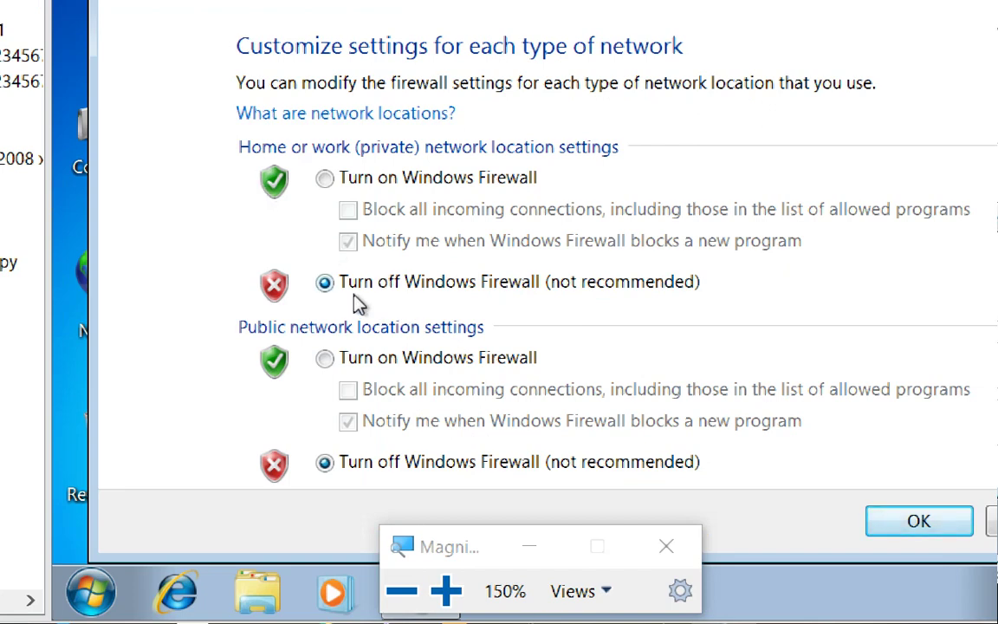
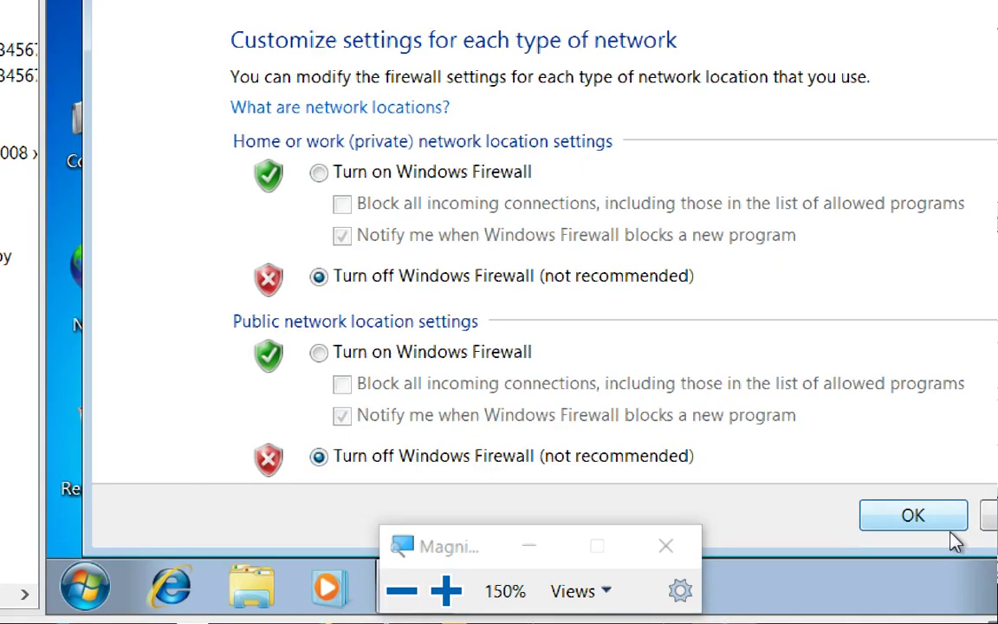
Save the firewall as off for home and public networks on Windows 7 B, then close the Windows Firewall window.
left_click(913, 516)
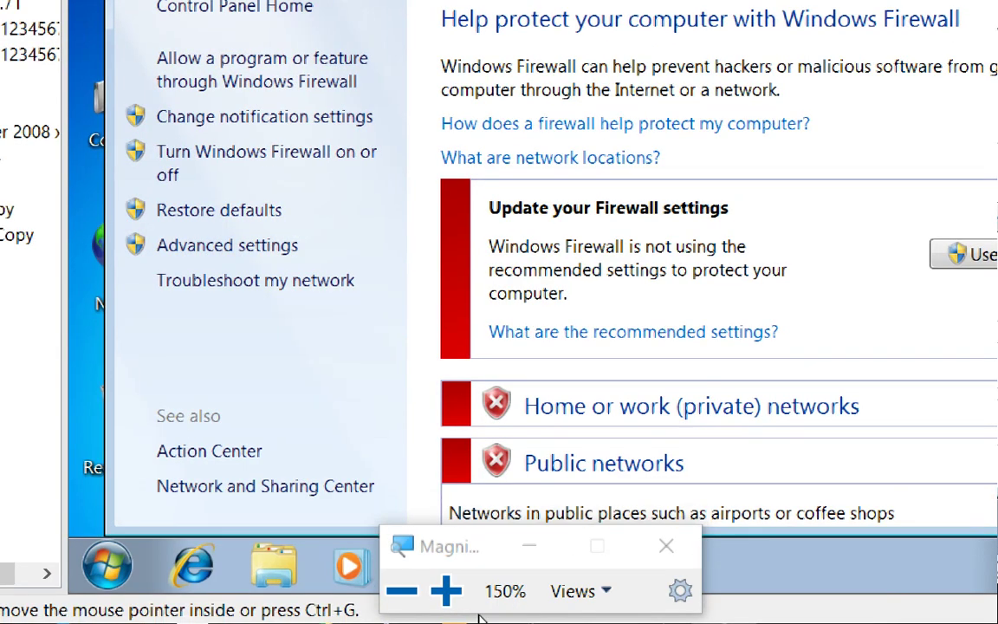
left_click(407, 592)
left_click(410, 592)
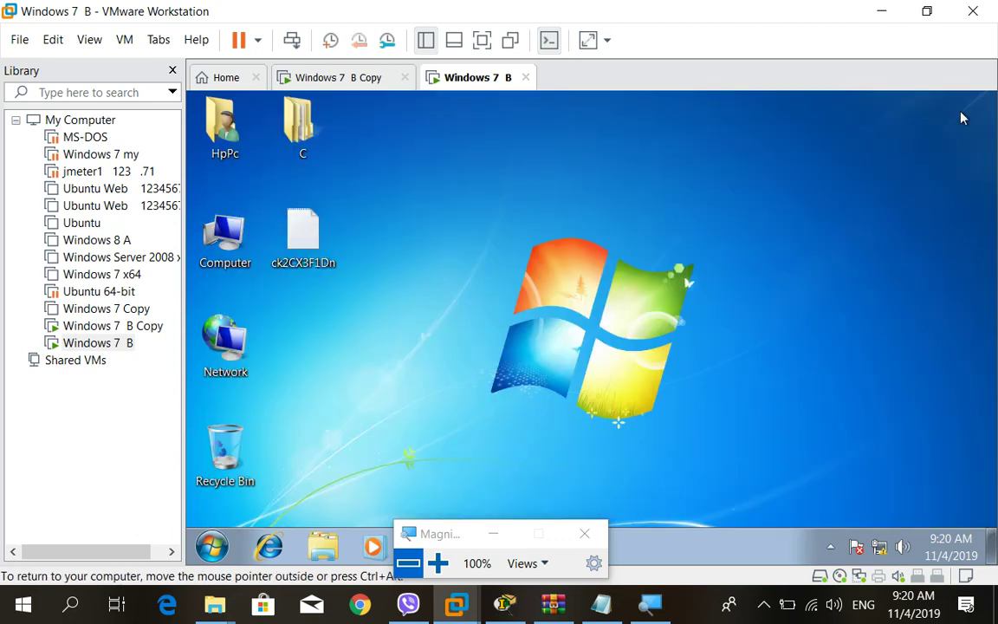
left_click(901, 108)
On Windows 7 B Copy, find Windows Firewall by searching 'fire' and turn it off for home and public networks.
left_click(360, 80)
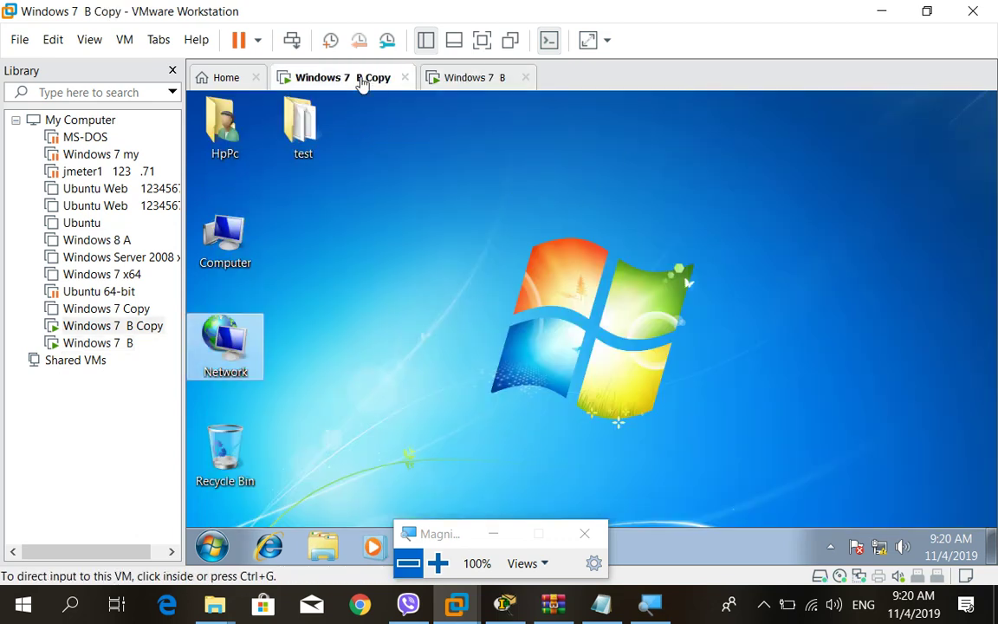
left_click(214, 544)
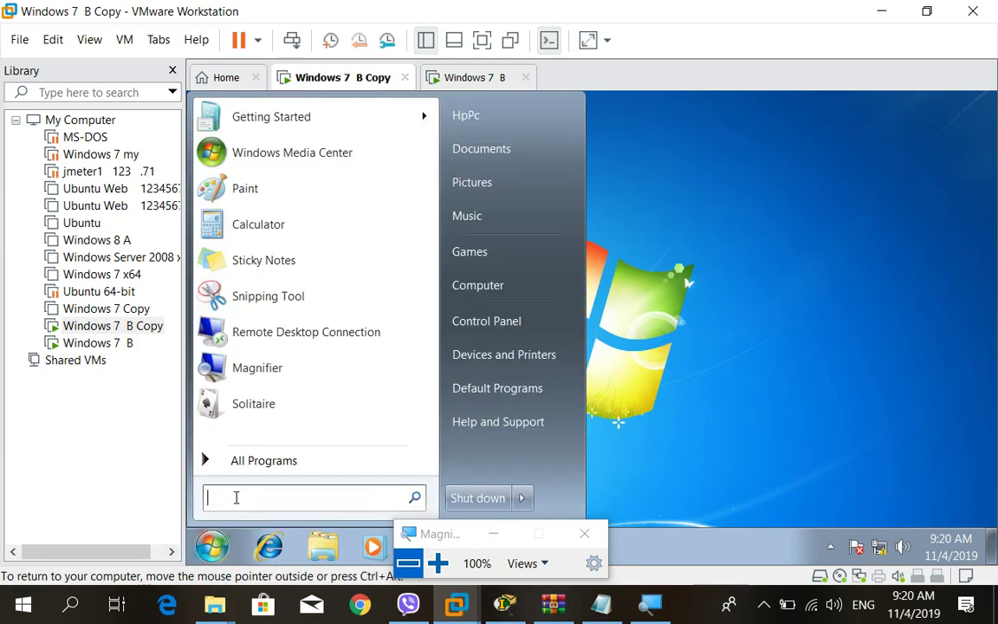
type("fire")
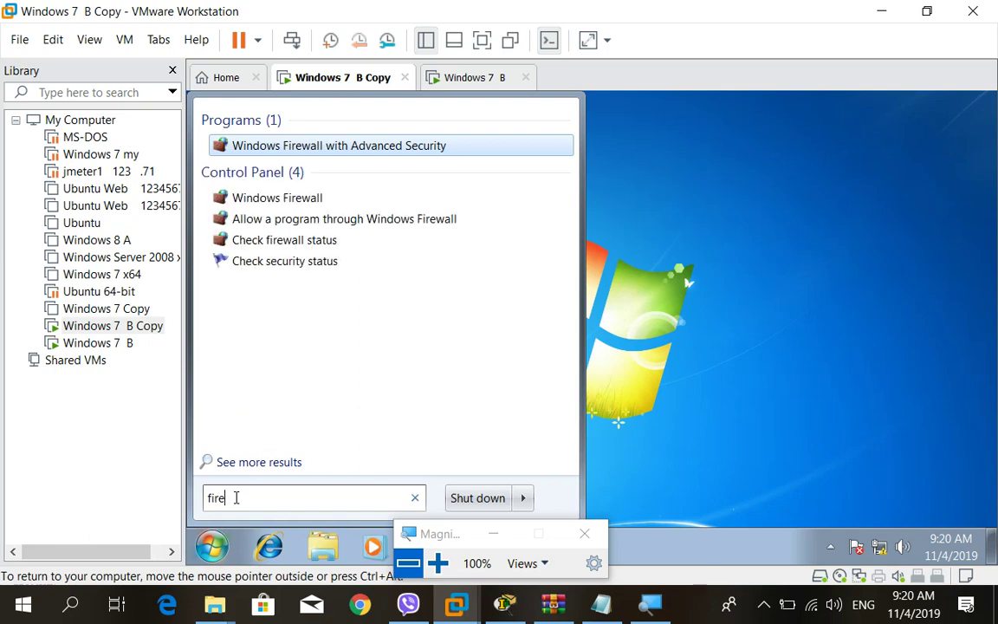
left_click(286, 201)
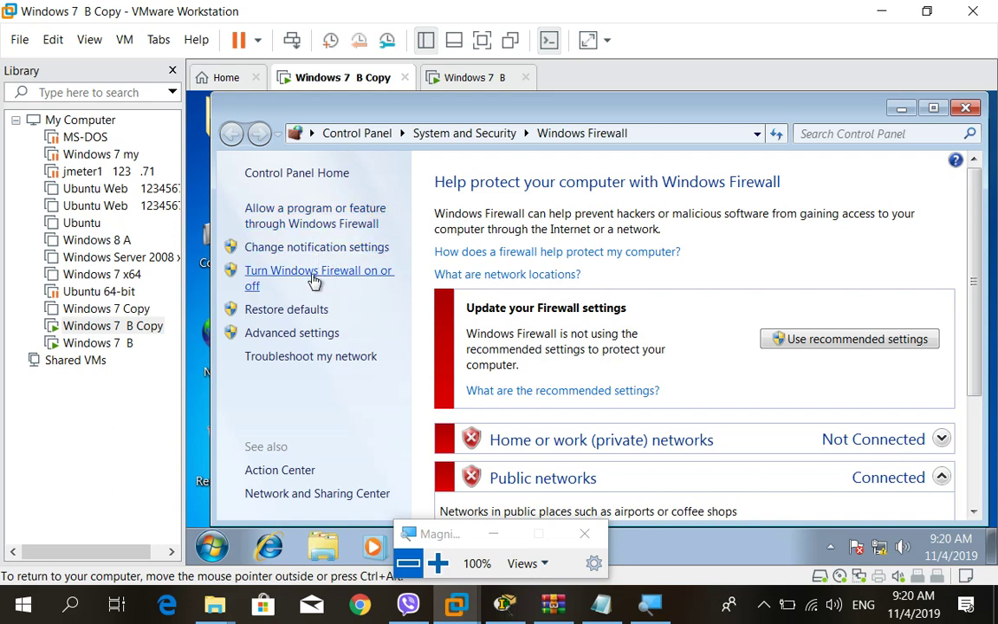
left_click(315, 279)
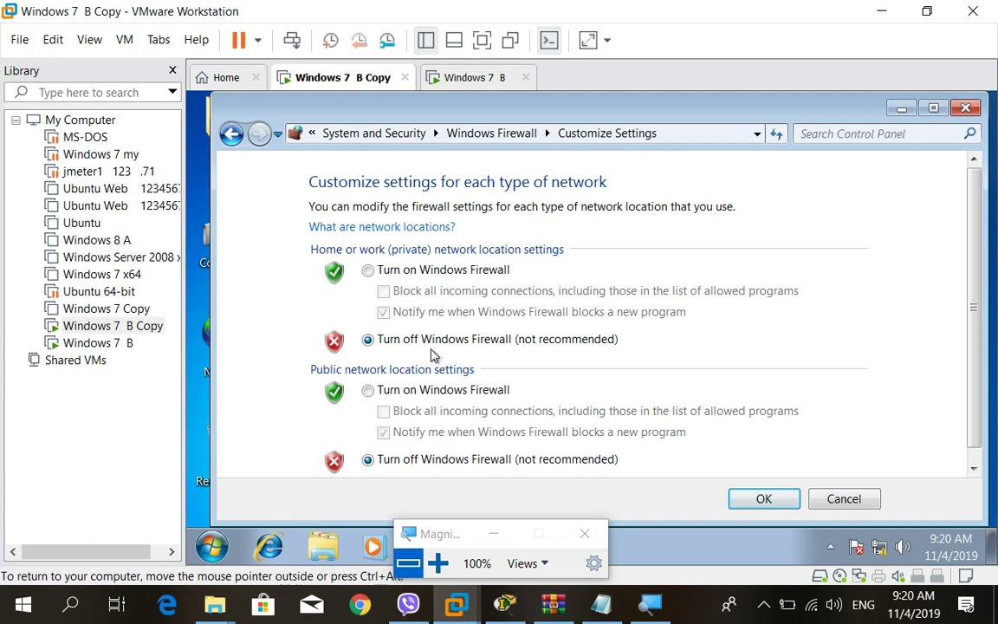
left_click(764, 499)
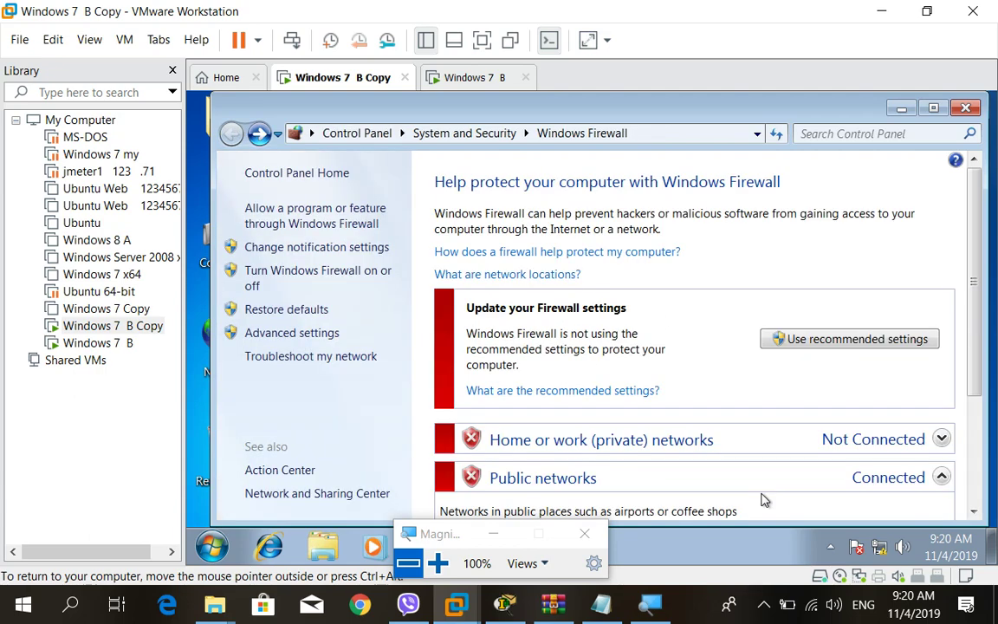
left_click(970, 110)
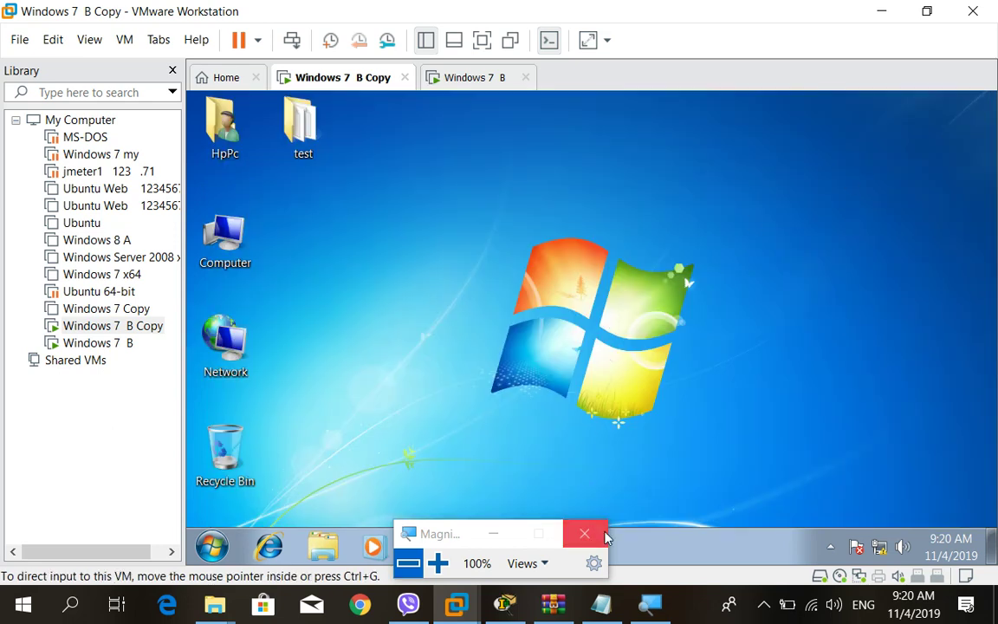
left_click(495, 534)
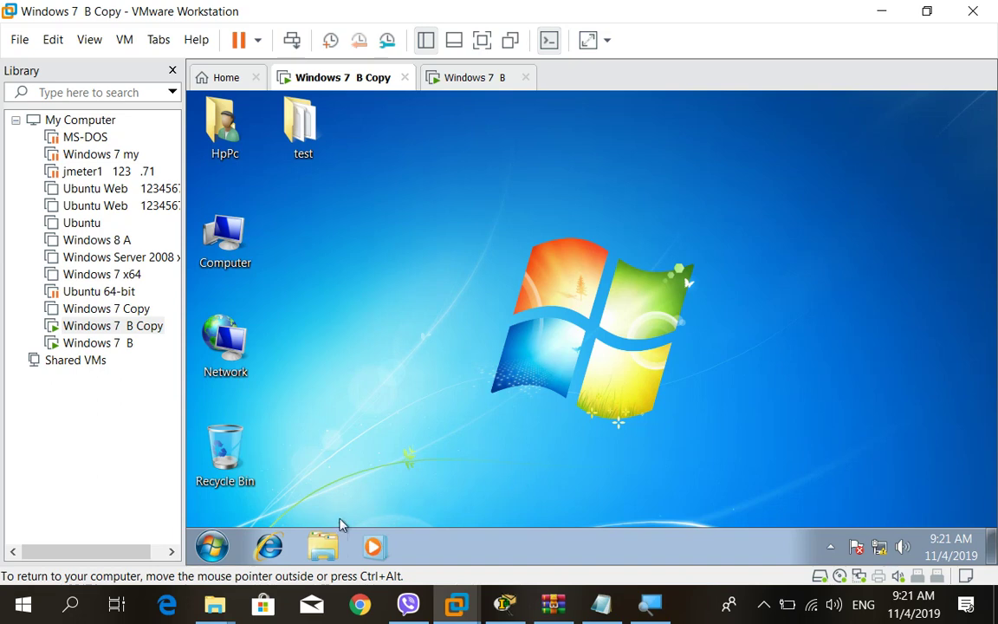
Launch cmd from the Windows 7 B Copy Start menu search to get a Command Prompt.
left_click(213, 546)
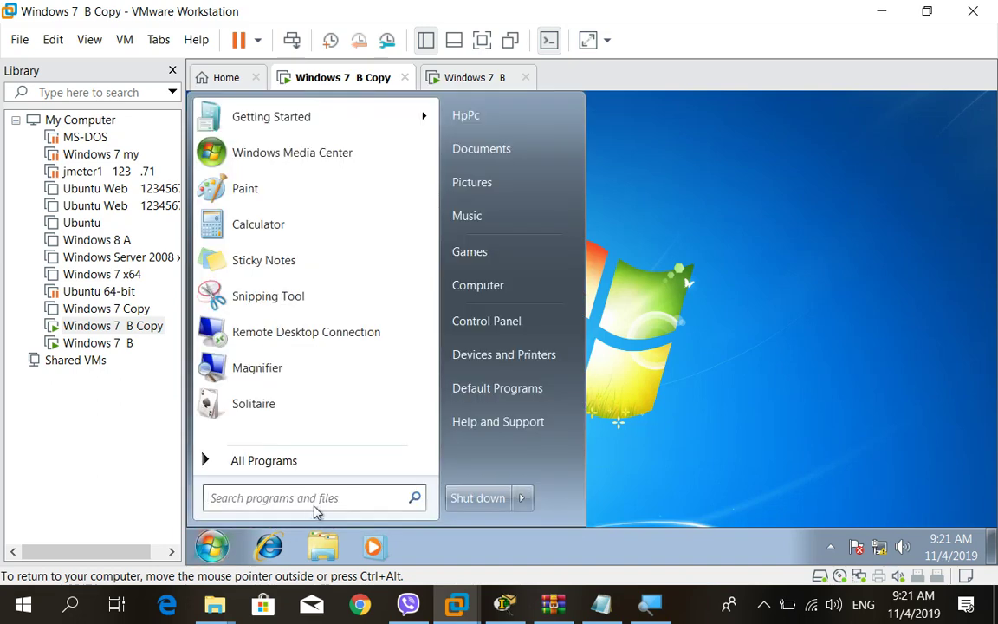
left_click(290, 503)
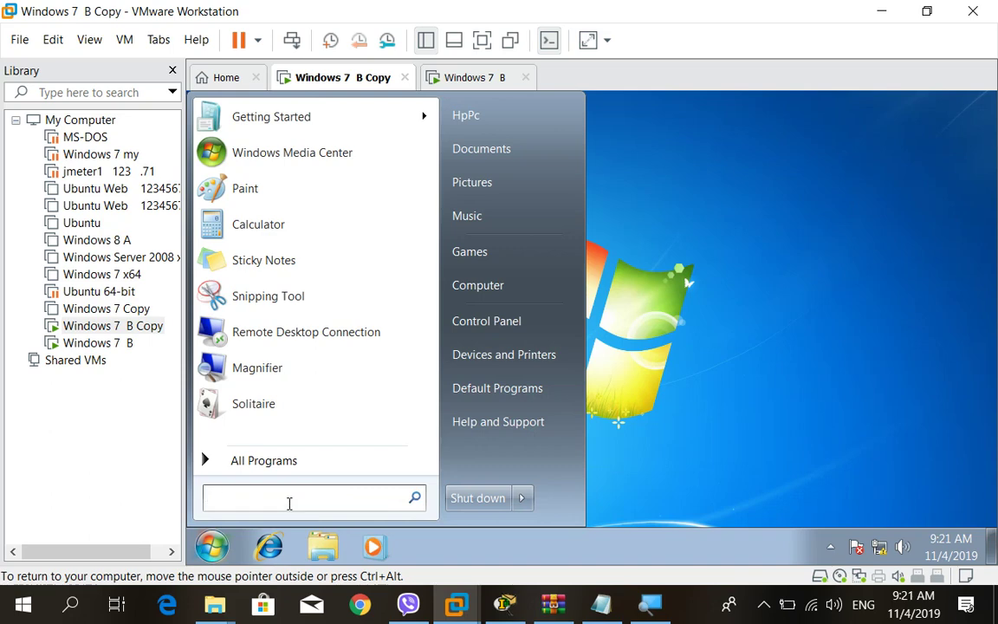
type("cmd")
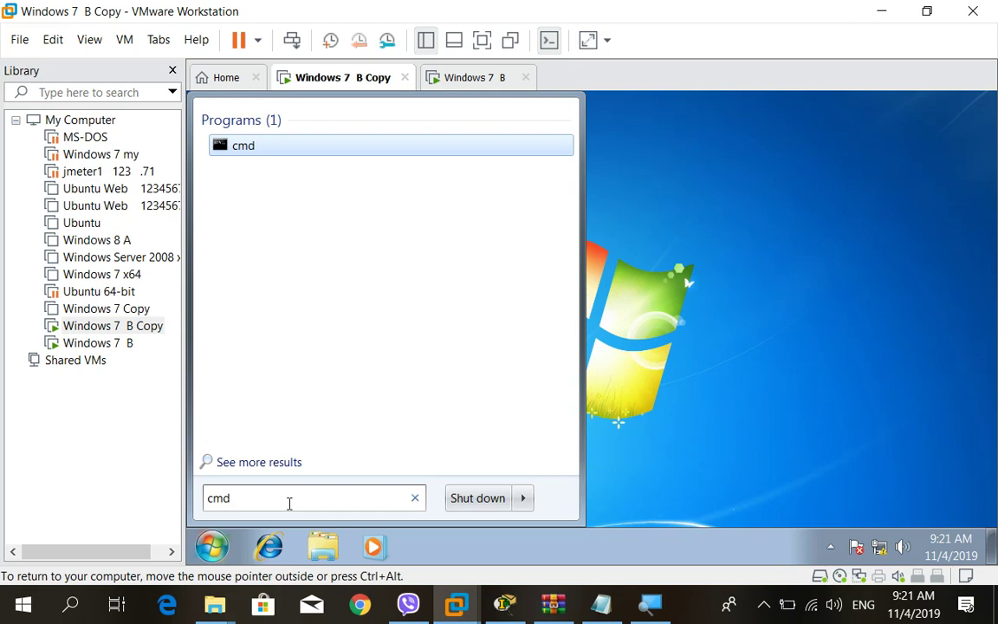
key("Return")
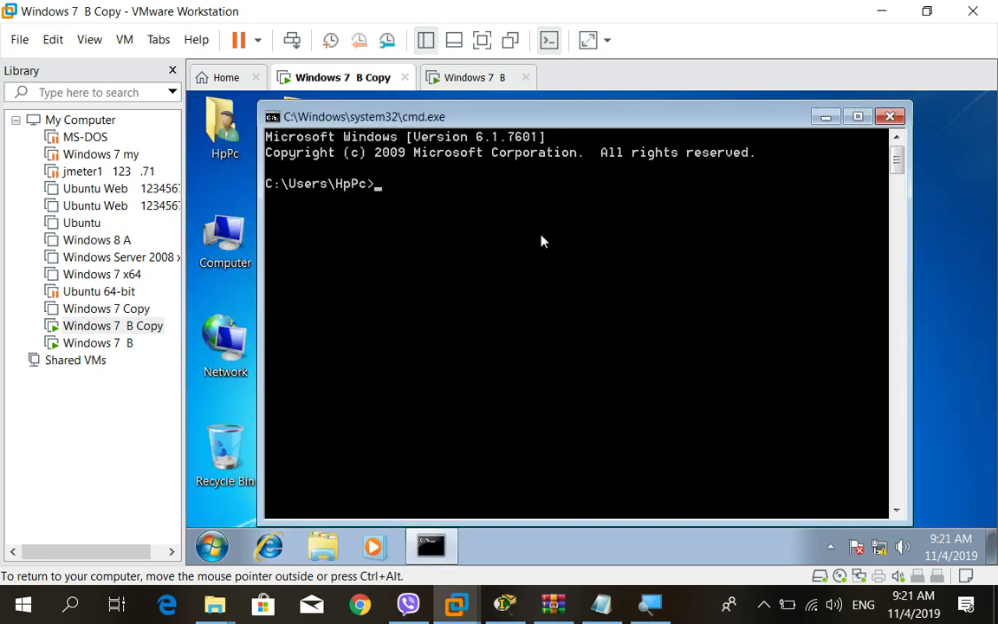
mouse_move(651, 604)
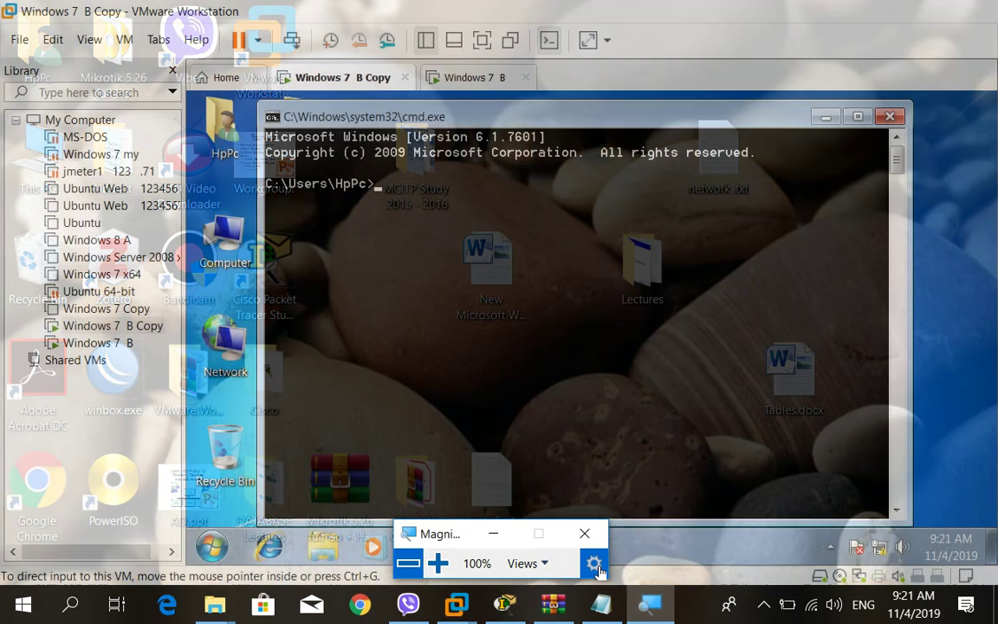
left_click(611, 558)
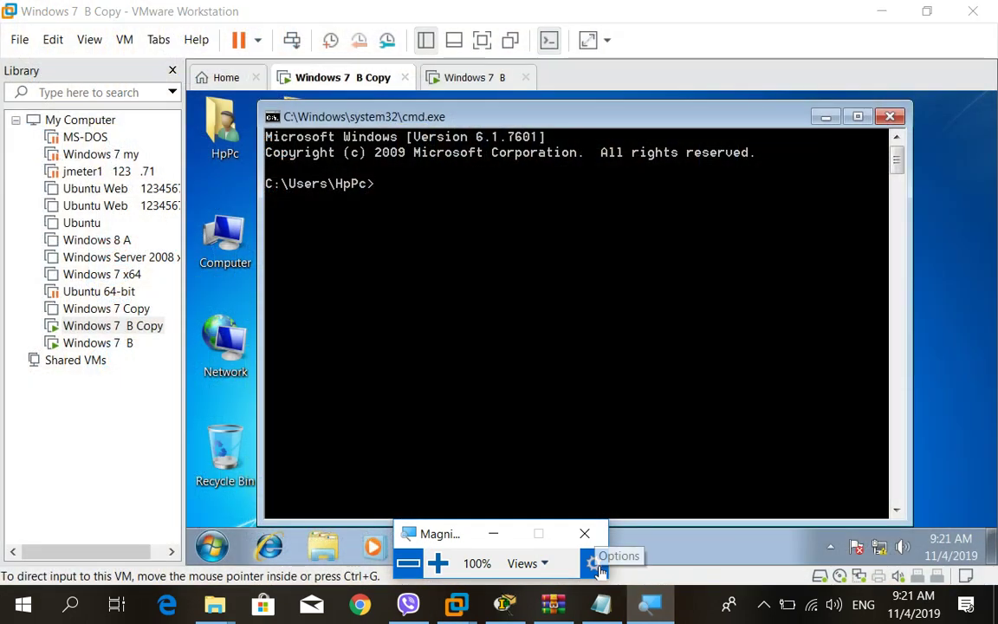
left_click(438, 563)
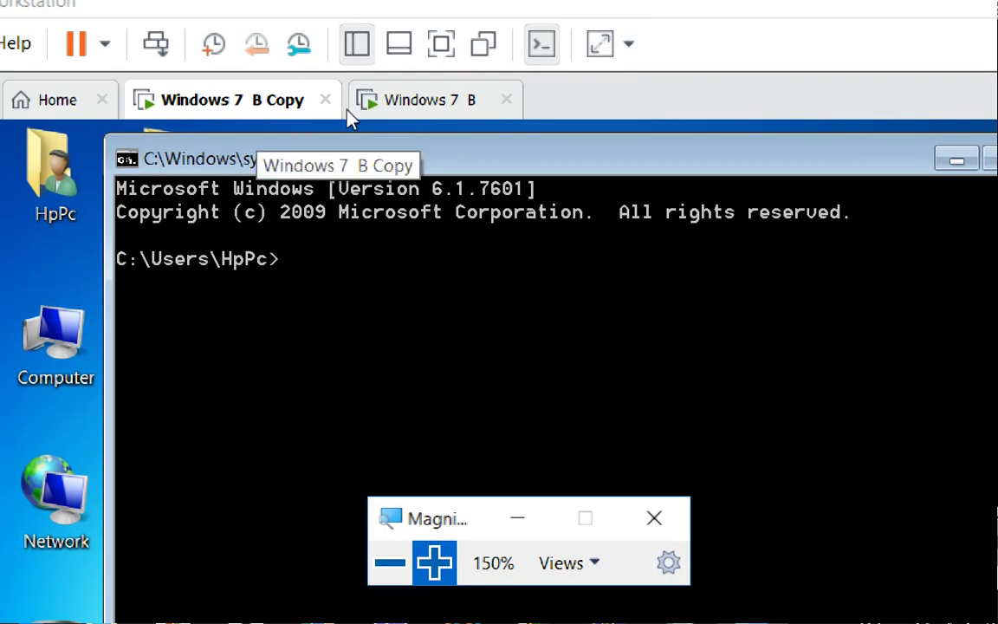
Run ping 192.168.1.11 in the Windows 7 B Copy Command Prompt, getting 4 of 4 replies.
left_click(293, 275)
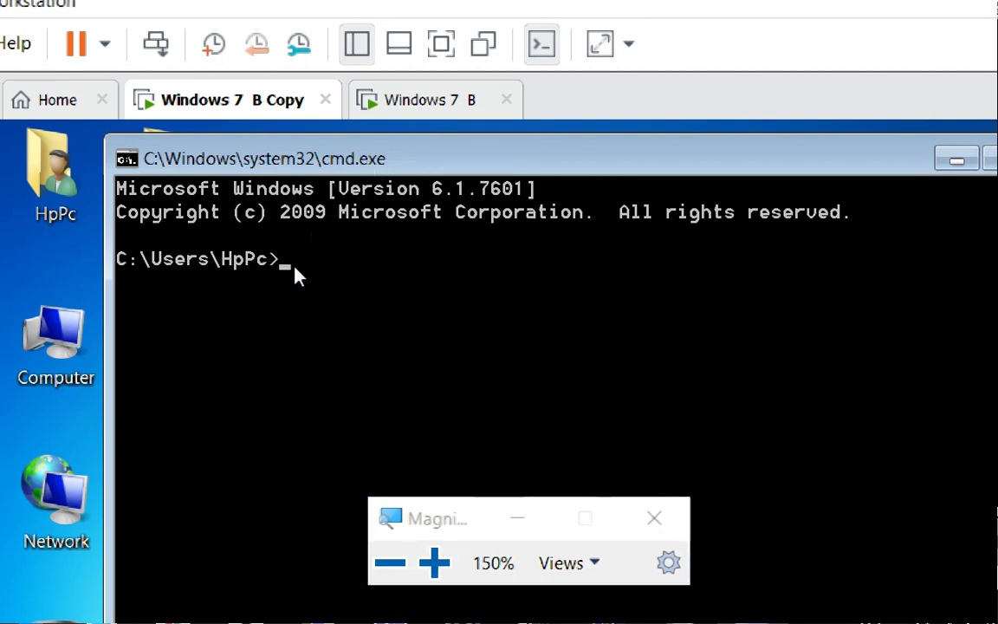
type("ping 192.16")
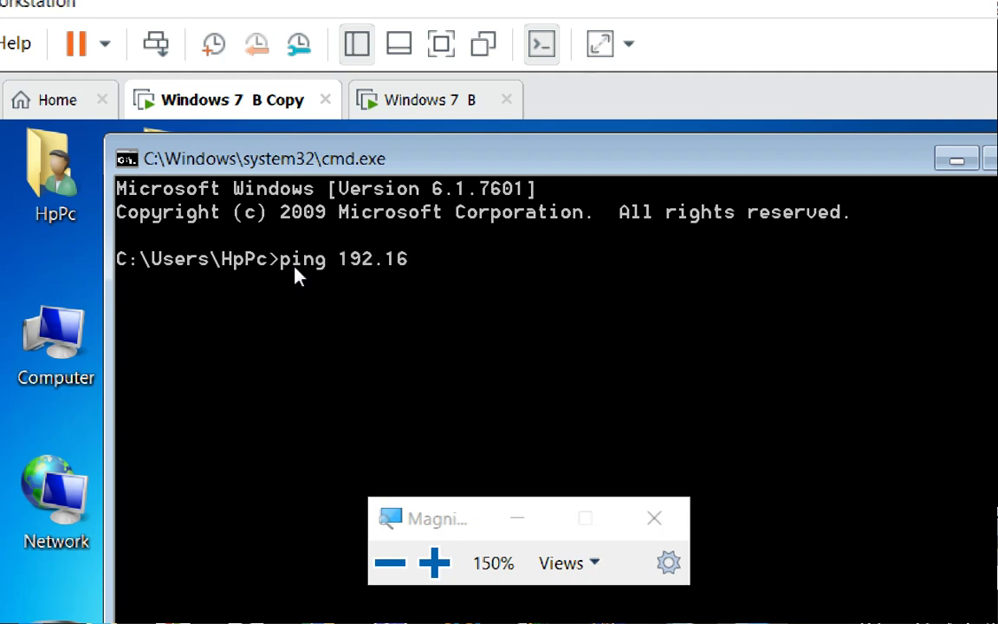
type("8.1.11")
key("Return")
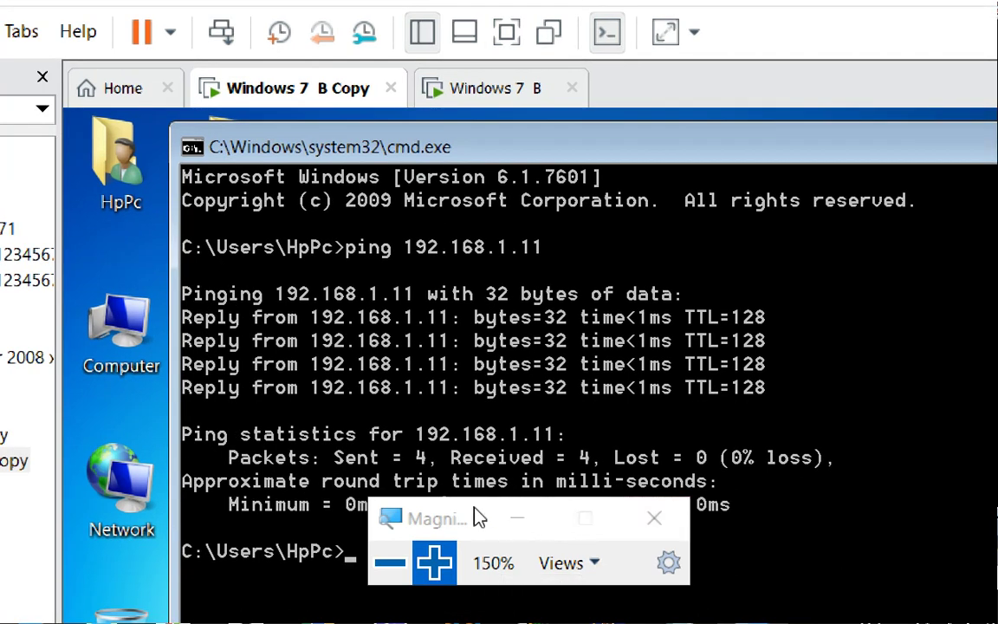
left_click_drag(479, 517, 617, 597)
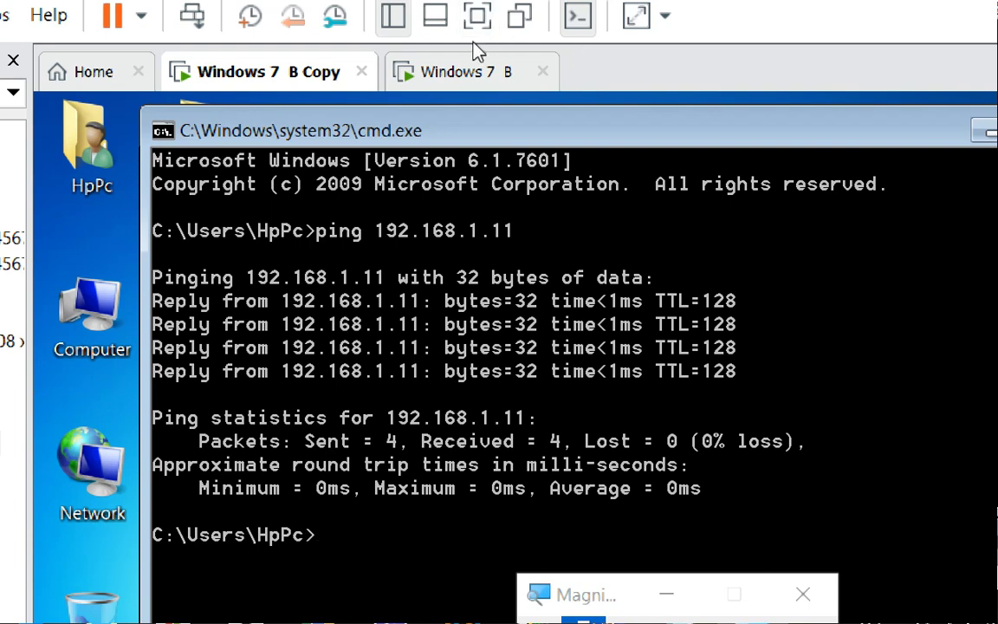
Switch to Windows 7 B and open a Command Prompt by searching 'cmd' in Start.
left_click(465, 72)
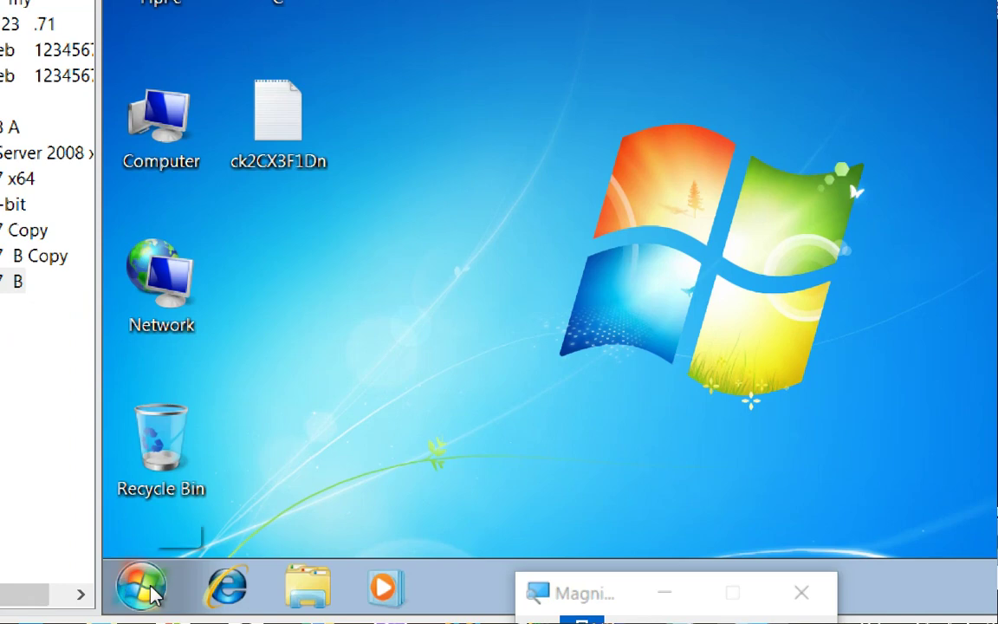
left_click(148, 590)
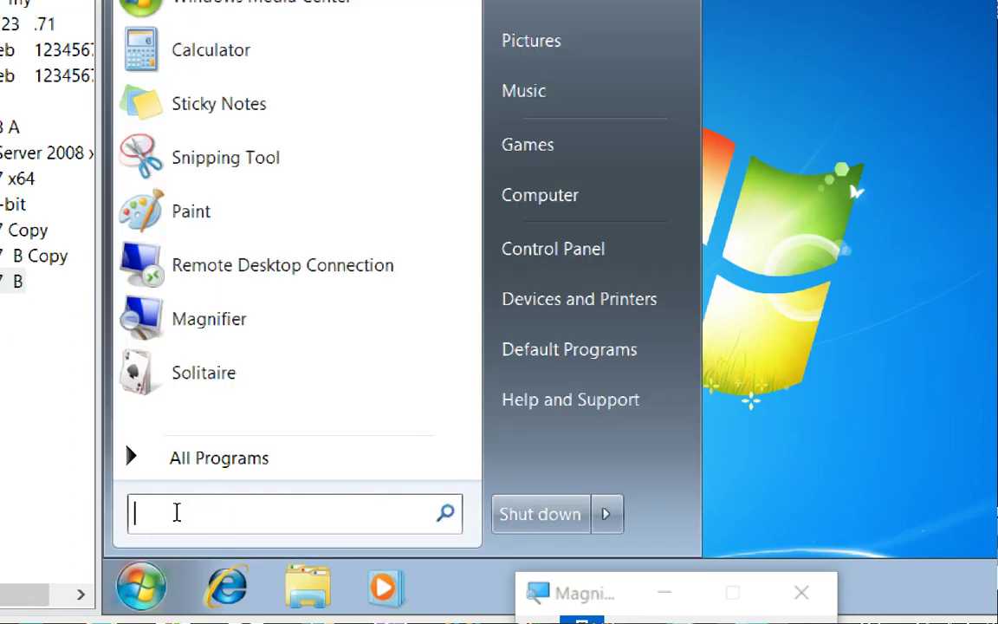
type("cmd")
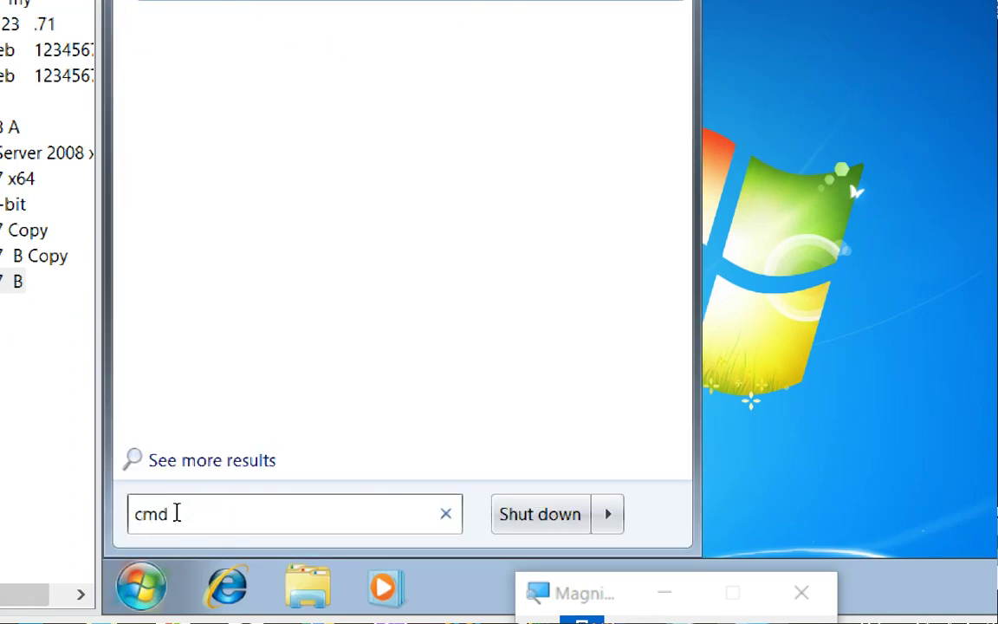
key("Return")
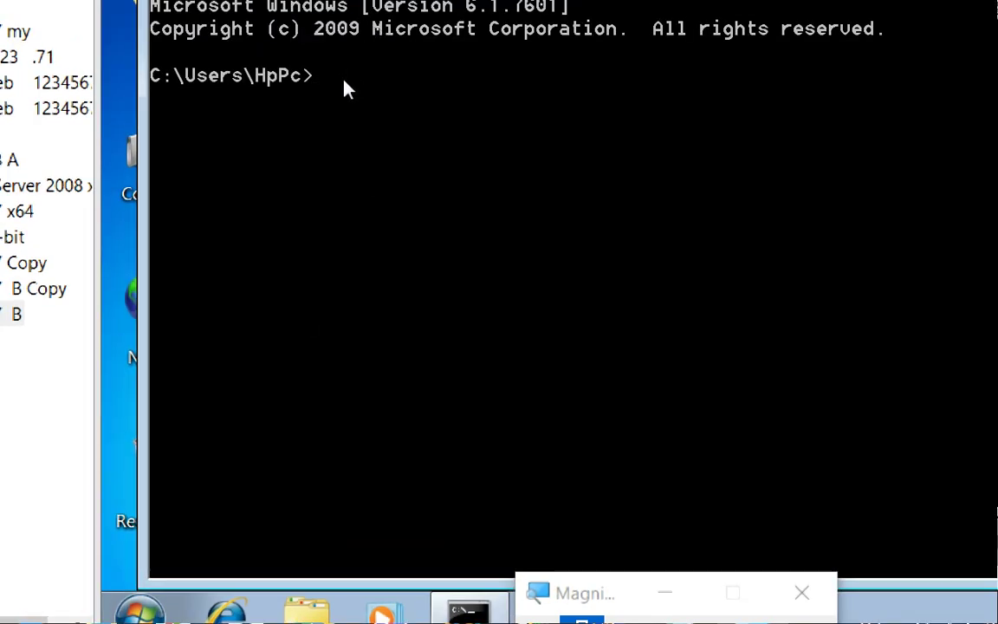
Ping 192.168.1.10, receiving 4 of 4 replies with 0% loss.
type("ping")
type("192")
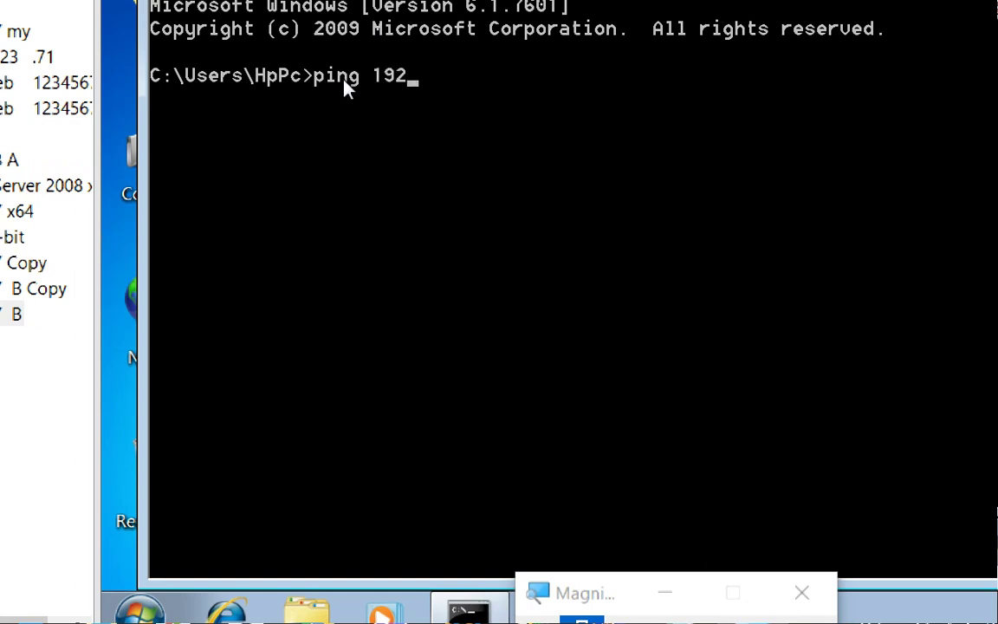
type(".168.1.10")
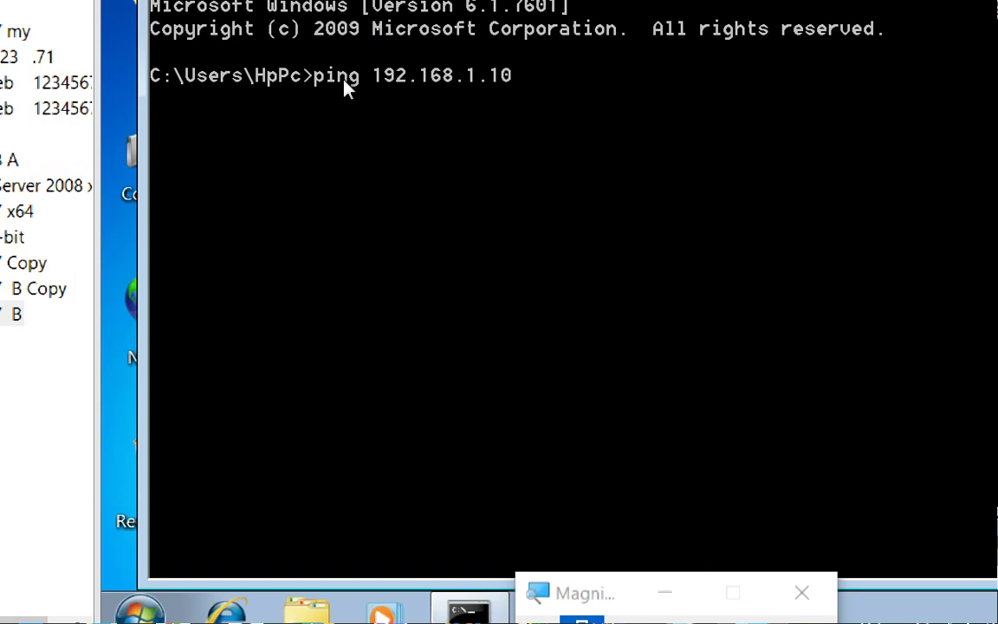
key("Return")
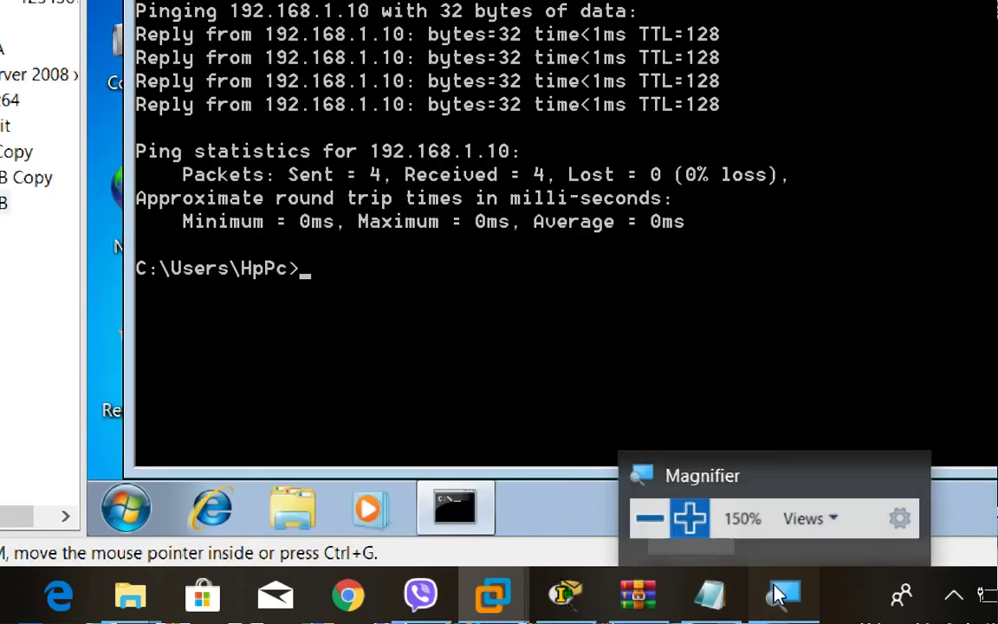
Reset the Magnifier to 100% and close the Windows 7 B Command Prompt window.
left_click(777, 595)
left_click(538, 588)
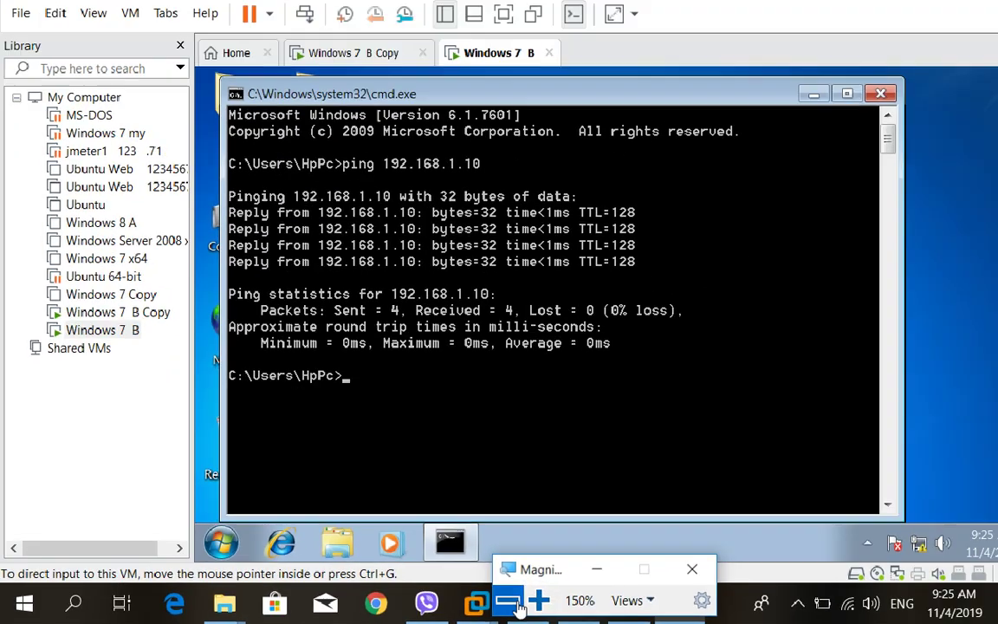
left_click(510, 602)
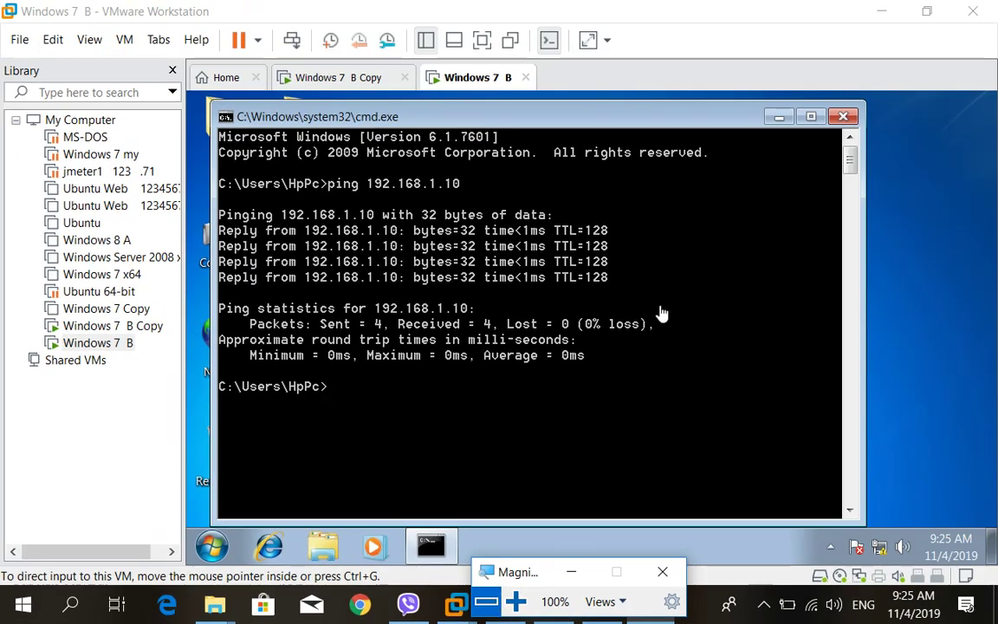
left_click(841, 118)
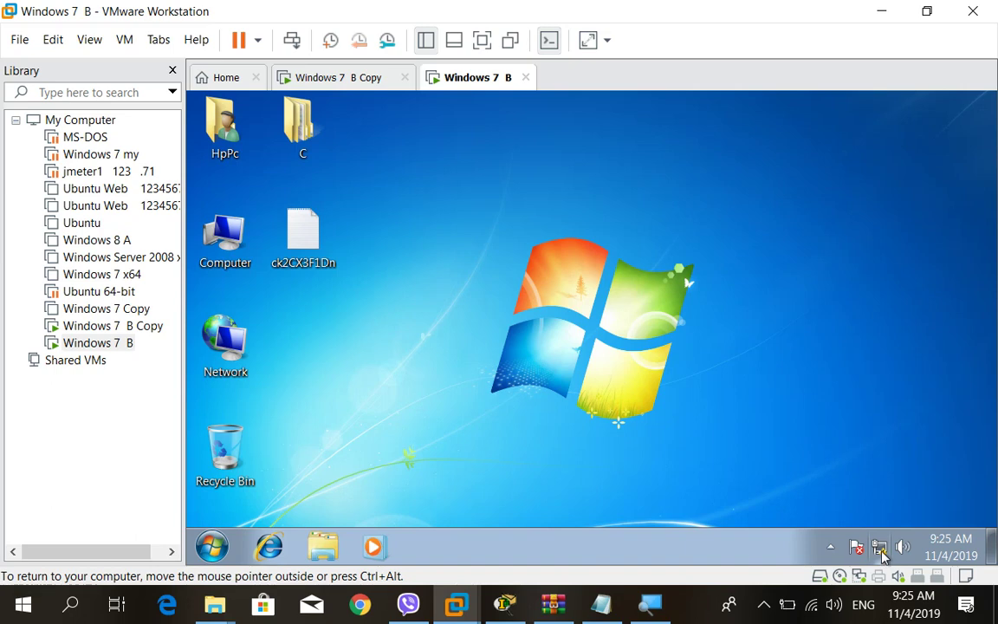
Use the Windows 7 B tray network icon to reach the Network and Sharing Center.
left_click(880, 549)
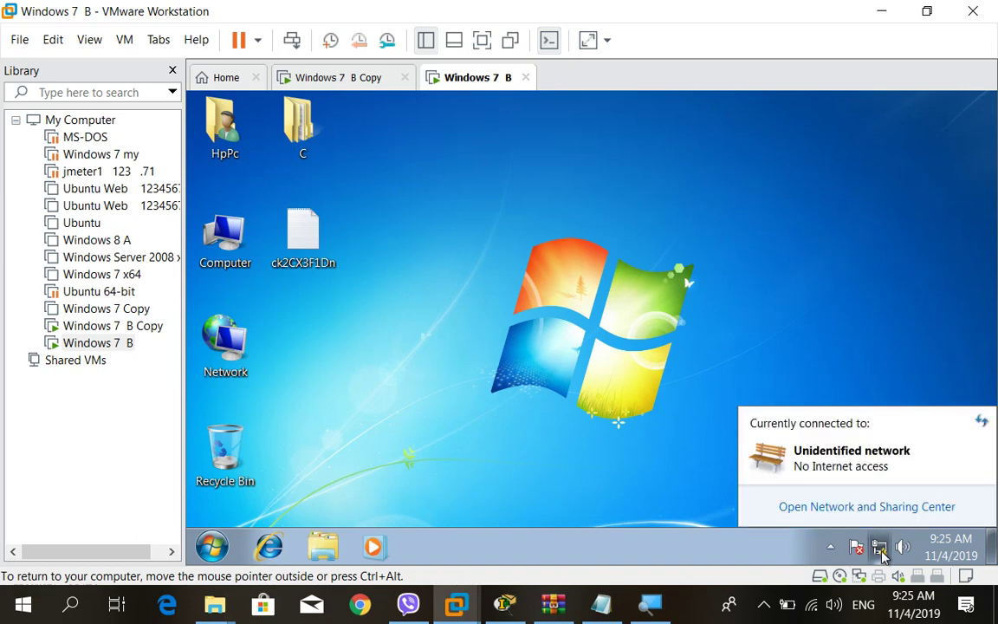
left_click(832, 508)
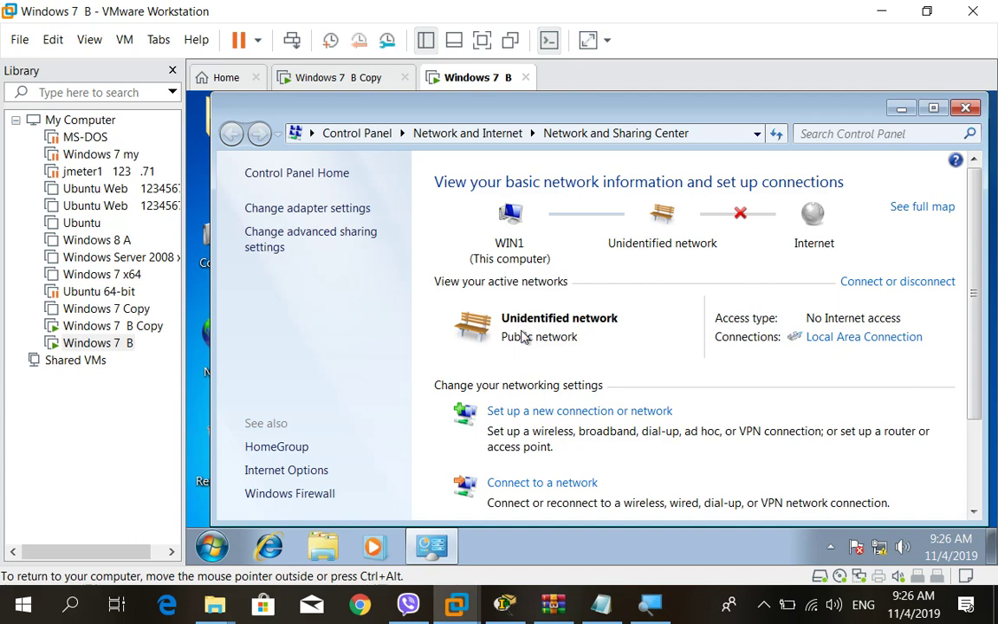
left_click(478, 332)
left_click(827, 517)
left_click(333, 241)
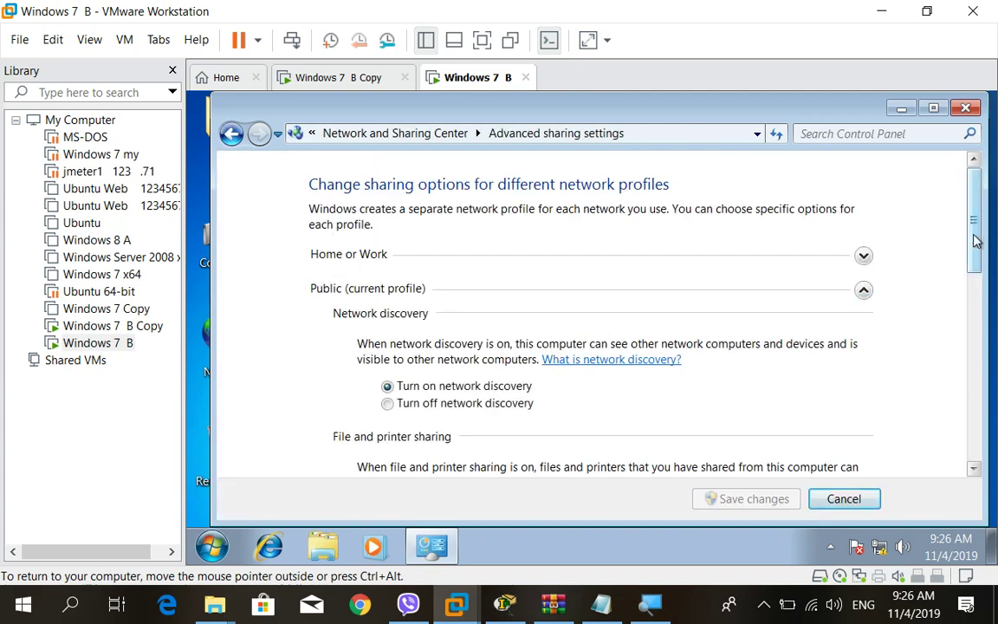
left_click_drag(976, 241, 958, 231)
left_click(964, 108)
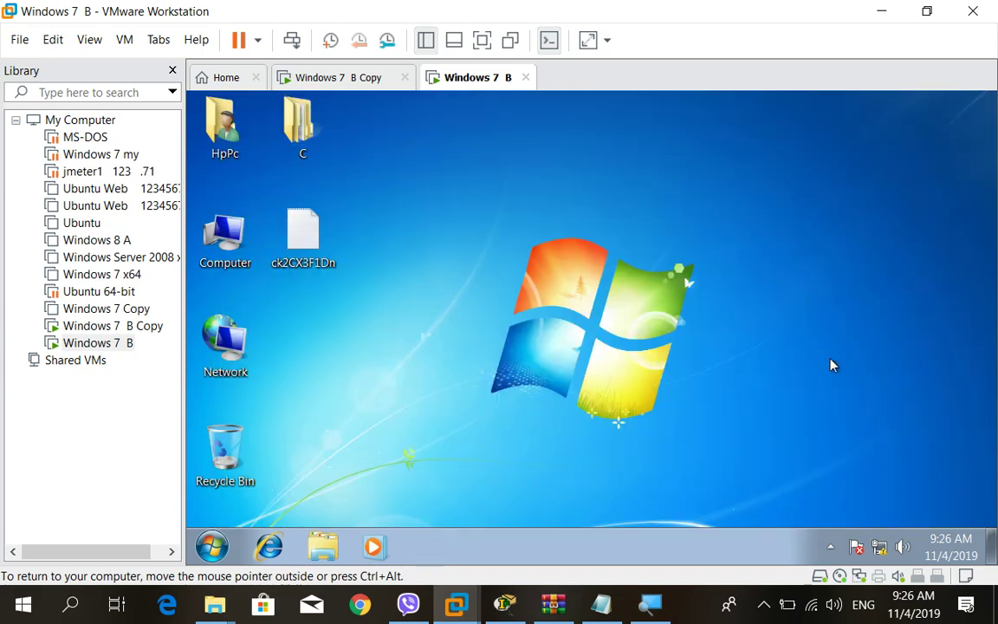
left_click(856, 546)
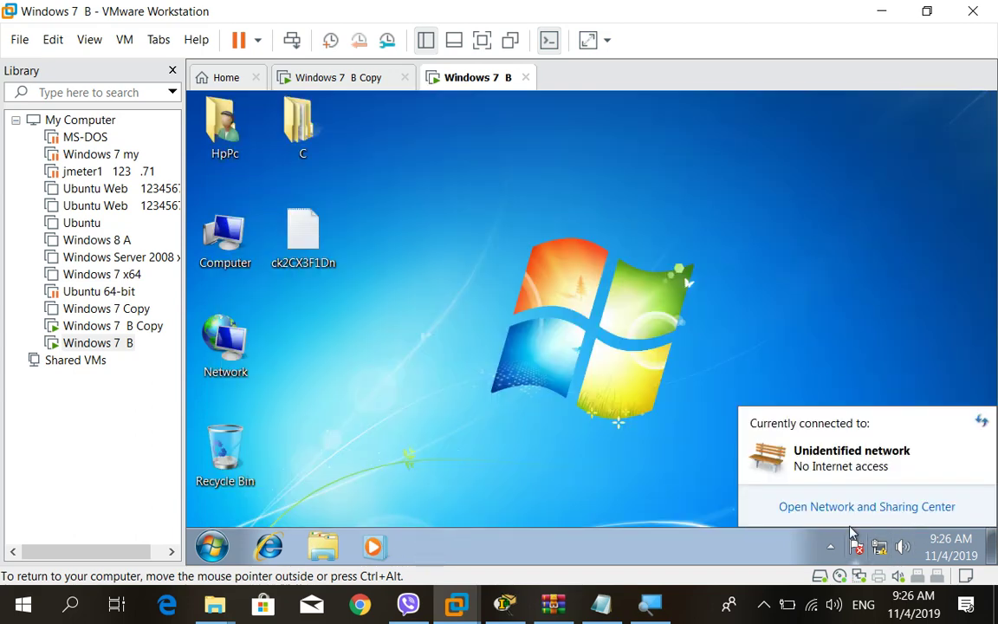
left_click(833, 508)
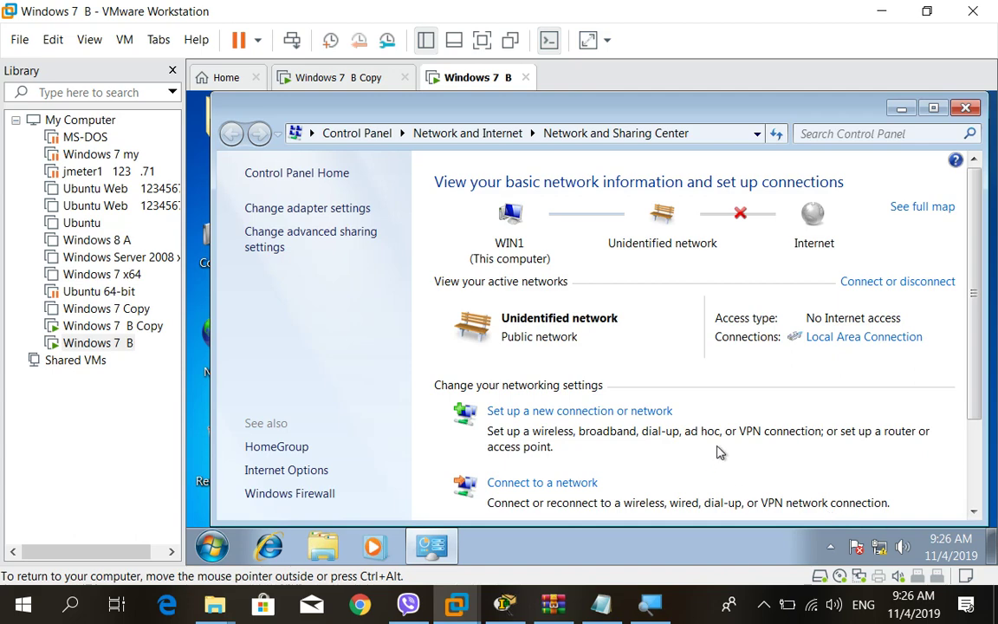
left_click_drag(973, 331, 981, 451)
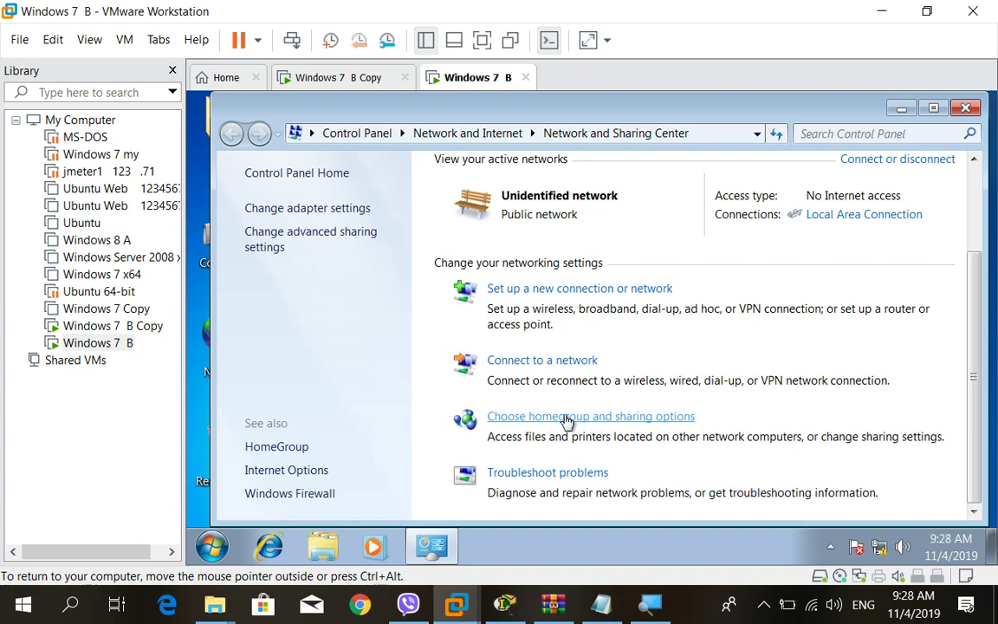
Leave the homegroup on Windows 7 B via homegroup and sharing options, then switch to Windows 7 B Copy.
left_click(567, 418)
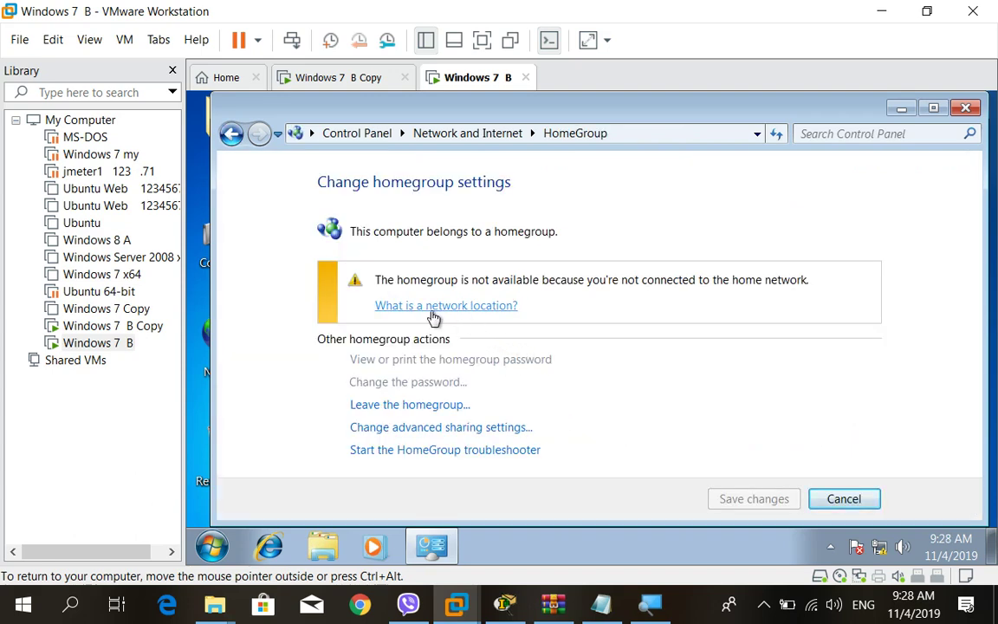
left_click(424, 406)
left_click(477, 266)
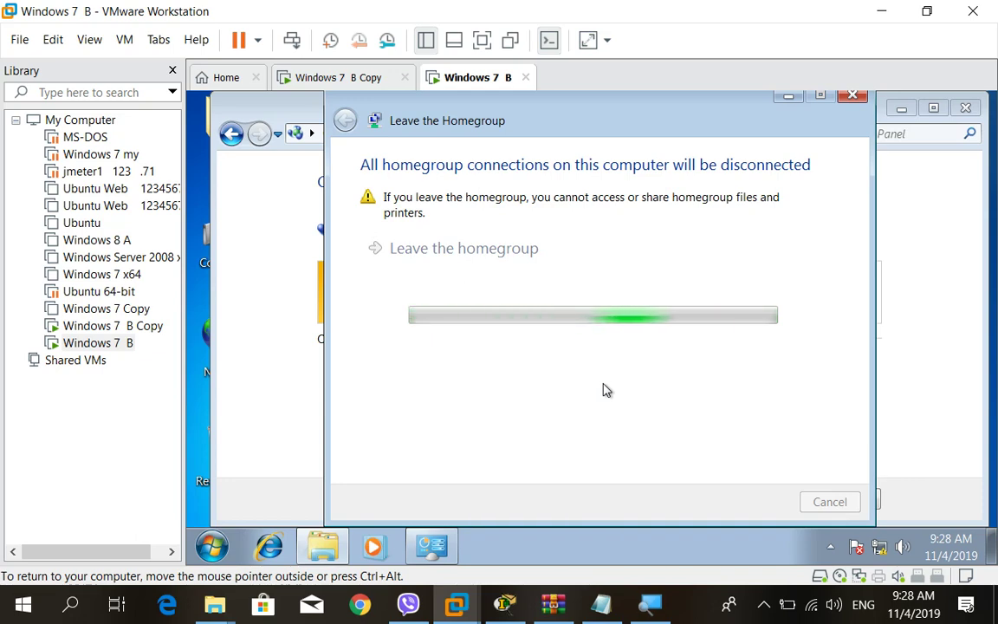
left_click(312, 80)
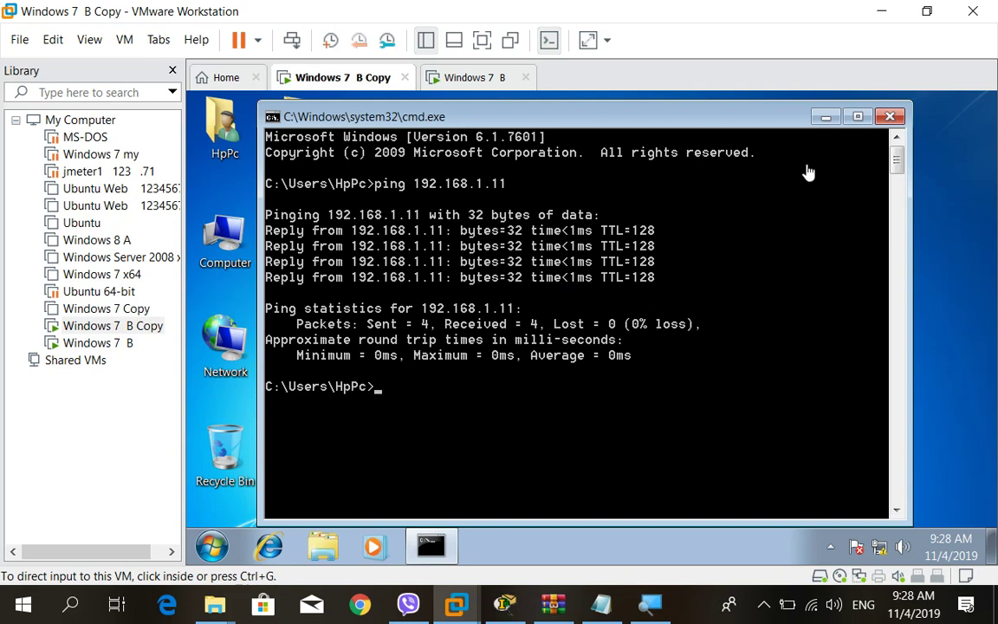
Close the Command Prompt and check the Network folder from Network and Sharing Center.
left_click(889, 116)
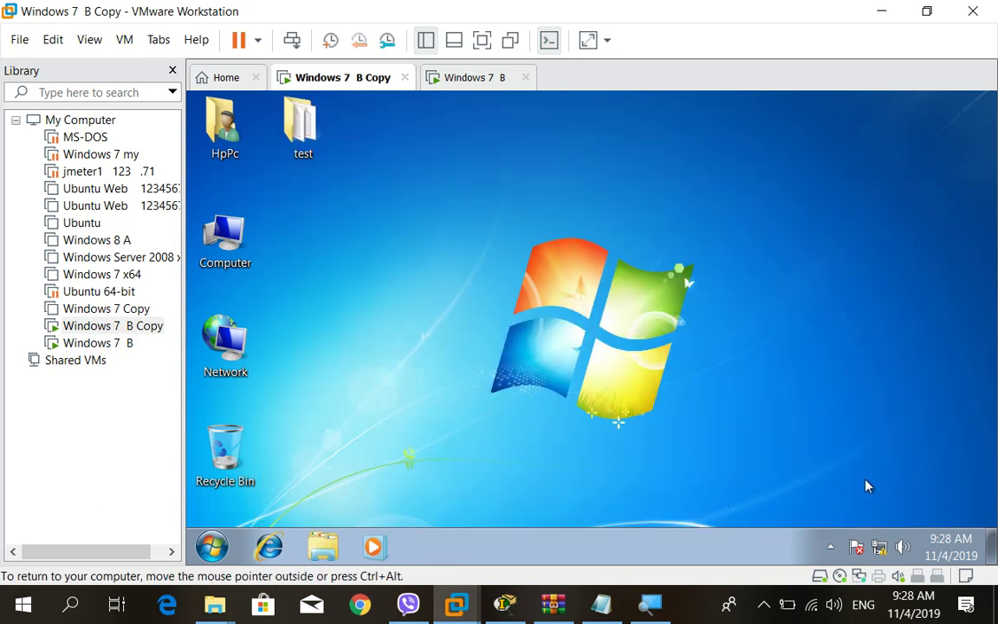
left_click(879, 546)
left_click(819, 568)
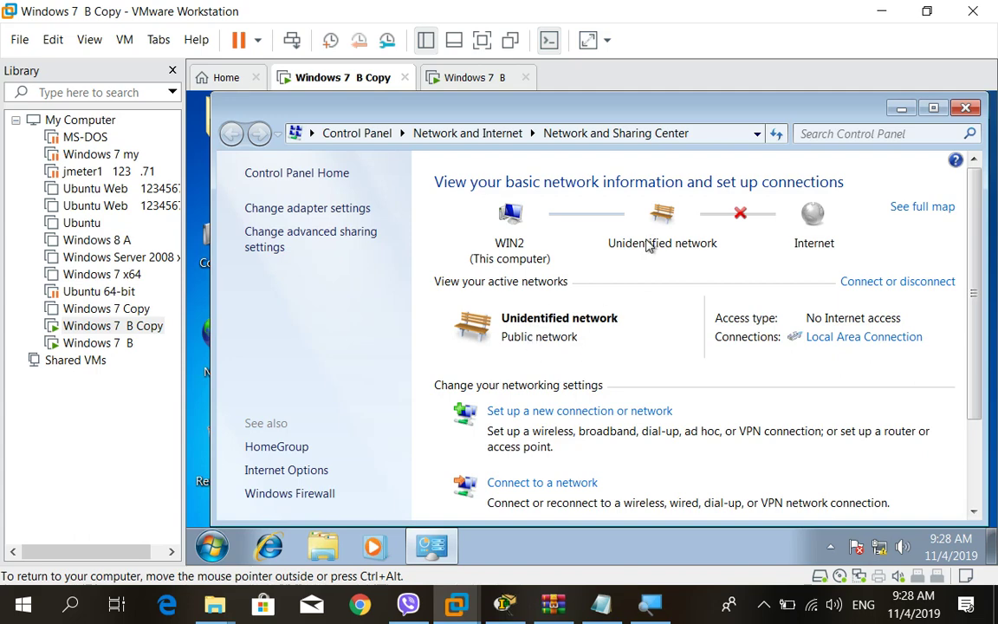
left_click(664, 214)
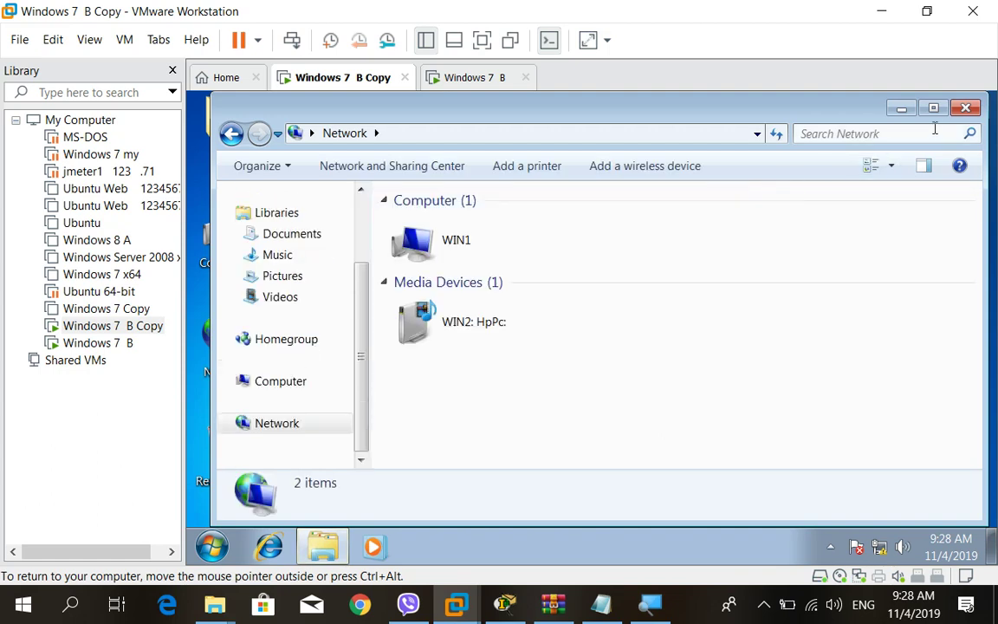
left_click(964, 107)
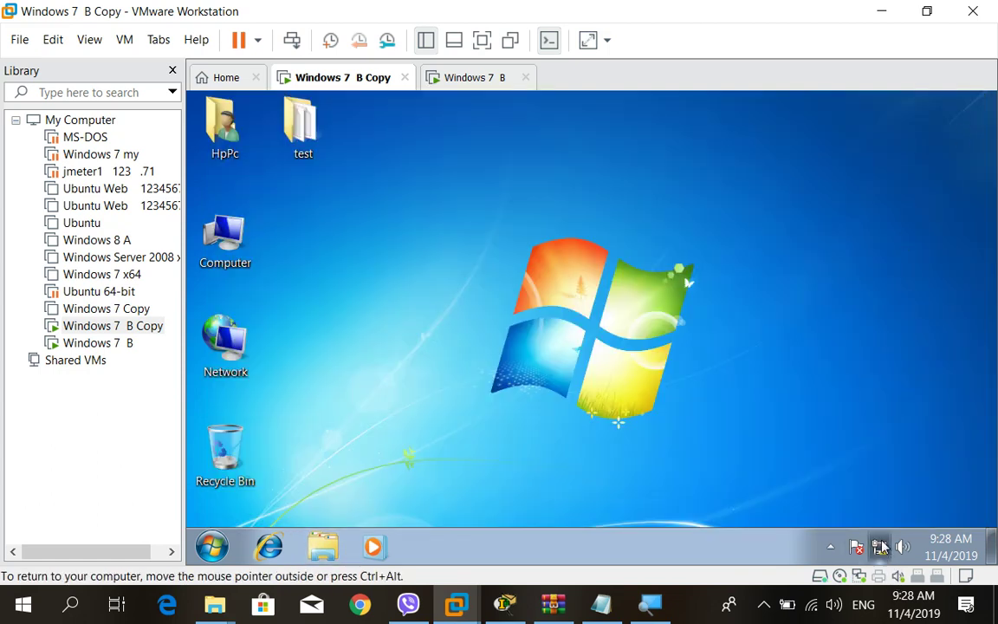
Reopen Network and Sharing Center and review the Local Area Connection status.
left_click(879, 547)
left_click(846, 508)
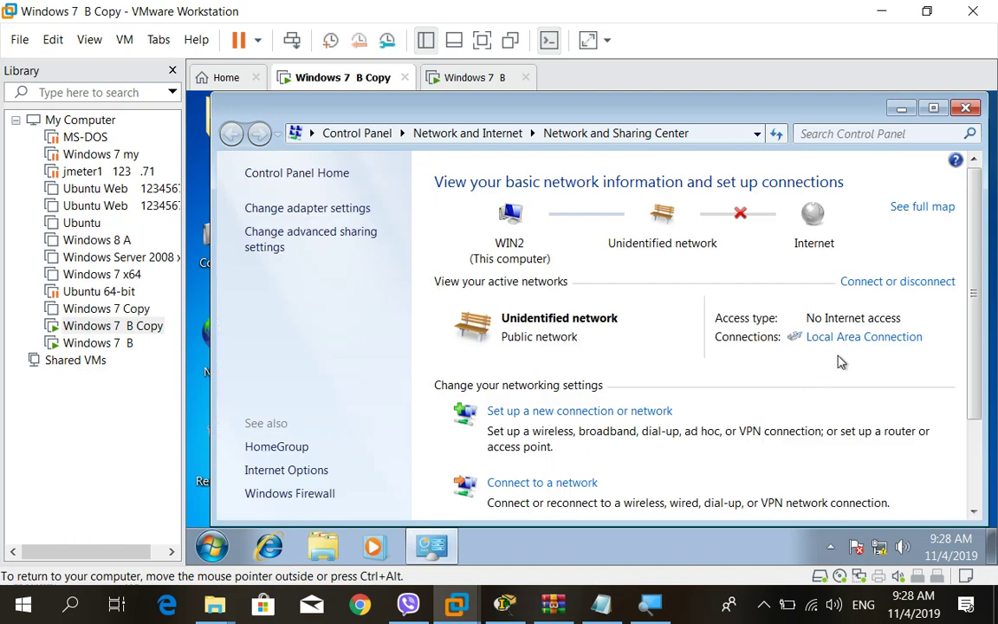
left_click(848, 337)
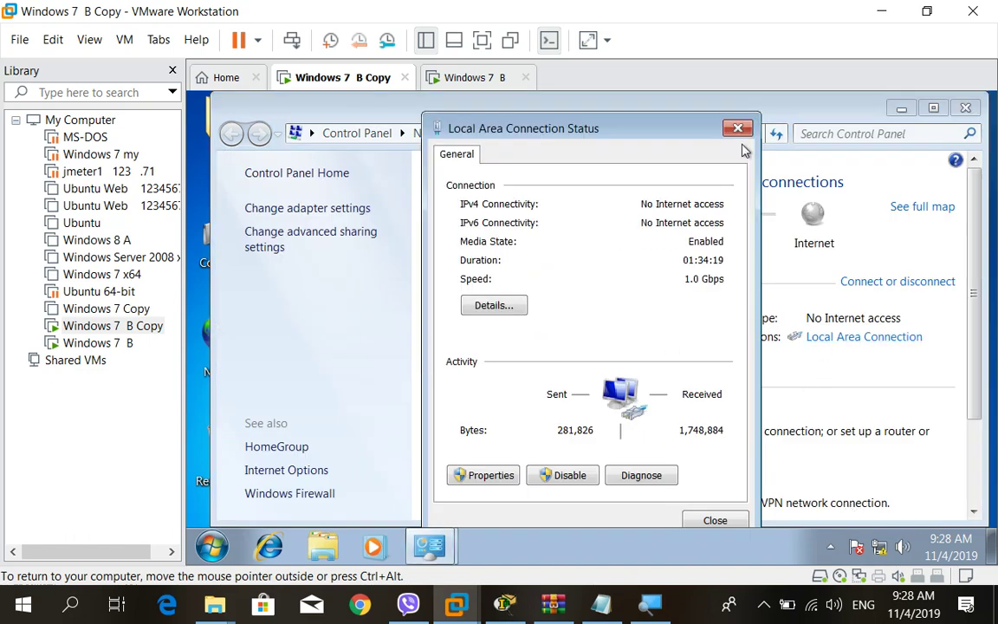
left_click(738, 129)
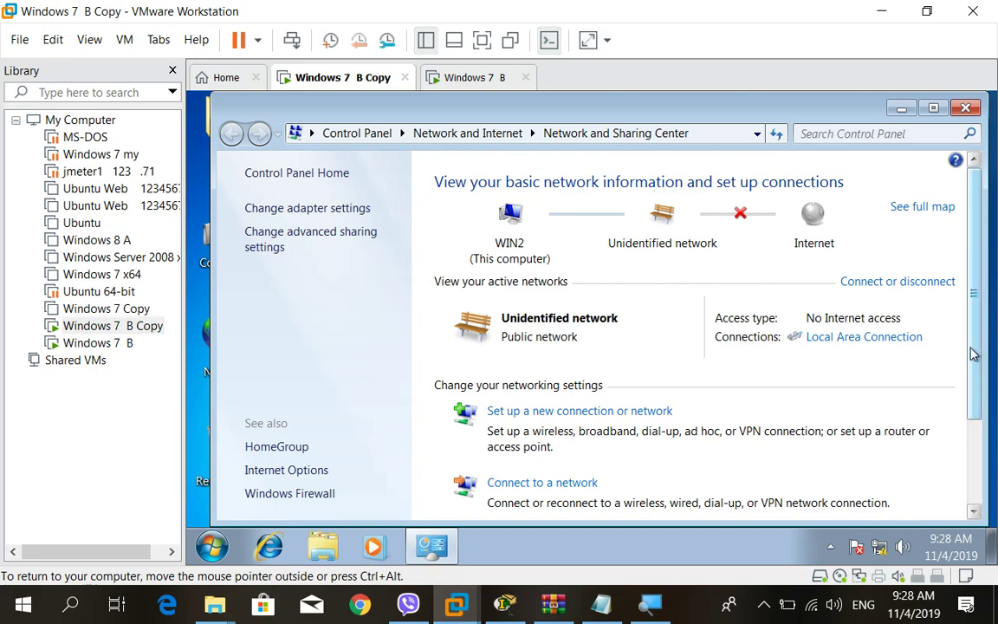
left_click_drag(974, 350, 958, 447)
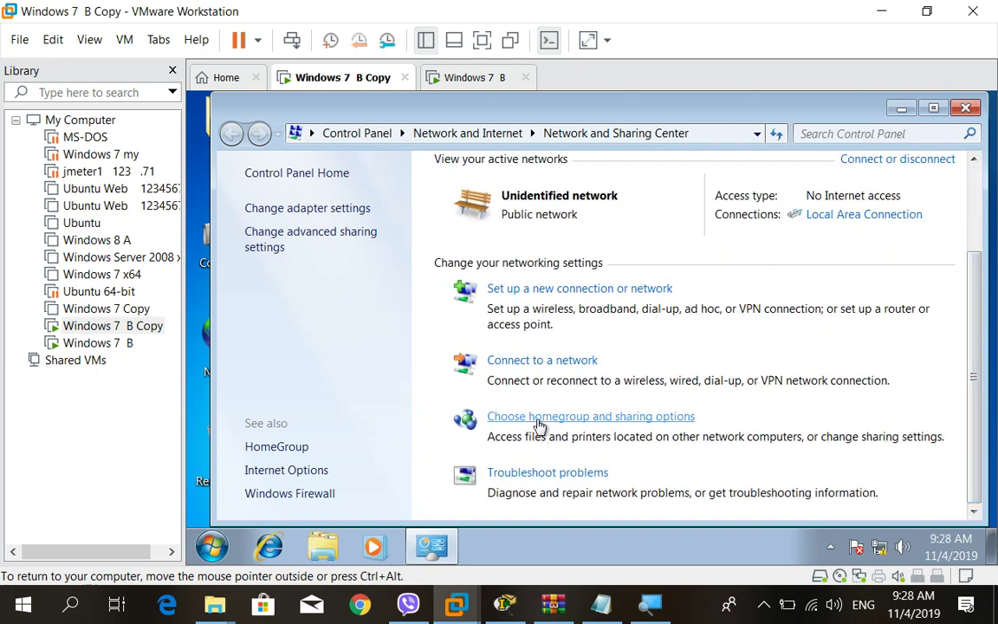
Make Windows 7 B Copy leave the homegroup too, then switch back to Windows 7 B.
left_click(536, 417)
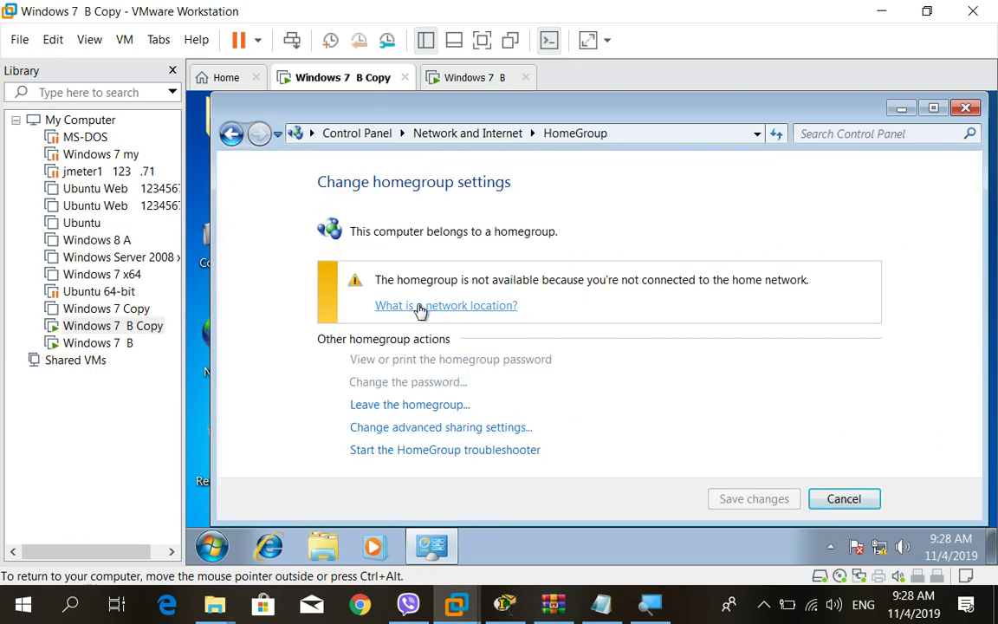
left_click(407, 405)
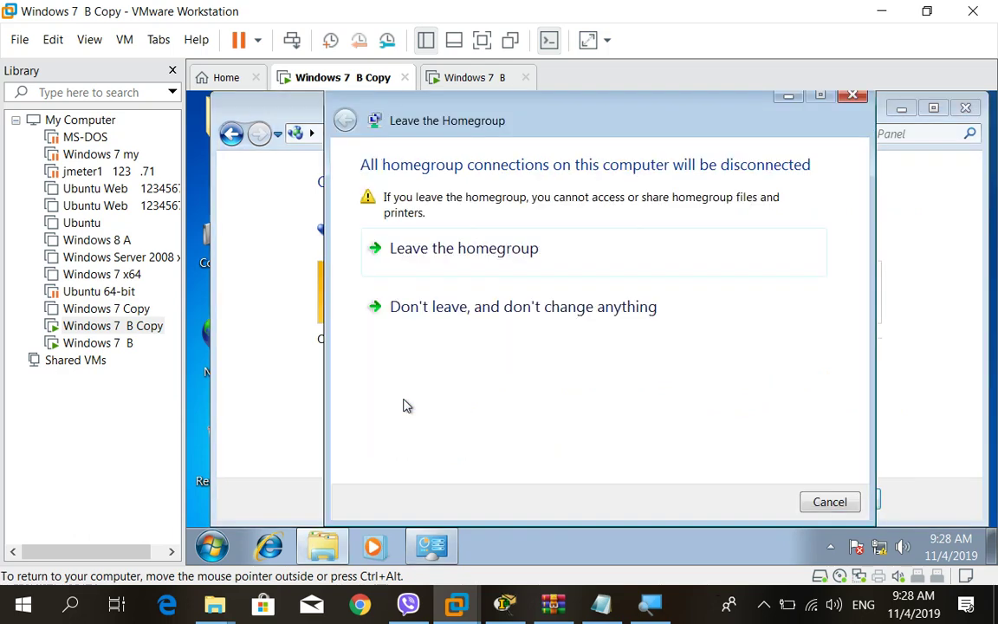
left_click(448, 245)
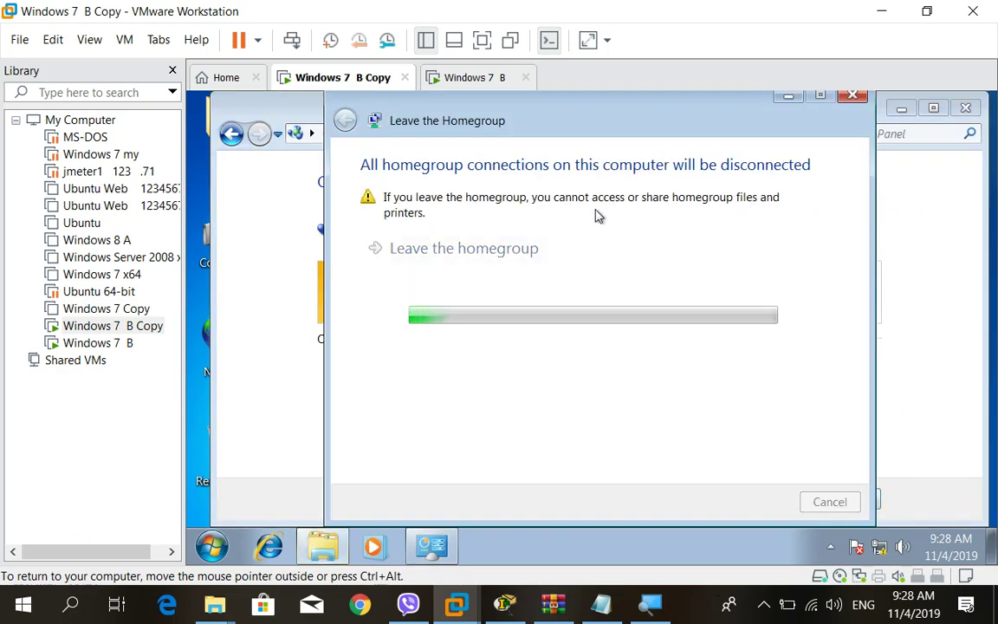
left_click(474, 81)
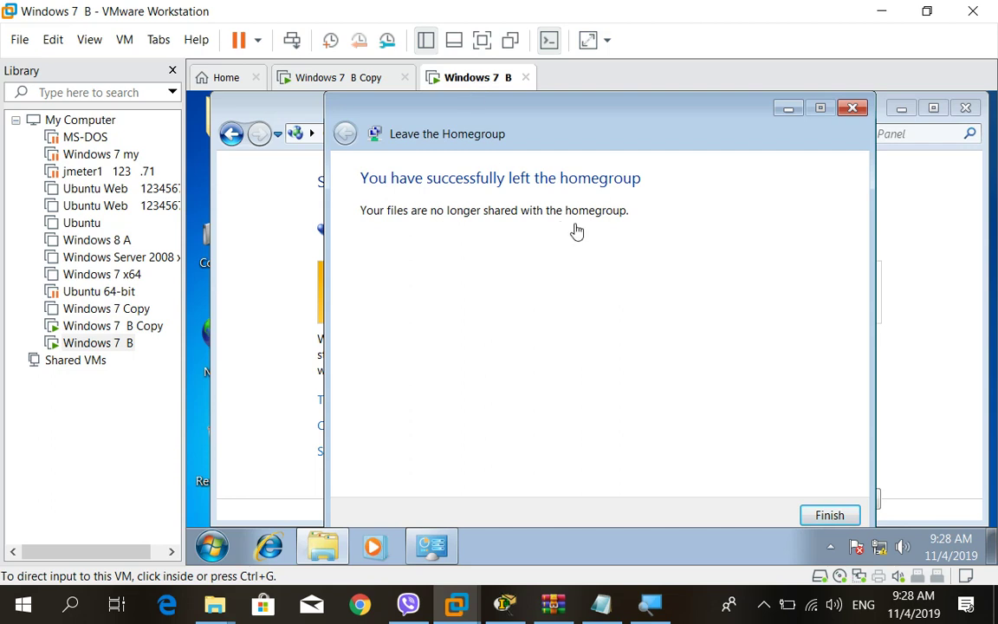
Close Windows 7 B's left-homegroup confirmation and return to Network and Sharing Center, network still Public.
left_click(827, 515)
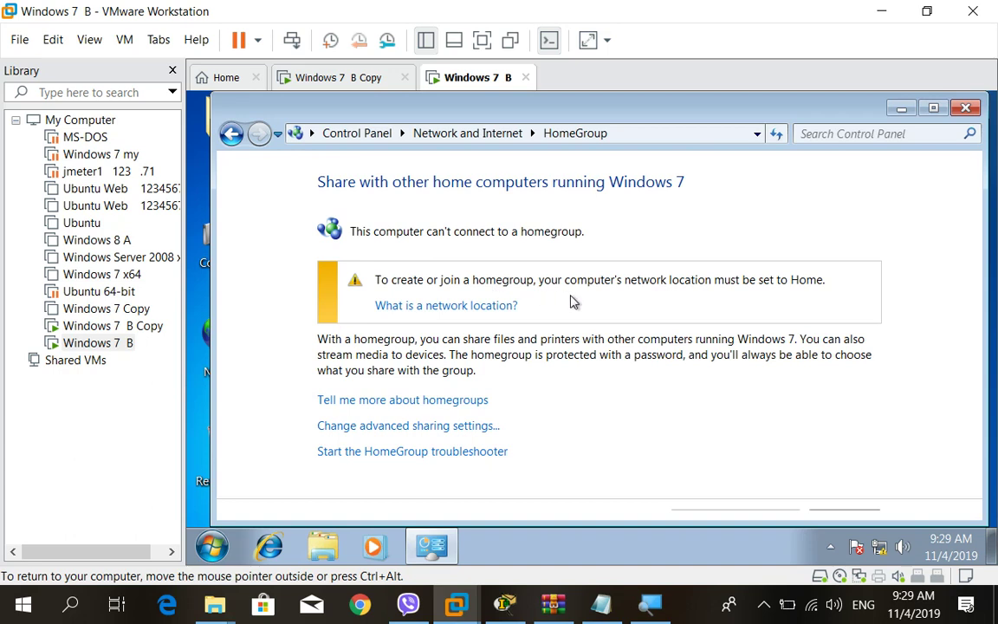
left_click(431, 306)
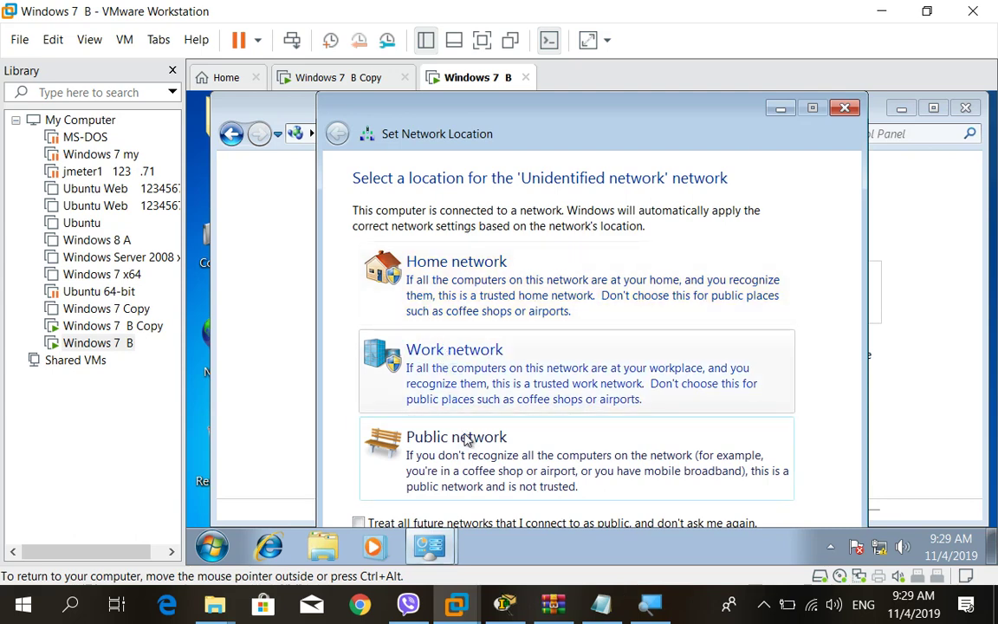
left_click(844, 108)
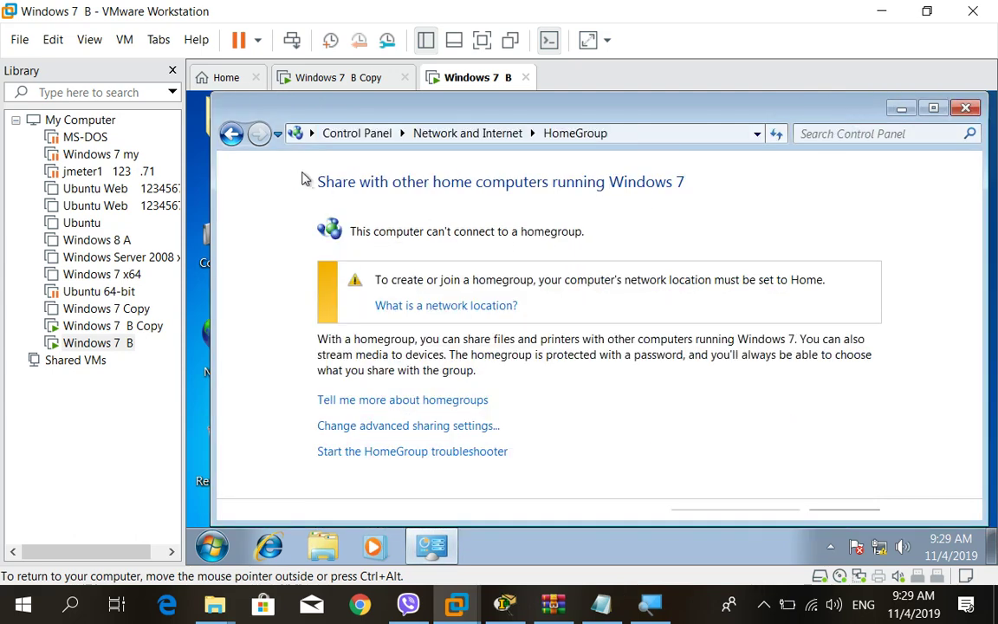
left_click(231, 133)
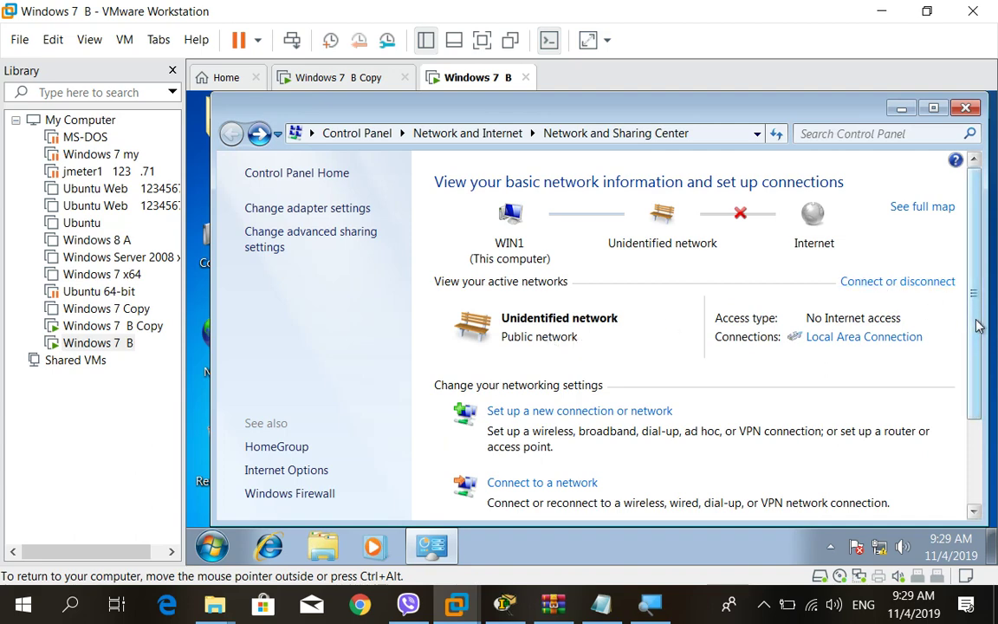
From the homegroup and sharing options, change Windows 7 B's network location to Home network.
left_click_drag(970, 314, 976, 422)
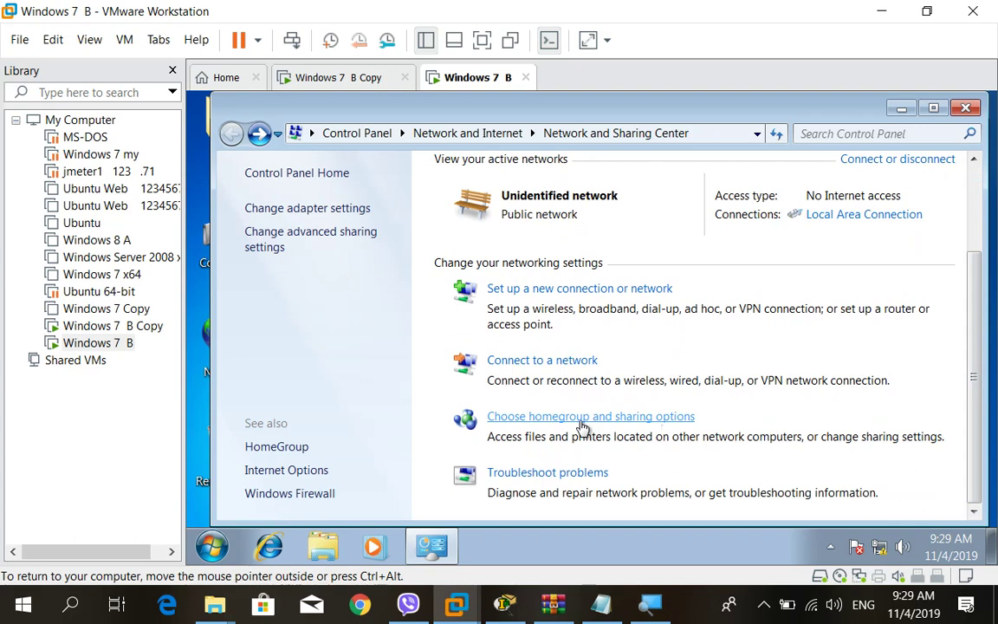
left_click(582, 419)
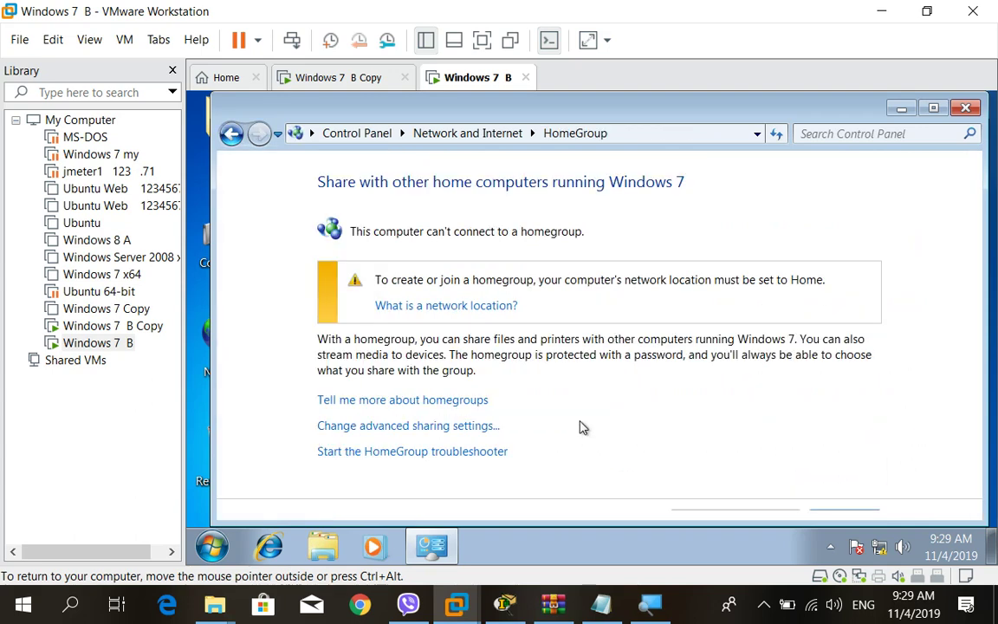
left_click(409, 307)
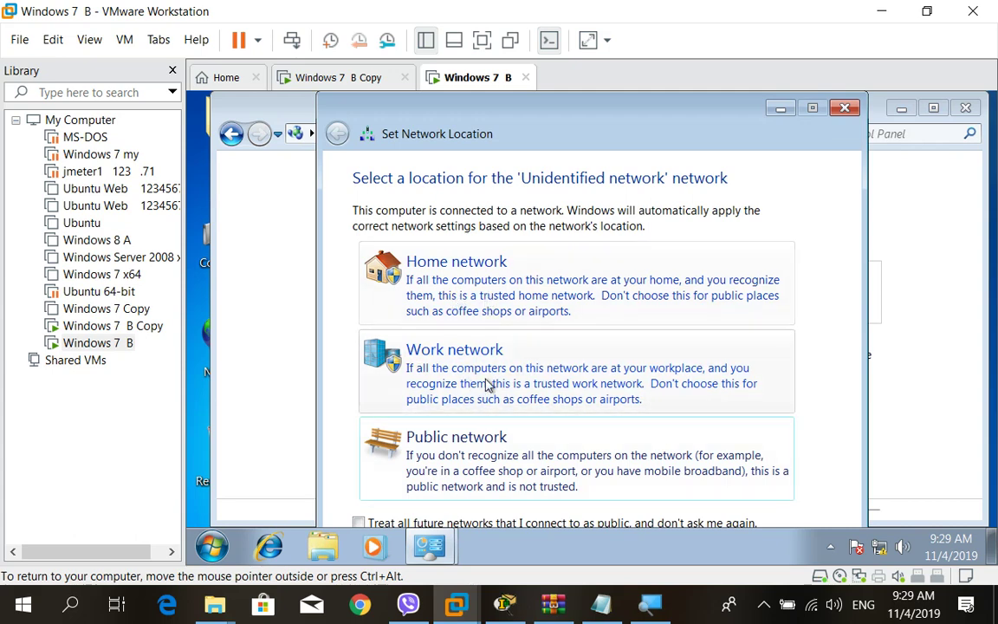
left_click(470, 278)
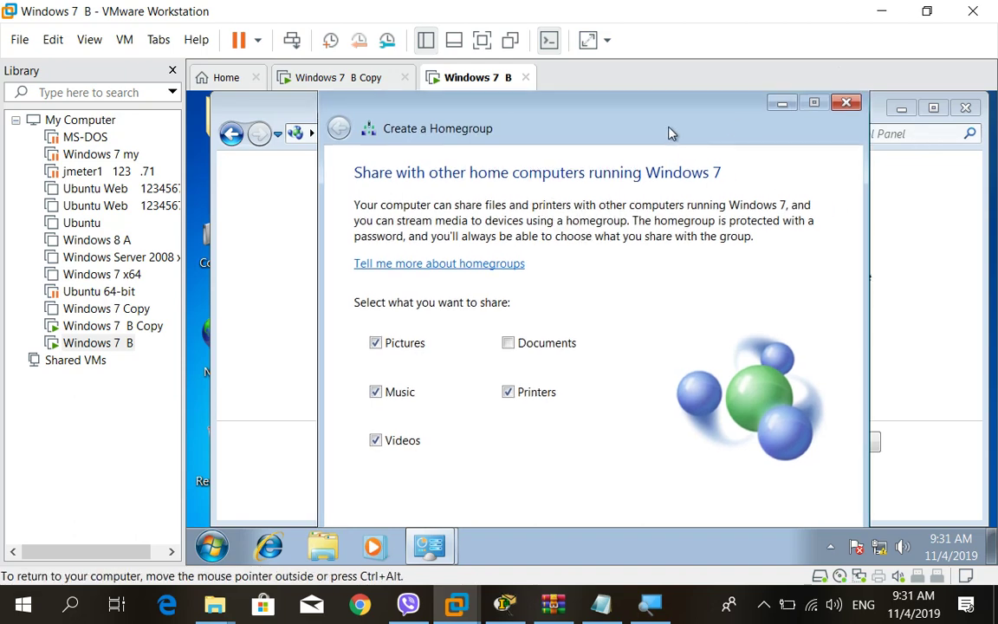
Add Documents to the shared libraries and proceed to create the homegroup.
left_click_drag(601, 113, 667, 96)
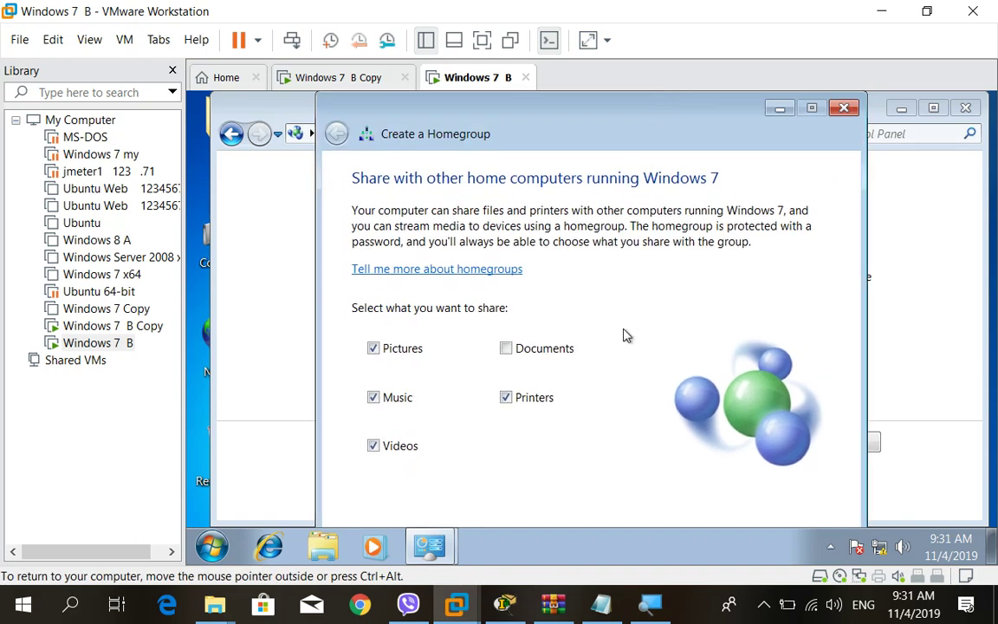
left_click(506, 348)
left_click_drag(627, 127, 630, 97)
left_click_drag(591, 132, 670, 96)
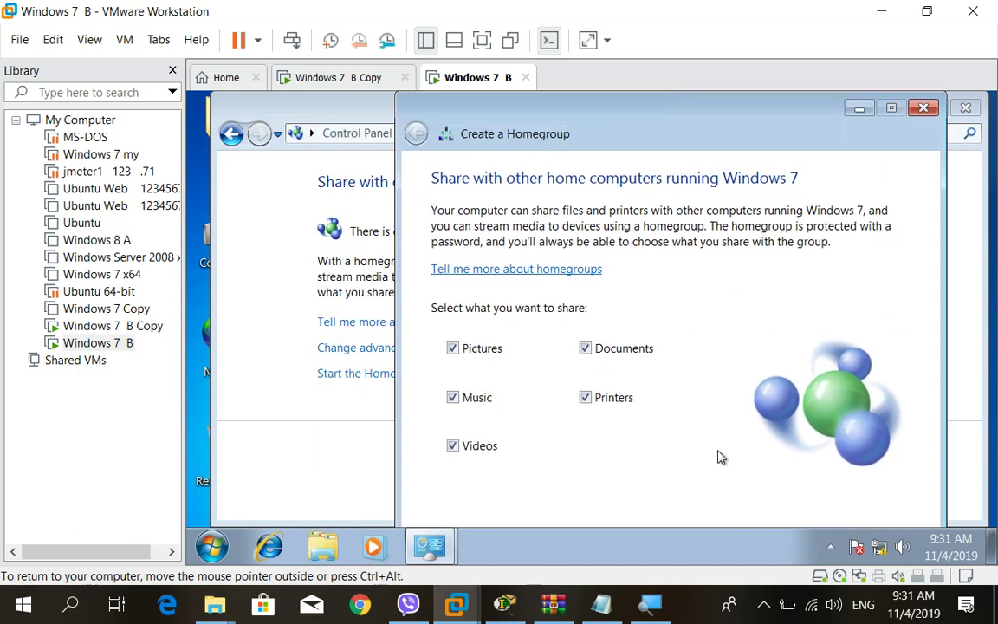
key("Return")
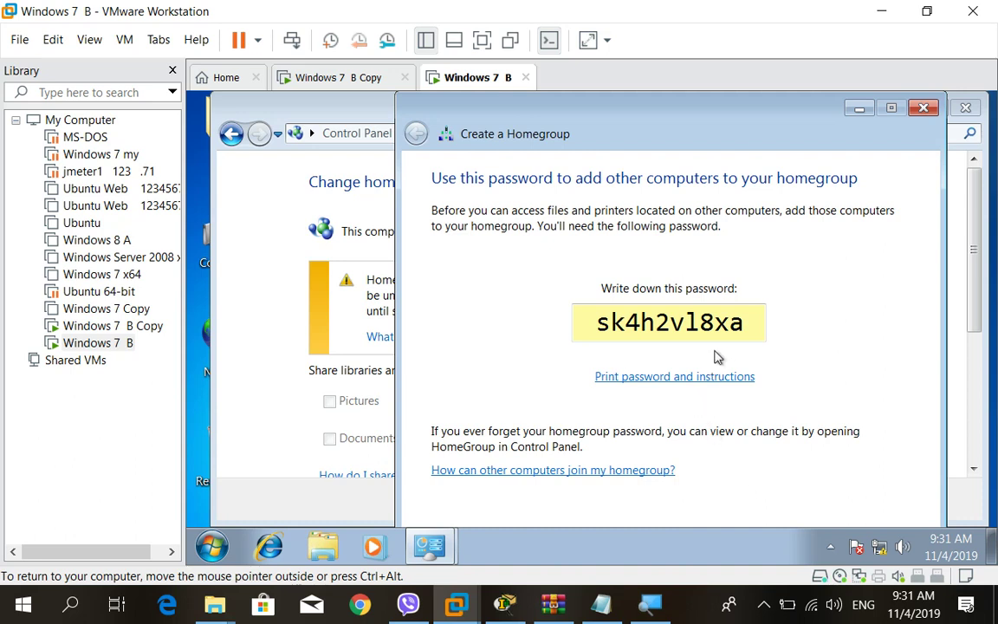
Select and copy the generated homegroup password.
left_click_drag(747, 323, 597, 342)
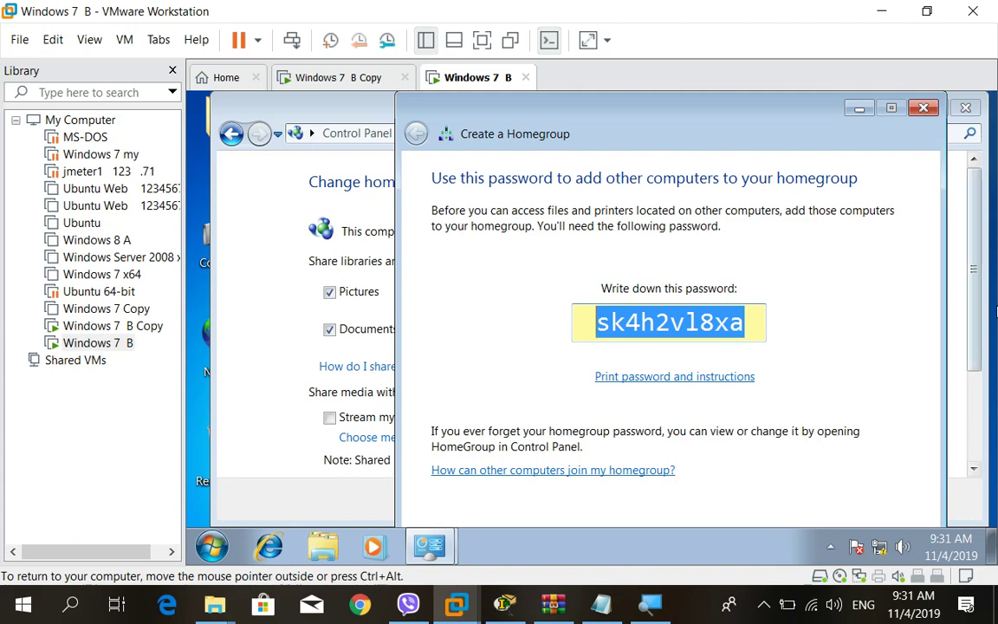
key("Return")
scroll(967, 385, "down", 2)
scroll(966, 385, "down", 1)
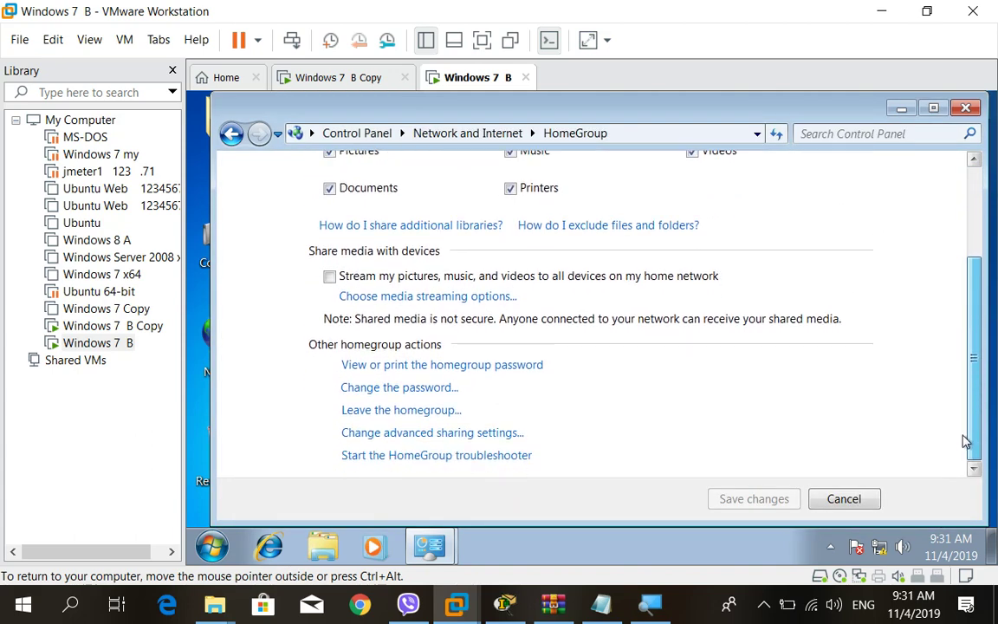
mouse_move(429, 543)
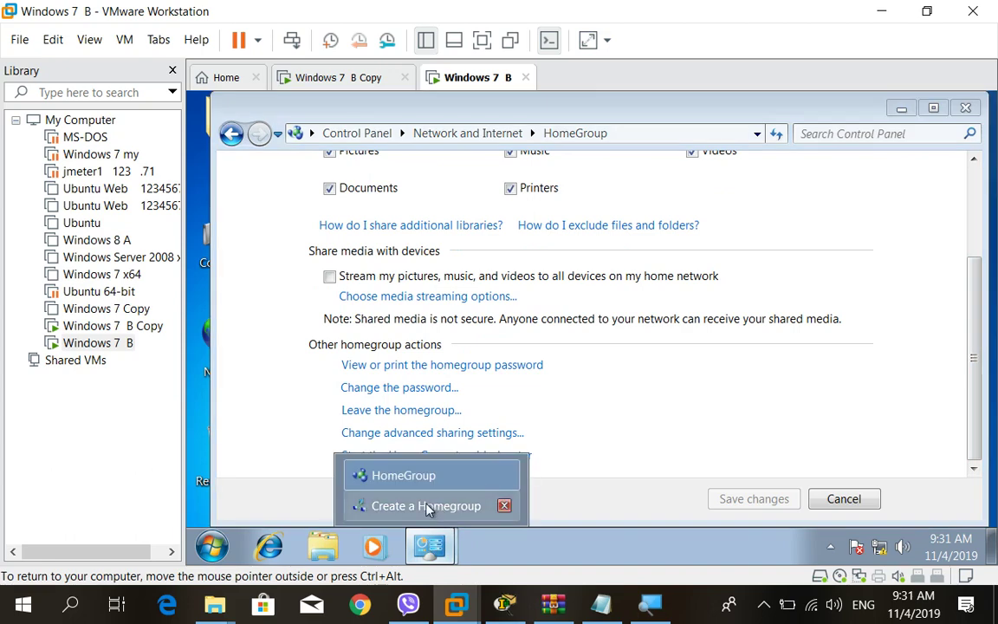
left_click(426, 506)
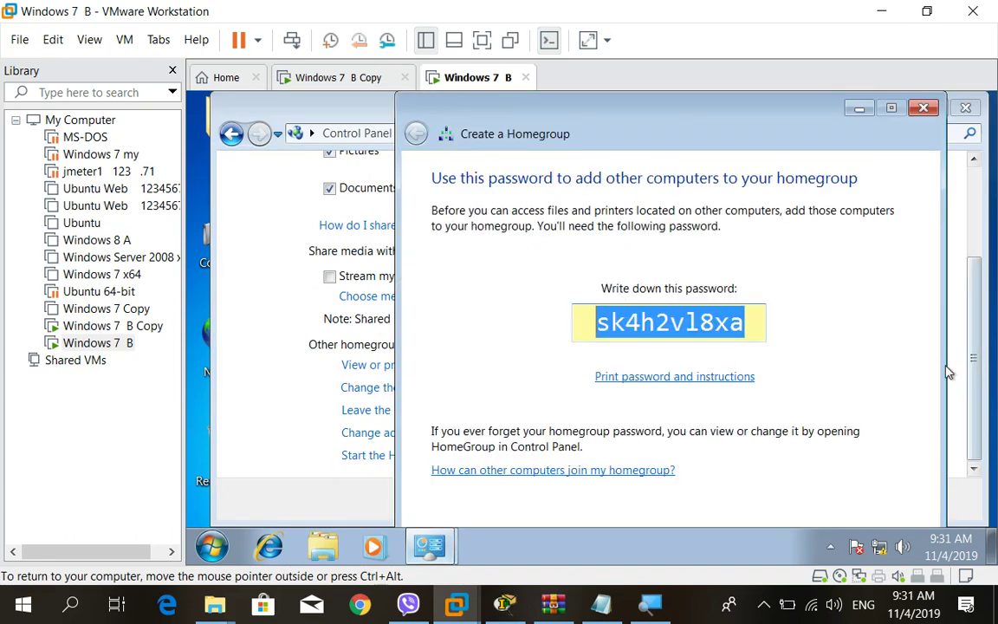
Move the wizard into view and finish creating the homegroup.
left_click_drag(737, 143, 728, 99)
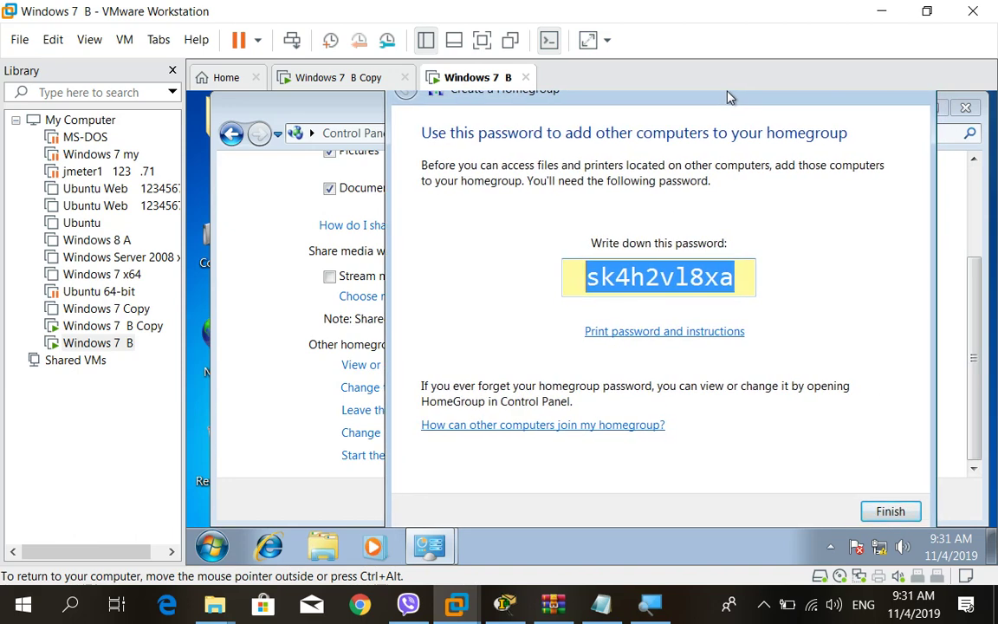
left_click_drag(727, 98, 726, 97)
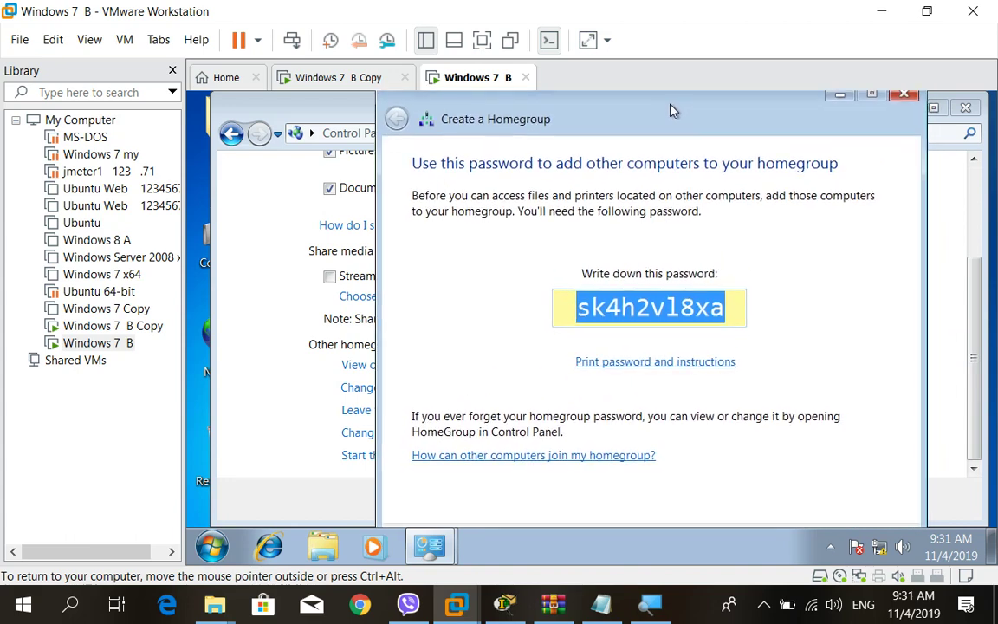
left_click_drag(664, 122, 660, 105)
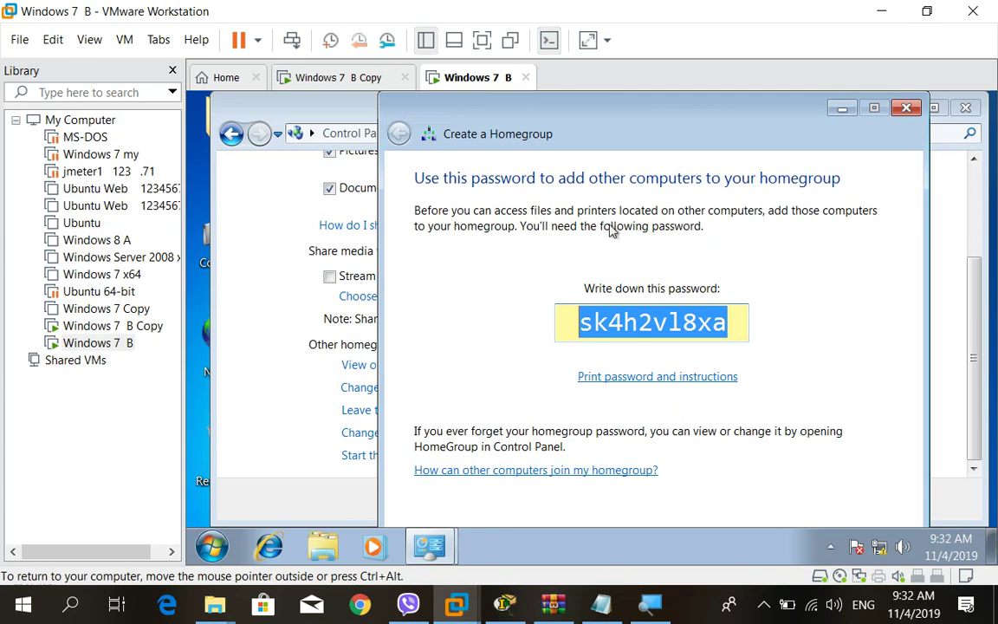
left_click_drag(620, 130, 609, 97)
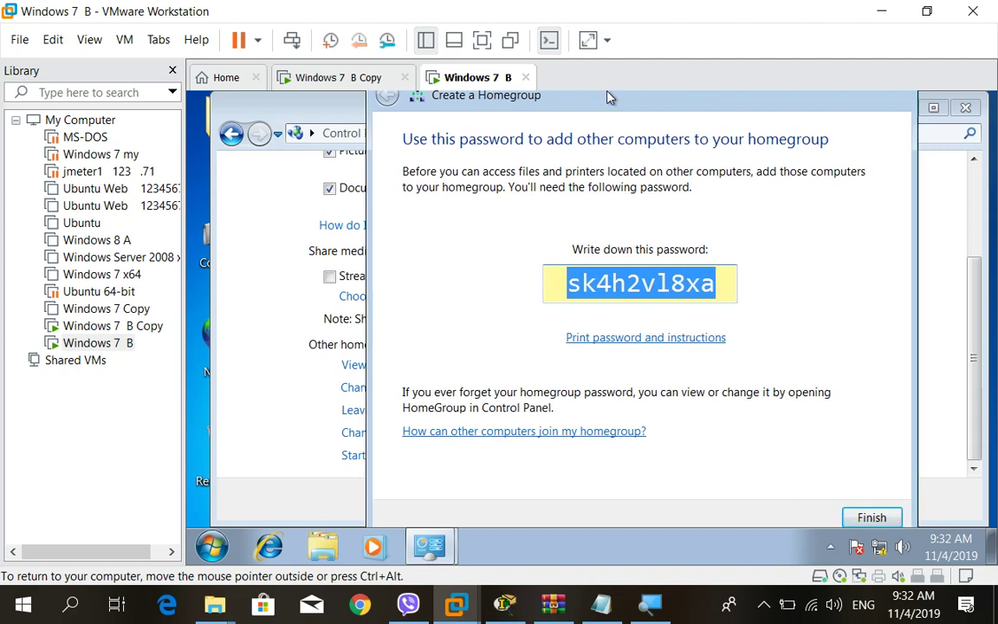
left_click_drag(609, 97, 606, 95)
key("Return")
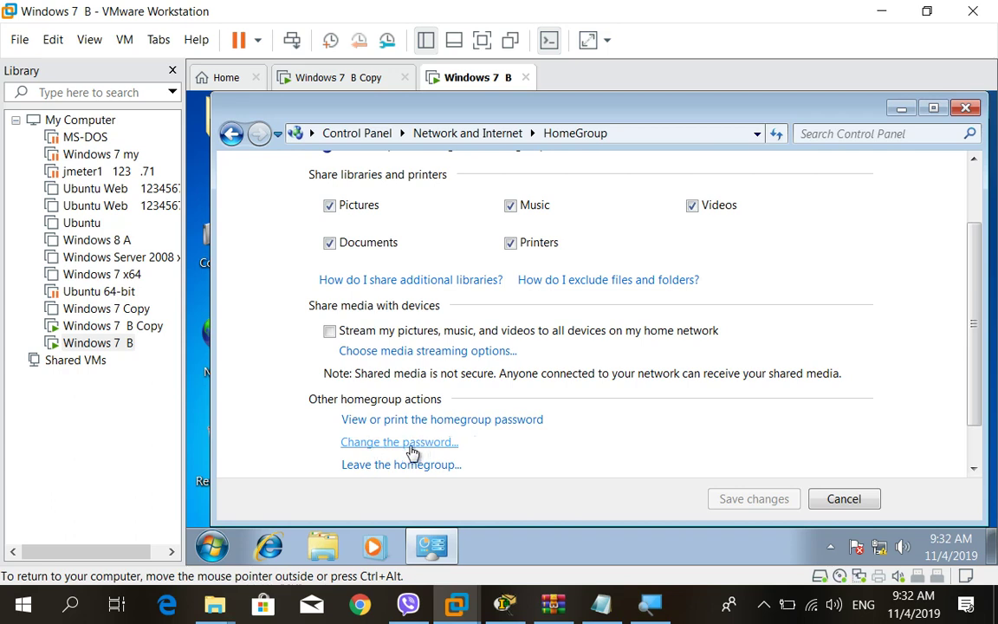
Replace the generated homegroup password with a new eight-digit password, fixing the too-short warning.
left_click(412, 450)
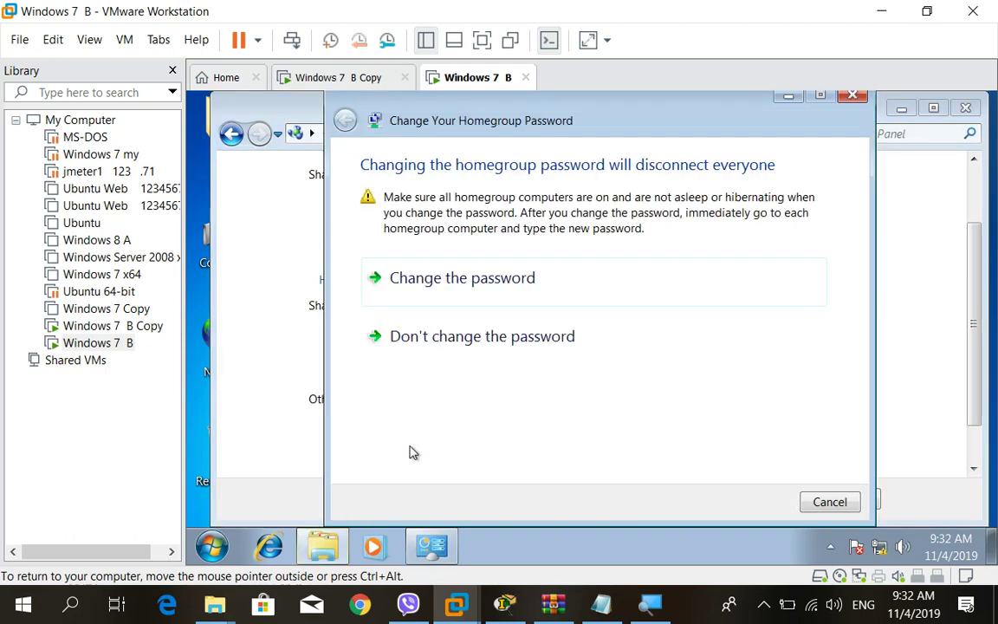
left_click(505, 303)
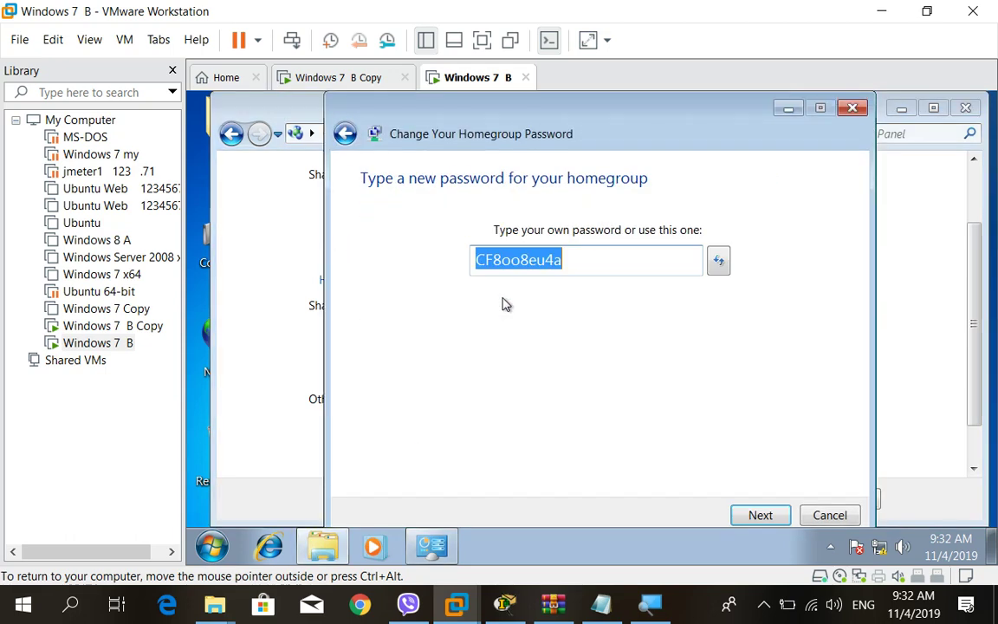
left_click(581, 266)
left_click_drag(568, 265, 468, 262)
type("123")
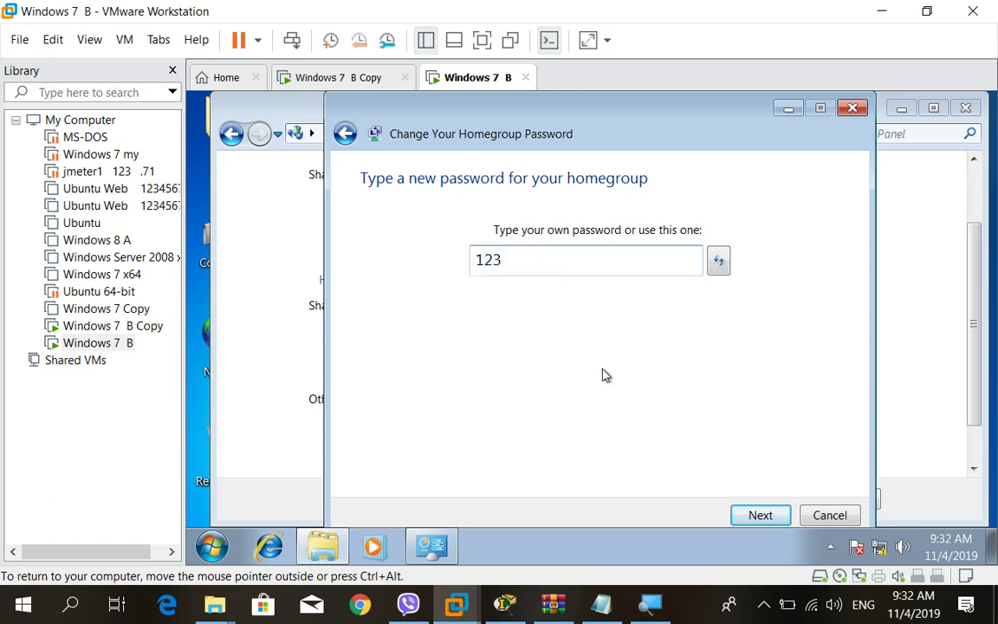
left_click(752, 515)
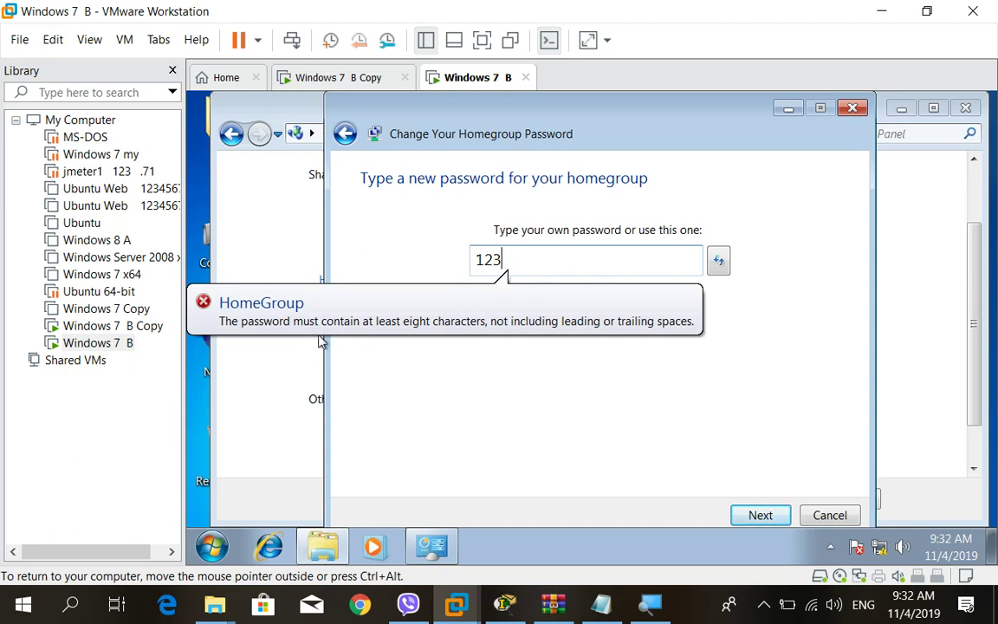
left_click(457, 336)
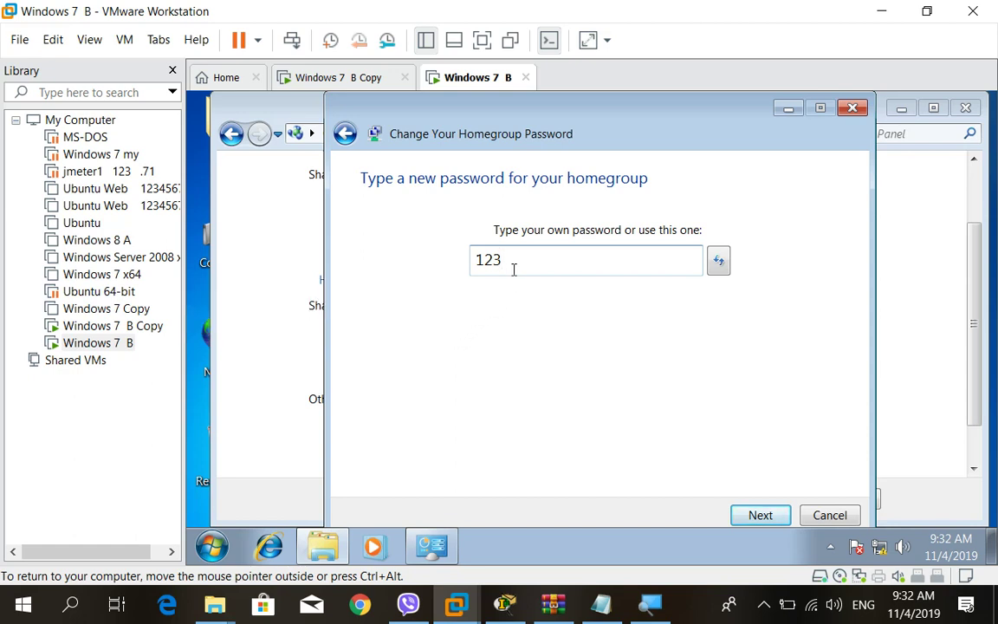
type("45678")
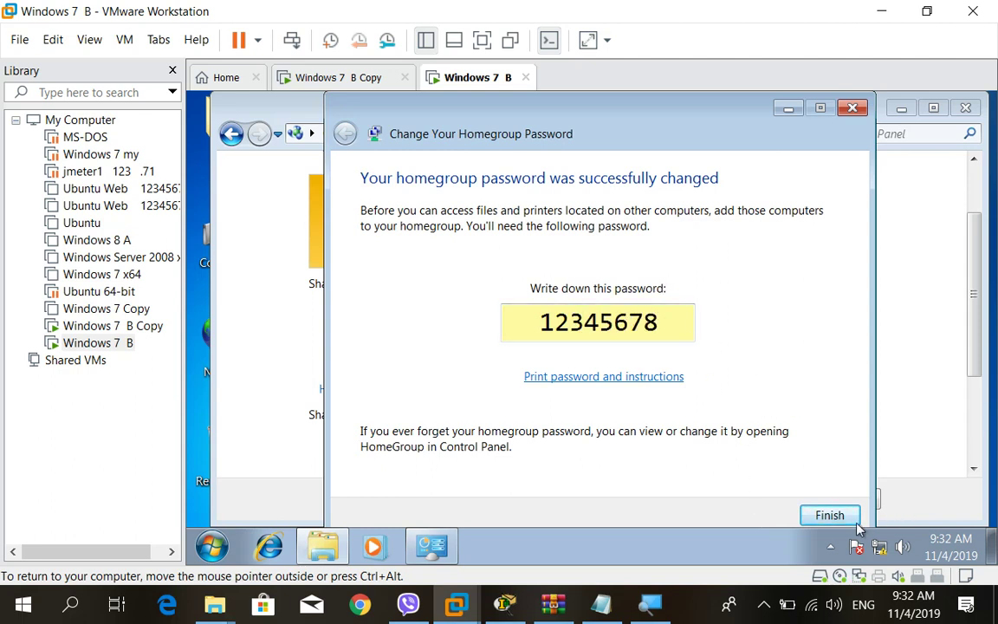
key("Return")
scroll(693, 467, "down", 1)
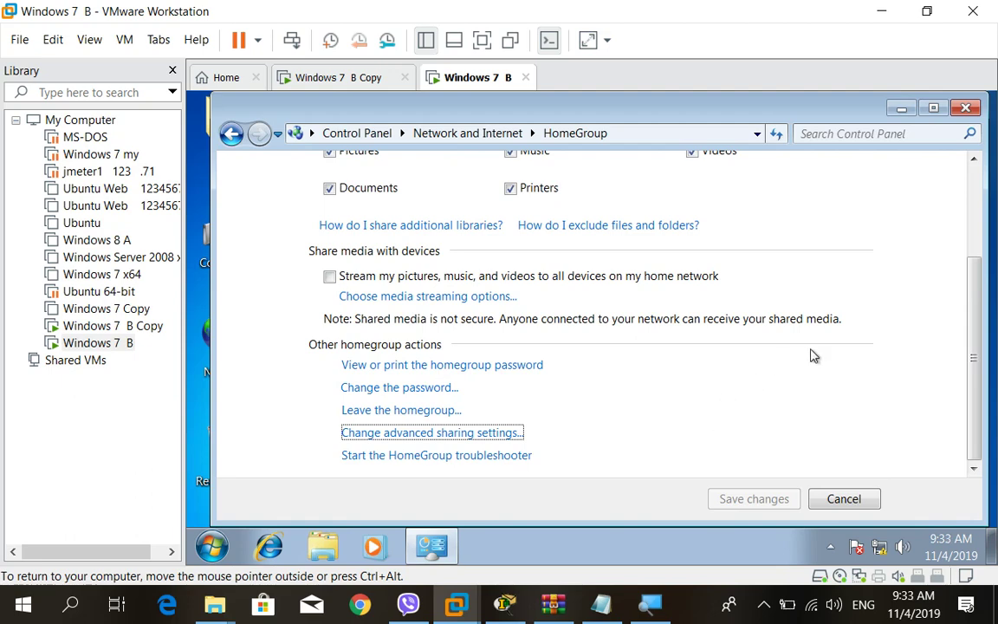
Cancel out of the HomeGroup page and close the Network and Sharing Center window.
left_click_drag(974, 345, 957, 396)
left_click(844, 498)
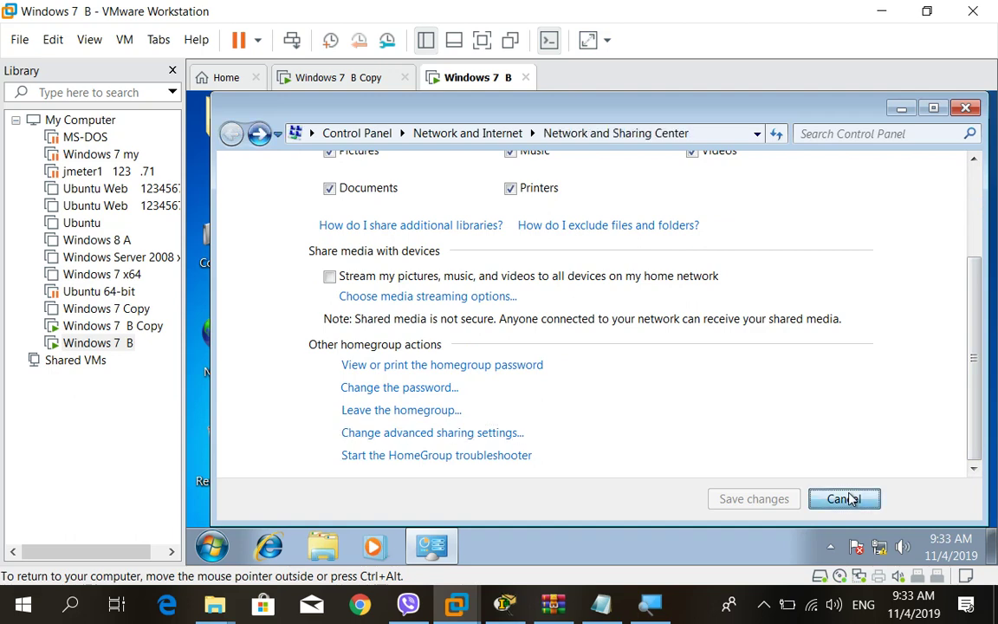
left_click(965, 107)
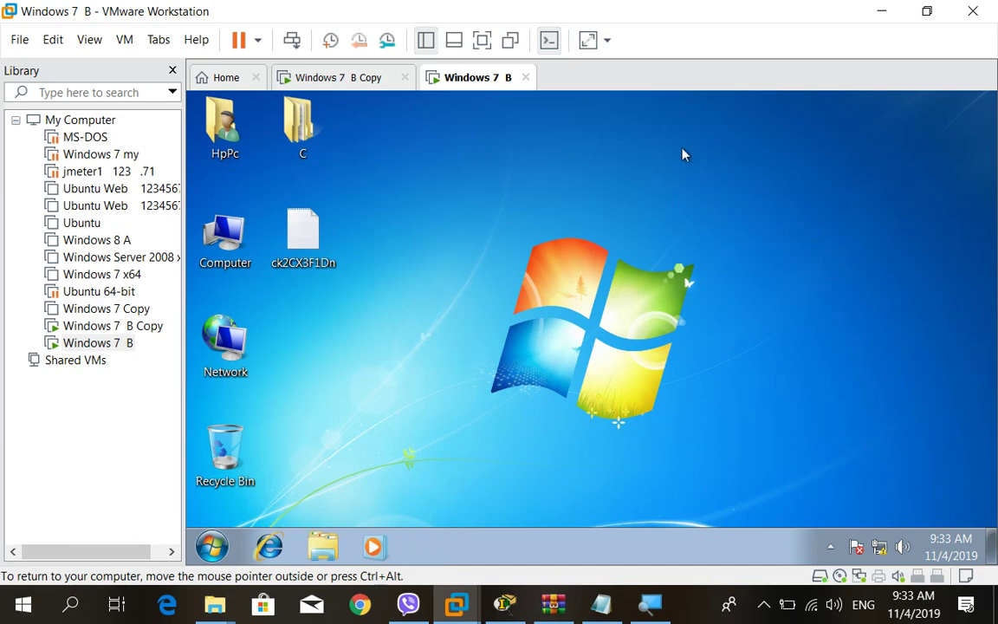
On Windows 7 B Copy, finish leaving the homegroup and close the HomeGroup window.
left_click(344, 76)
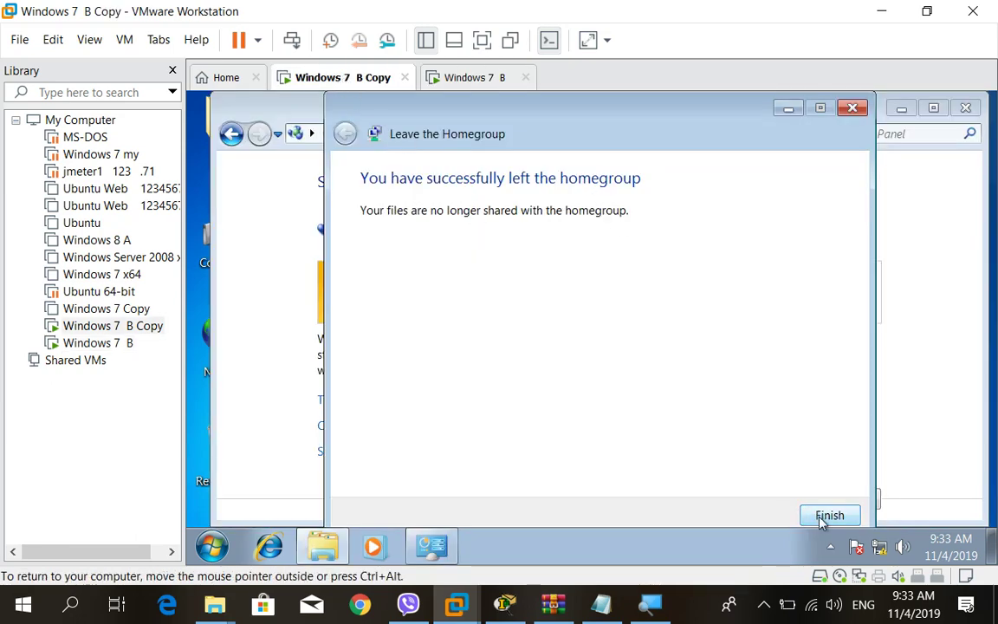
left_click(823, 517)
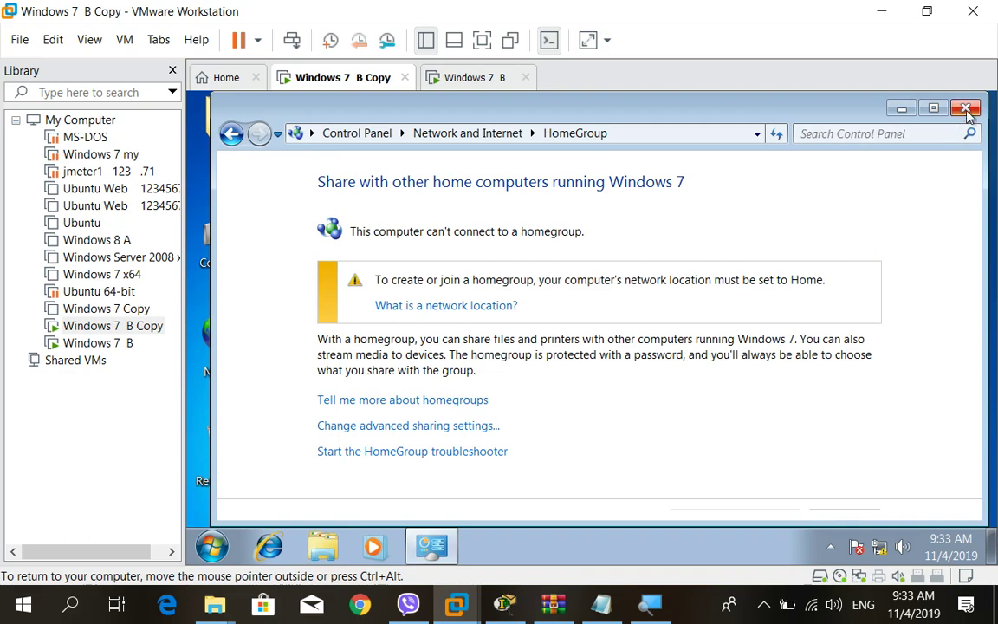
left_click(967, 111)
Open Network and Sharing Center from the tray and go to homegroup and sharing options.
left_click(877, 548)
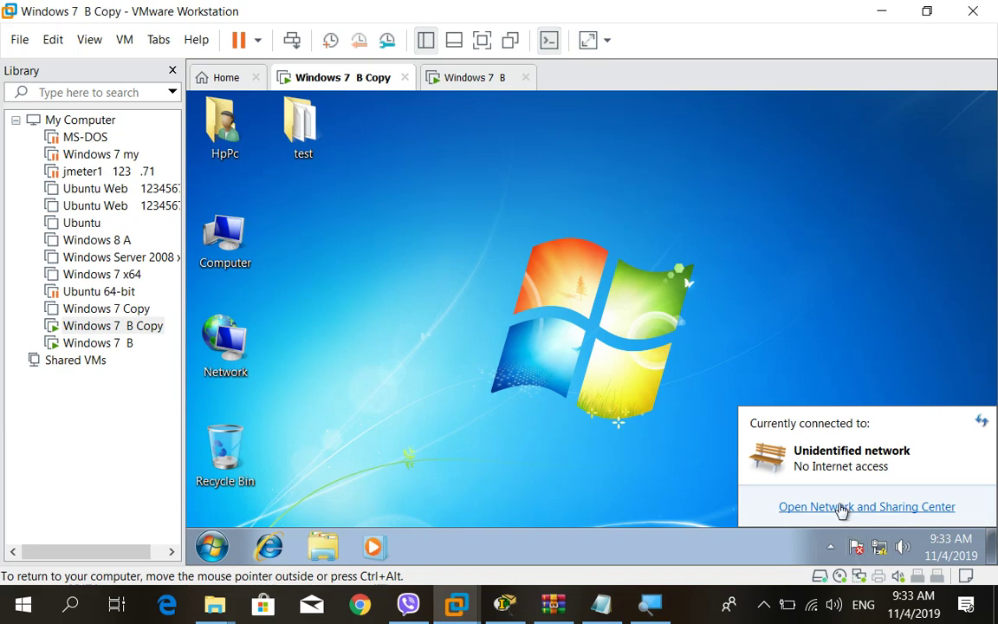
left_click(840, 509)
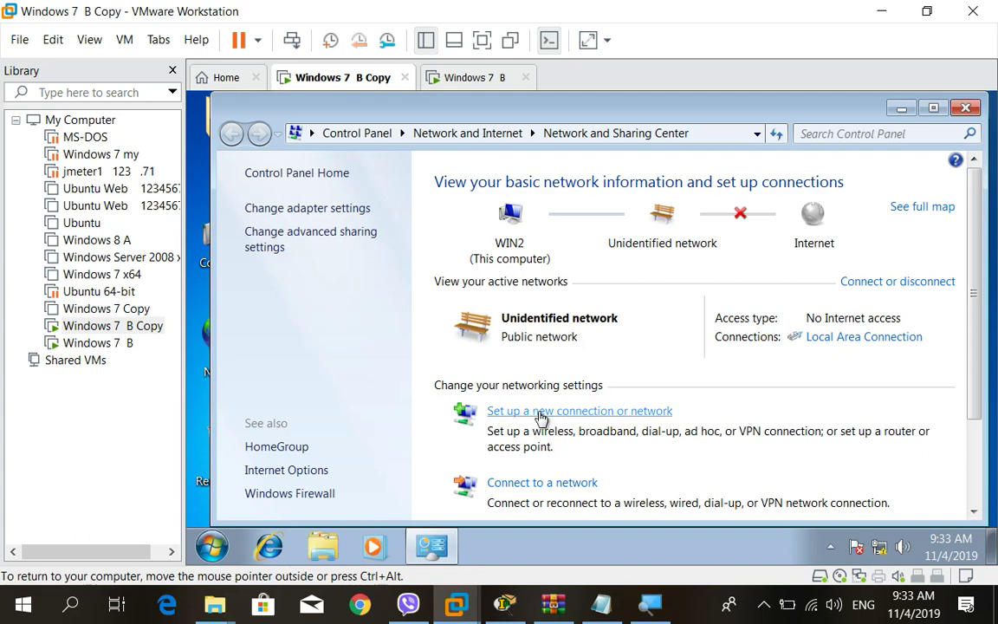
left_click_drag(973, 303, 959, 437)
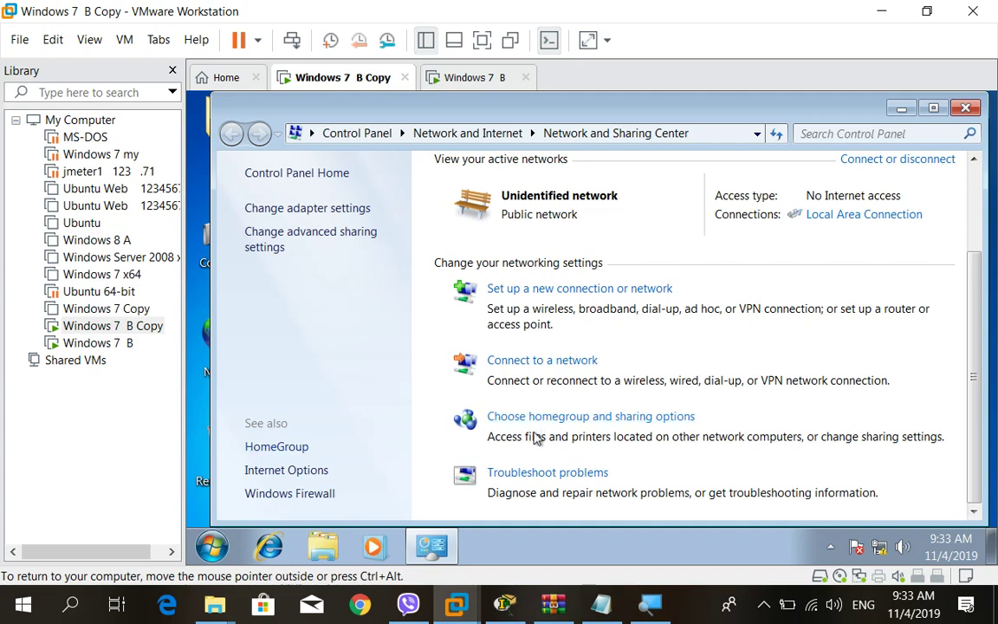
left_click(571, 417)
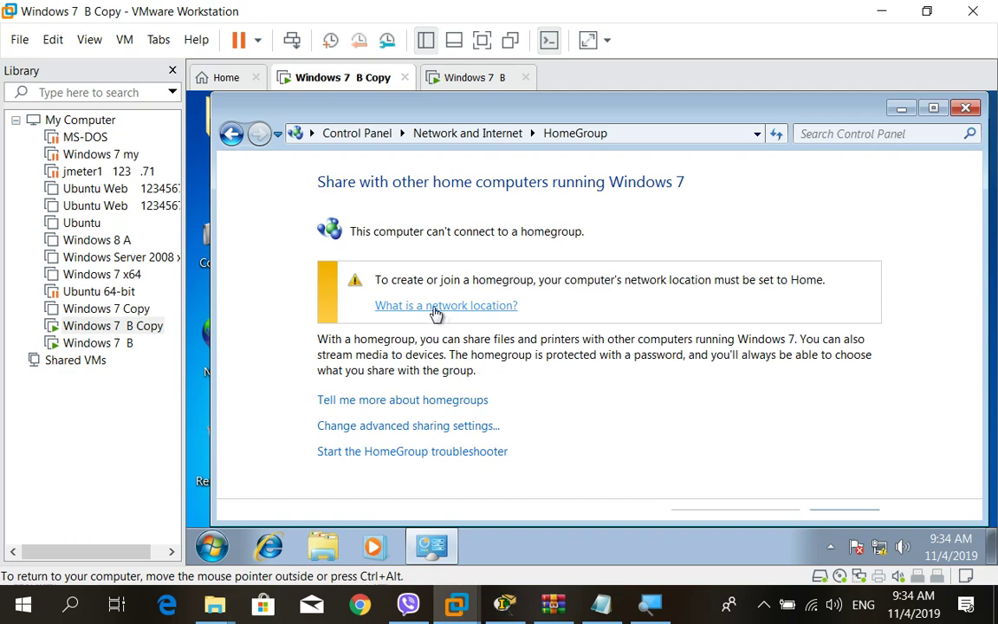
Set Windows 7 B Copy's network to Home network and also share the Documents library.
left_click(436, 308)
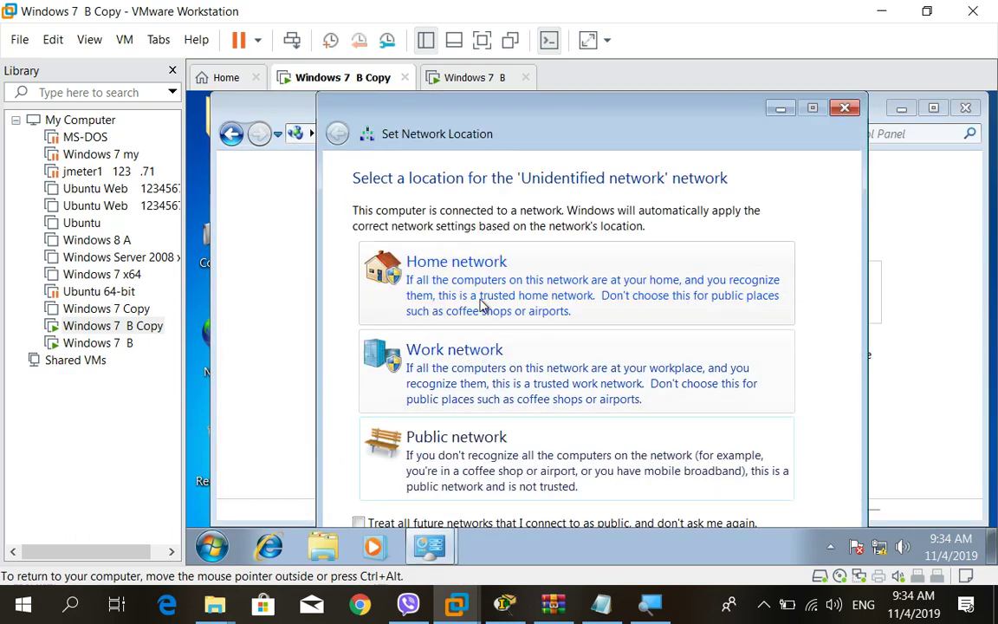
left_click(480, 299)
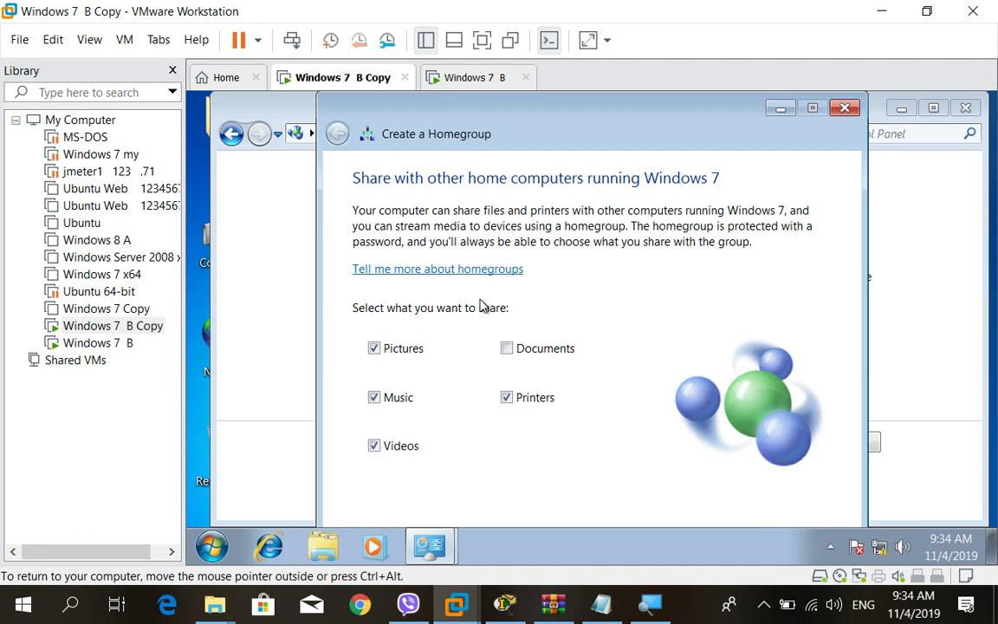
left_click(509, 347)
left_click_drag(663, 122, 641, 95)
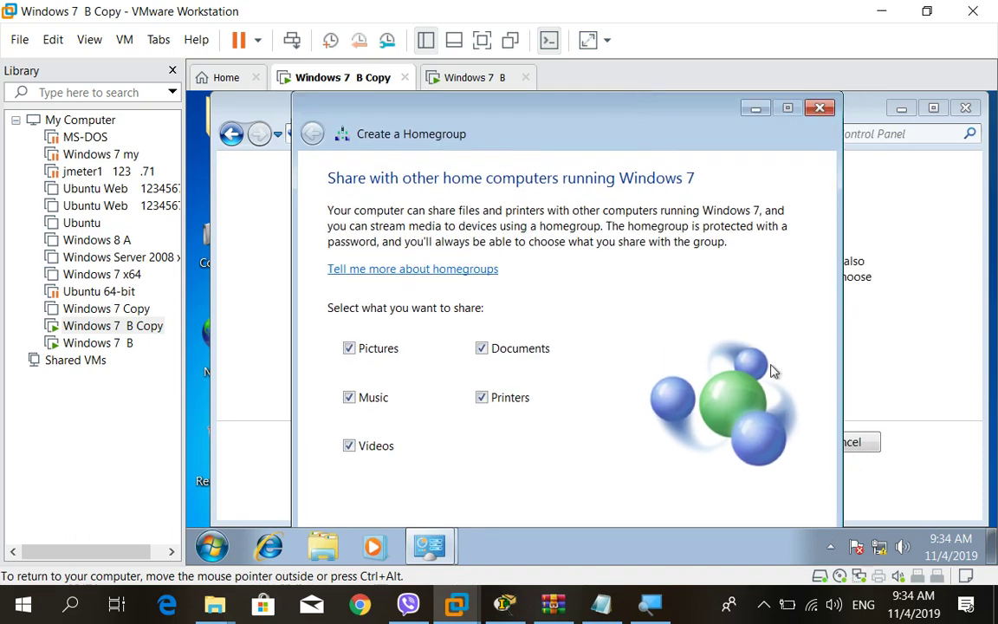
left_click_drag(608, 121, 597, 97)
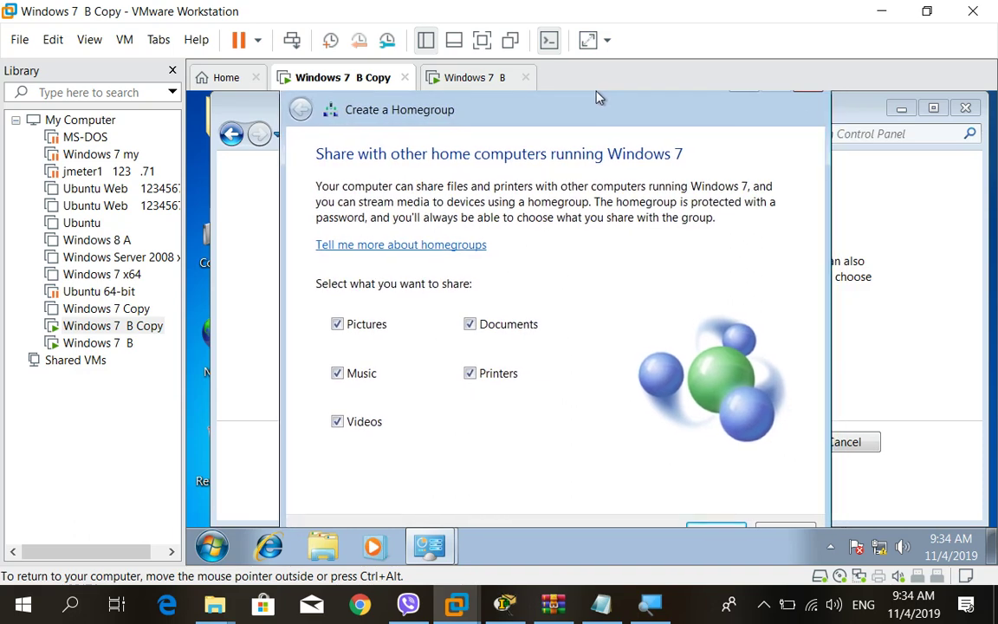
left_click_drag(596, 97, 594, 95)
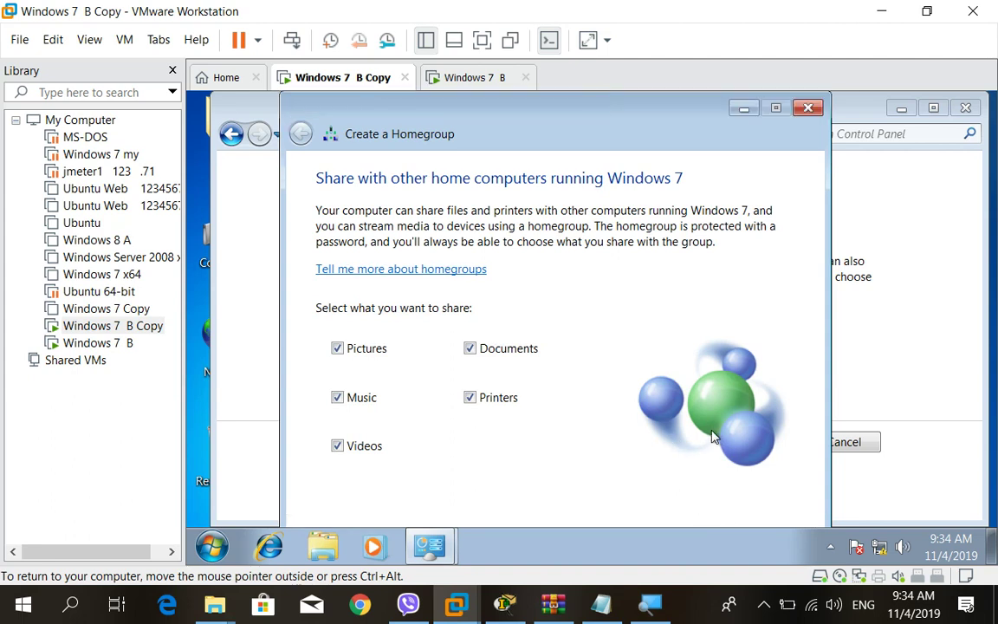
Check the stretch options, toggle full screen on and off, and reposition the homegroup wizard.
left_click(608, 43)
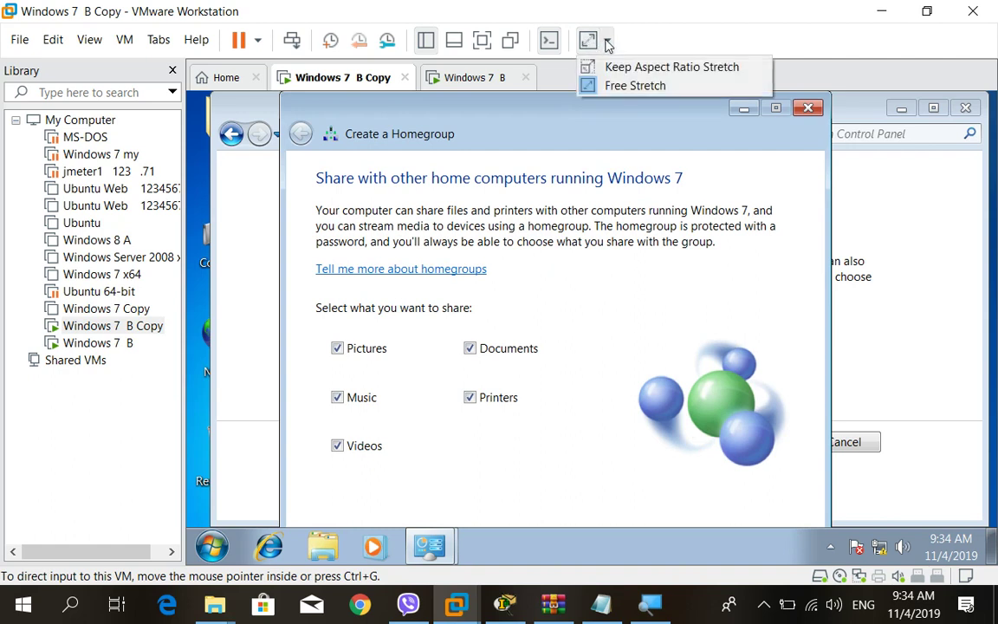
left_click(607, 44)
left_click(606, 44)
left_click(482, 40)
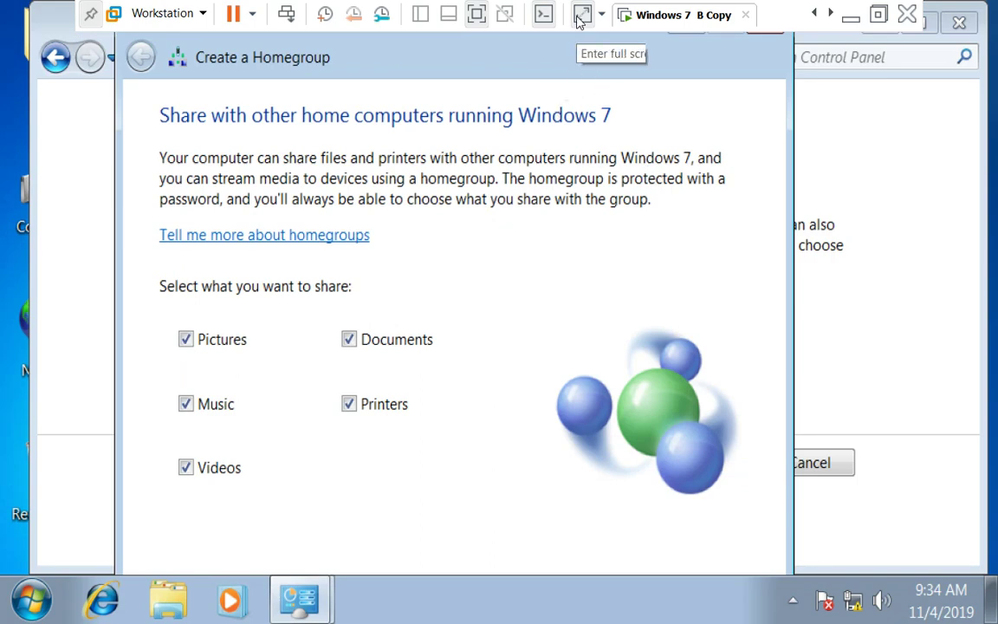
left_click(476, 13)
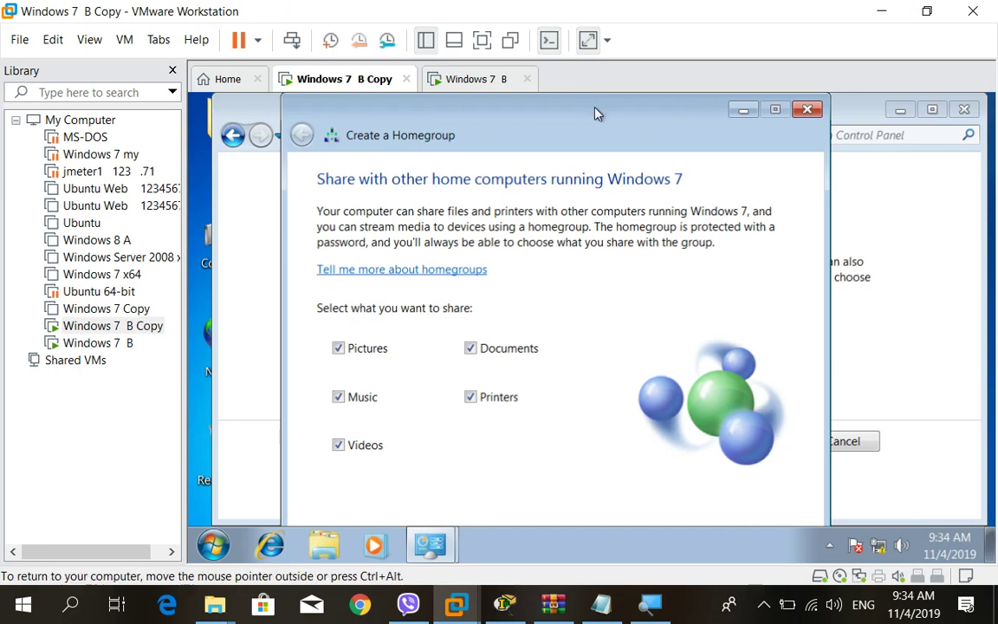
left_click_drag(595, 114, 670, 100)
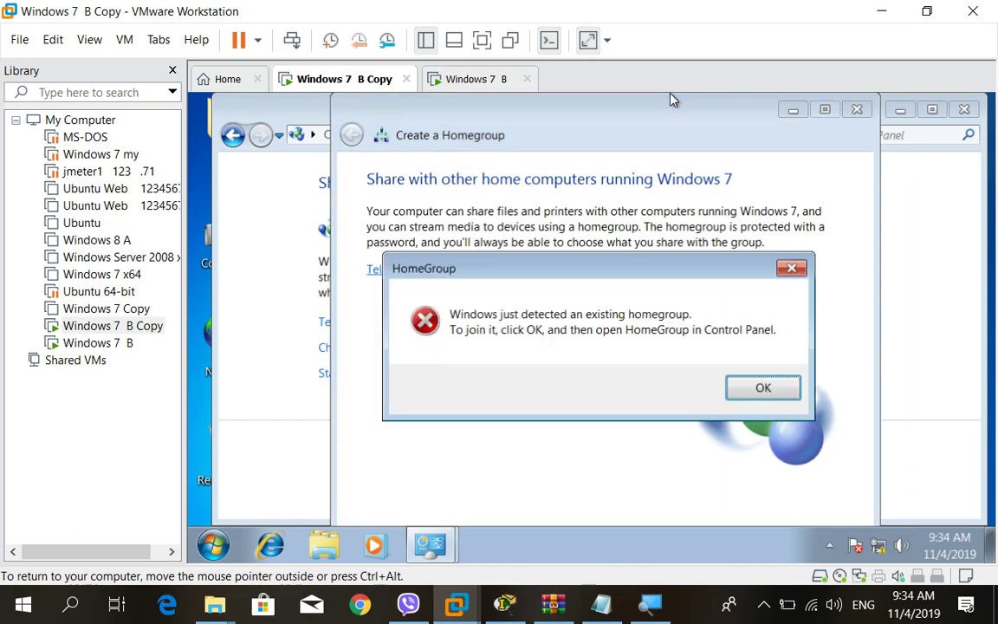
Acknowledge the existing-homegroup notice to get the option to join WIN1's homegroup.
left_click(756, 391)
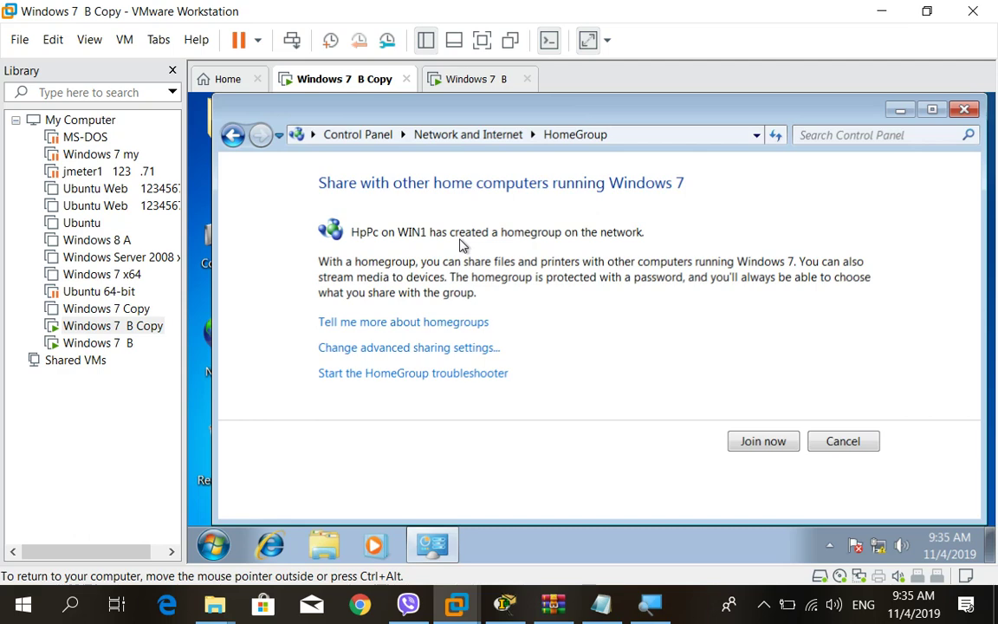
On Windows 7 B, open Computer Properties to show computer name Win1 in WORKGROUP.
left_click(473, 79)
right_click(223, 245)
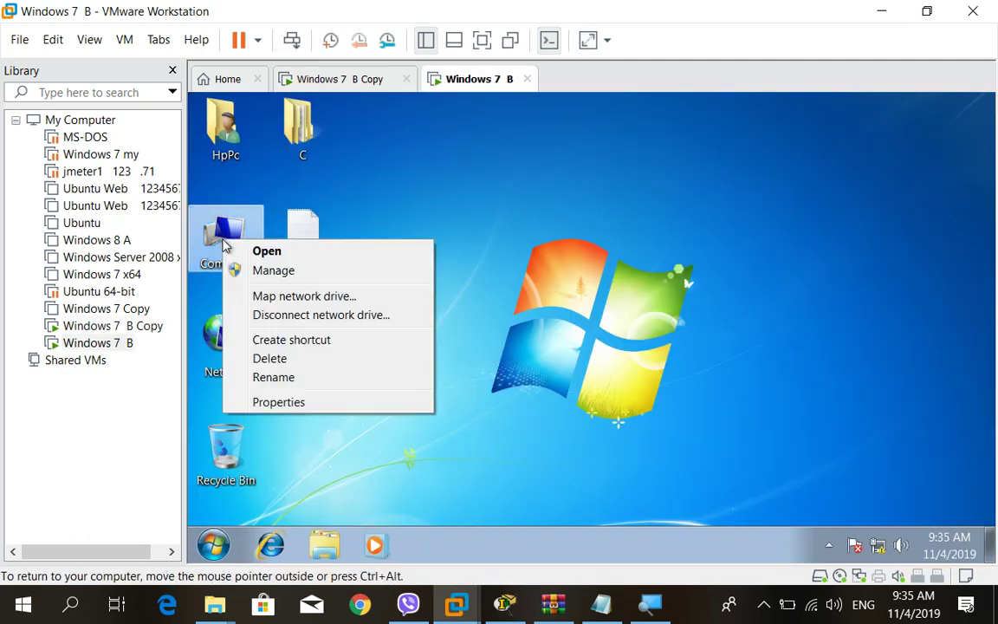
left_click(312, 403)
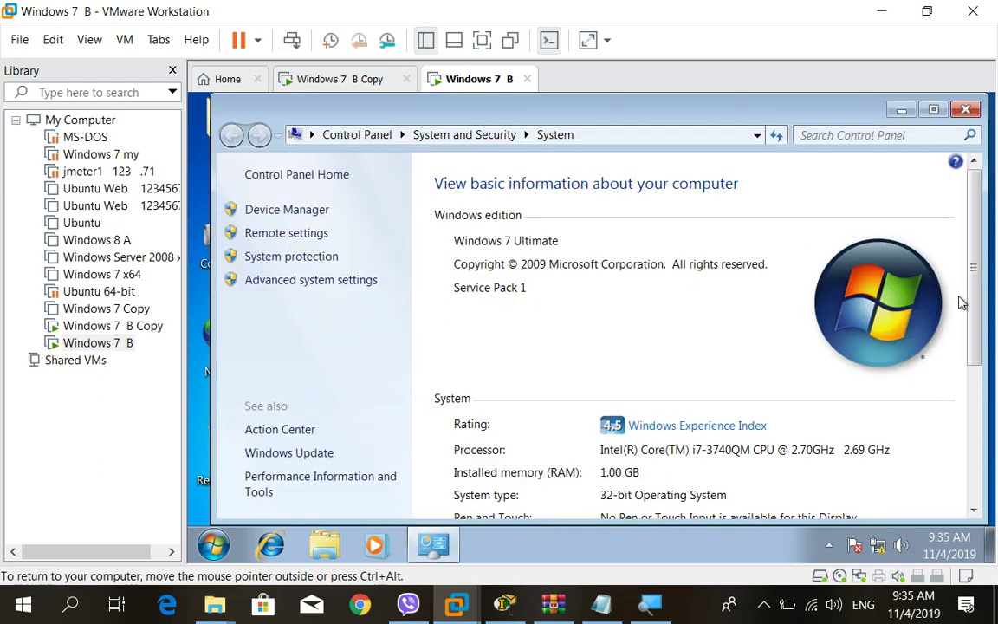
left_click_drag(973, 318, 953, 408)
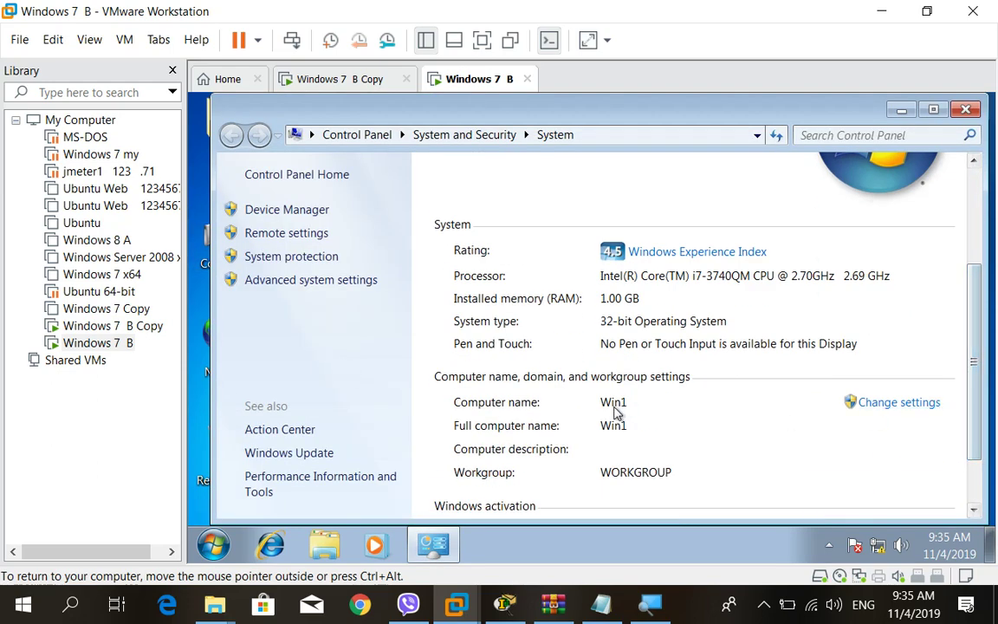
Close the System window and return to Network and Sharing Center on Windows 7 B Copy.
left_click(968, 110)
left_click(334, 81)
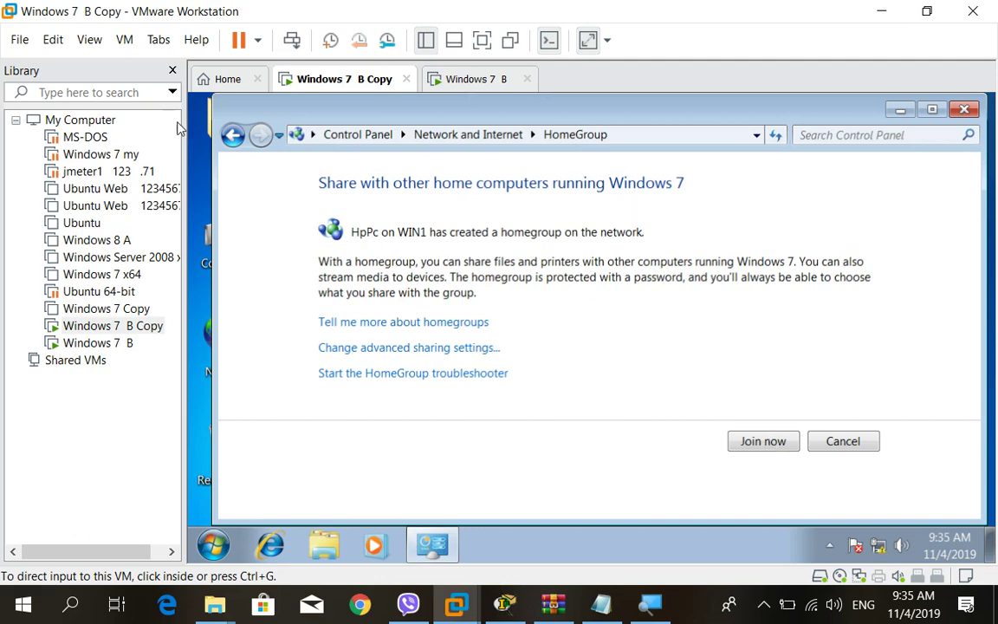
left_click(232, 136)
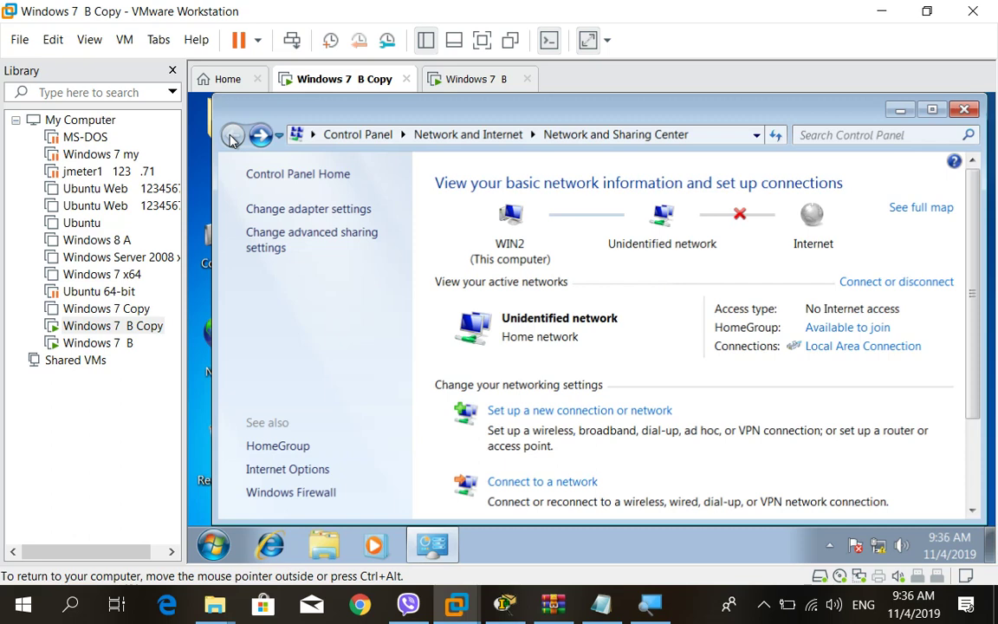
Open the homegroup and sharing options and start joining WIN1's homegroup.
left_click_drag(974, 293, 955, 409)
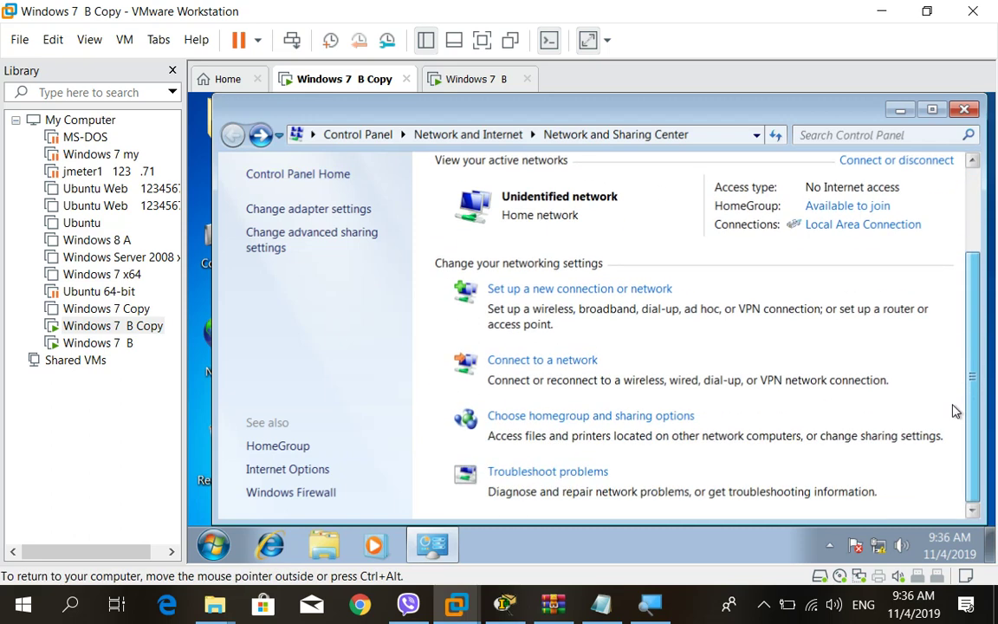
left_click_drag(970, 369, 970, 345)
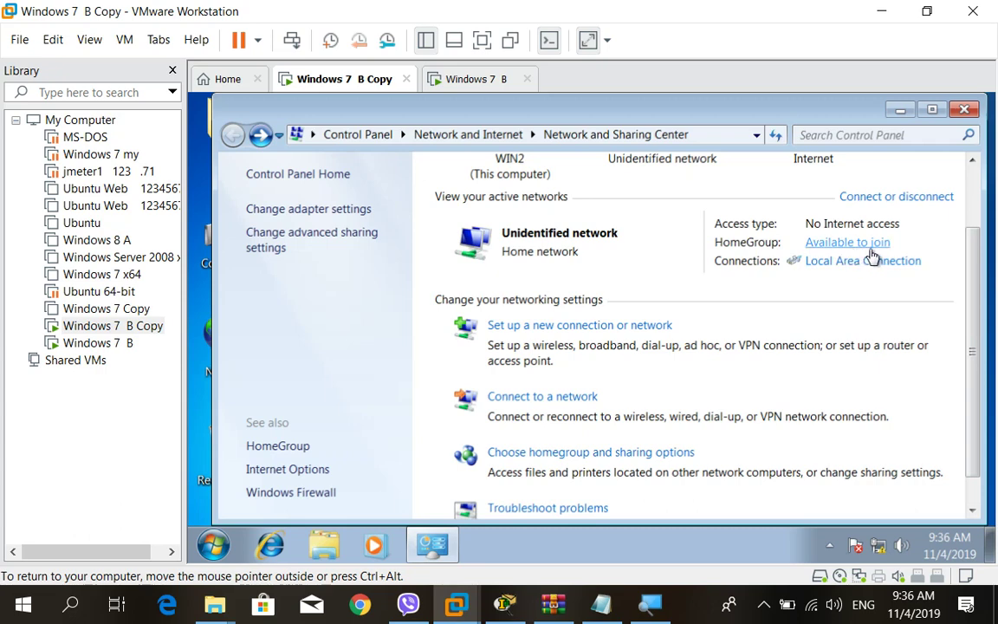
left_click(531, 454)
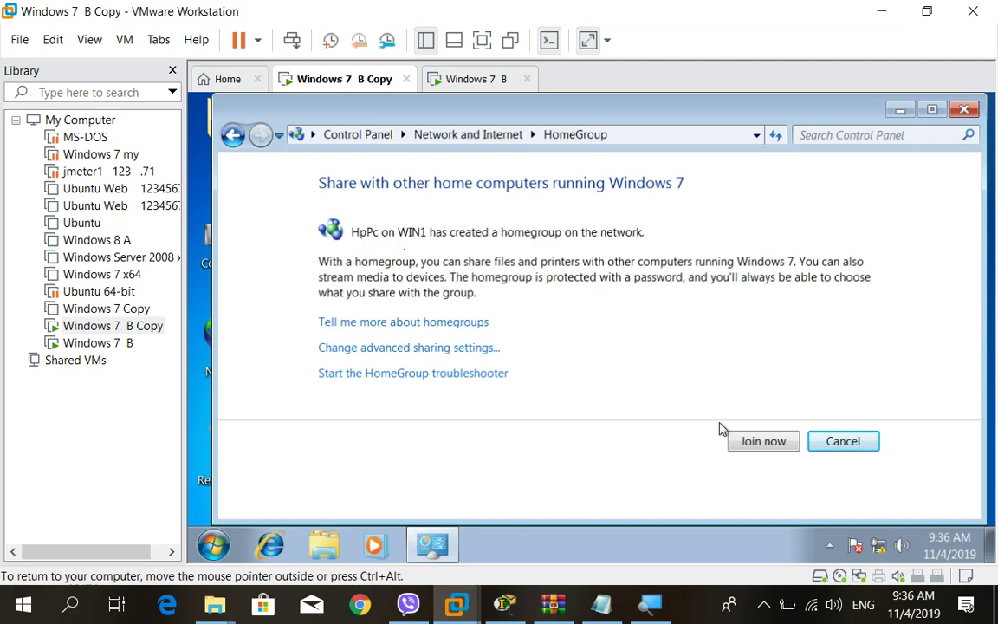
left_click(754, 441)
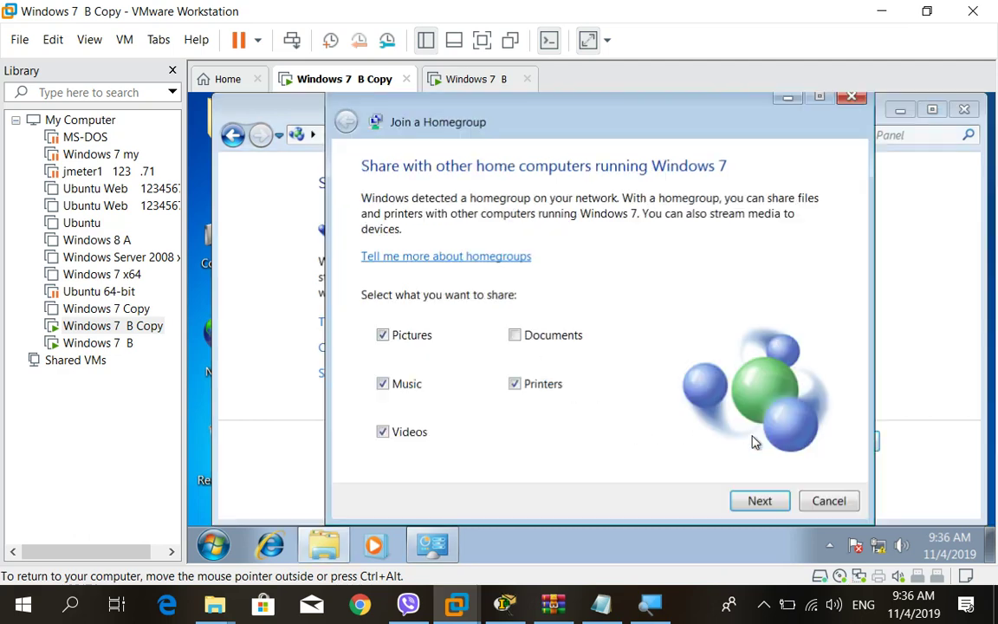
Add Documents to the shared items, enter the homegroup password, and join the homegroup.
left_click(516, 337)
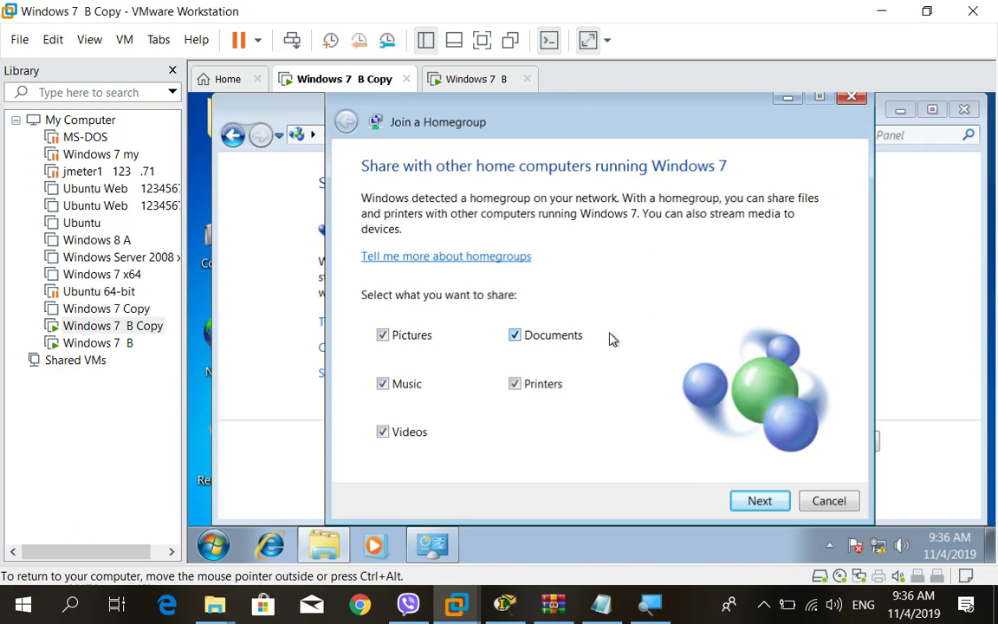
left_click(760, 501)
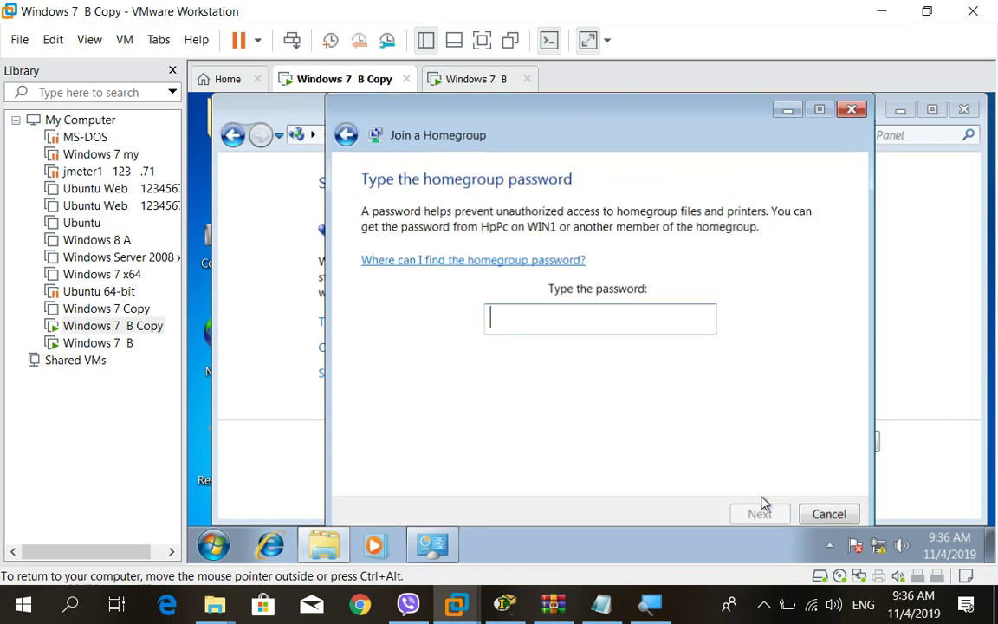
left_click(520, 310)
type("1")
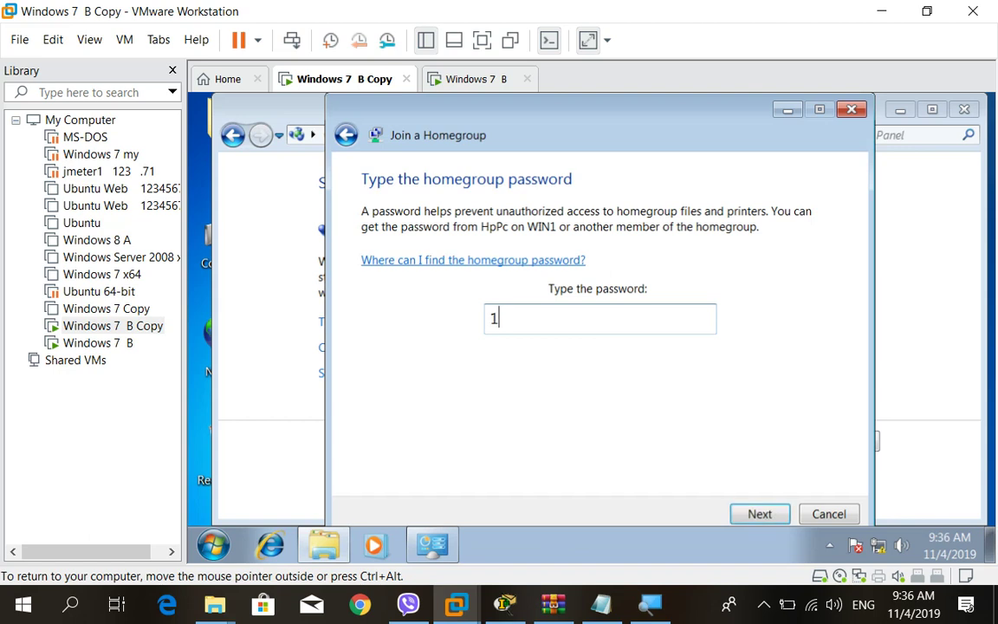
type("23456")
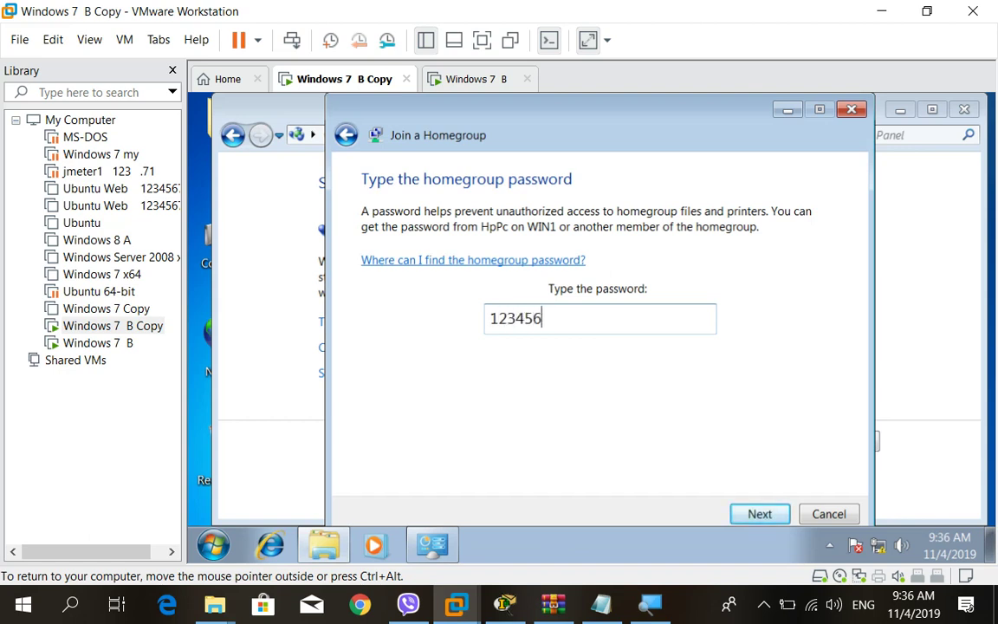
type("78")
left_click(760, 515)
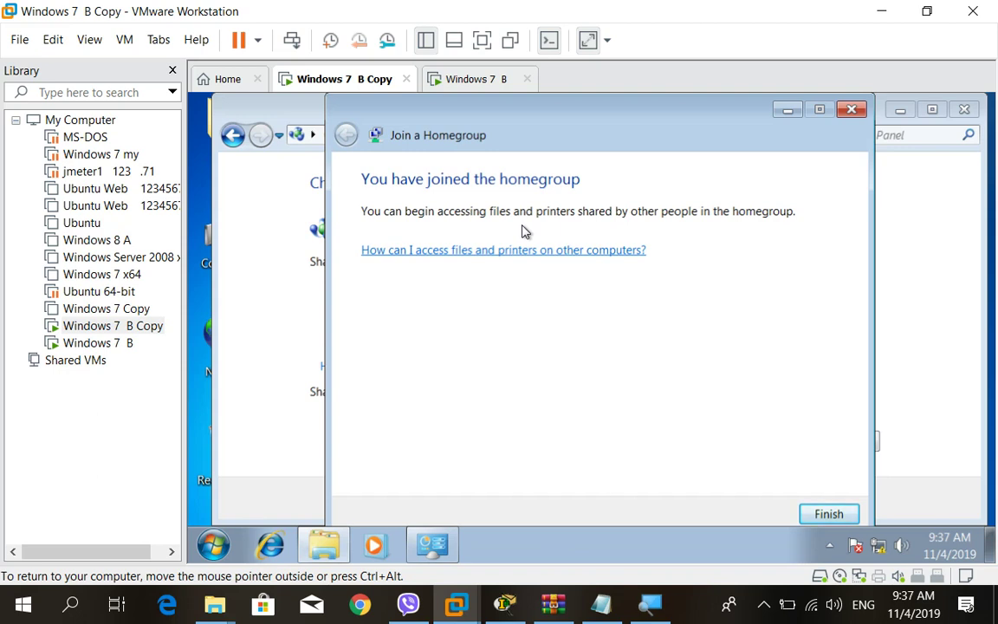
Finish the Join a Homegroup wizard and close the HomeGroup Control Panel window.
left_click(823, 512)
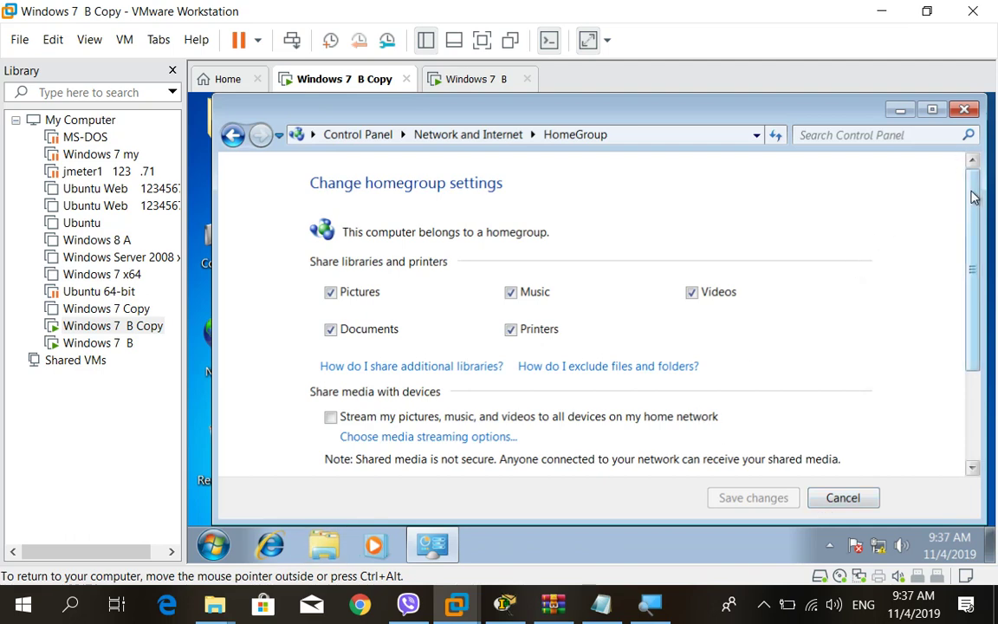
scroll(965, 326, "down", 3)
scroll(964, 340, "up", 3)
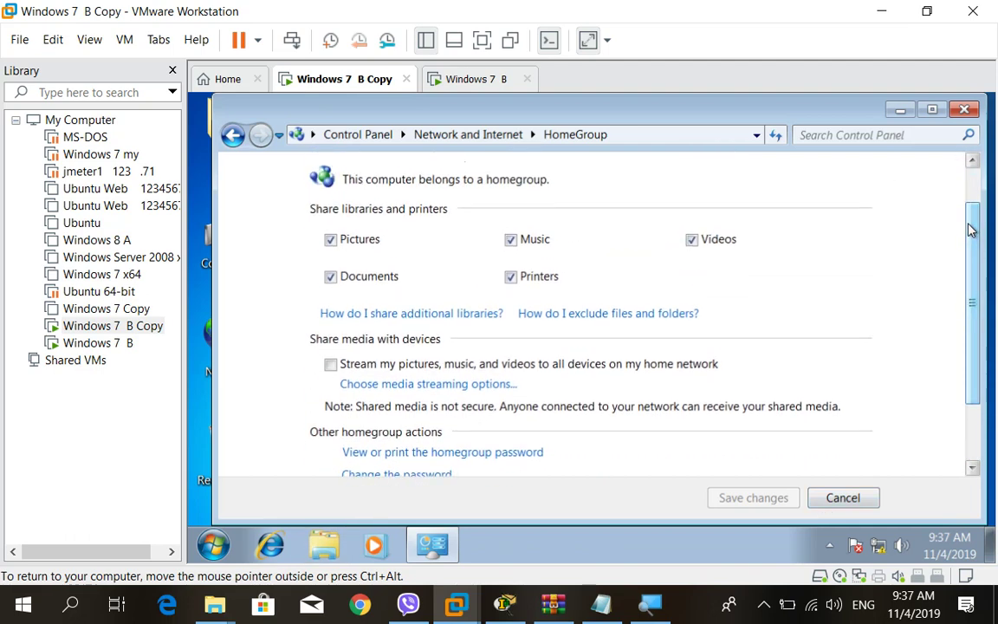
left_click(964, 109)
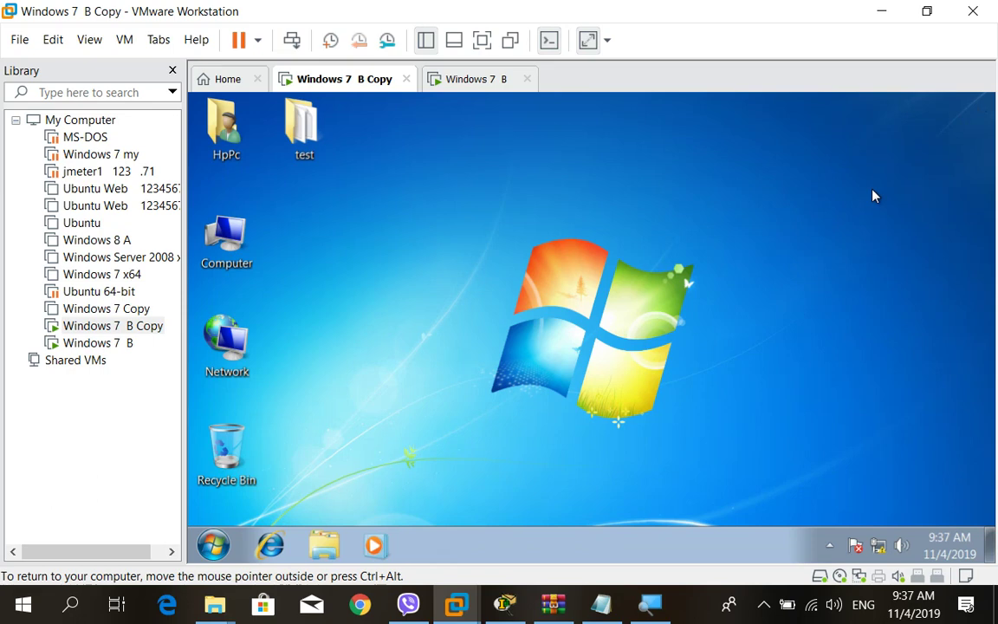
Open the System properties from the Computer icon's right-click menu.
left_click(218, 235)
right_click(216, 235)
left_click(319, 398)
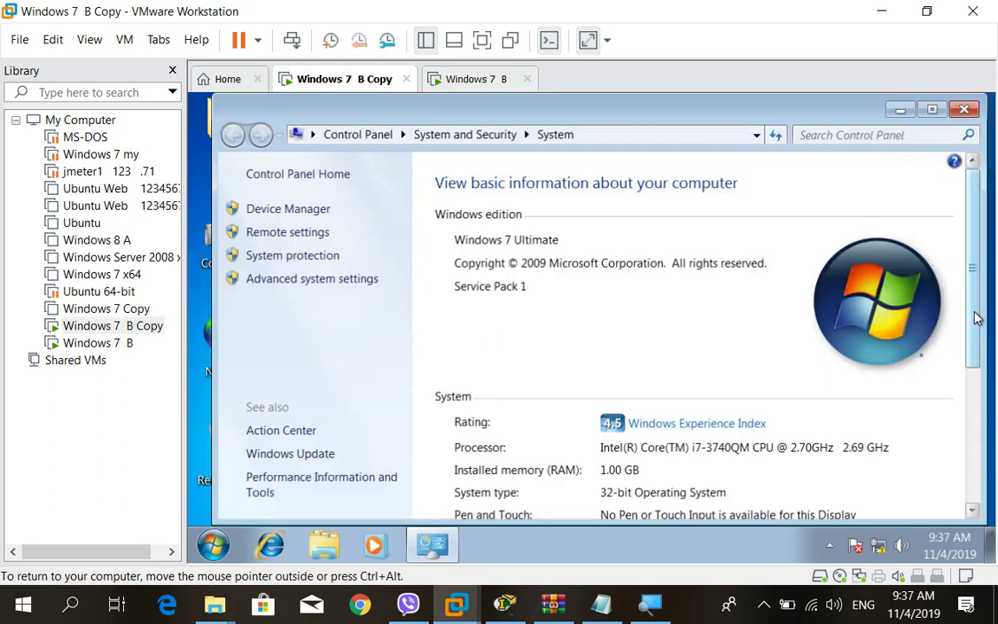
left_click_drag(972, 313, 962, 437)
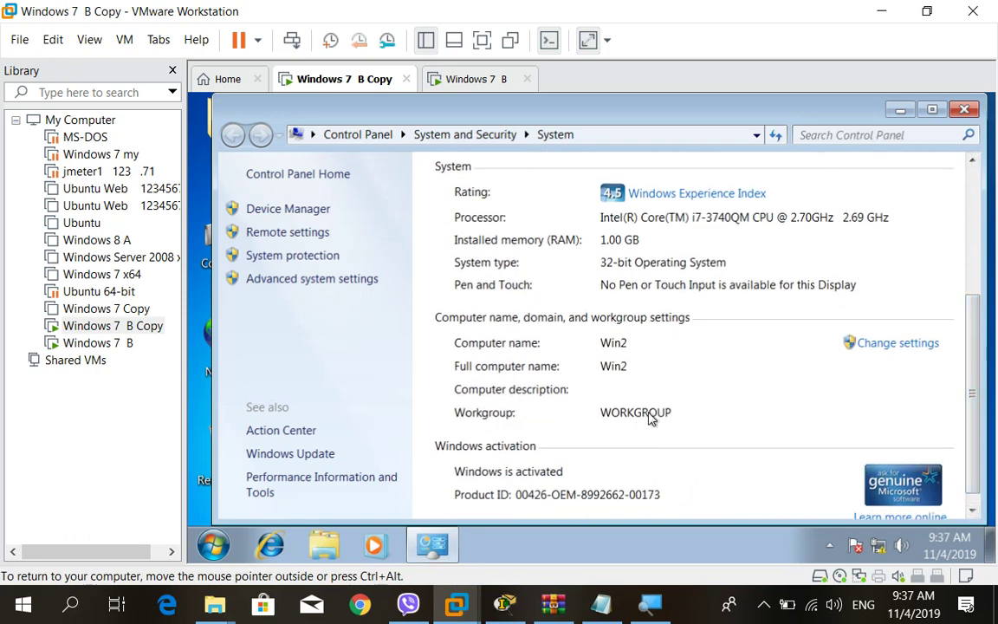
Check that Win2's workgroup is WORKGROUP, then switch to the Windows 7 B virtual machine.
left_click(884, 345)
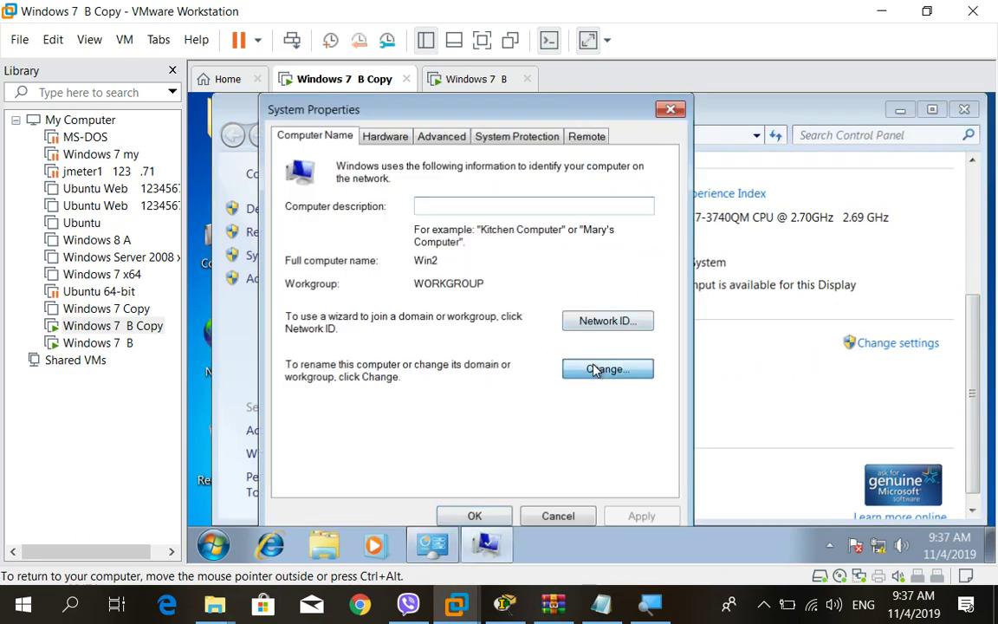
left_click(603, 368)
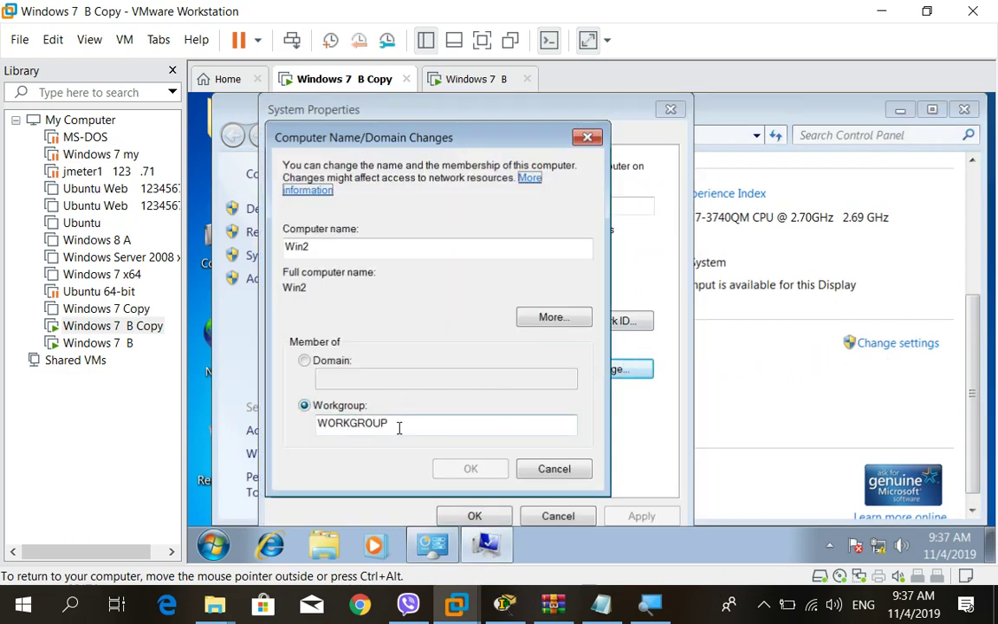
left_click_drag(398, 427, 303, 424)
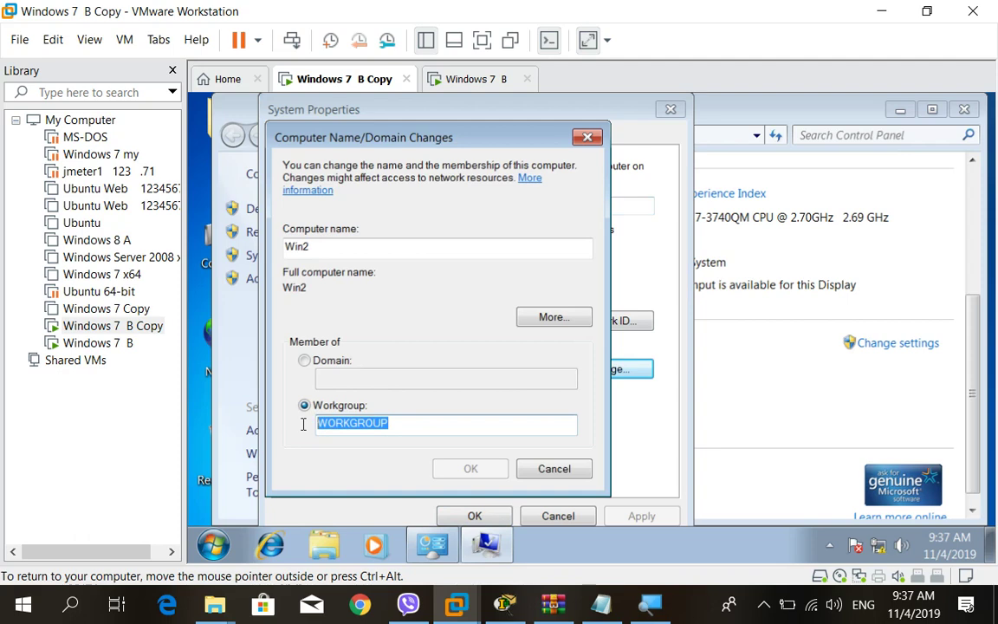
left_click(485, 85)
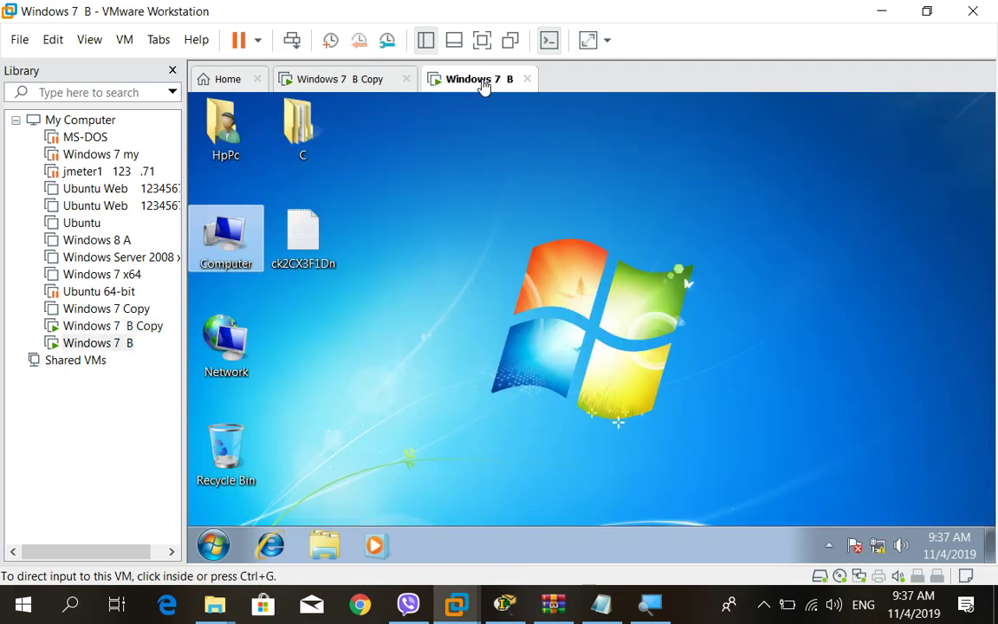
right_click(232, 251)
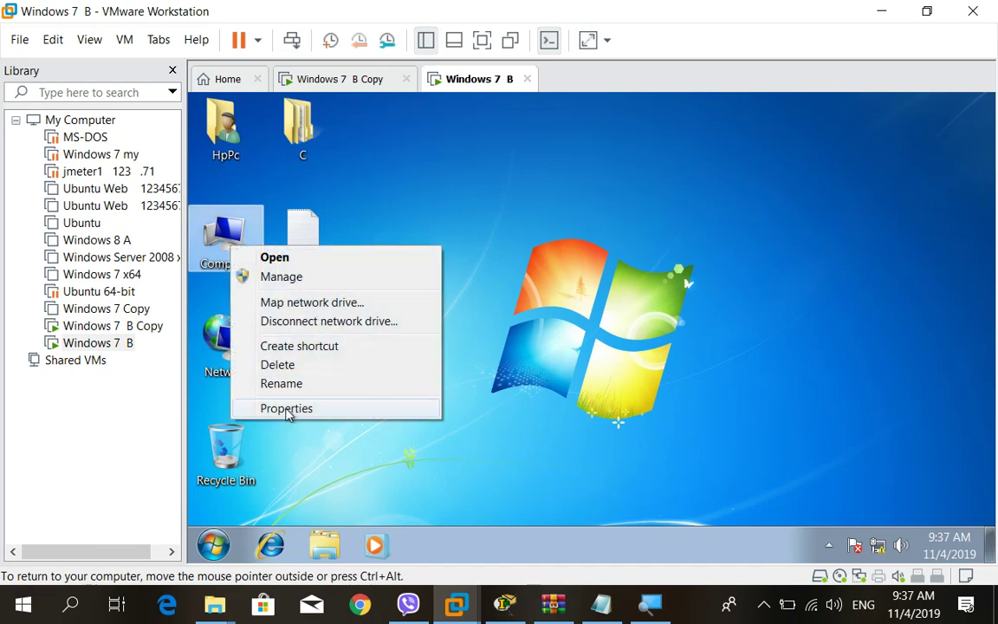
left_click(287, 408)
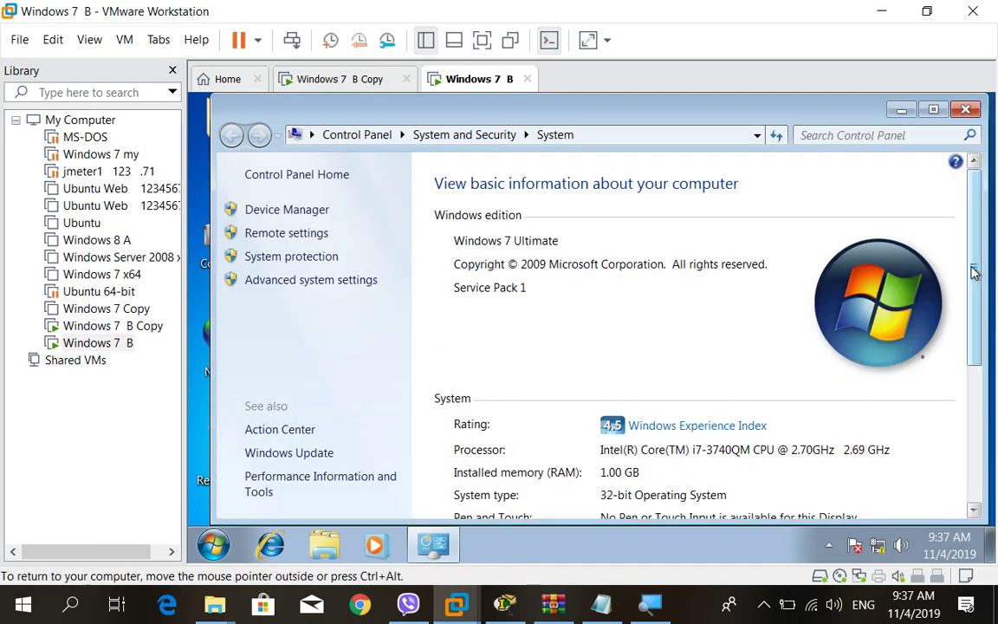
scroll(955, 388, "down", 5)
scroll(956, 389, "down", 1)
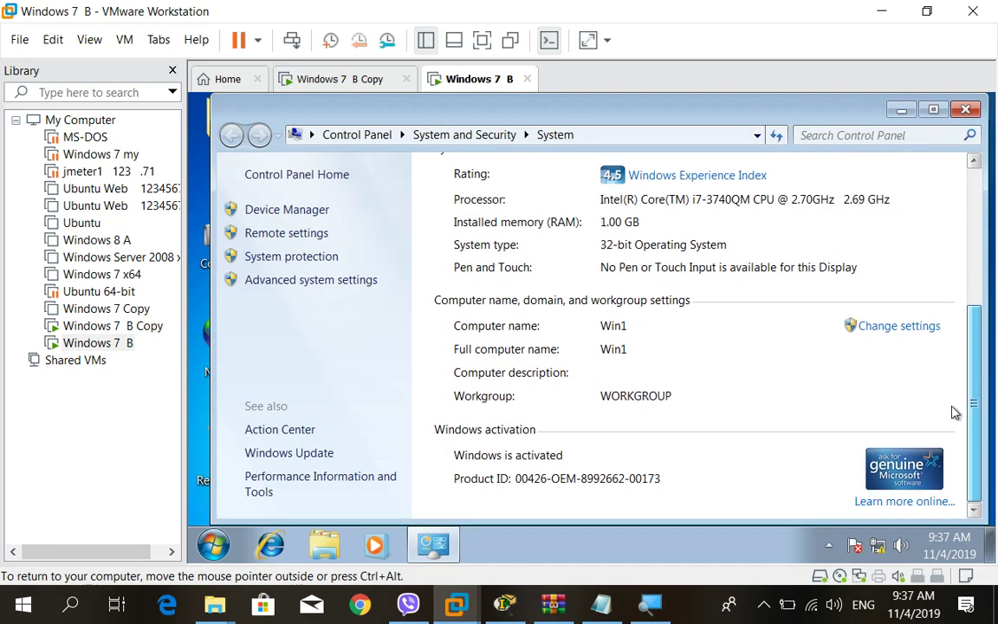
left_click(881, 328)
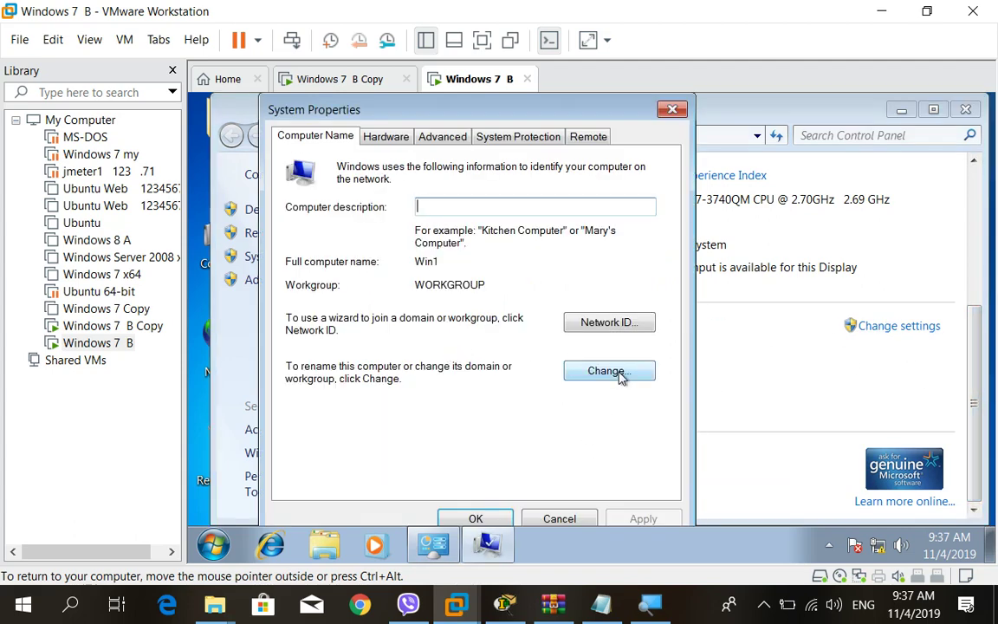
left_click(618, 373)
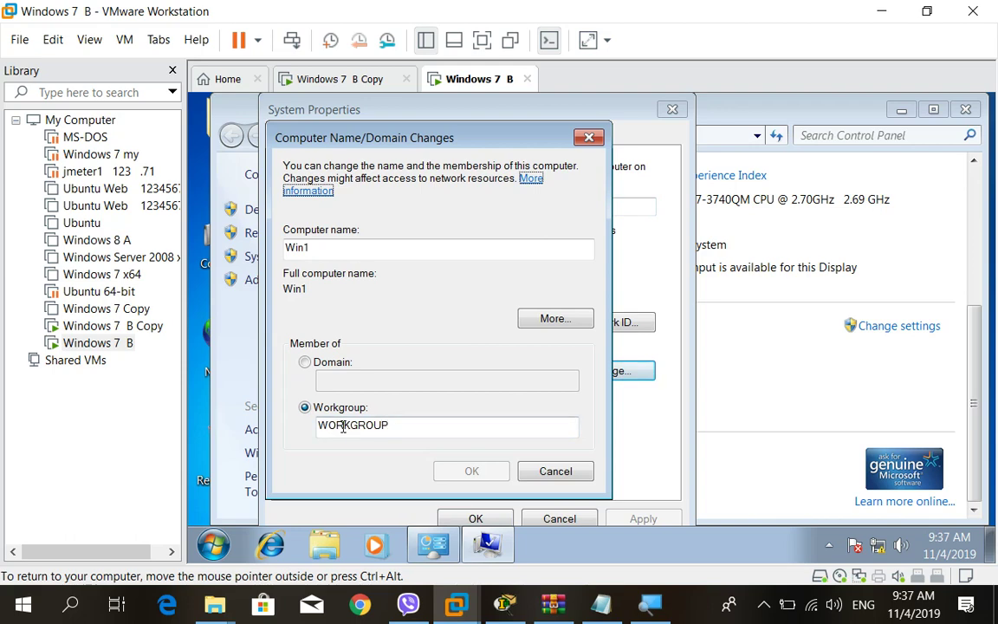
left_click(553, 479)
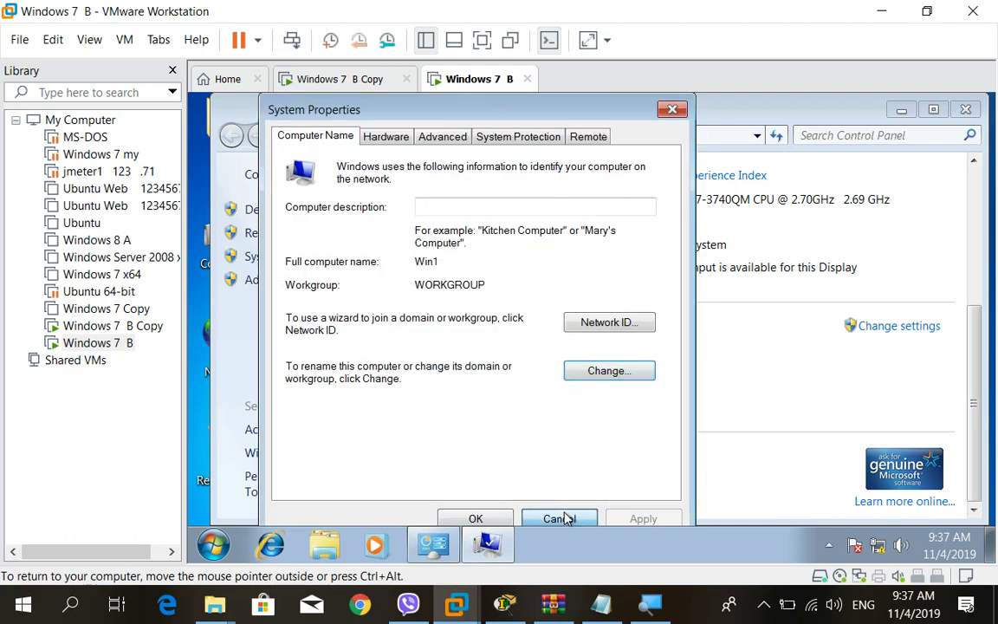
left_click(564, 517)
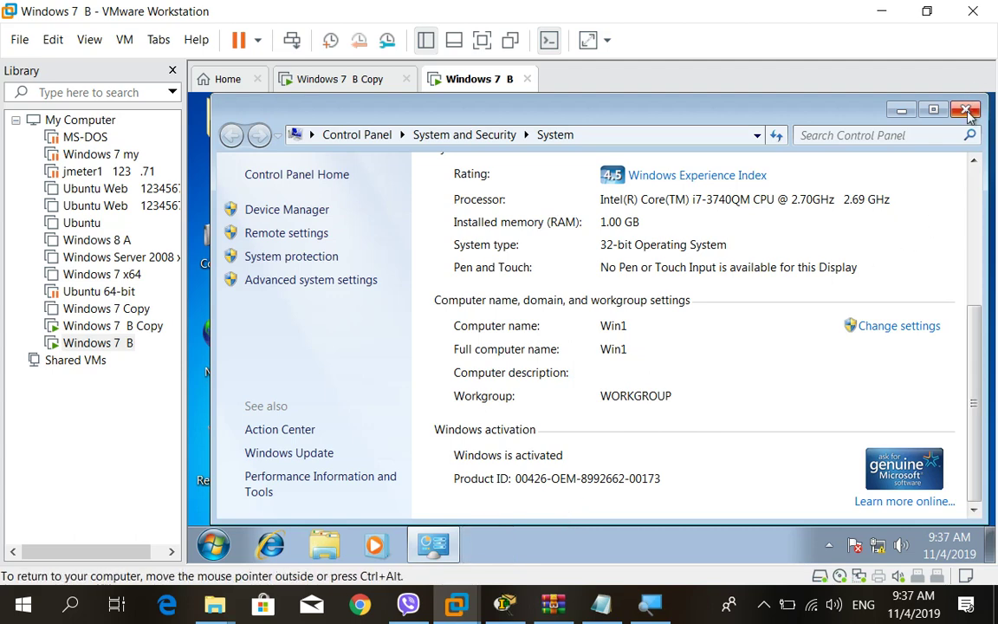
left_click(966, 110)
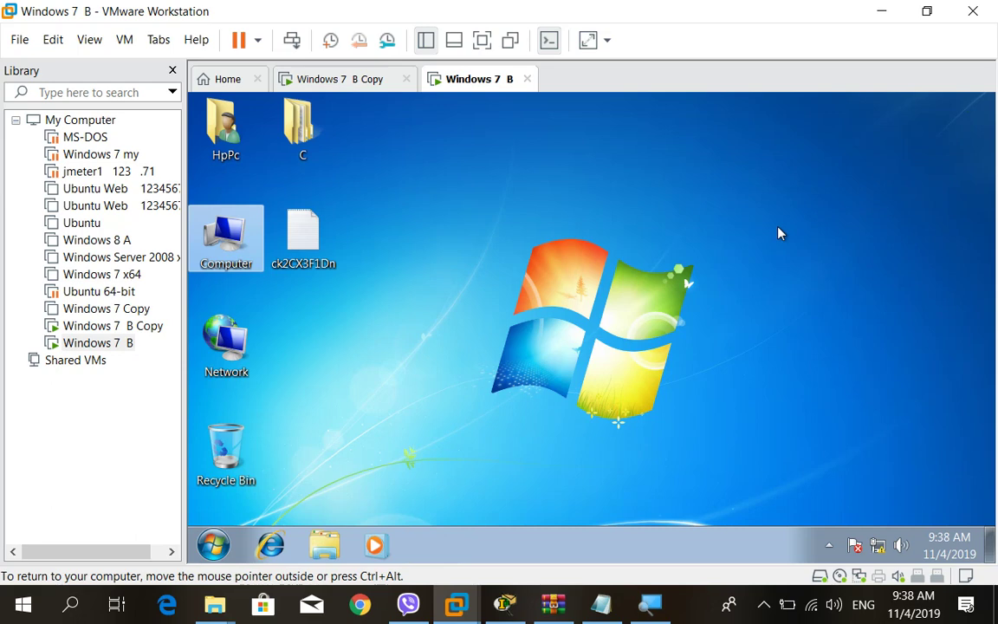
left_click(686, 277)
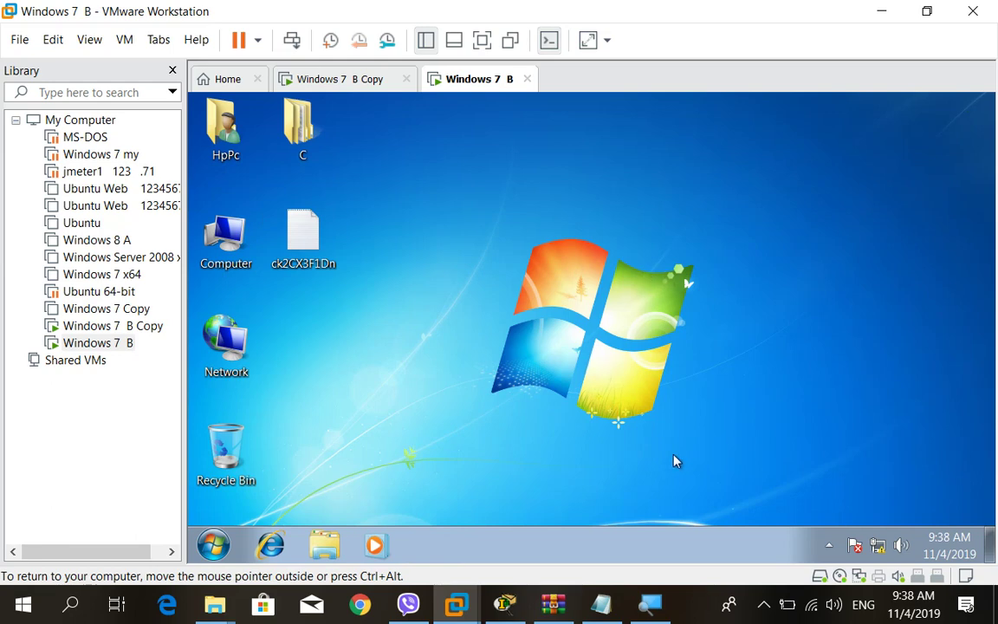
left_click(764, 604)
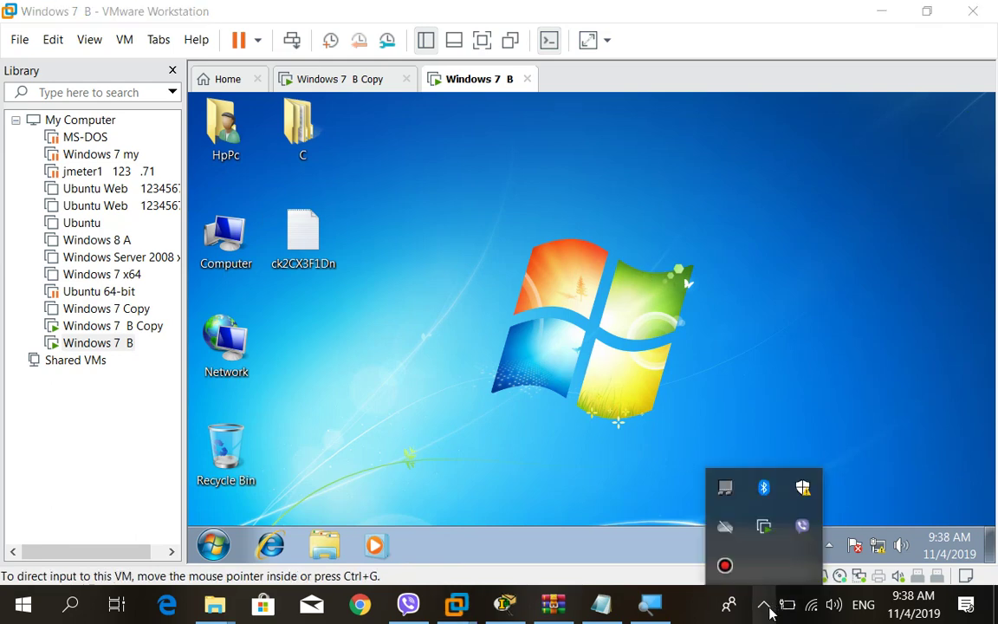
Bring up Bandicam from the system tray and show its Home page of saved MP4 recordings.
left_click(725, 566)
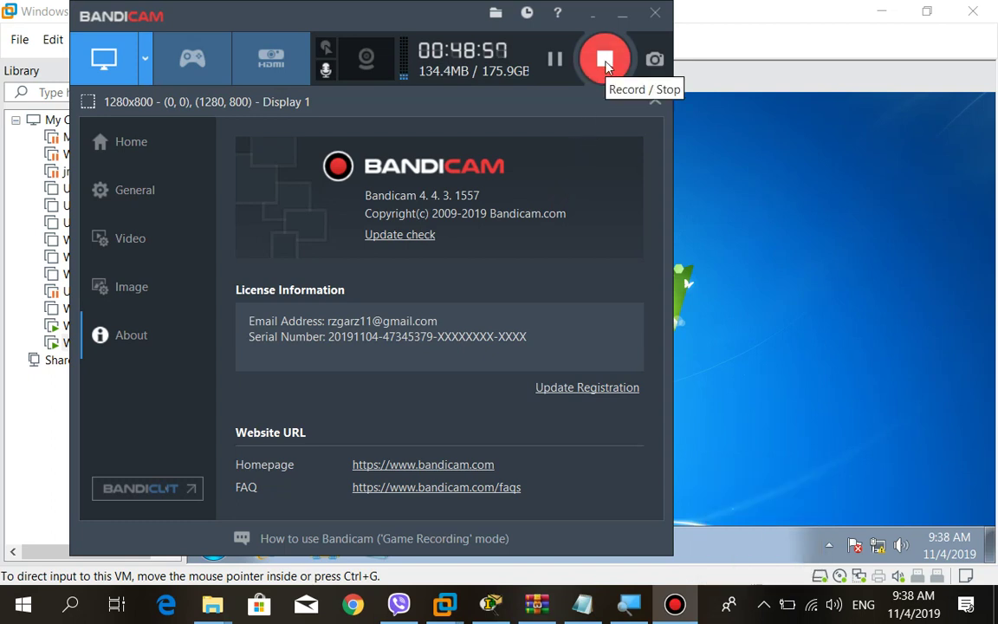
left_click(135, 131)
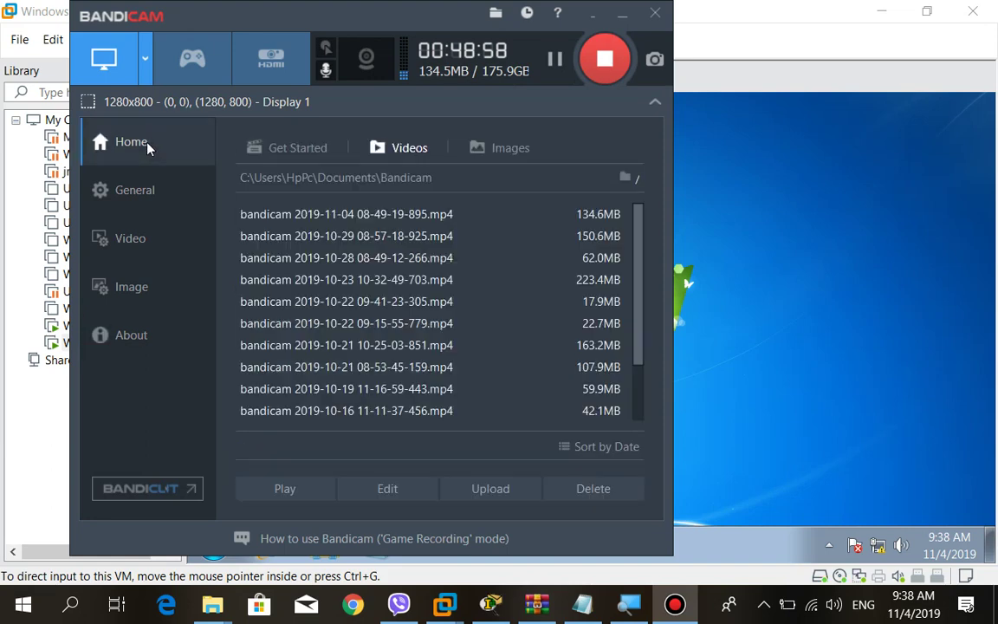